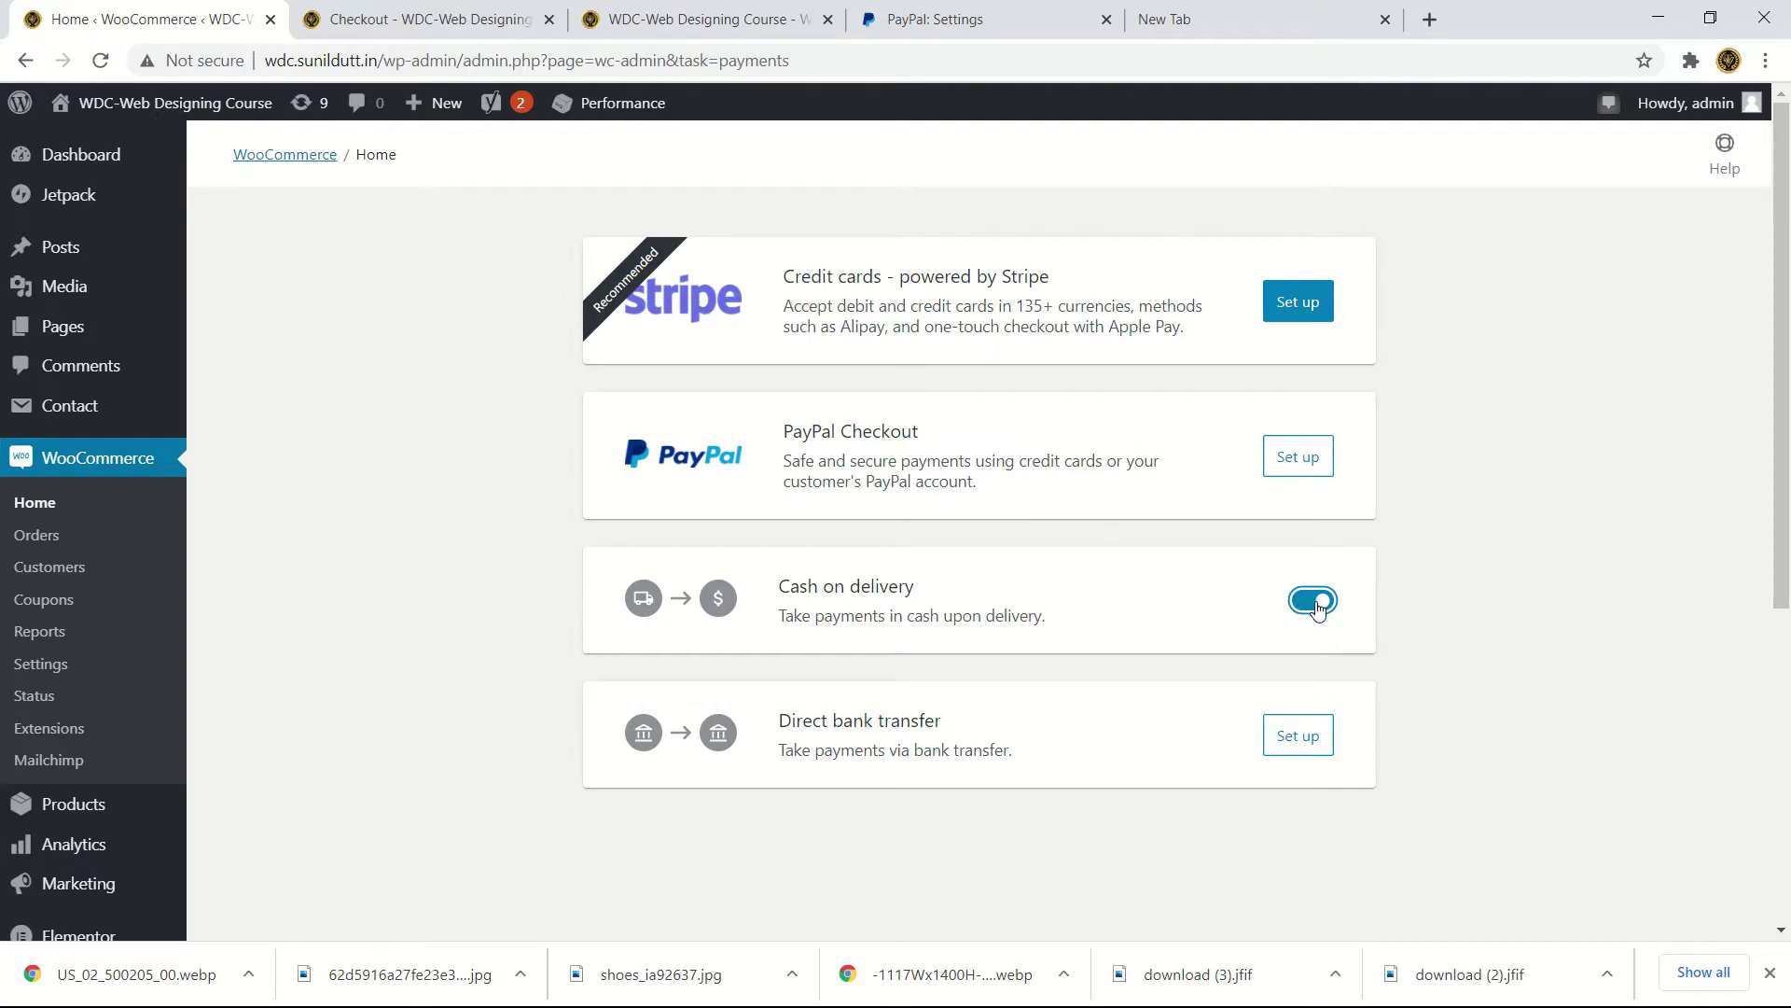
- Begin PayPal Checkout setup and enter the PayPal account's e-mail address
{"action": "left_click", "coordinate": [1316, 463]}
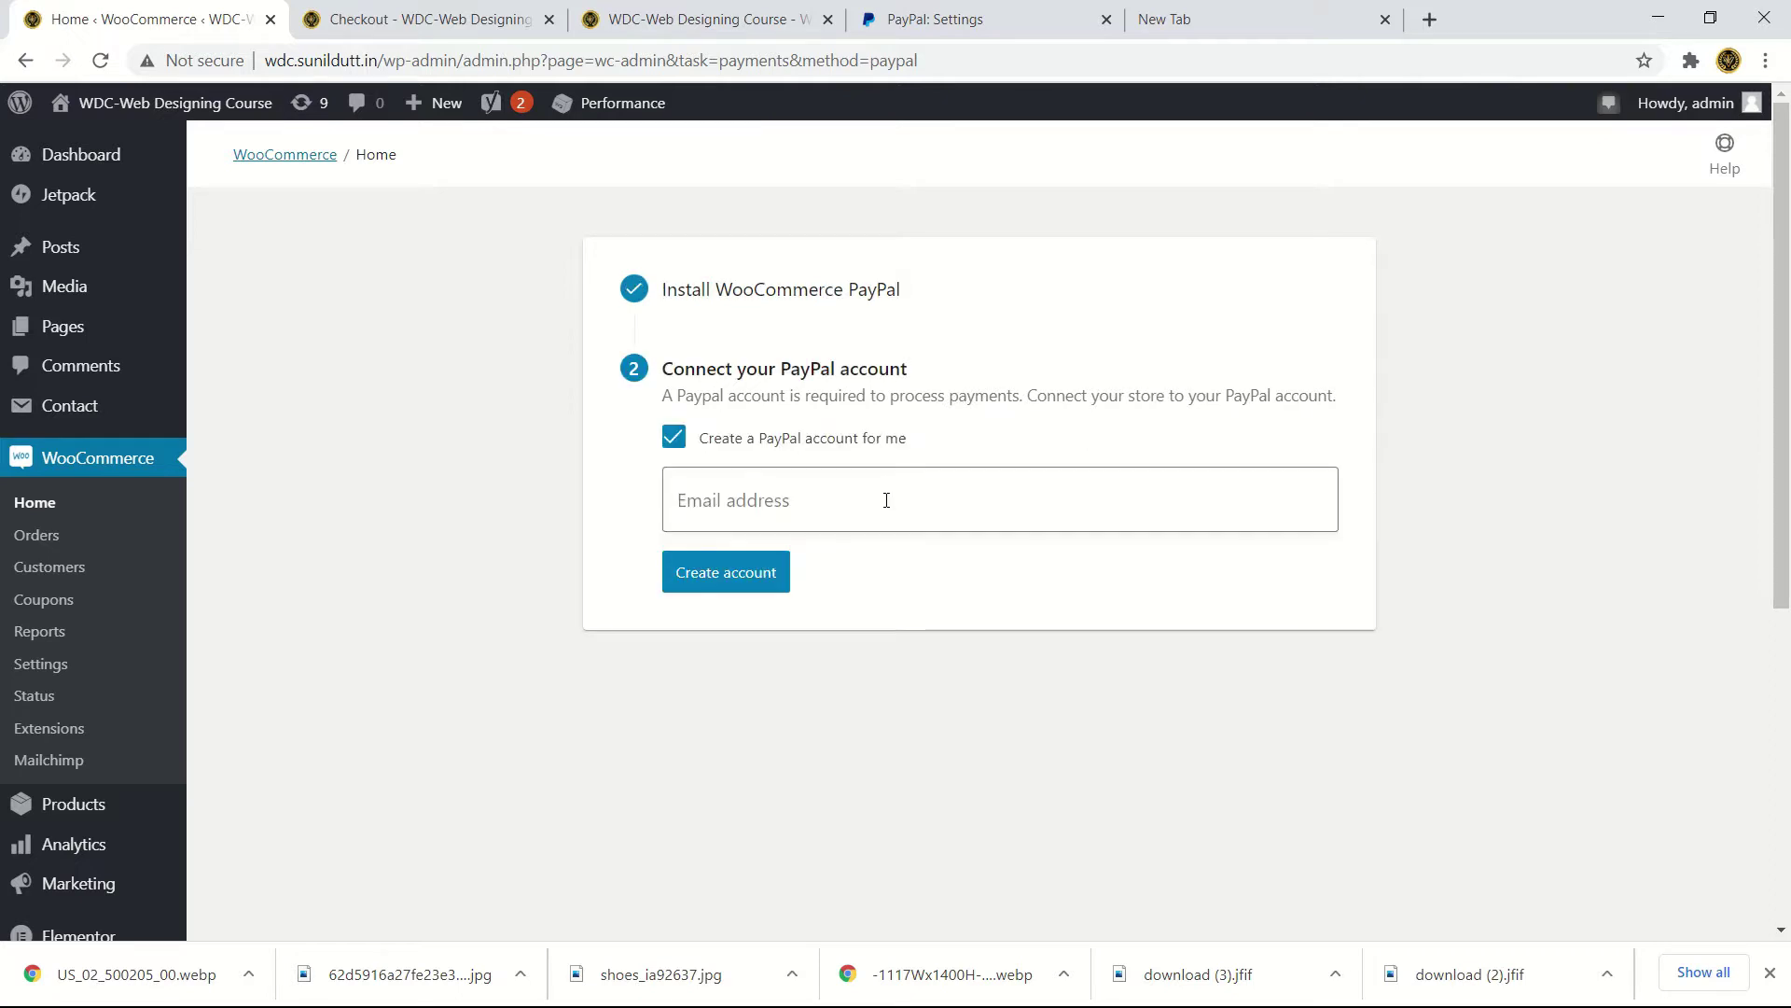
{"action": "left_click", "coordinate": [788, 495]}
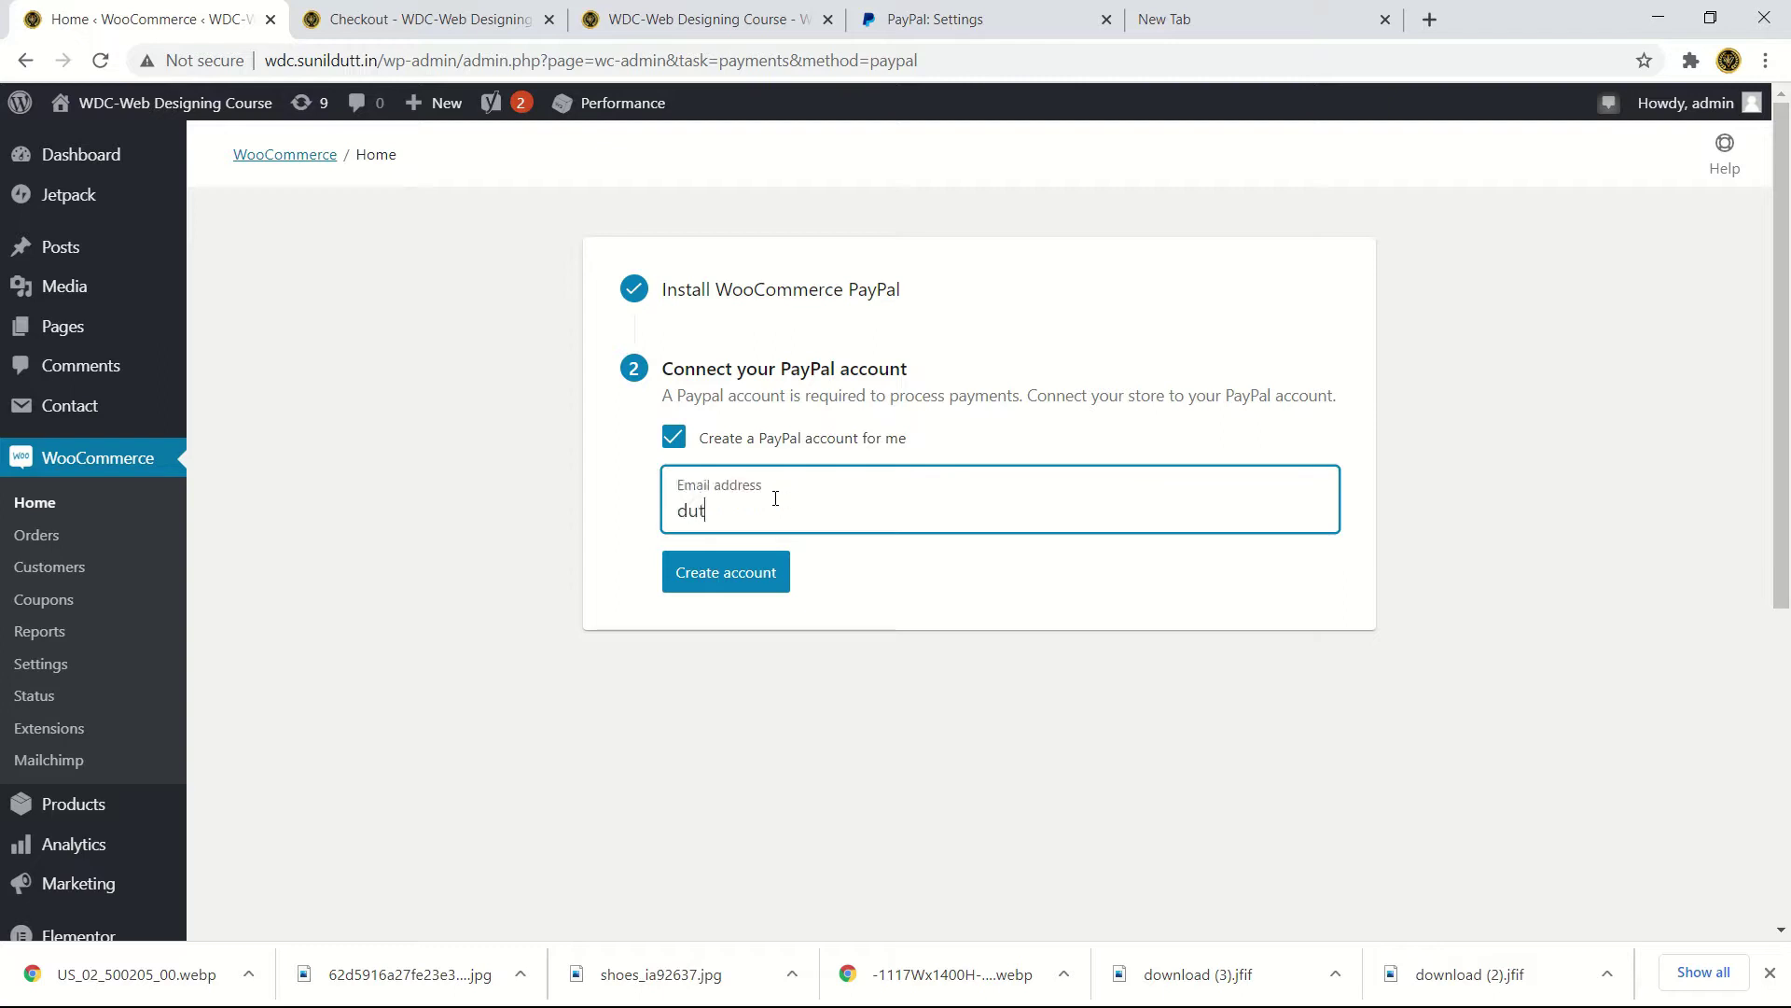
- Untick 'Create a PayPal account for me' and connect the store to PayPal
{"action": "left_click", "coordinate": [675, 442]}
{"action": "left_click", "coordinate": [675, 444]}
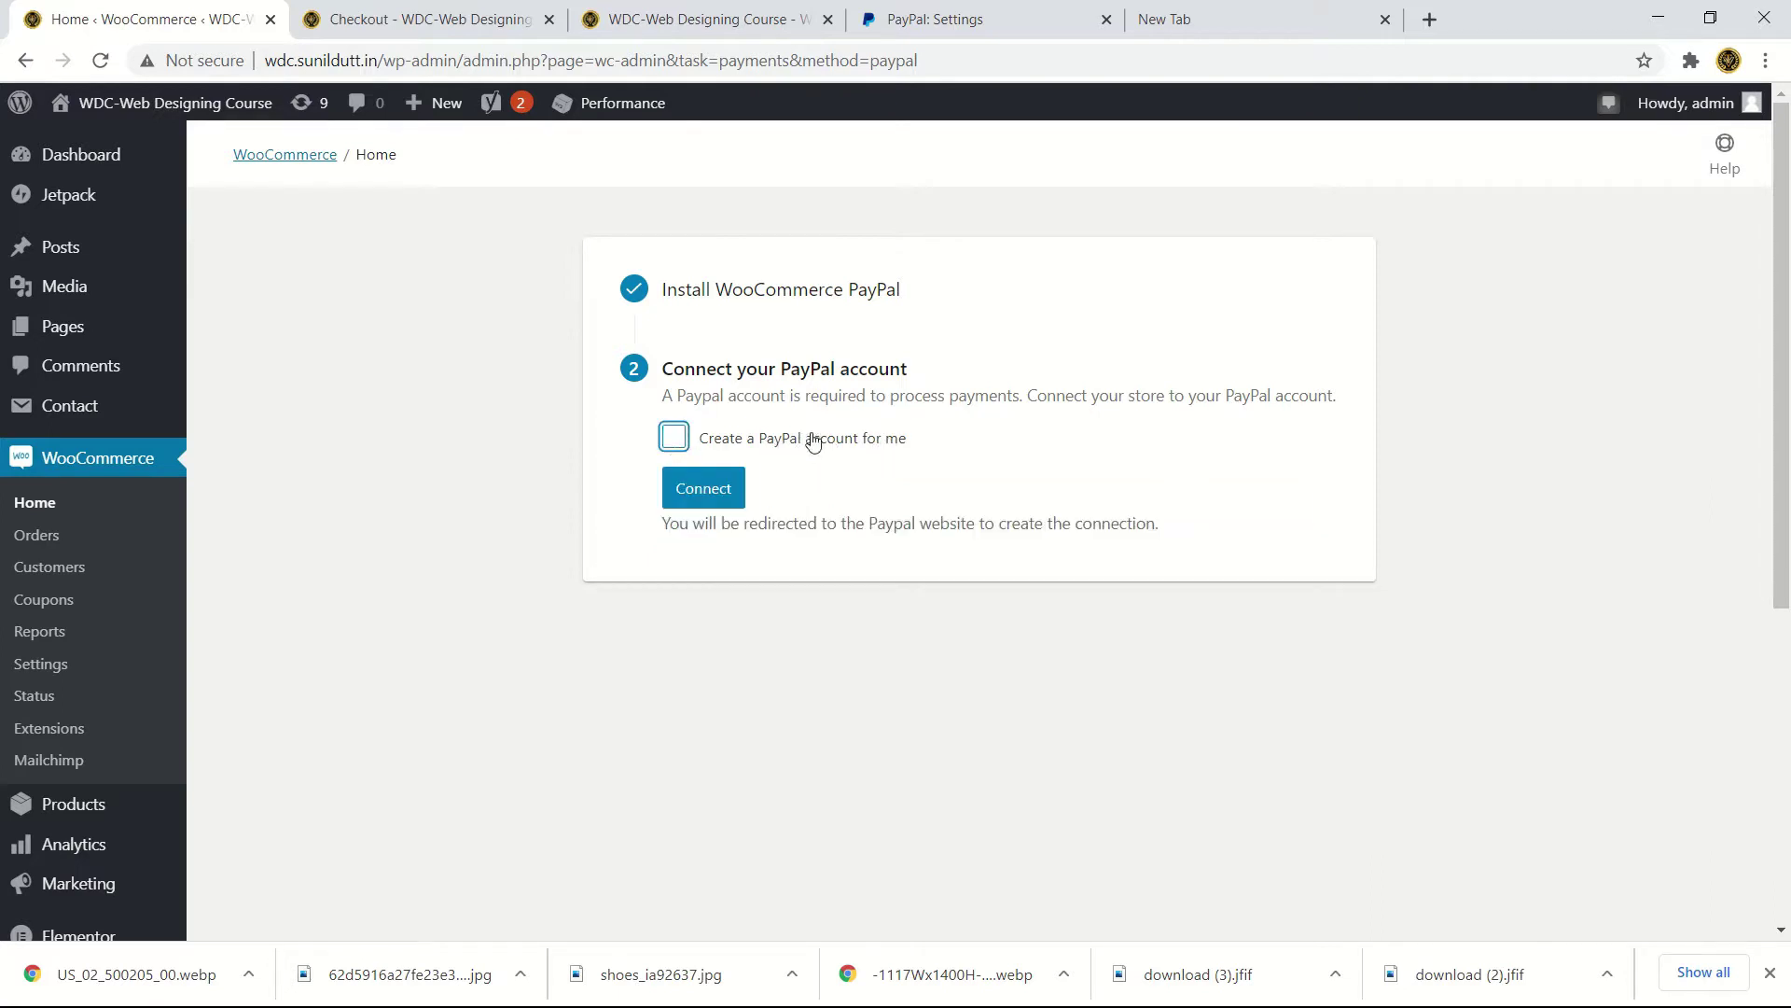
{"action": "left_click", "coordinate": [705, 494]}
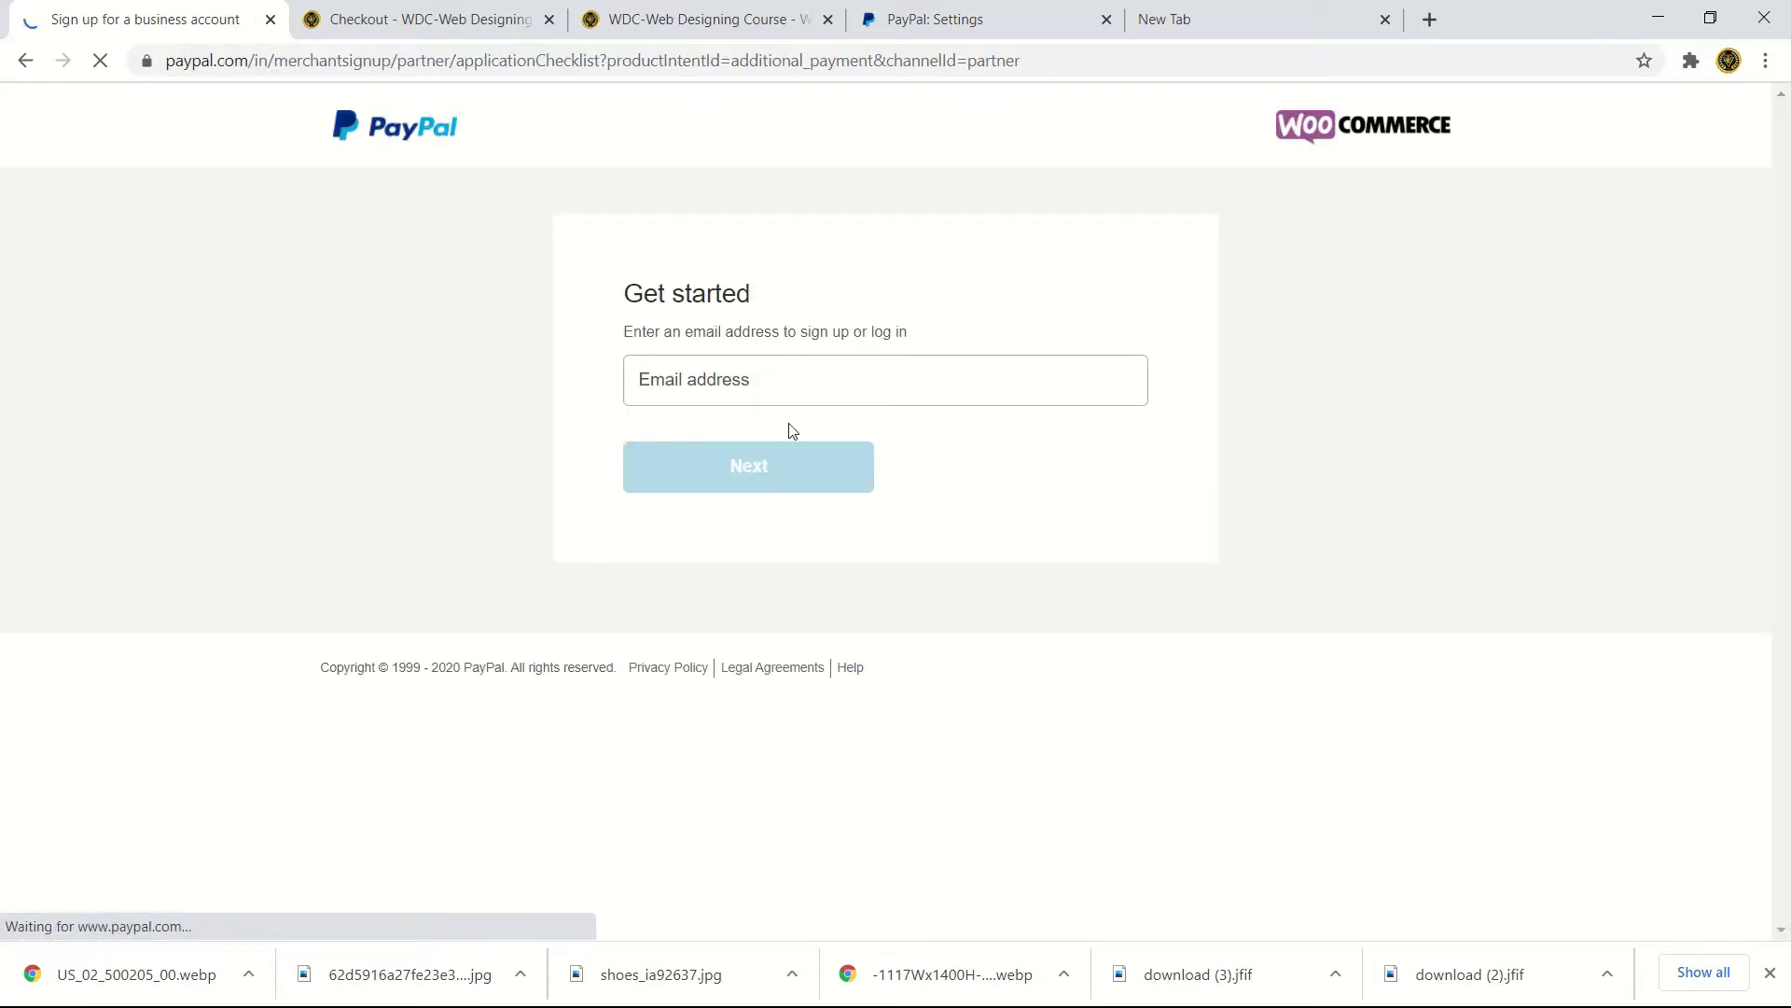
- Log in to PayPal with the merchant account's e-mail and password
{"action": "left_click", "coordinate": [802, 380]}
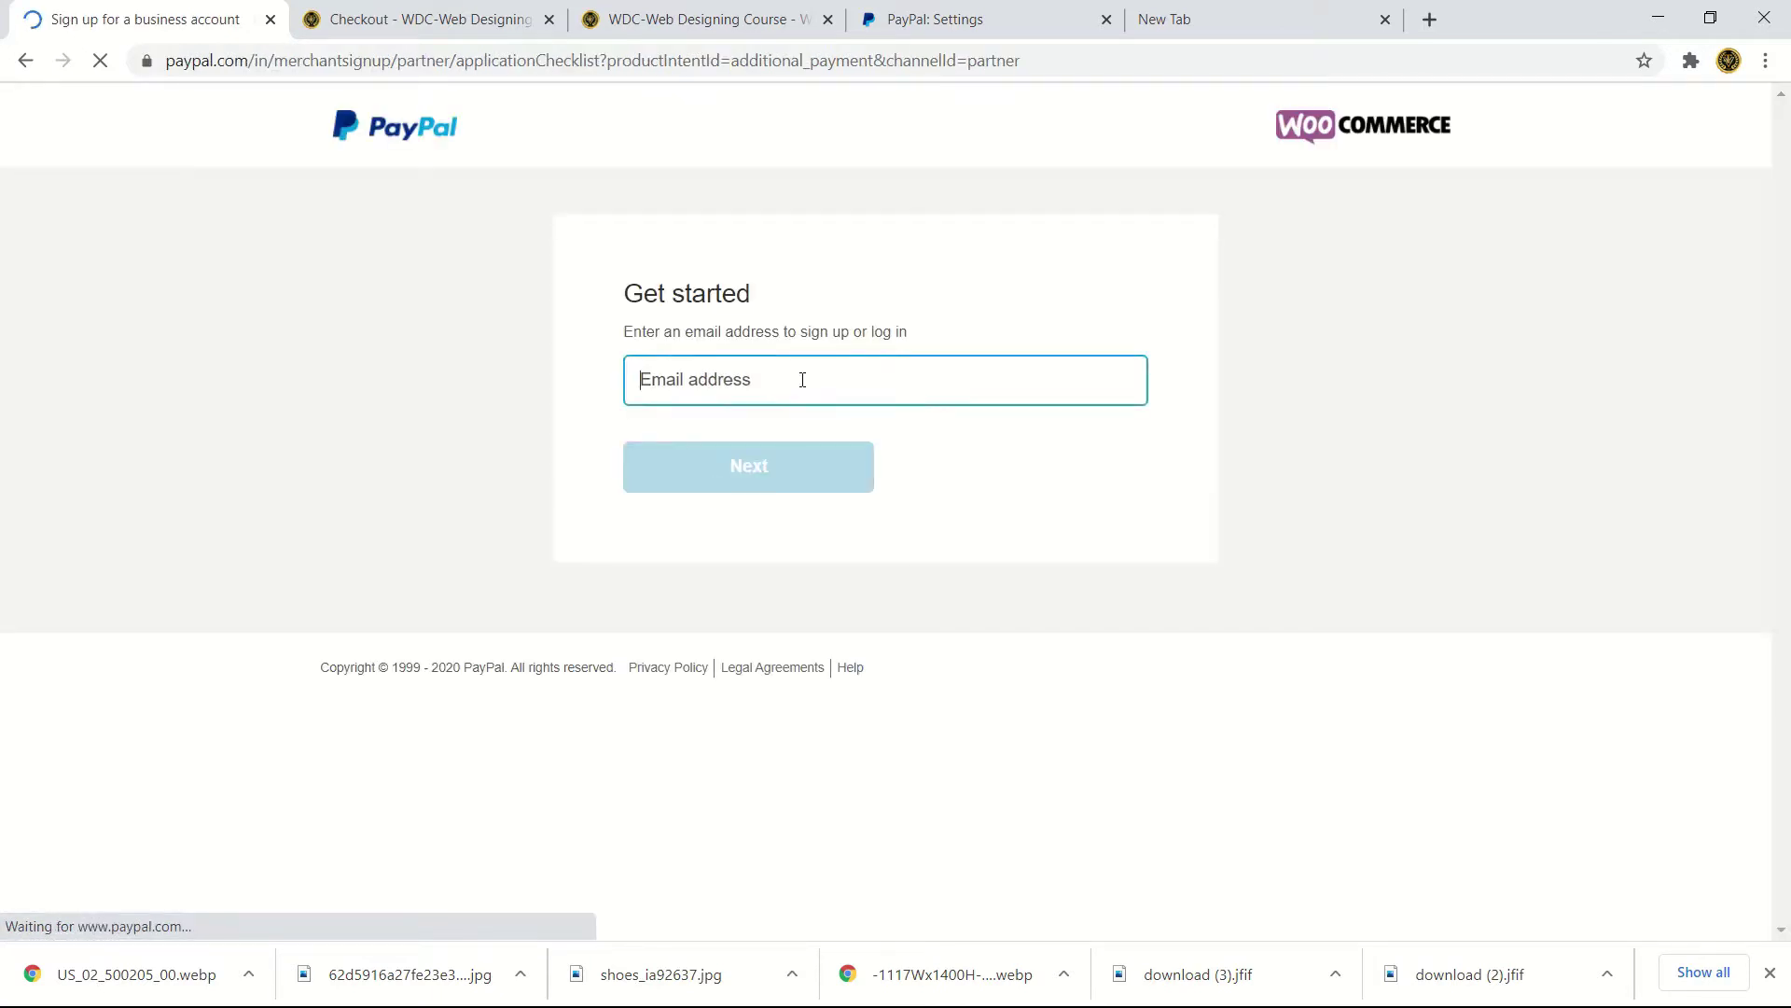
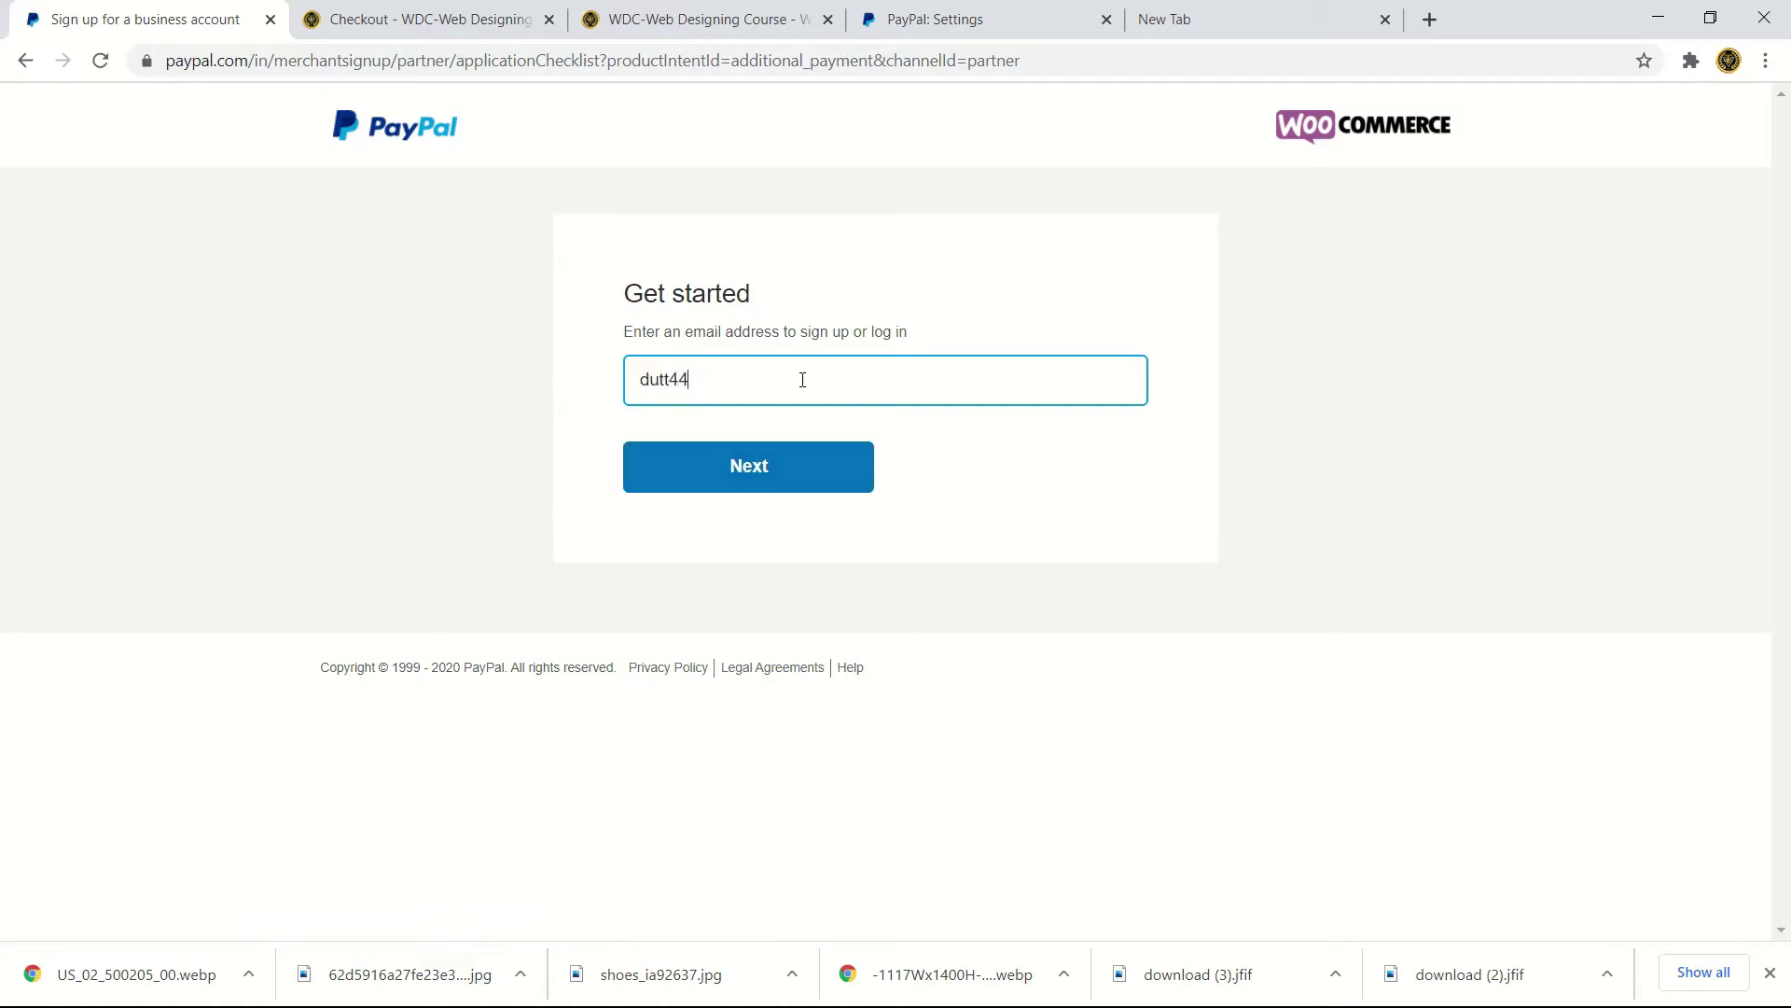
{"action": "left_click", "coordinate": [758, 466]}
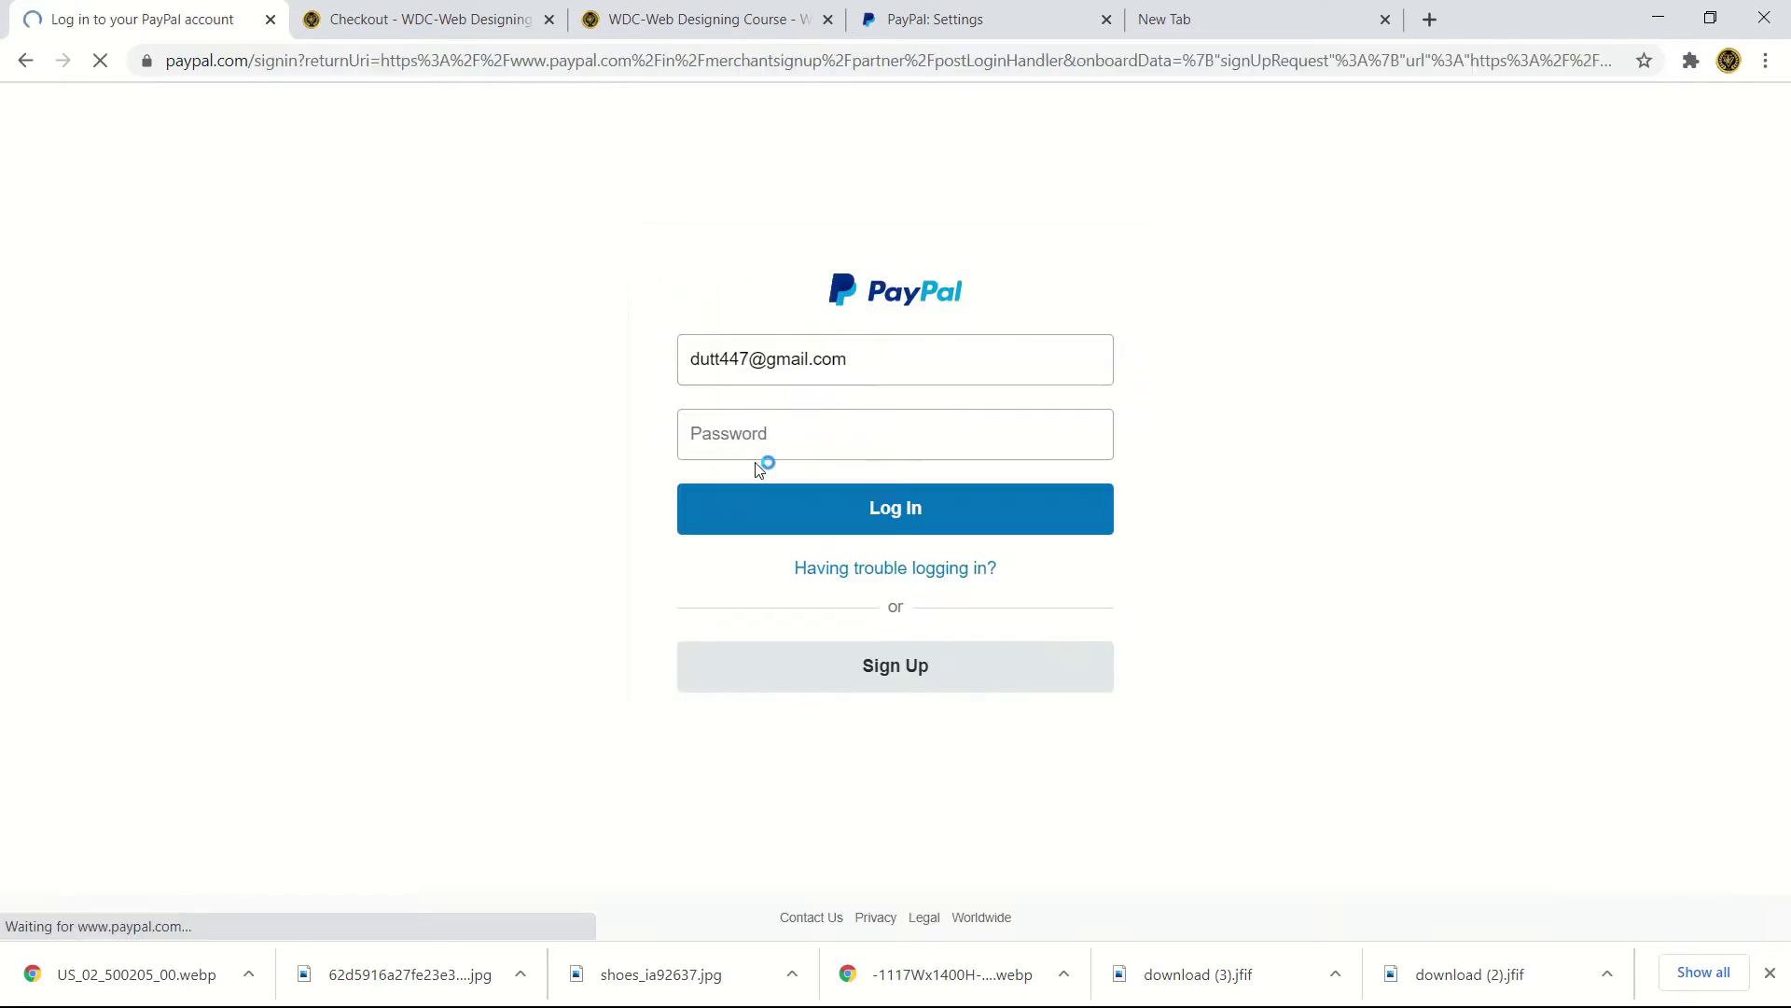
{"action": "left_click", "coordinate": [780, 444]}
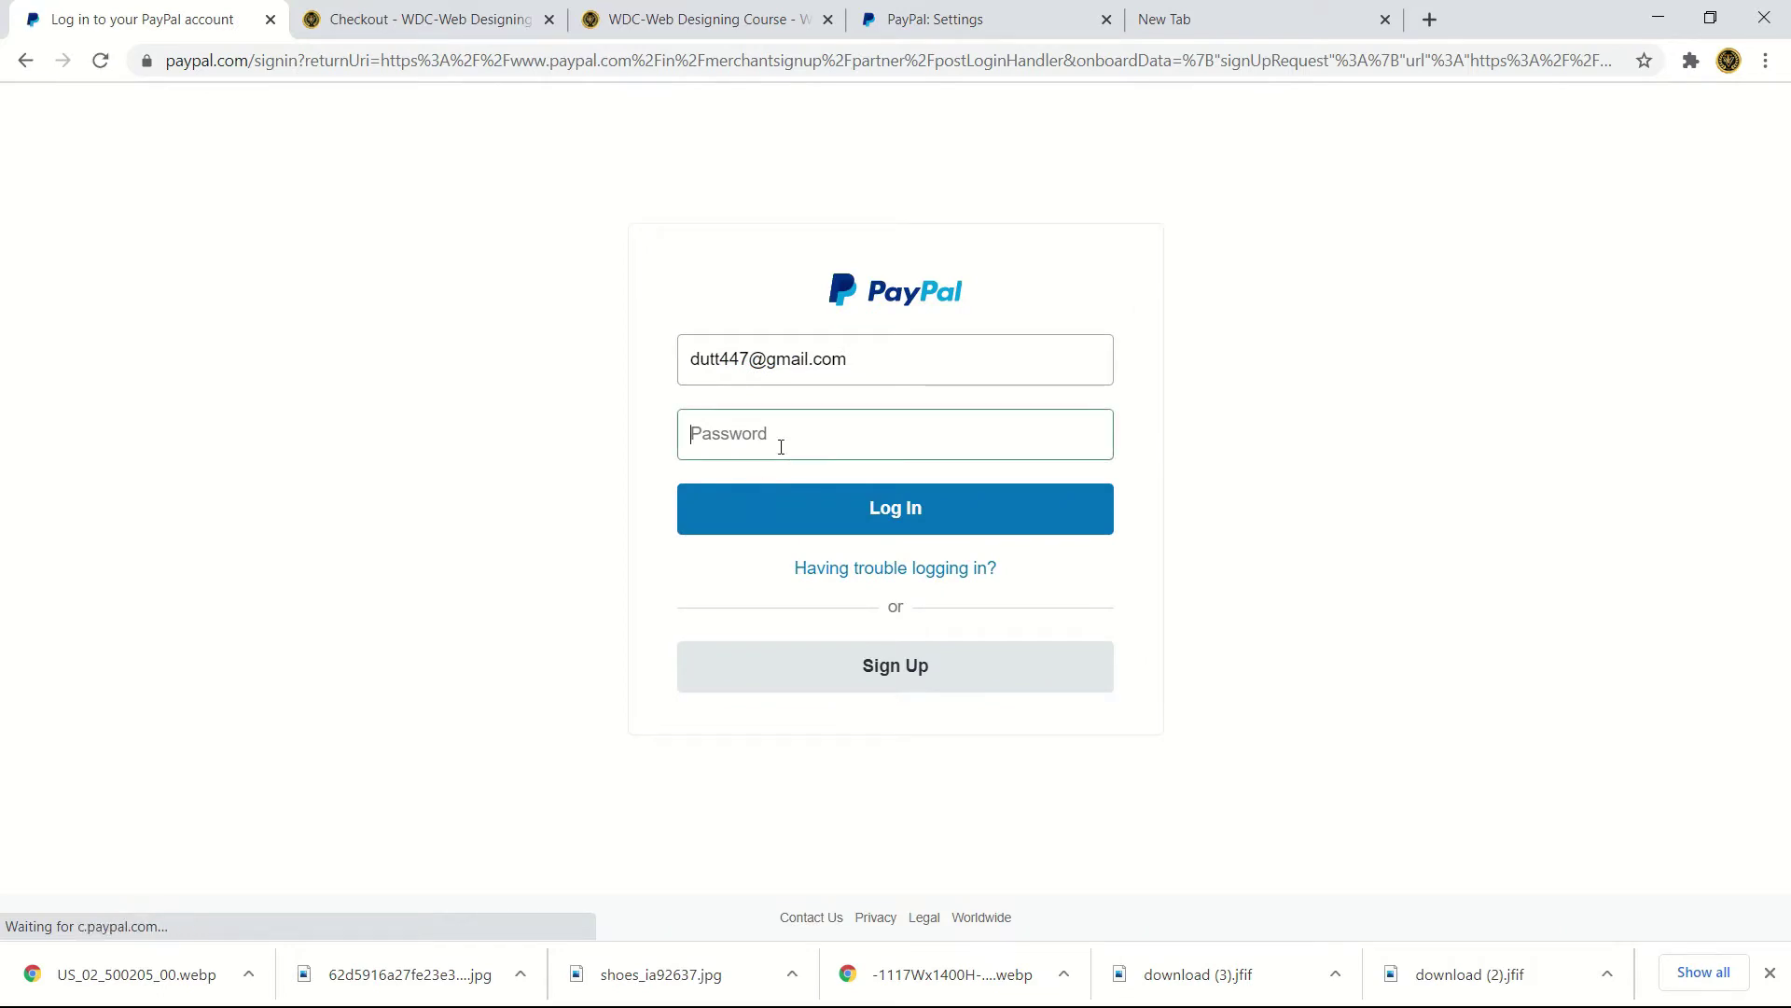
{"action": "type", "text": "*"}
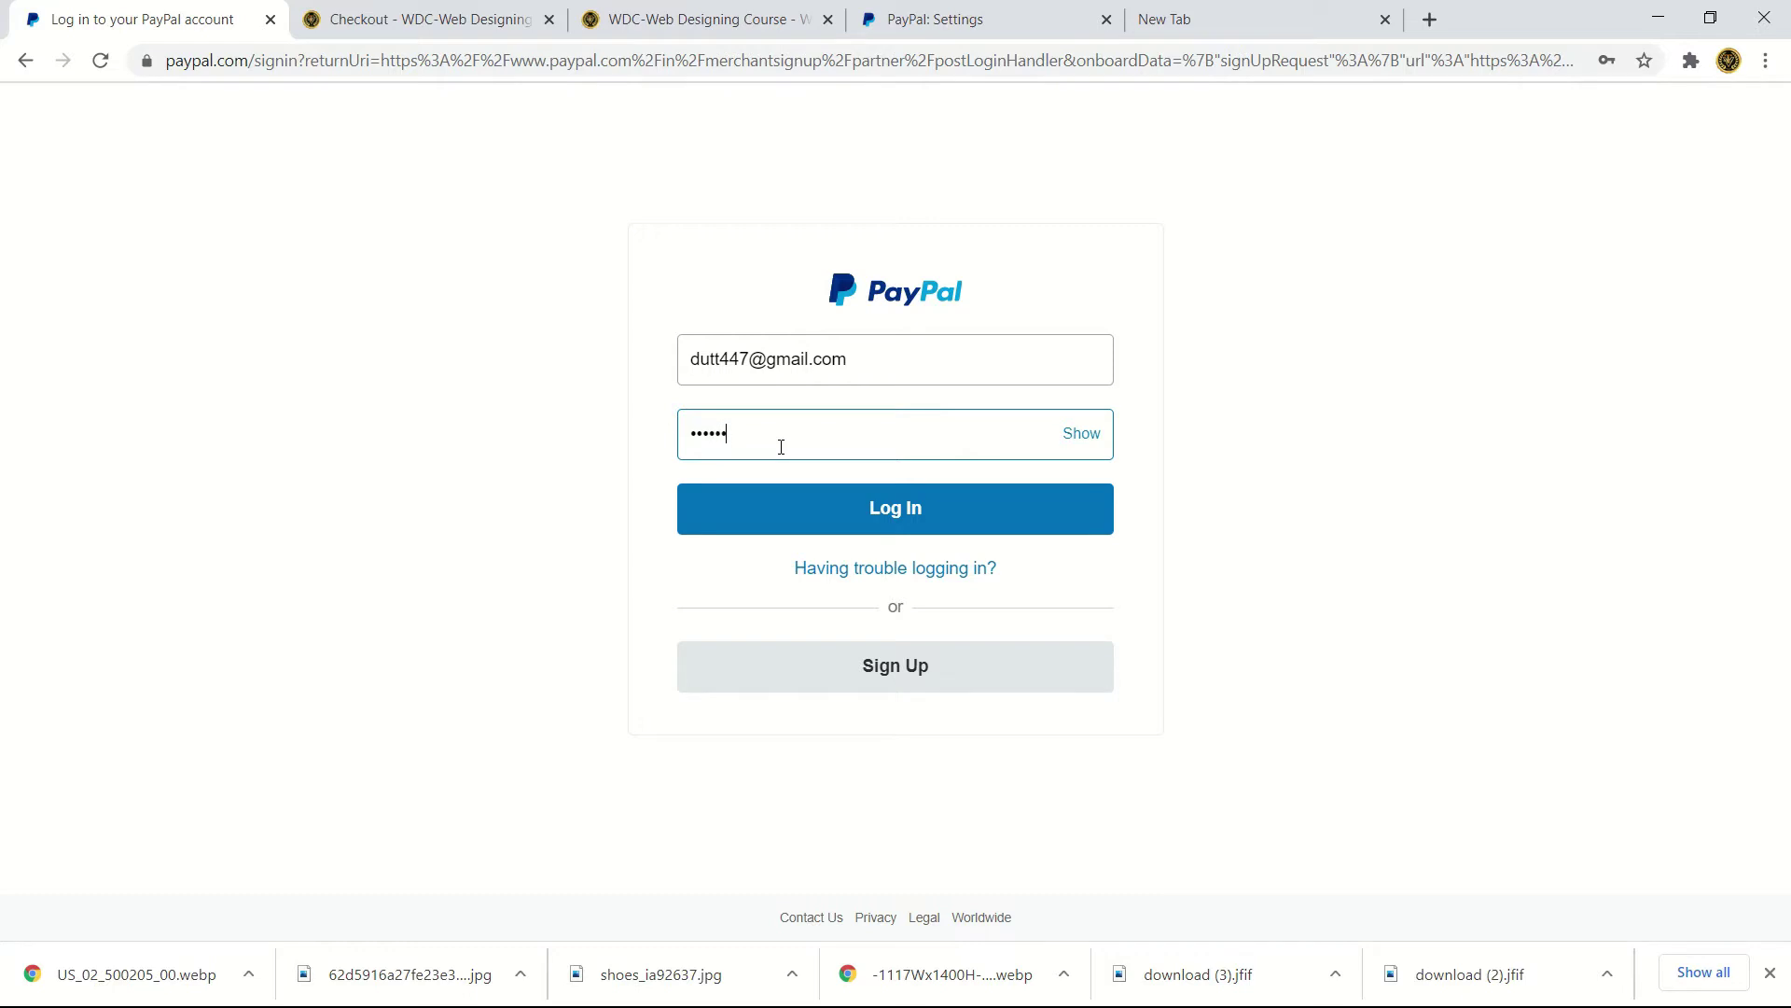
{"action": "left_click", "coordinate": [875, 503]}
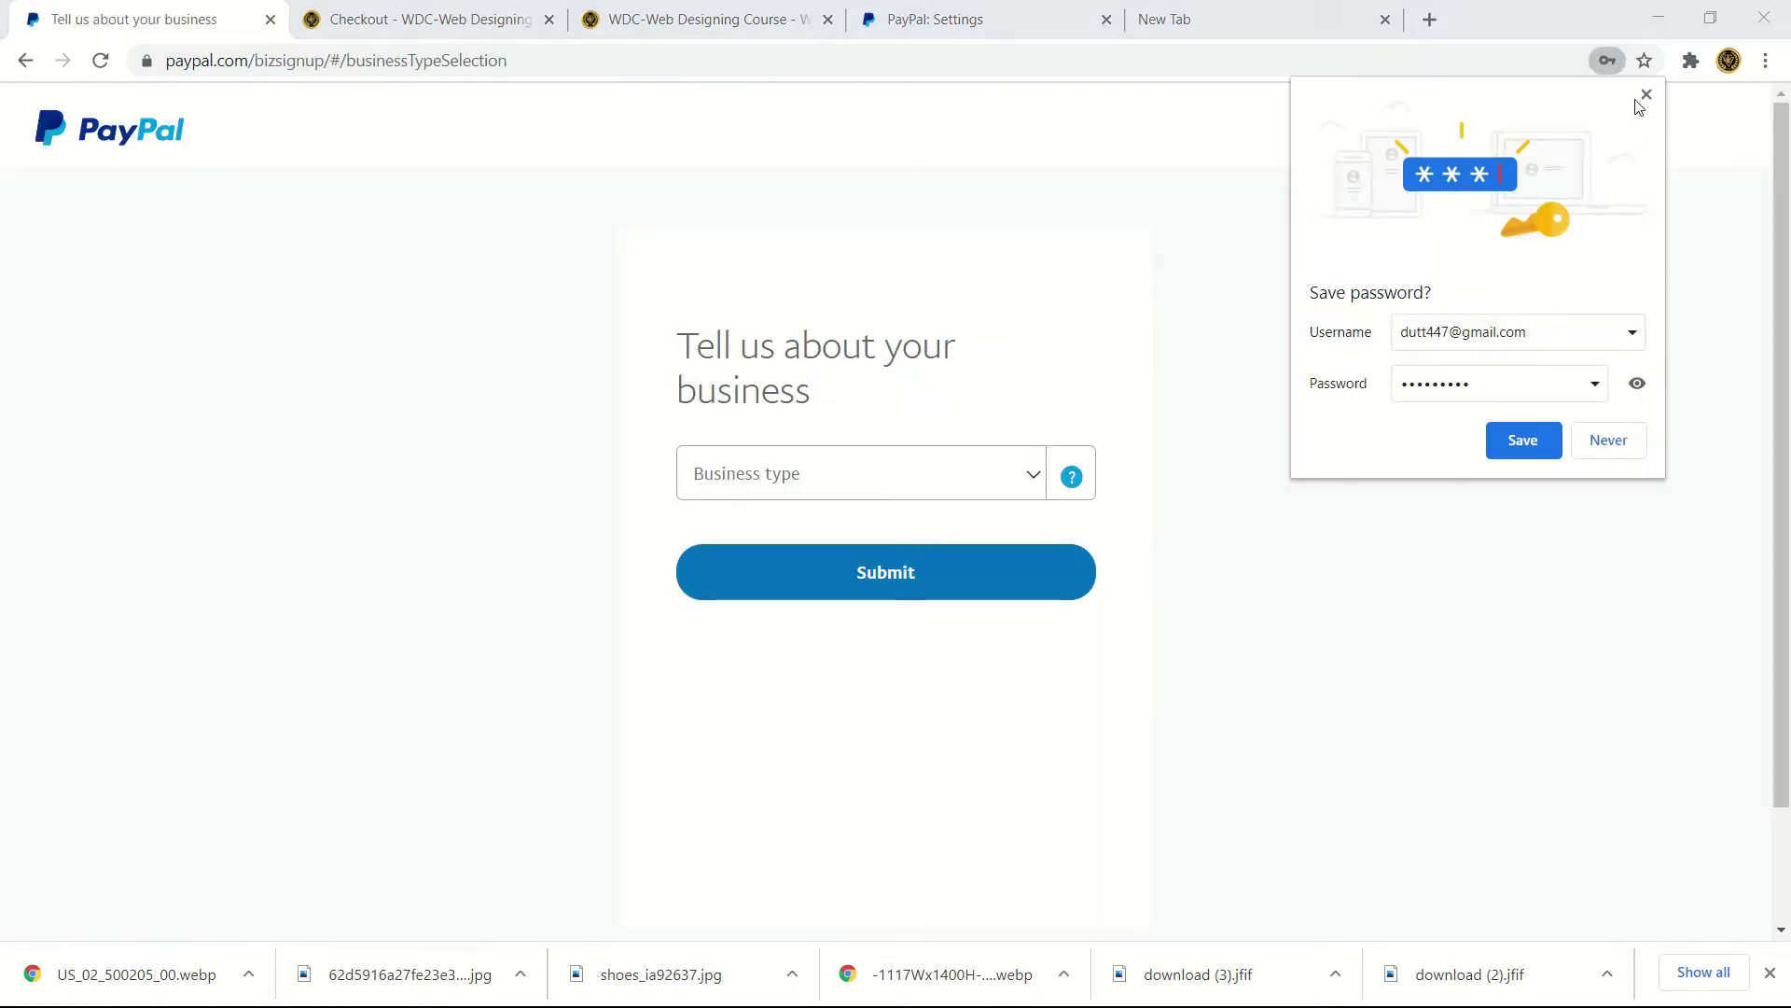
- Dismiss the save-password prompt and submit Individual as the PayPal business type
{"action": "left_click", "coordinate": [1646, 94]}
{"action": "left_click", "coordinate": [1026, 488]}
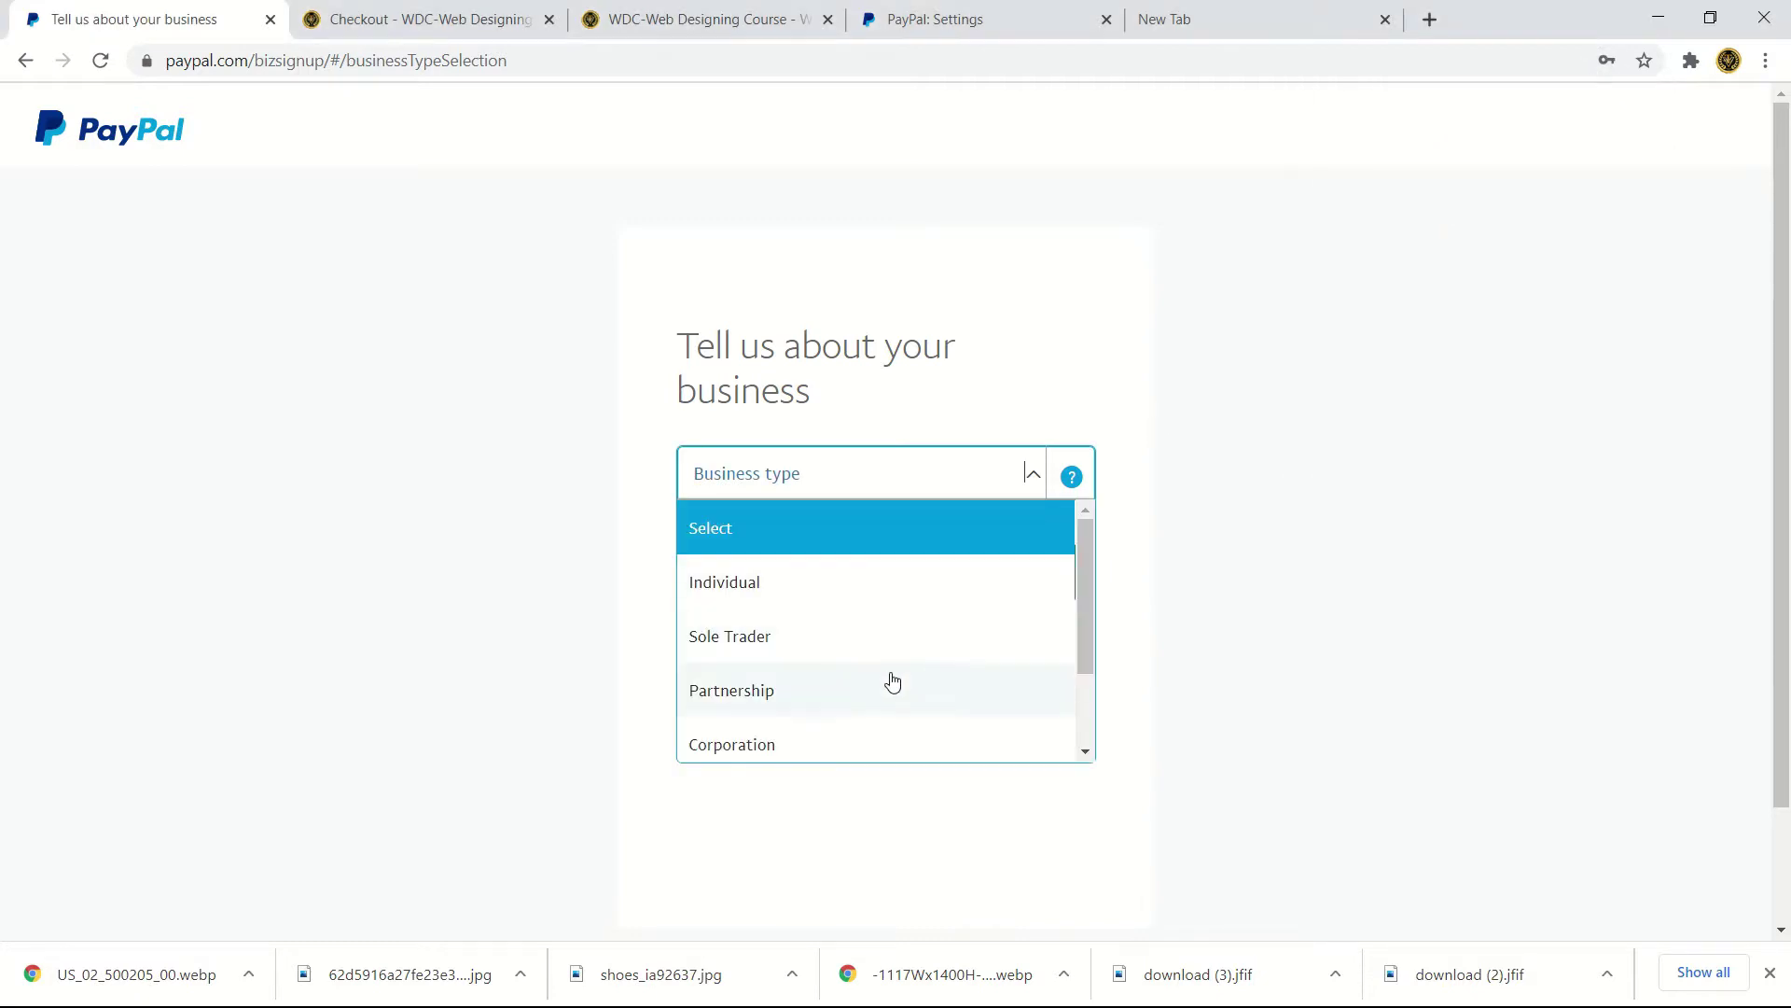
{"action": "scroll", "coordinate": [889, 680], "scroll_direction": "down", "scroll_amount": 2}
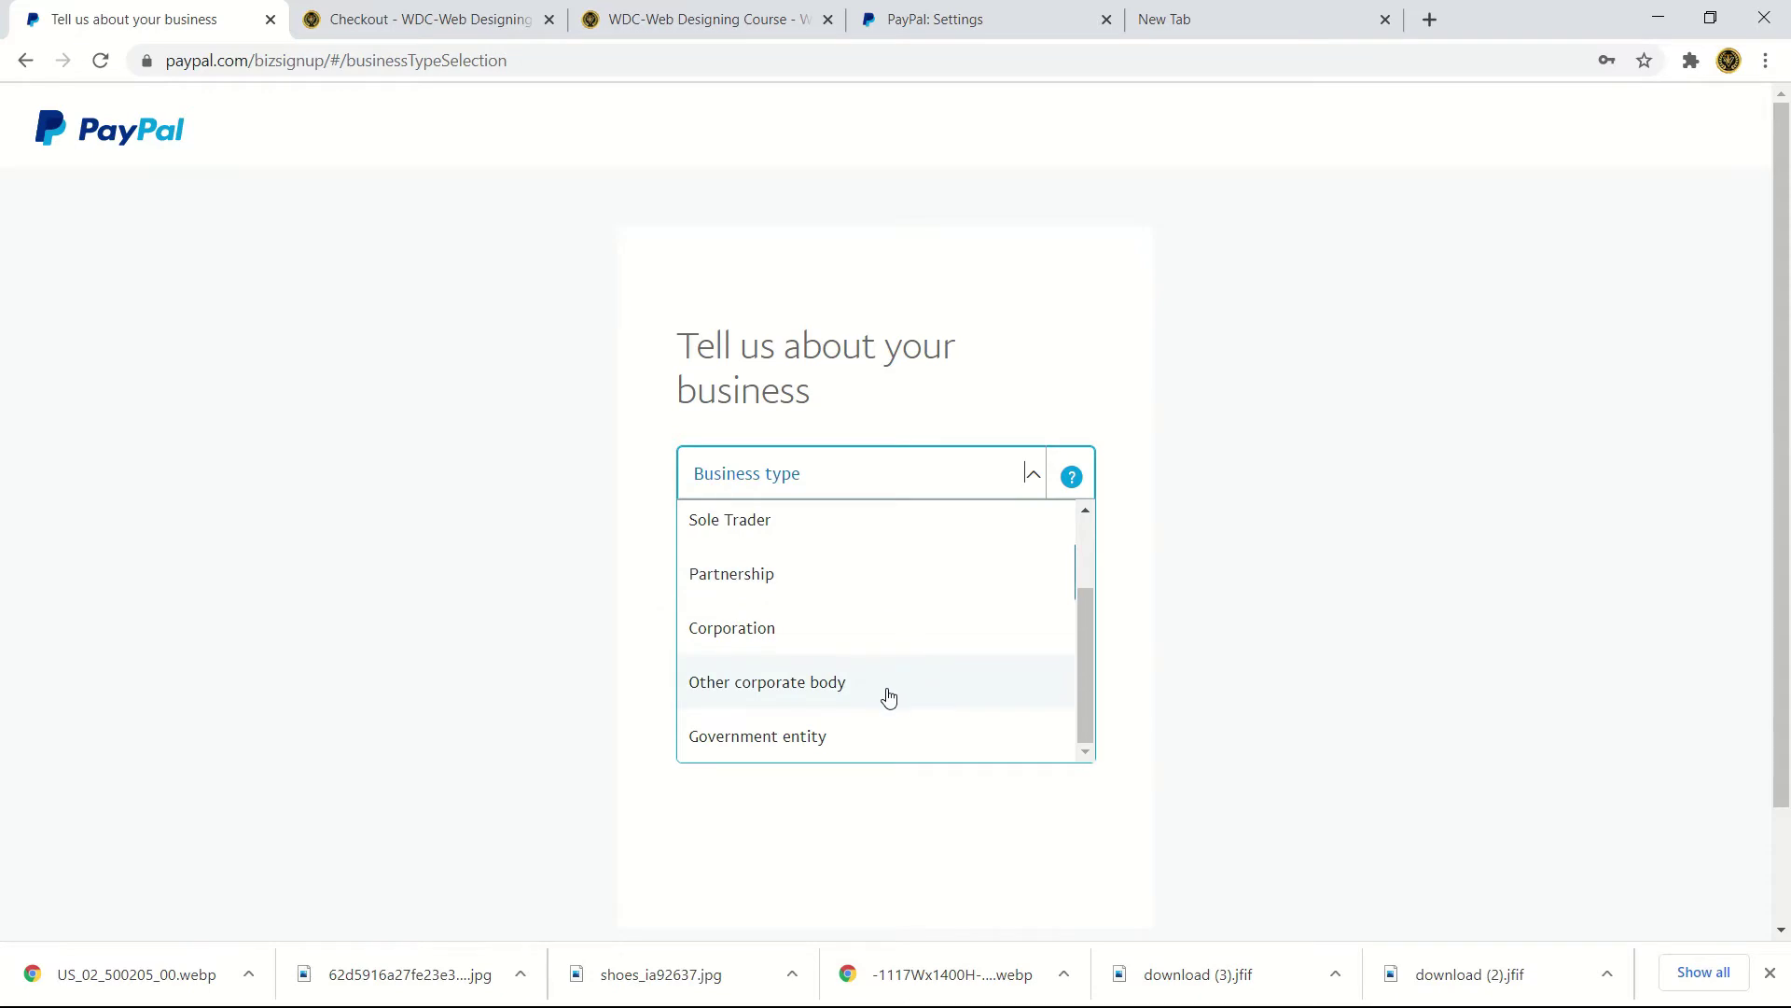
{"action": "scroll", "coordinate": [886, 686], "scroll_direction": "up", "scroll_amount": 2}
{"action": "left_click", "coordinate": [773, 596]}
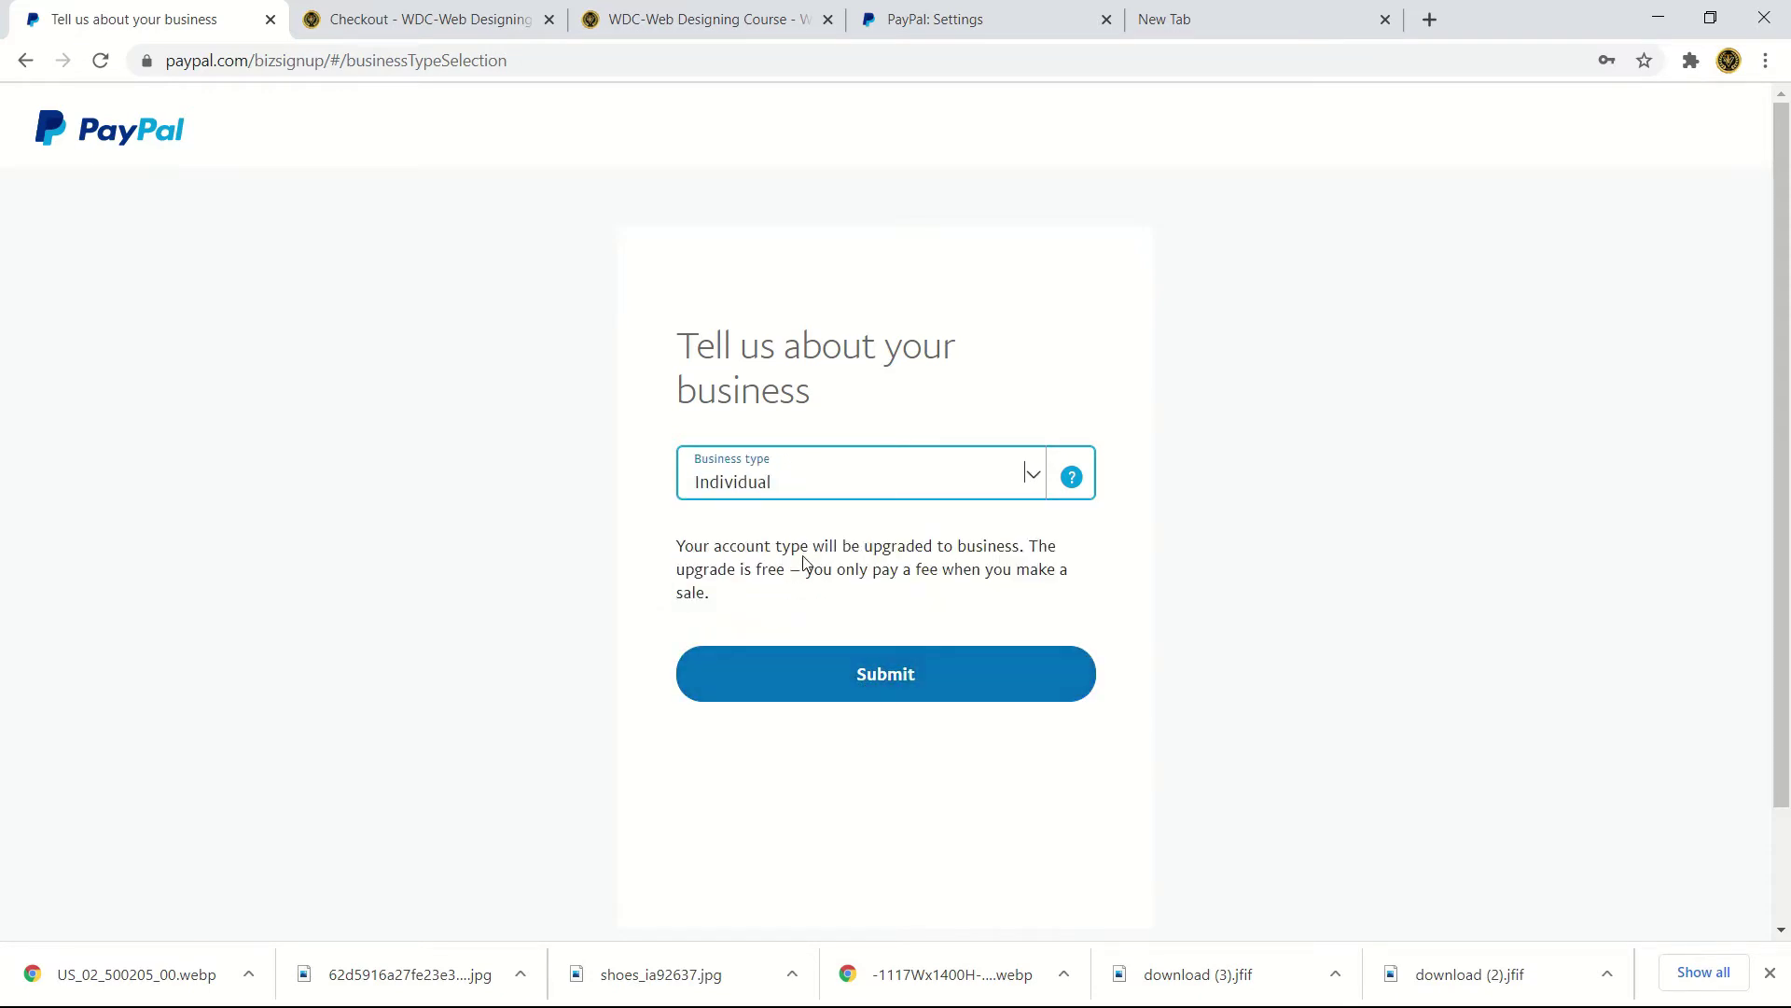
{"action": "left_click_drag", "start_coordinate": [800, 546], "coordinate": [1021, 546]}
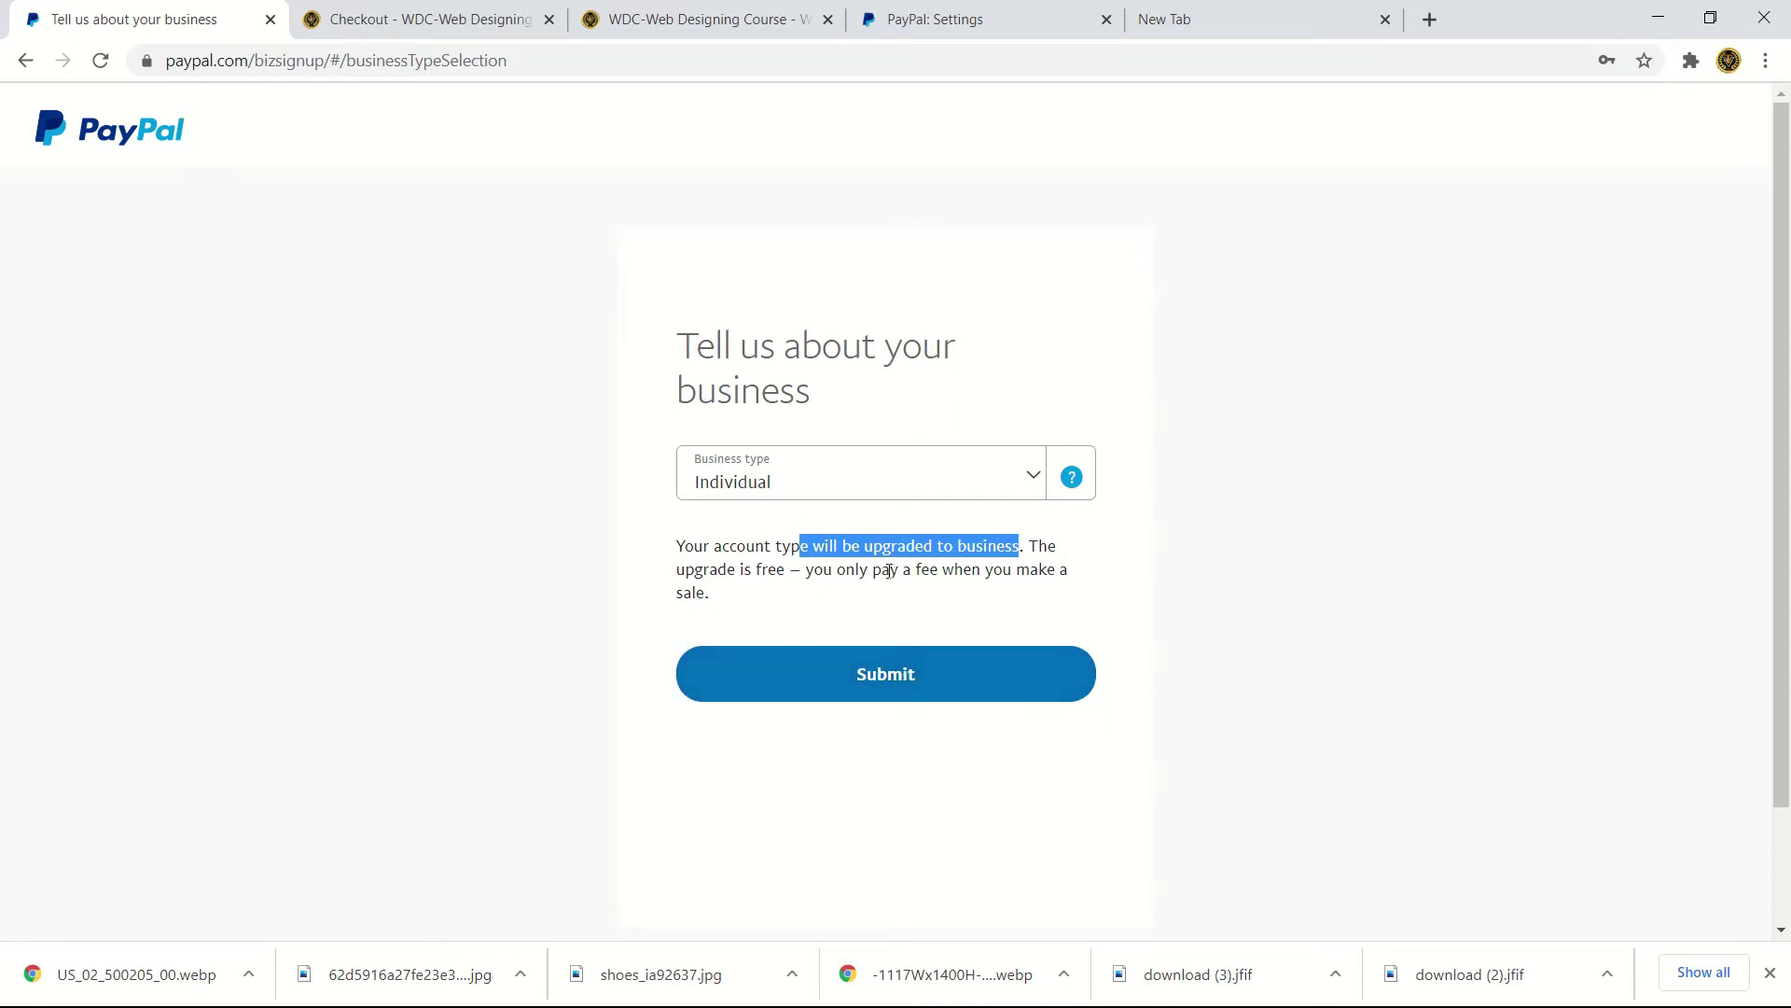
{"action": "left_click_drag", "start_coordinate": [888, 571], "coordinate": [947, 571]}
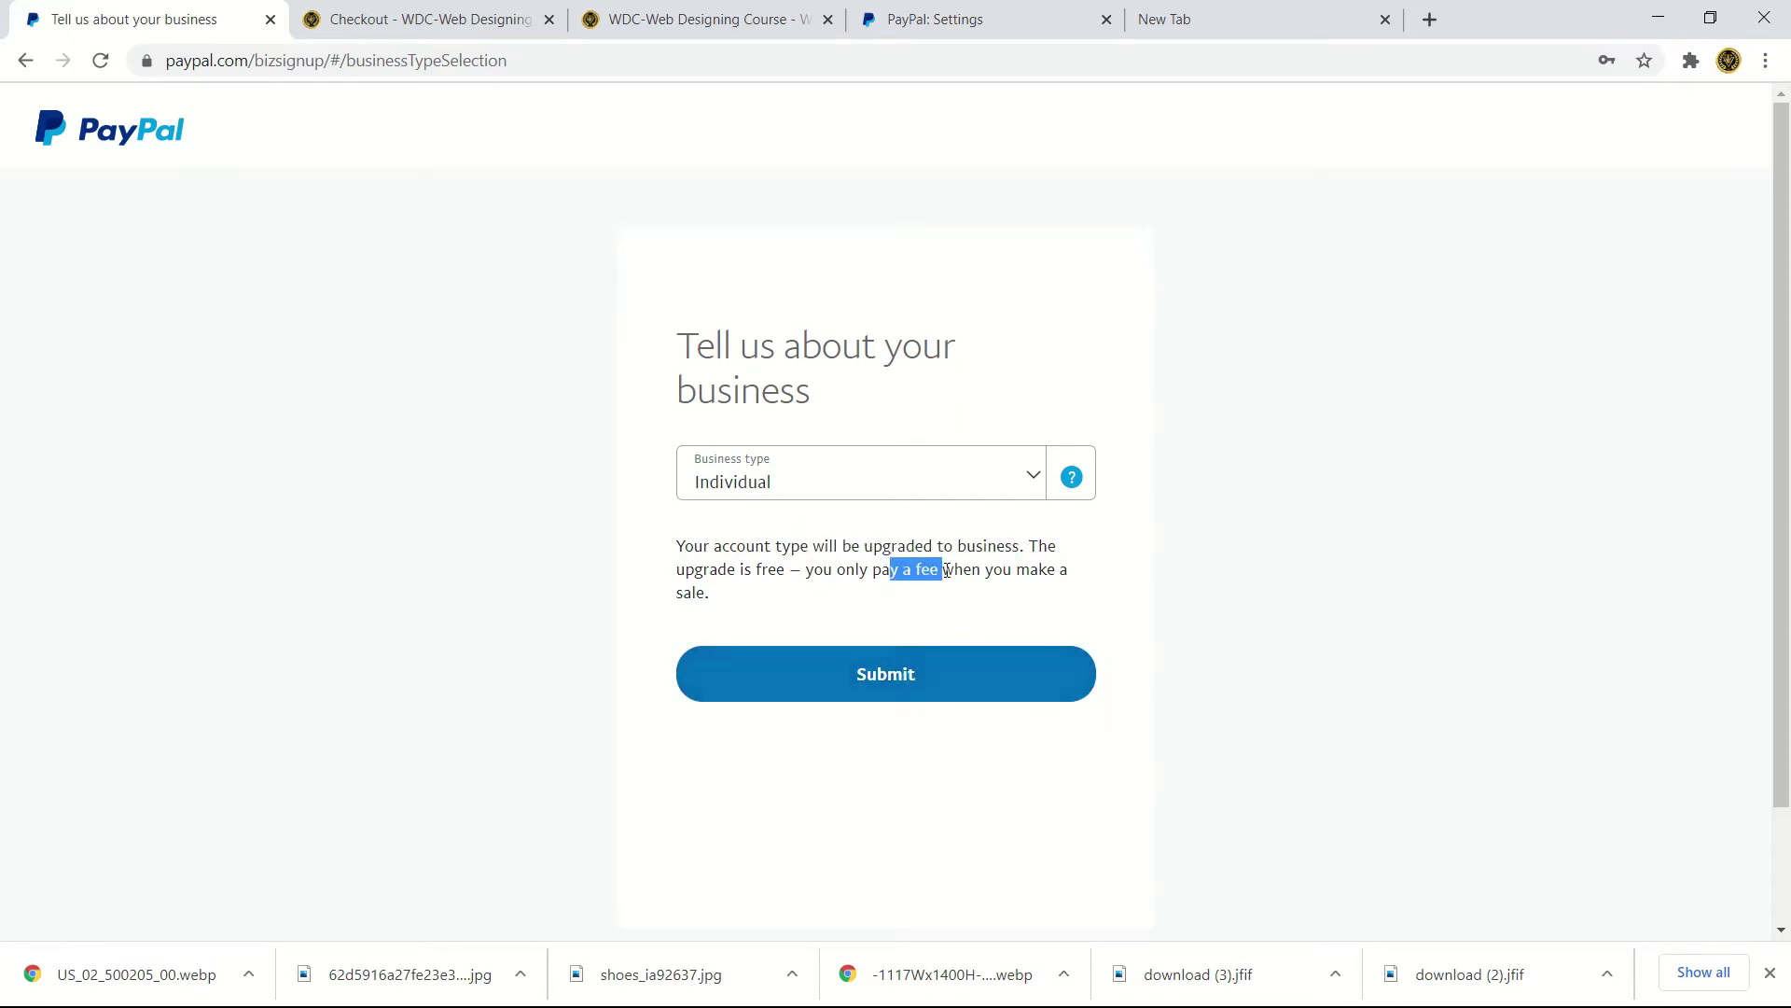
{"action": "left_click", "coordinate": [890, 665]}
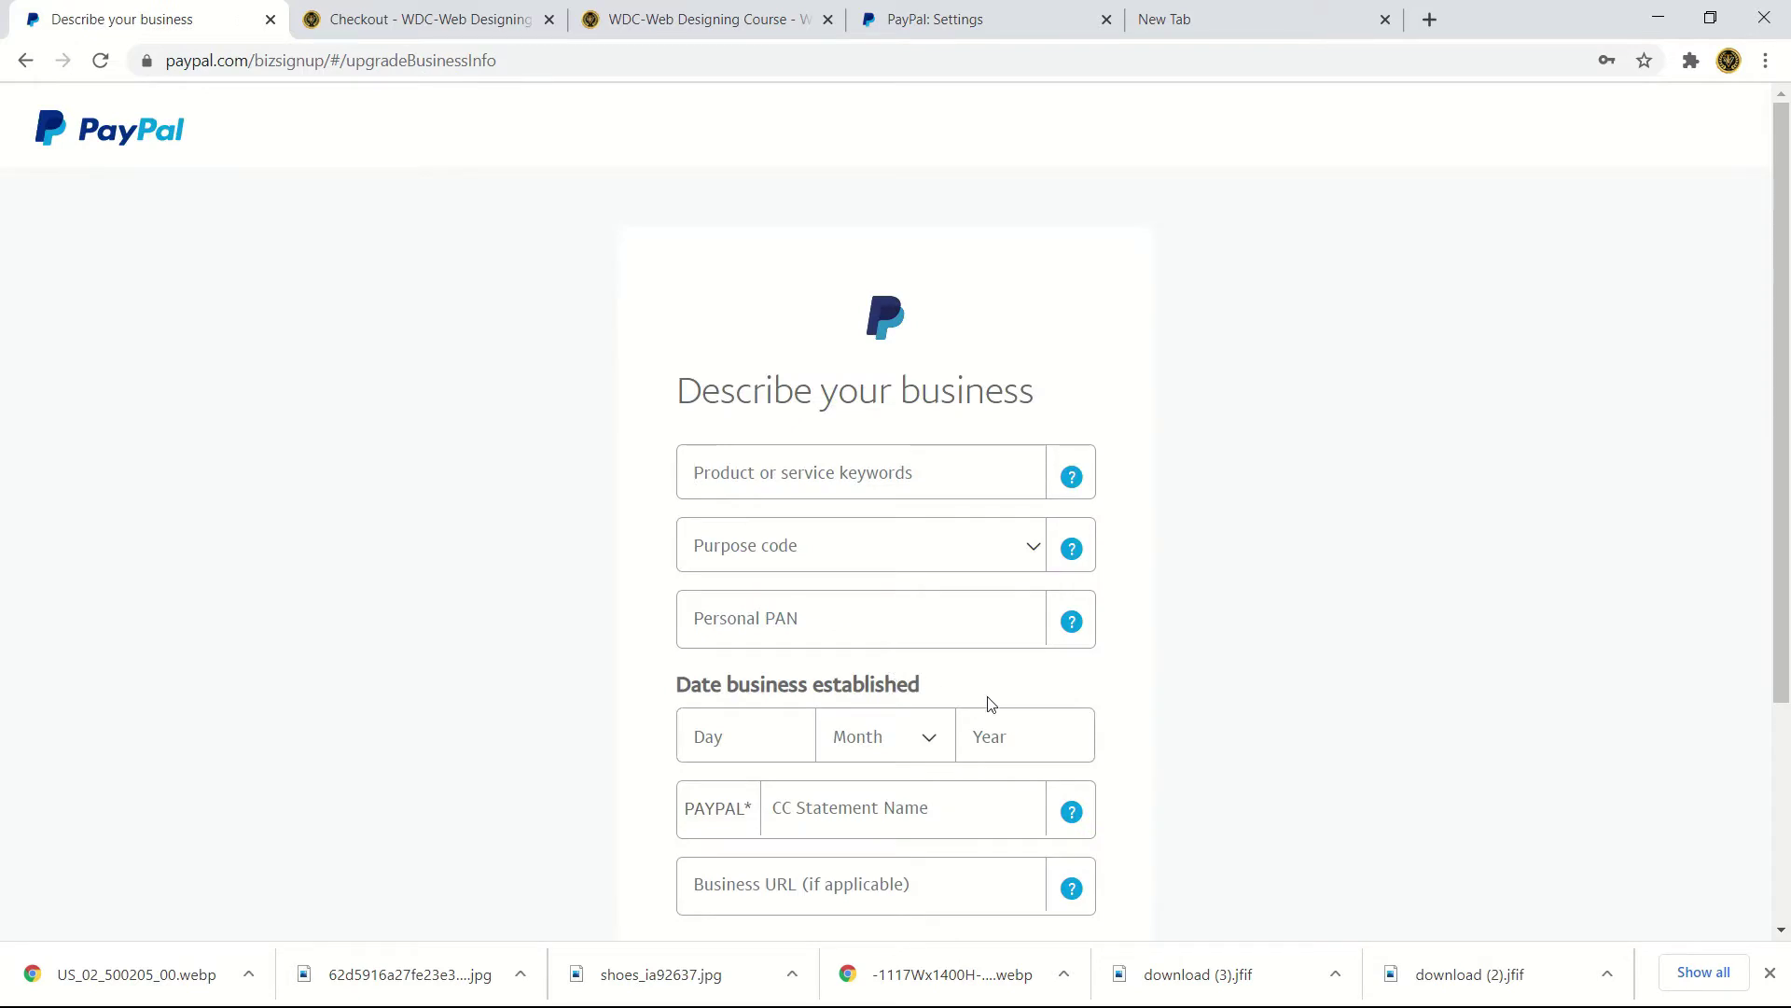
{"action": "scroll", "coordinate": [884, 601], "scroll_direction": "down", "scroll_amount": 3}
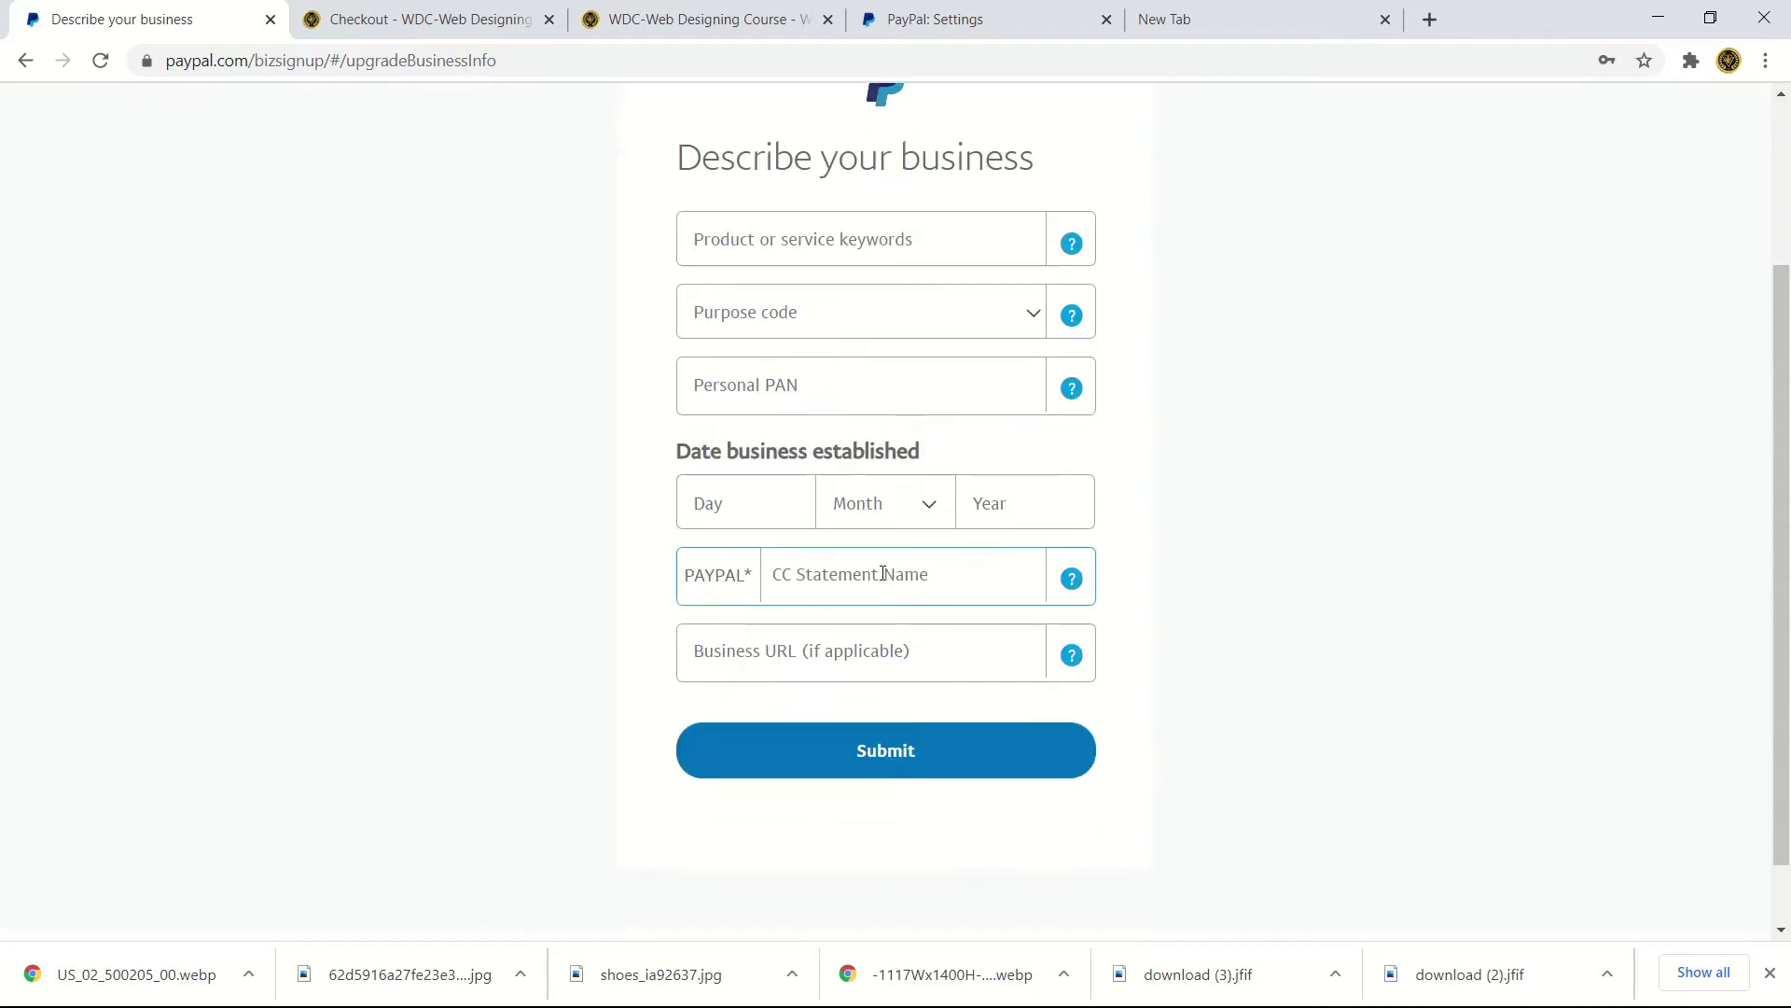
{"action": "left_click", "coordinate": [838, 247]}
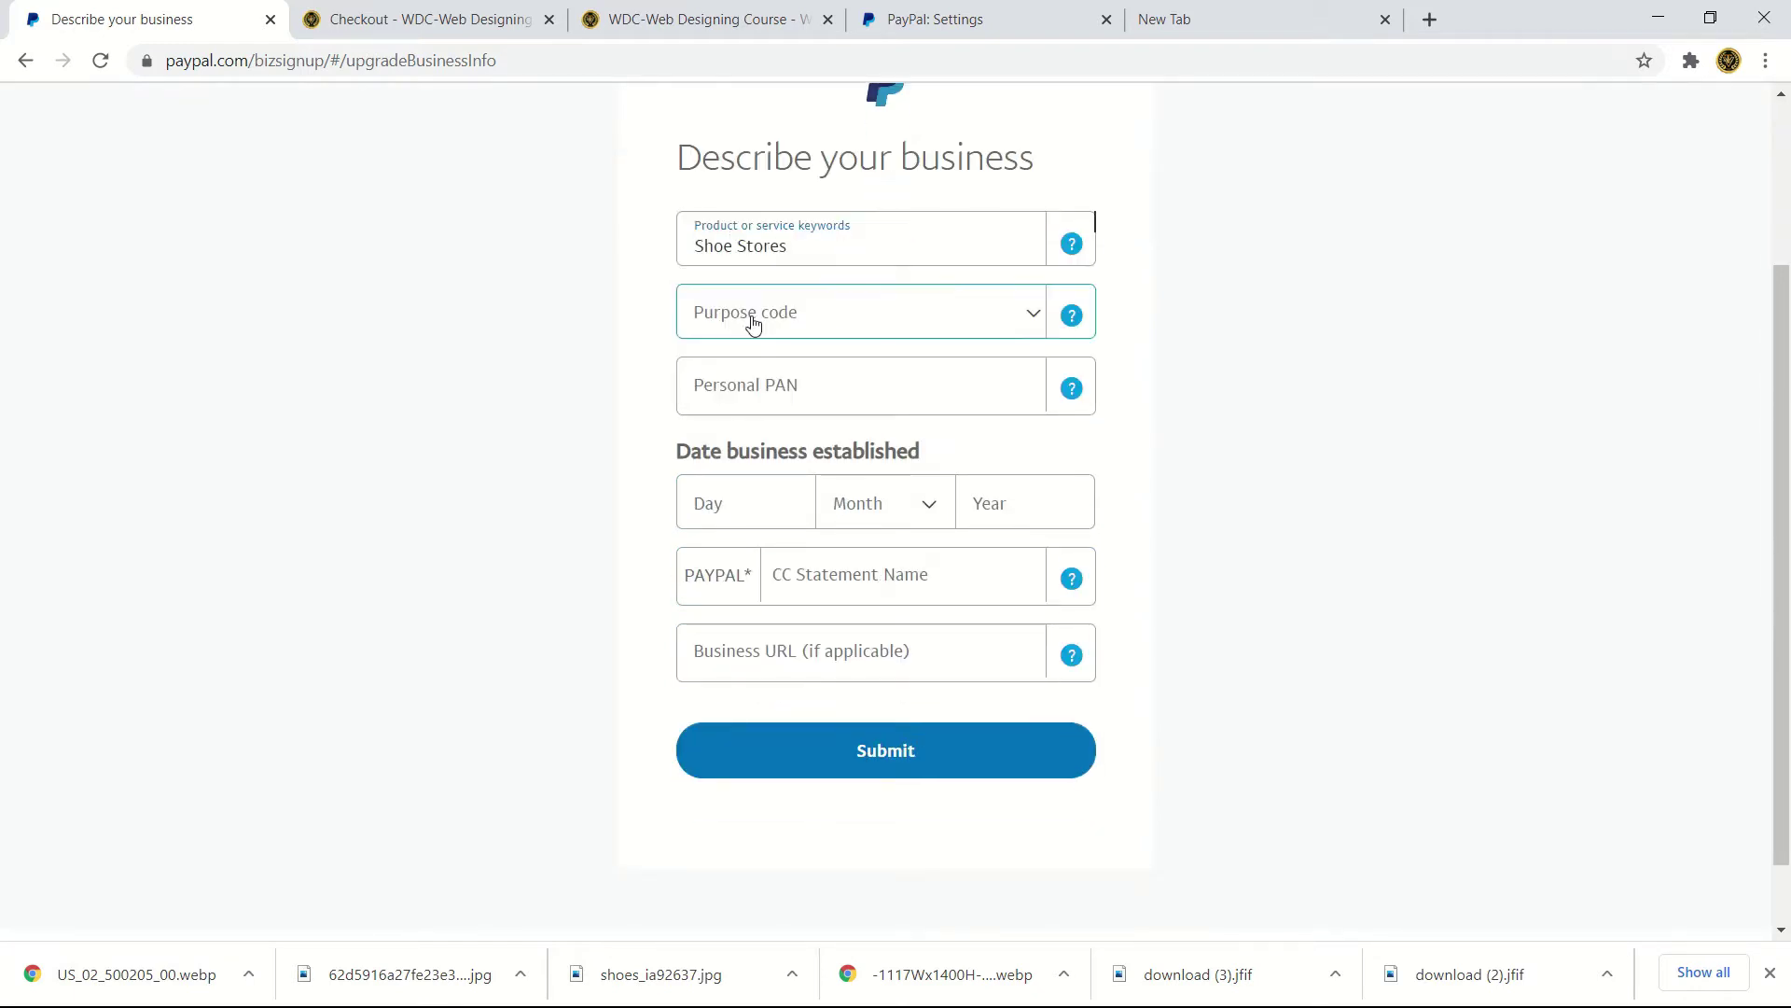
{"action": "left_click", "coordinate": [748, 320]}
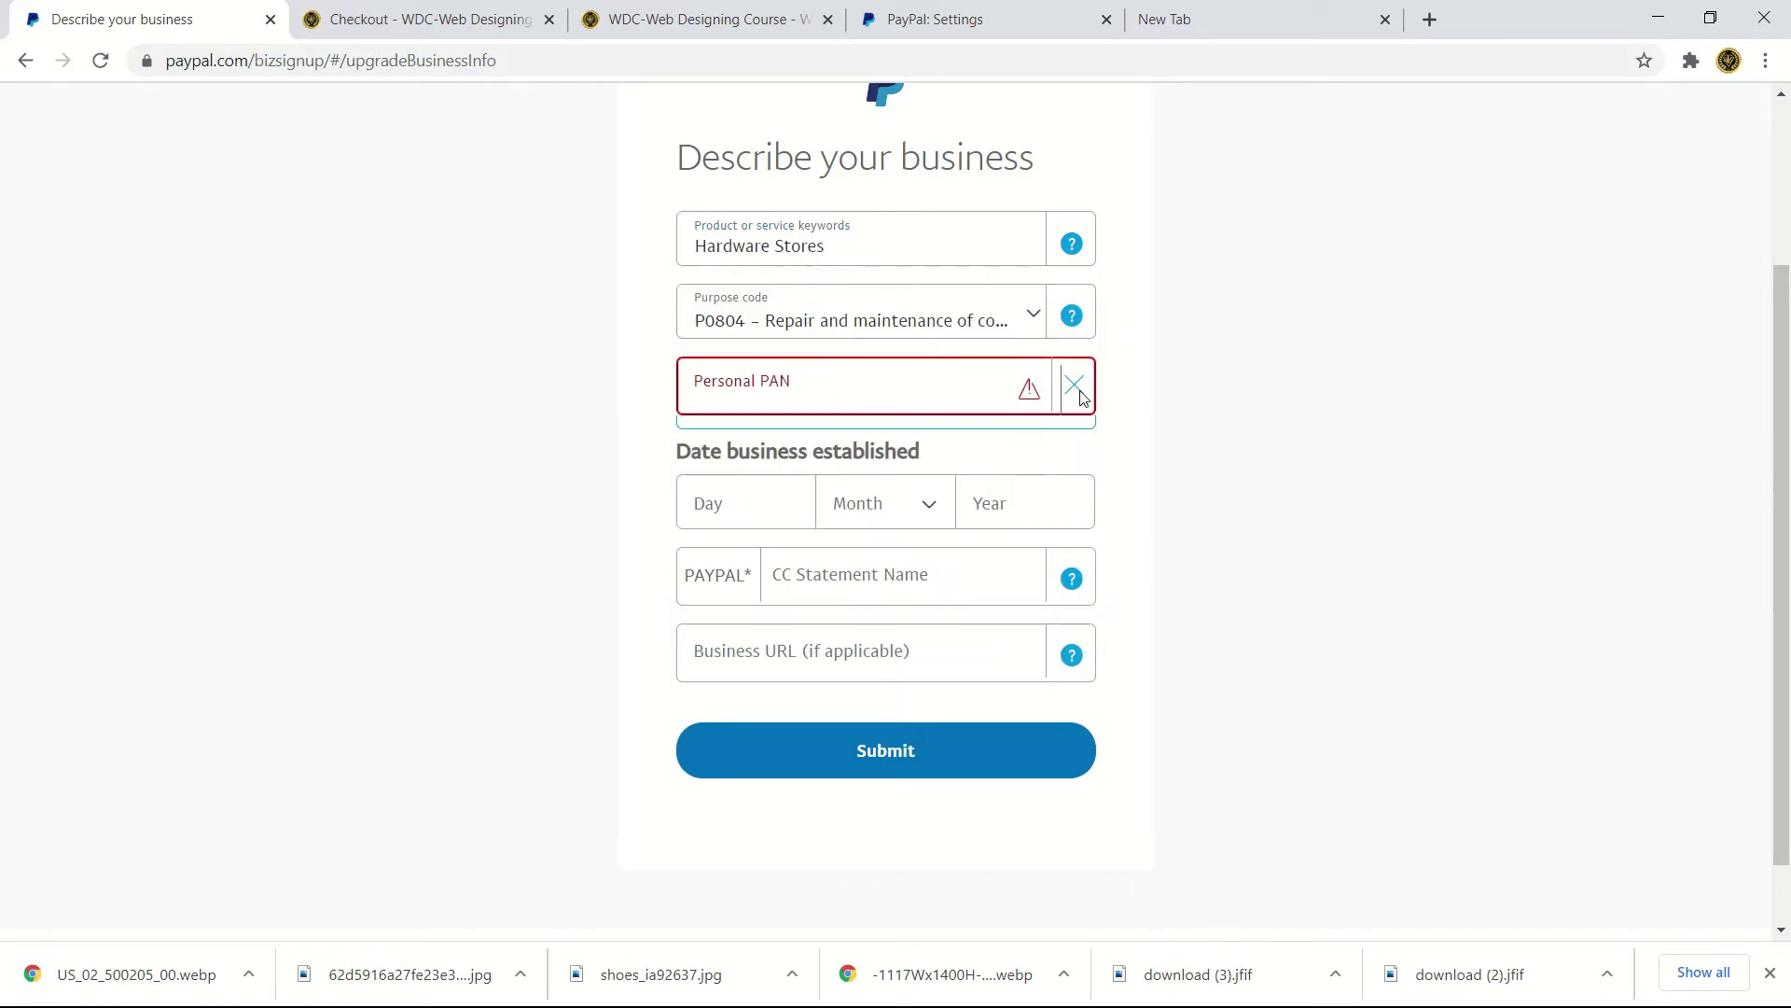
{"action": "type", "text": "22"}
{"action": "left_click", "coordinate": [884, 503]}
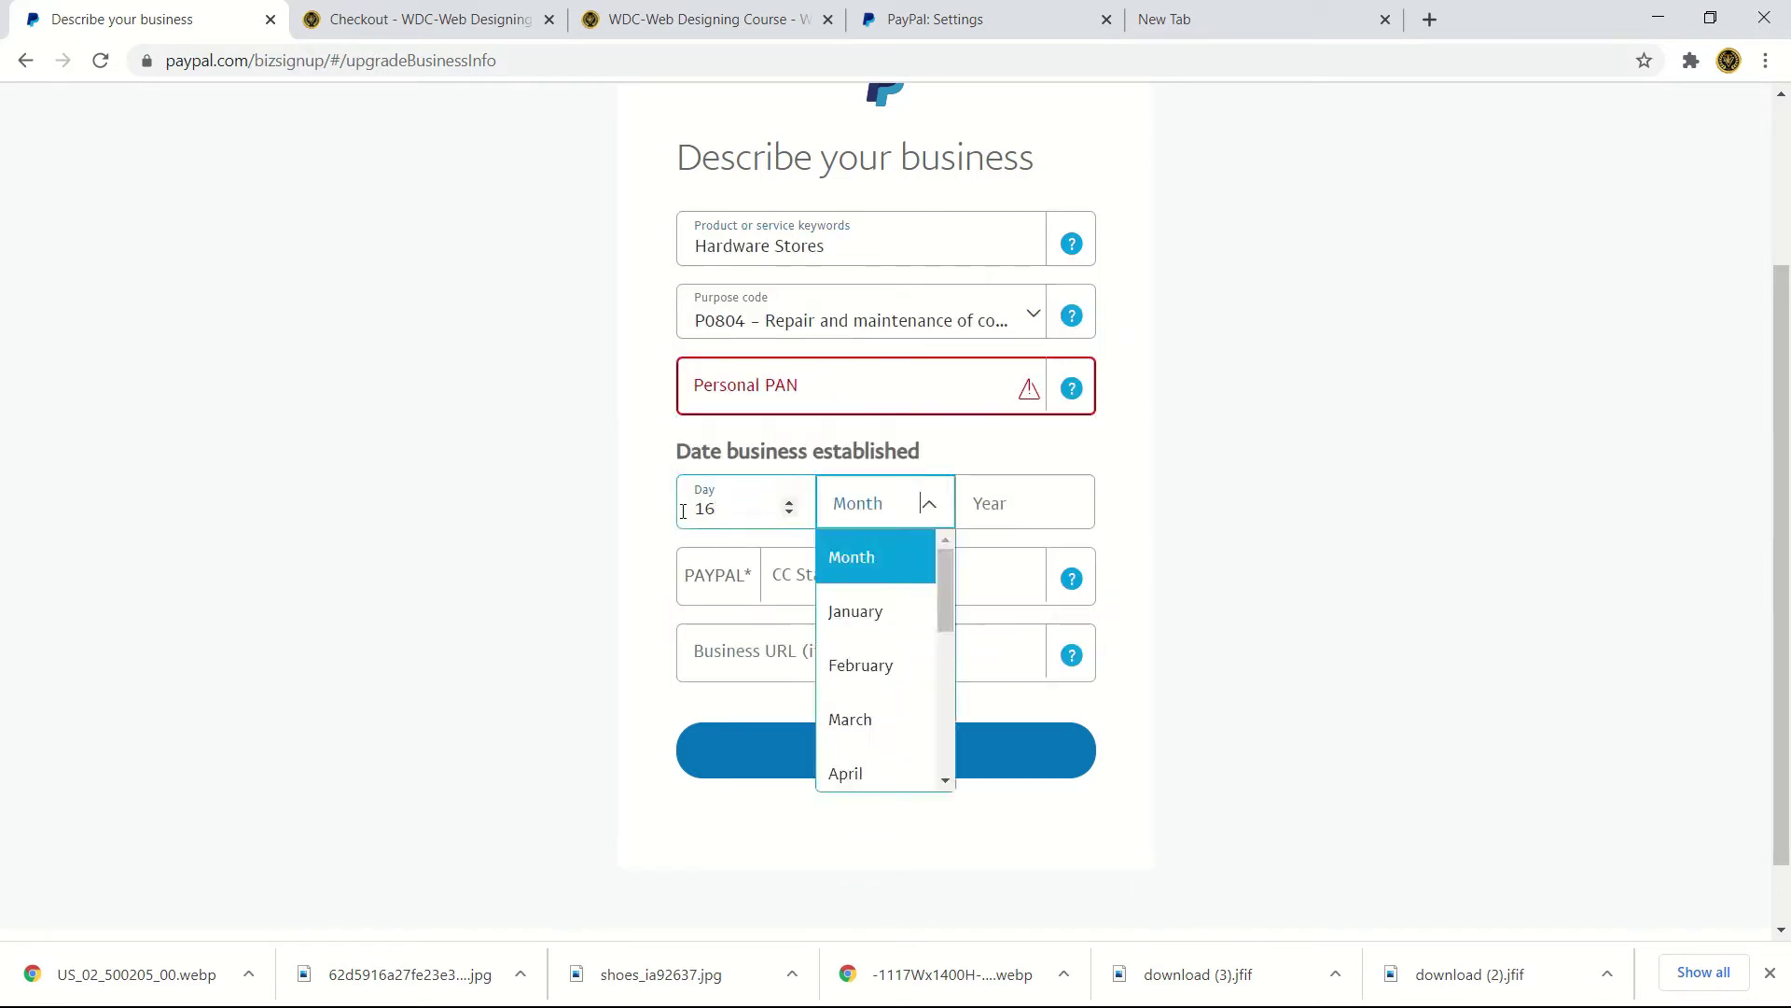
{"action": "left_click", "coordinate": [868, 653]}
{"action": "type", "text": "2020"}
{"action": "left_click", "coordinate": [883, 583]}
{"action": "type", "text": "TECHVIEW"}
{"action": "left_click", "coordinate": [824, 659]}
{"action": "type", "text": "www.techviewteam.com"}
- Recheck the Personal PAN field, then submit the business description form
{"action": "left_click", "coordinate": [820, 370]}
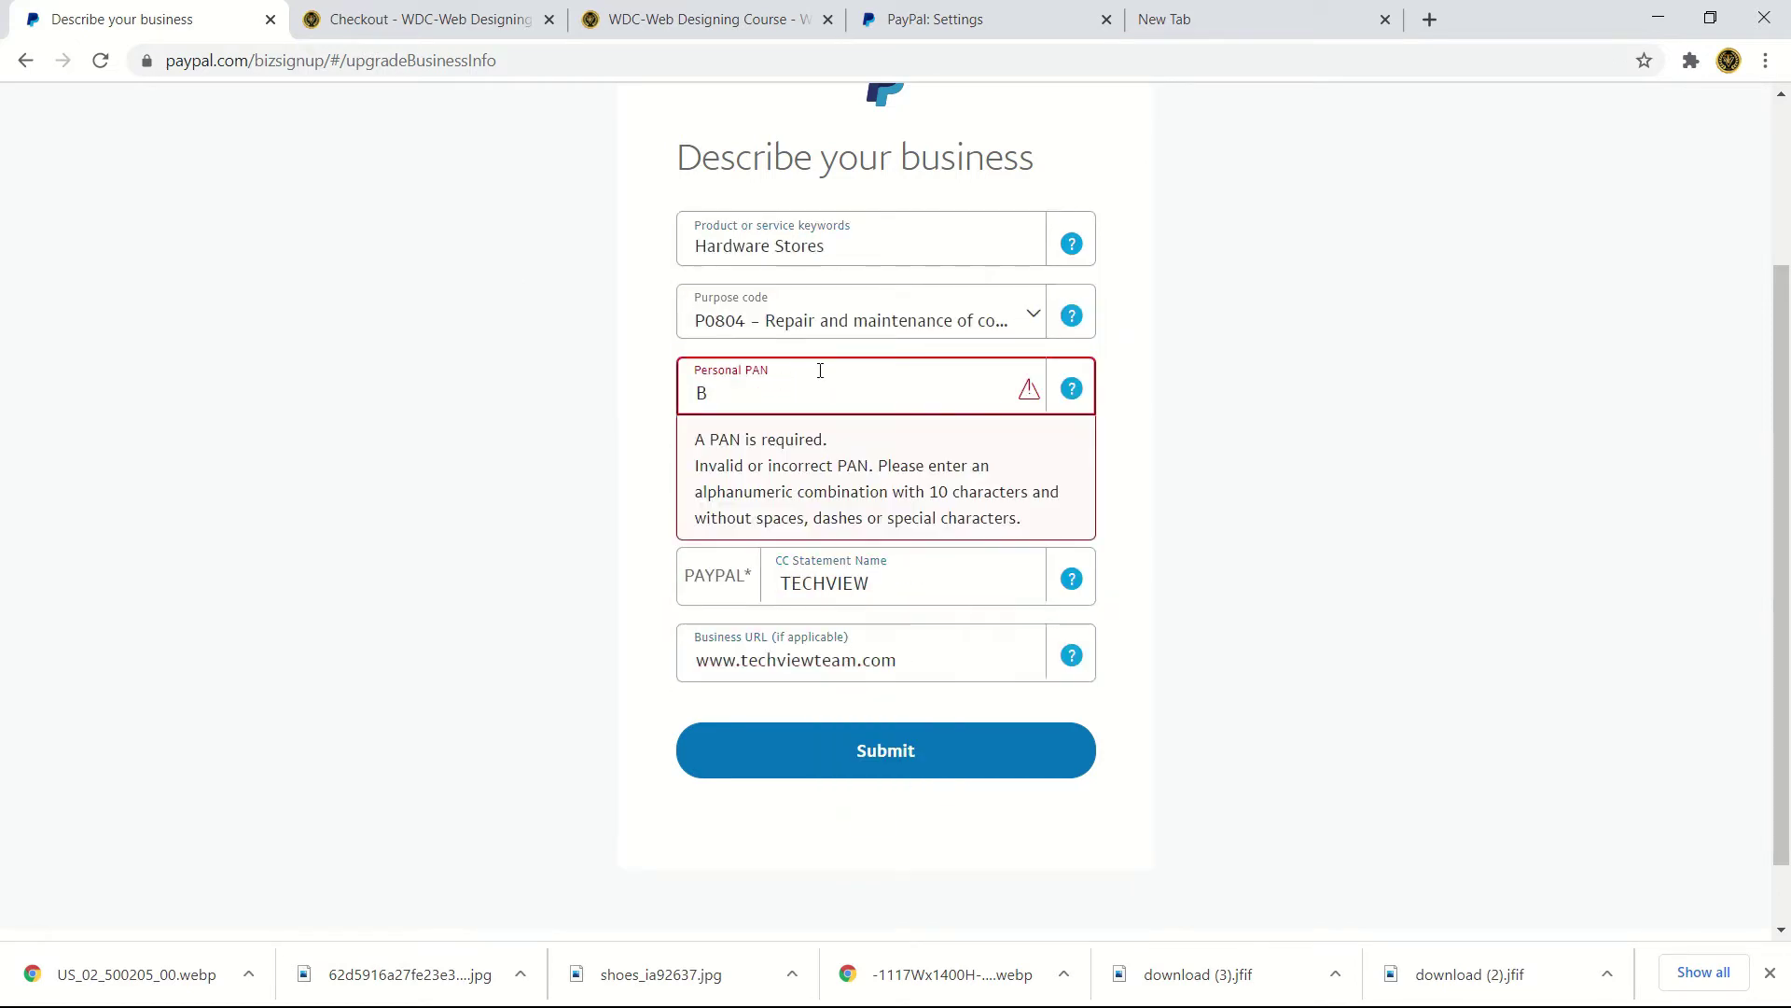
{"action": "mouse_move", "coordinate": [763, 63]}
{"action": "scroll", "coordinate": [709, 186], "scroll_direction": "down", "scroll_amount": 4}
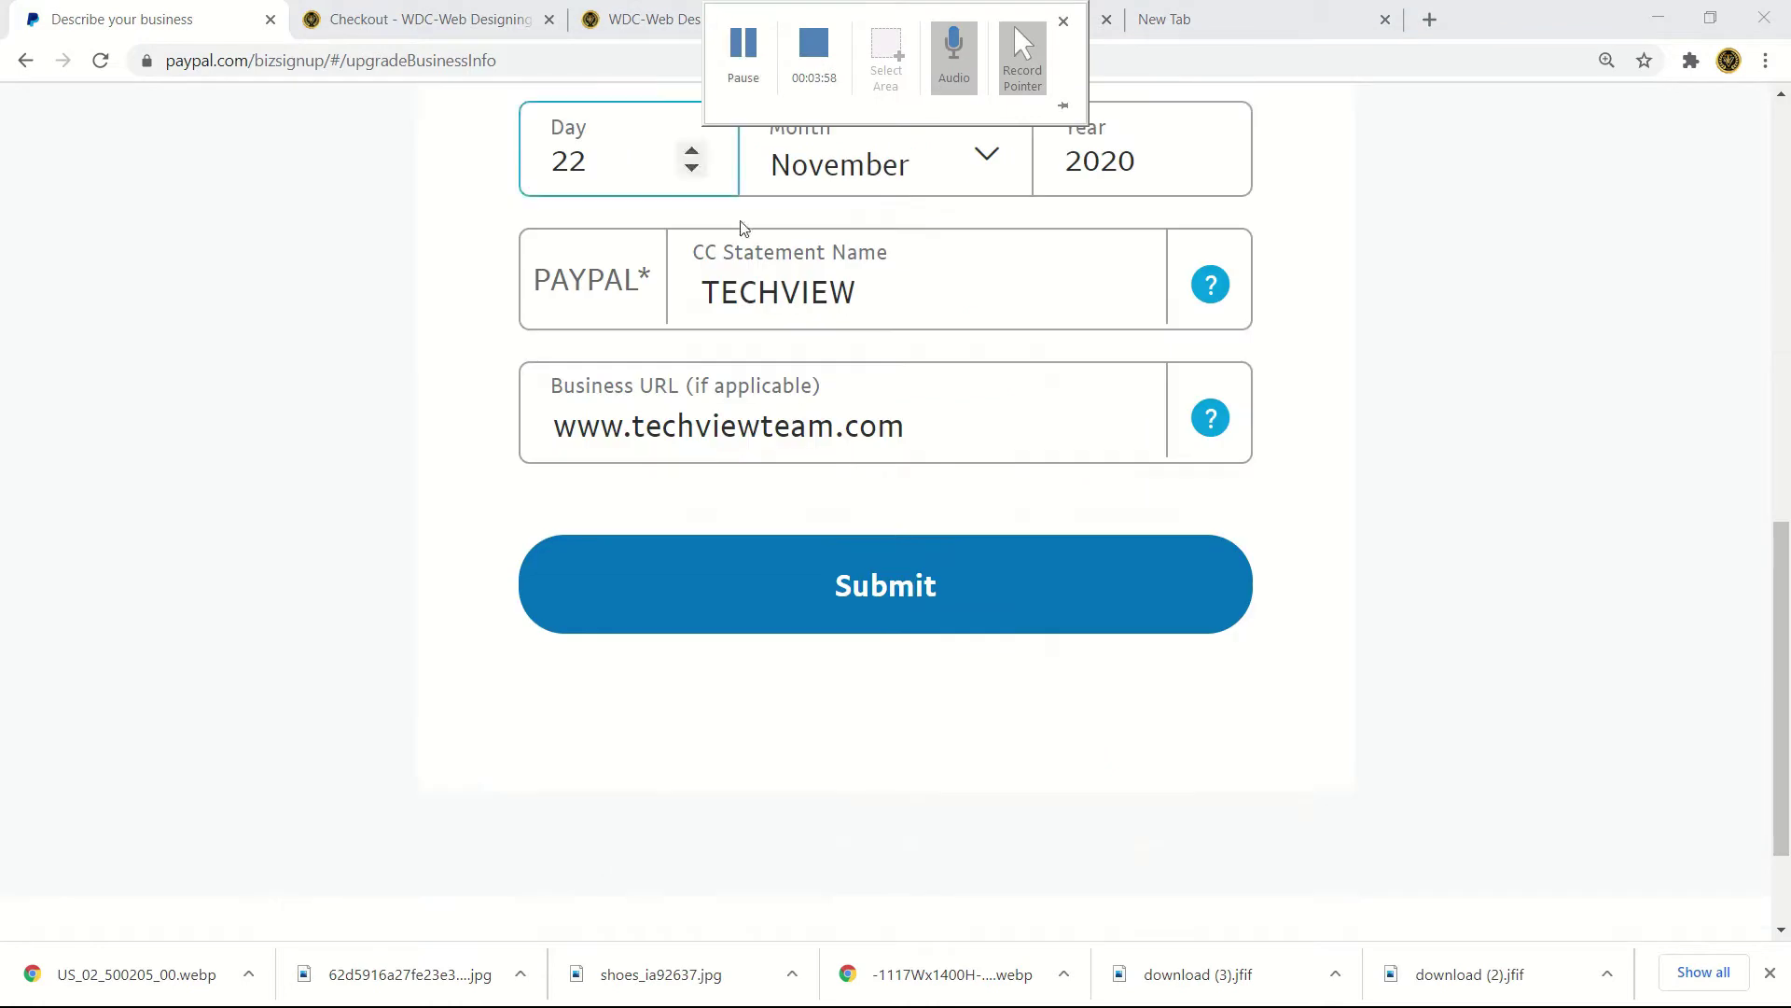
{"action": "key", "text": "ctrl+plus"}
{"action": "key", "text": "ctrl+plus"}
{"action": "key", "text": "ctrl+plus"}
{"action": "key", "text": "ctrl+plus"}
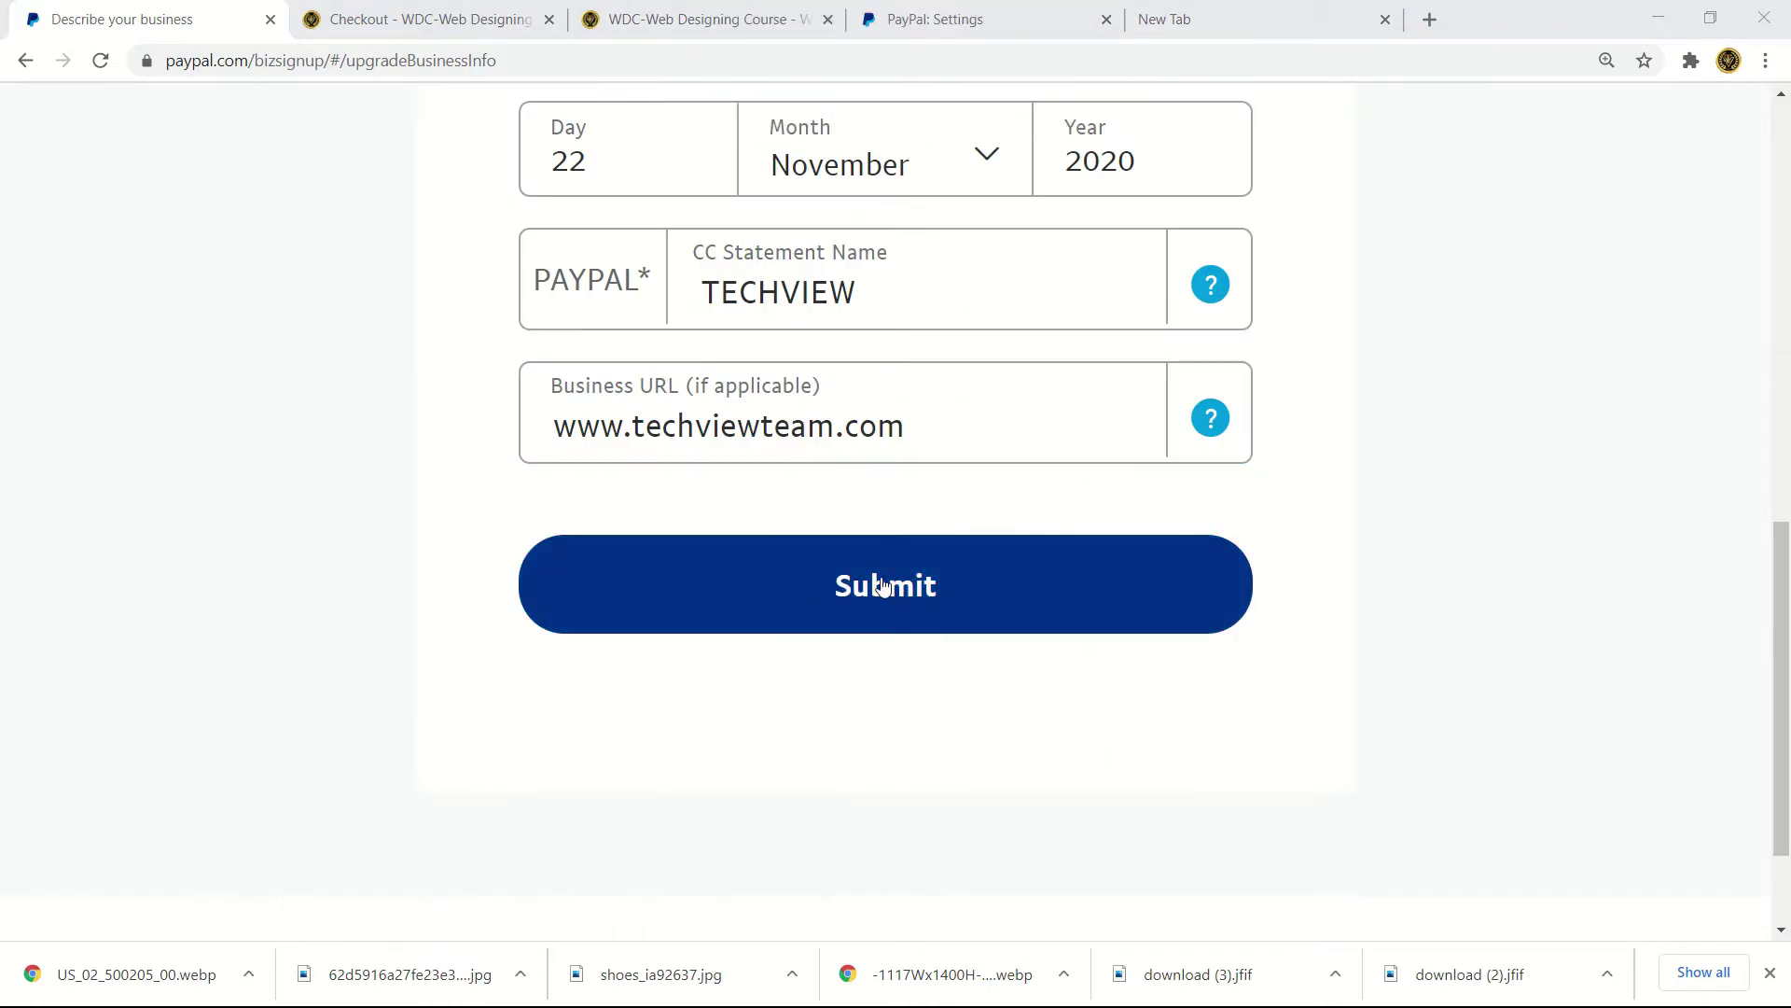
{"action": "left_click", "coordinate": [882, 585]}
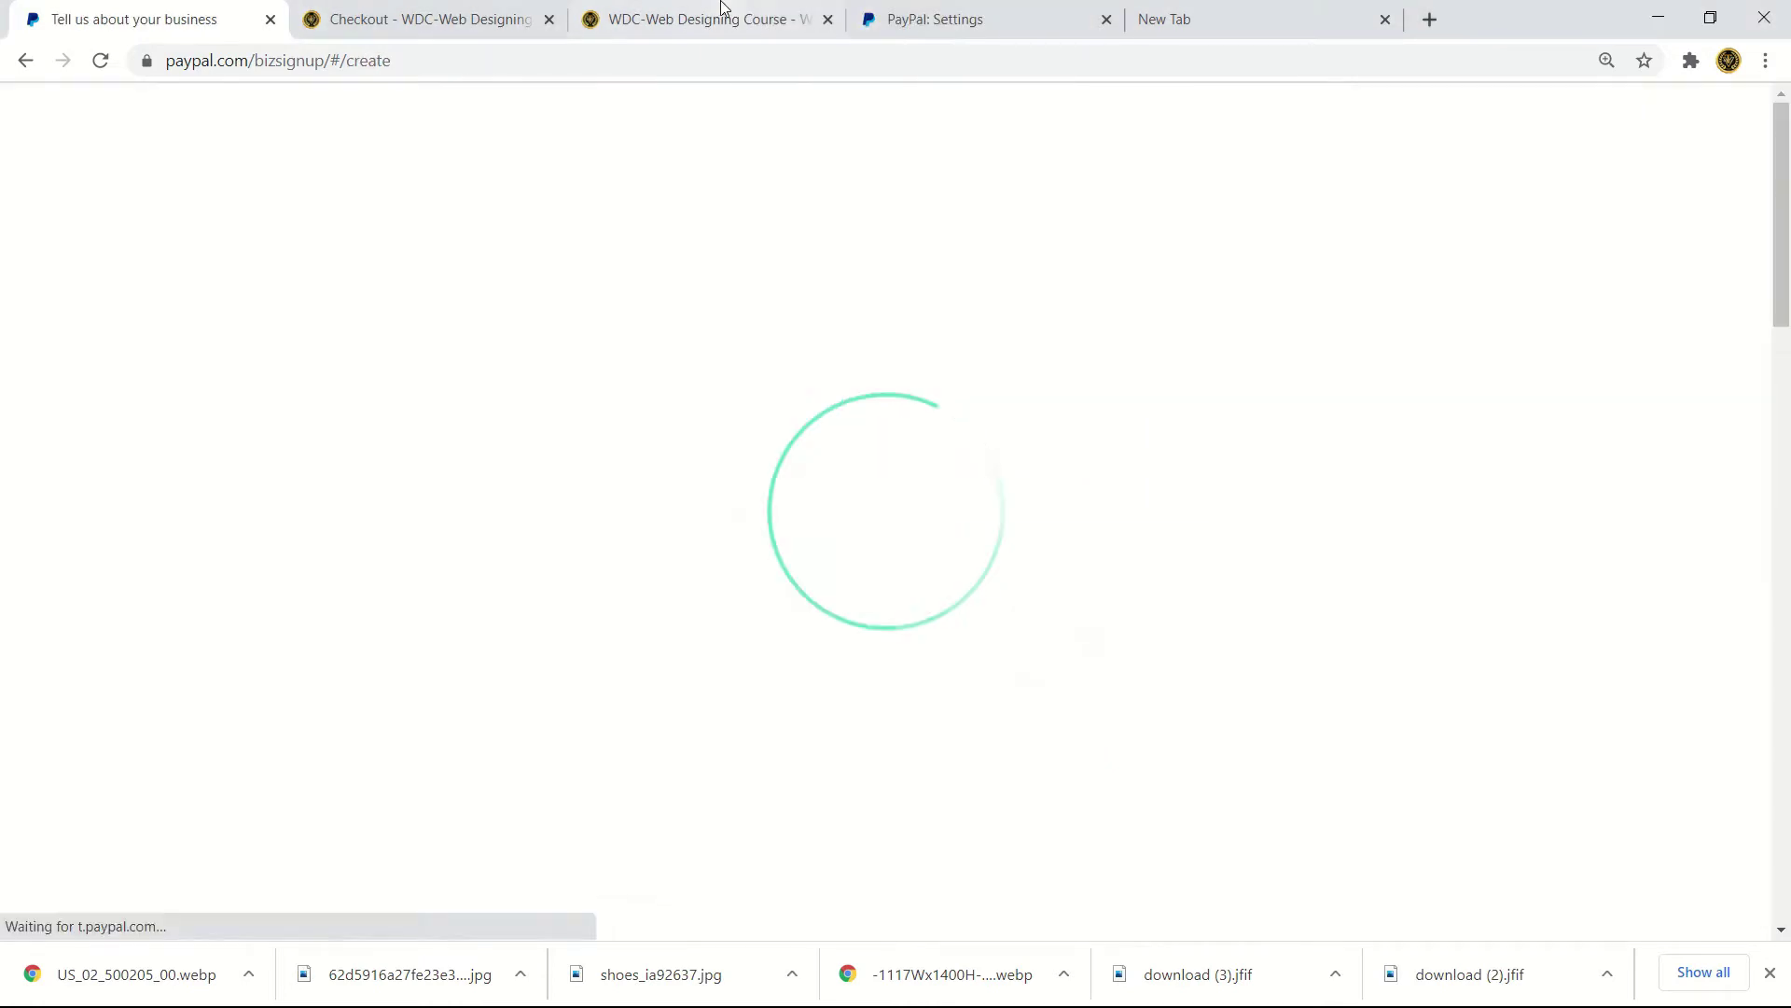
- Complete the primary contact address with Indian Rupee currency and agree to PayPal's terms
{"action": "scroll", "coordinate": [944, 504], "scroll_direction": "down", "scroll_amount": 3}
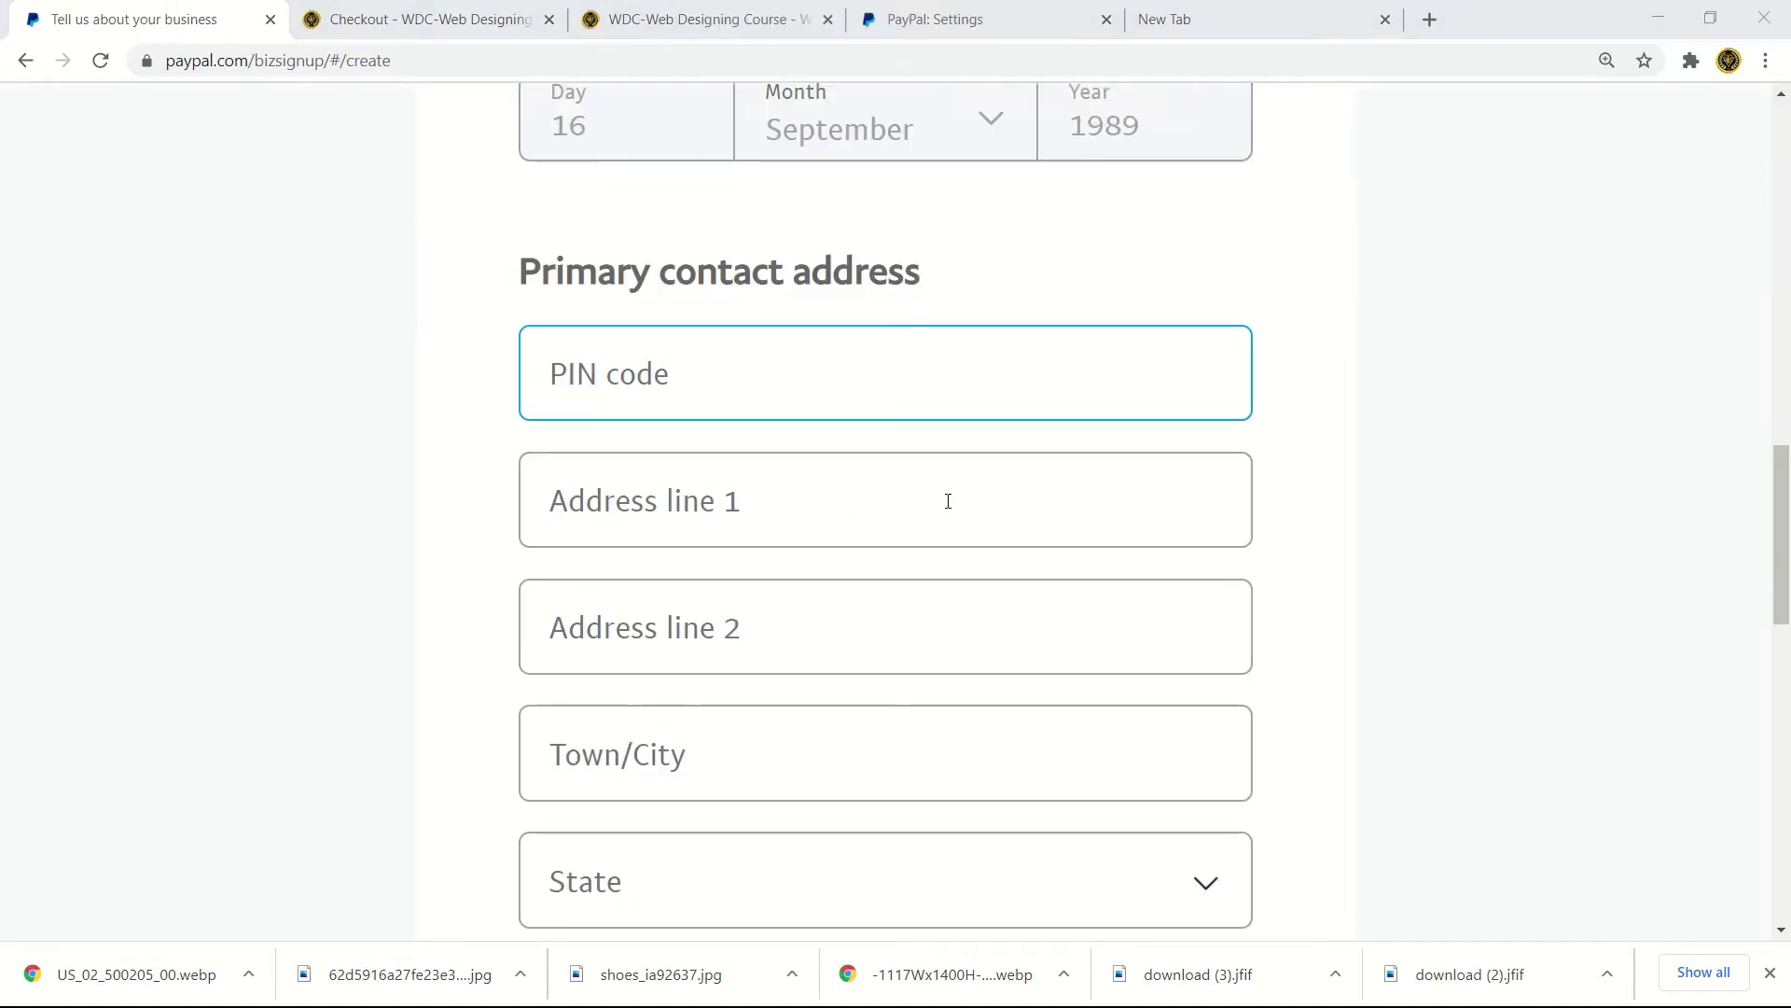
{"action": "scroll", "coordinate": [951, 495], "scroll_direction": "up", "scroll_amount": 10}
{"action": "scroll", "coordinate": [951, 489], "scroll_direction": "down", "scroll_amount": 15}
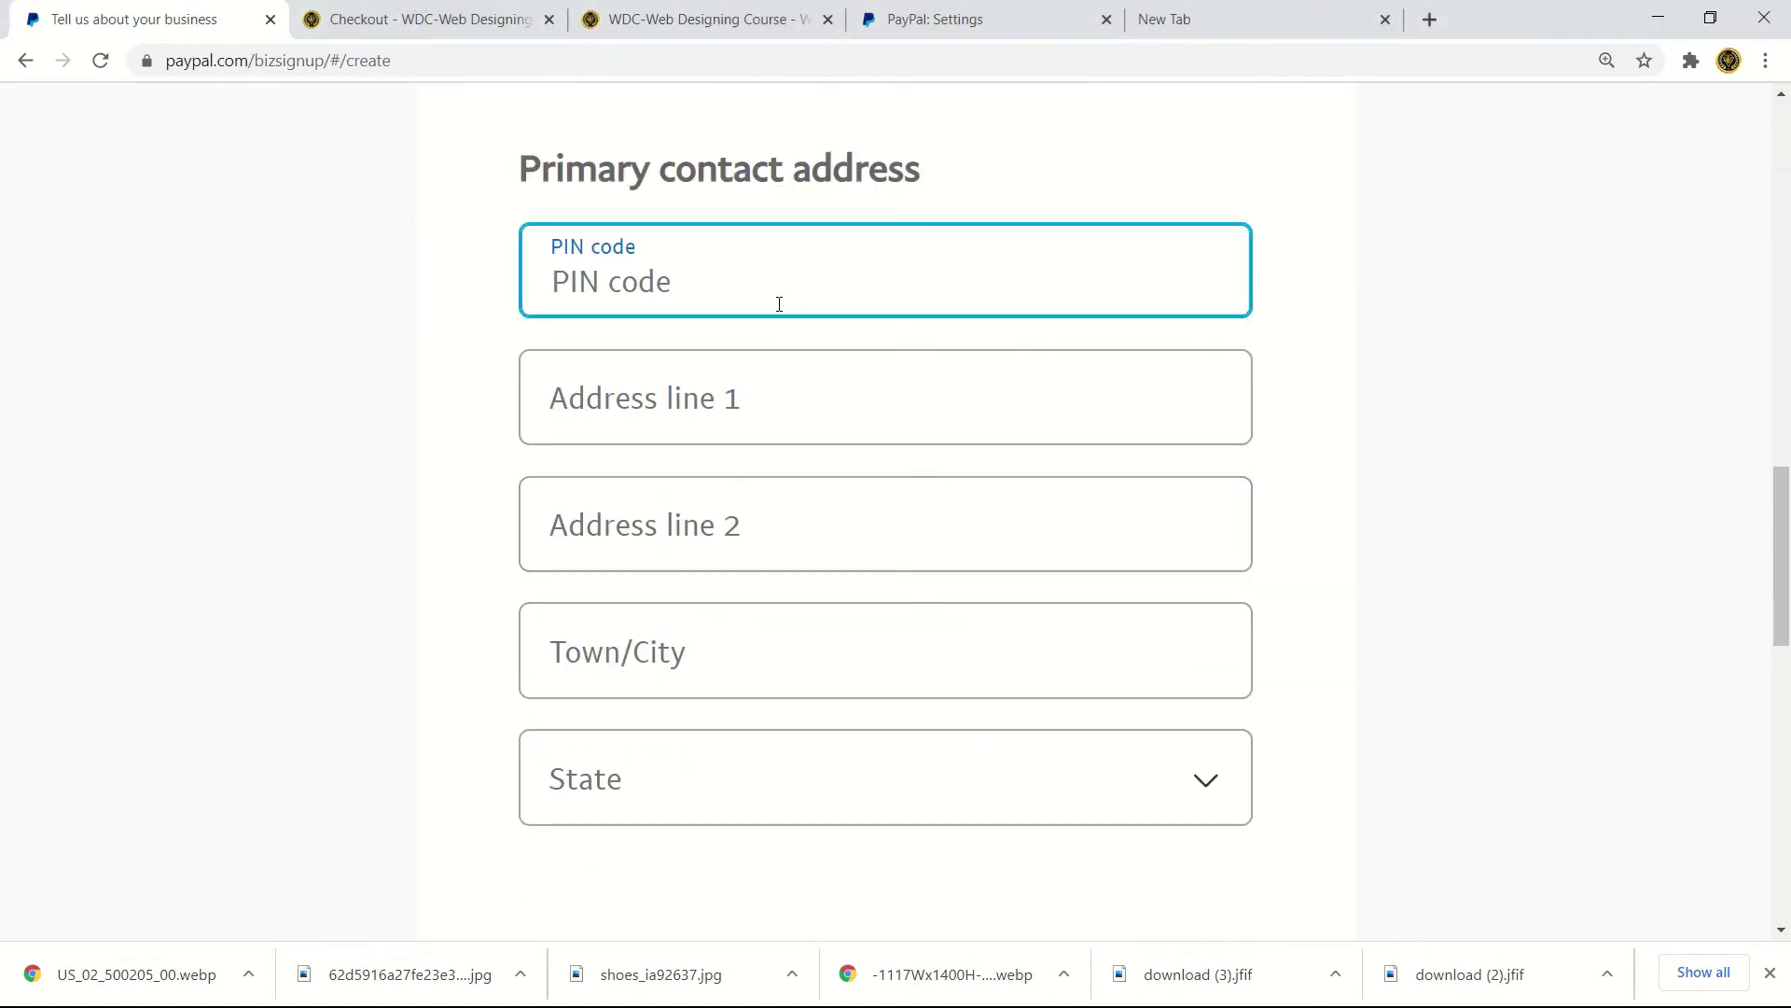
{"action": "type", "text": "3"}
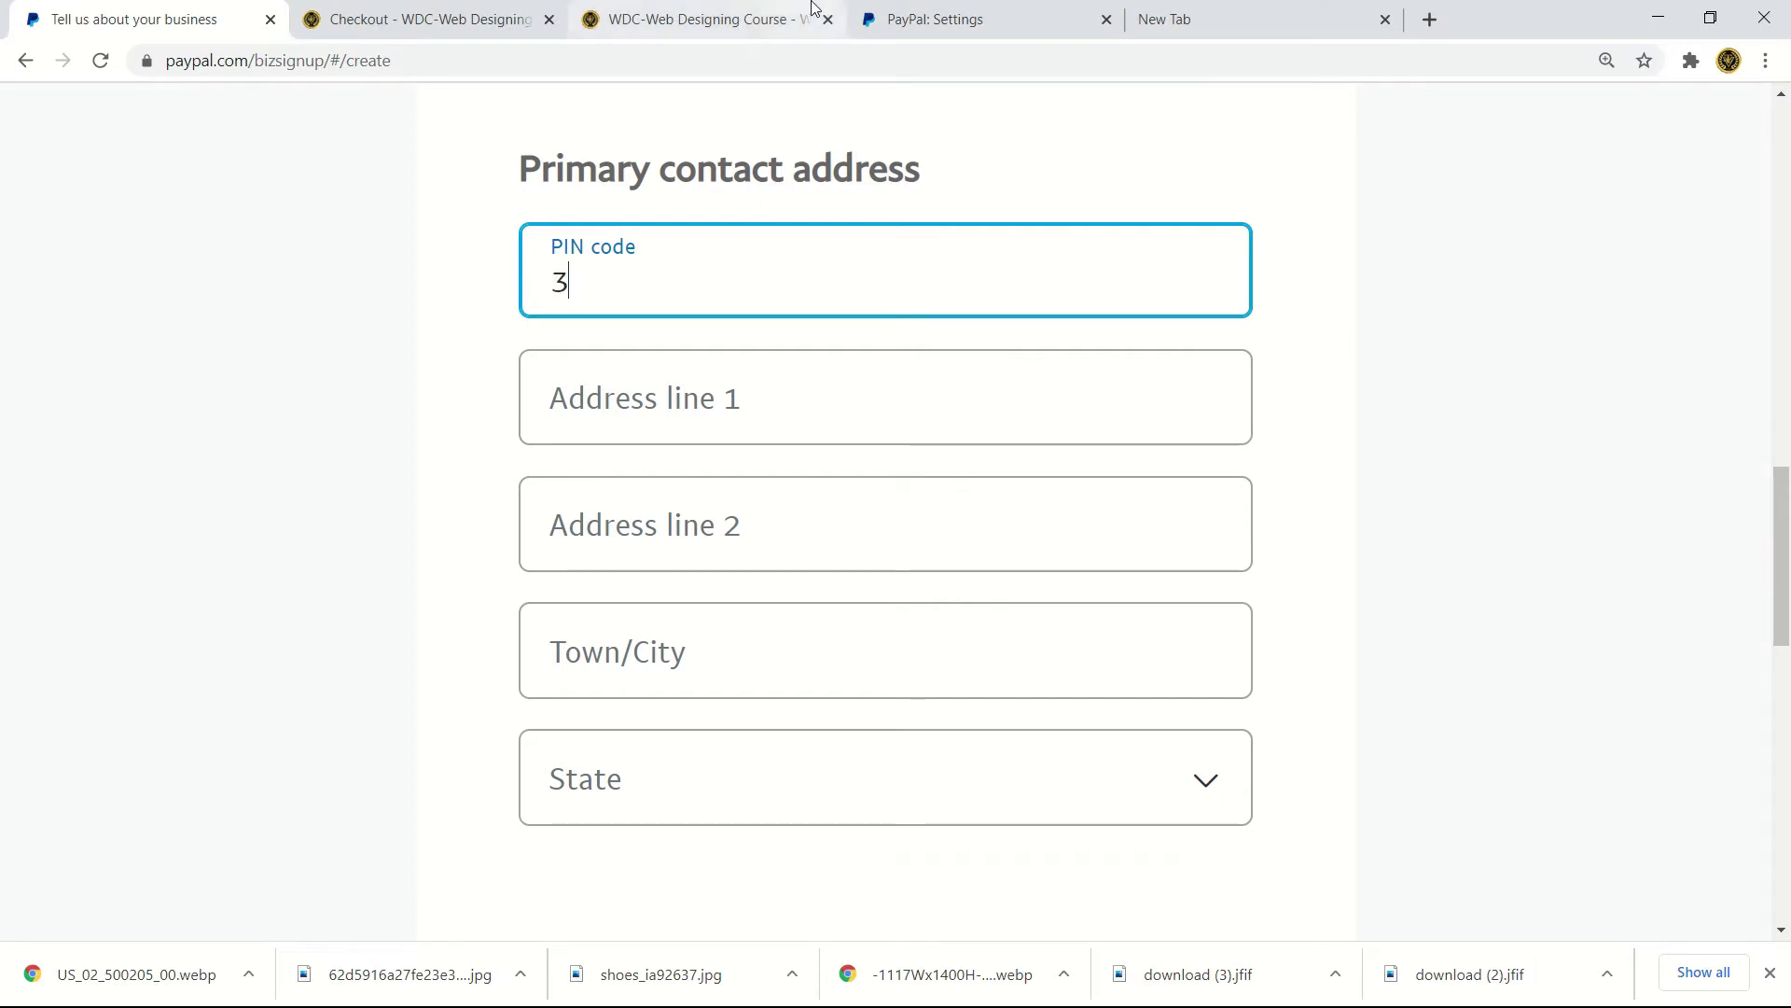
{"action": "scroll", "coordinate": [796, 368], "scroll_direction": "down", "scroll_amount": 10}
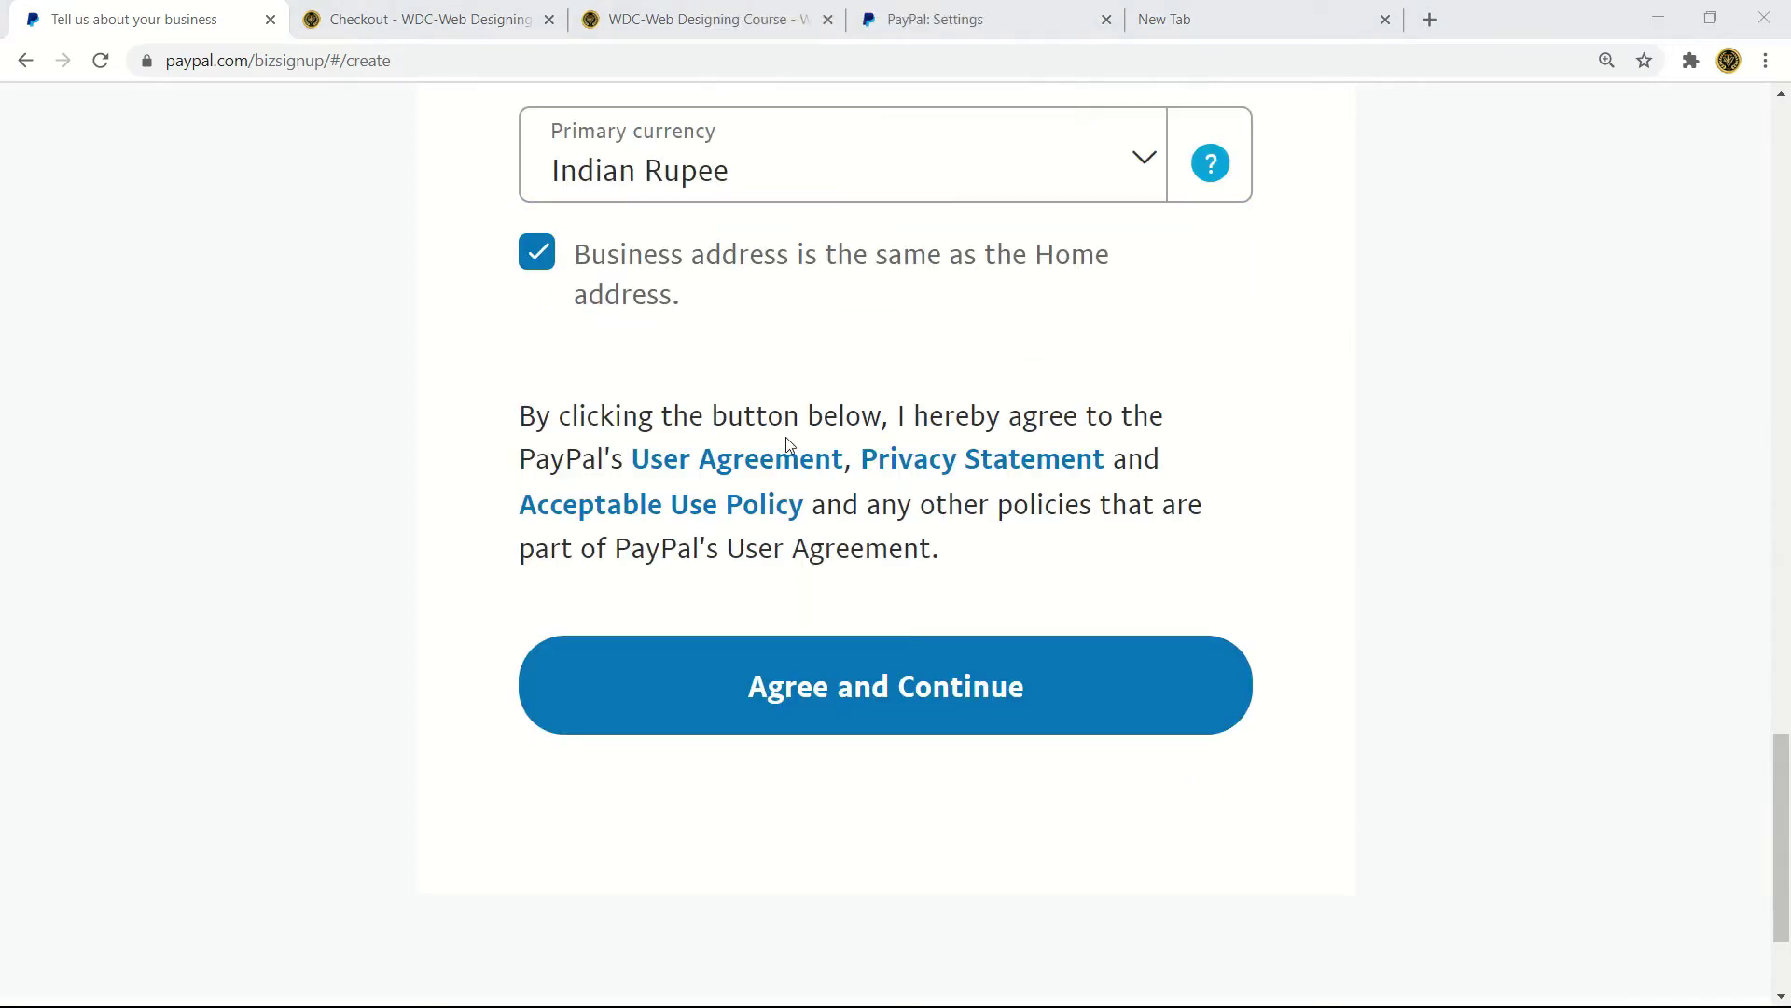
{"action": "left_click", "coordinate": [846, 712]}
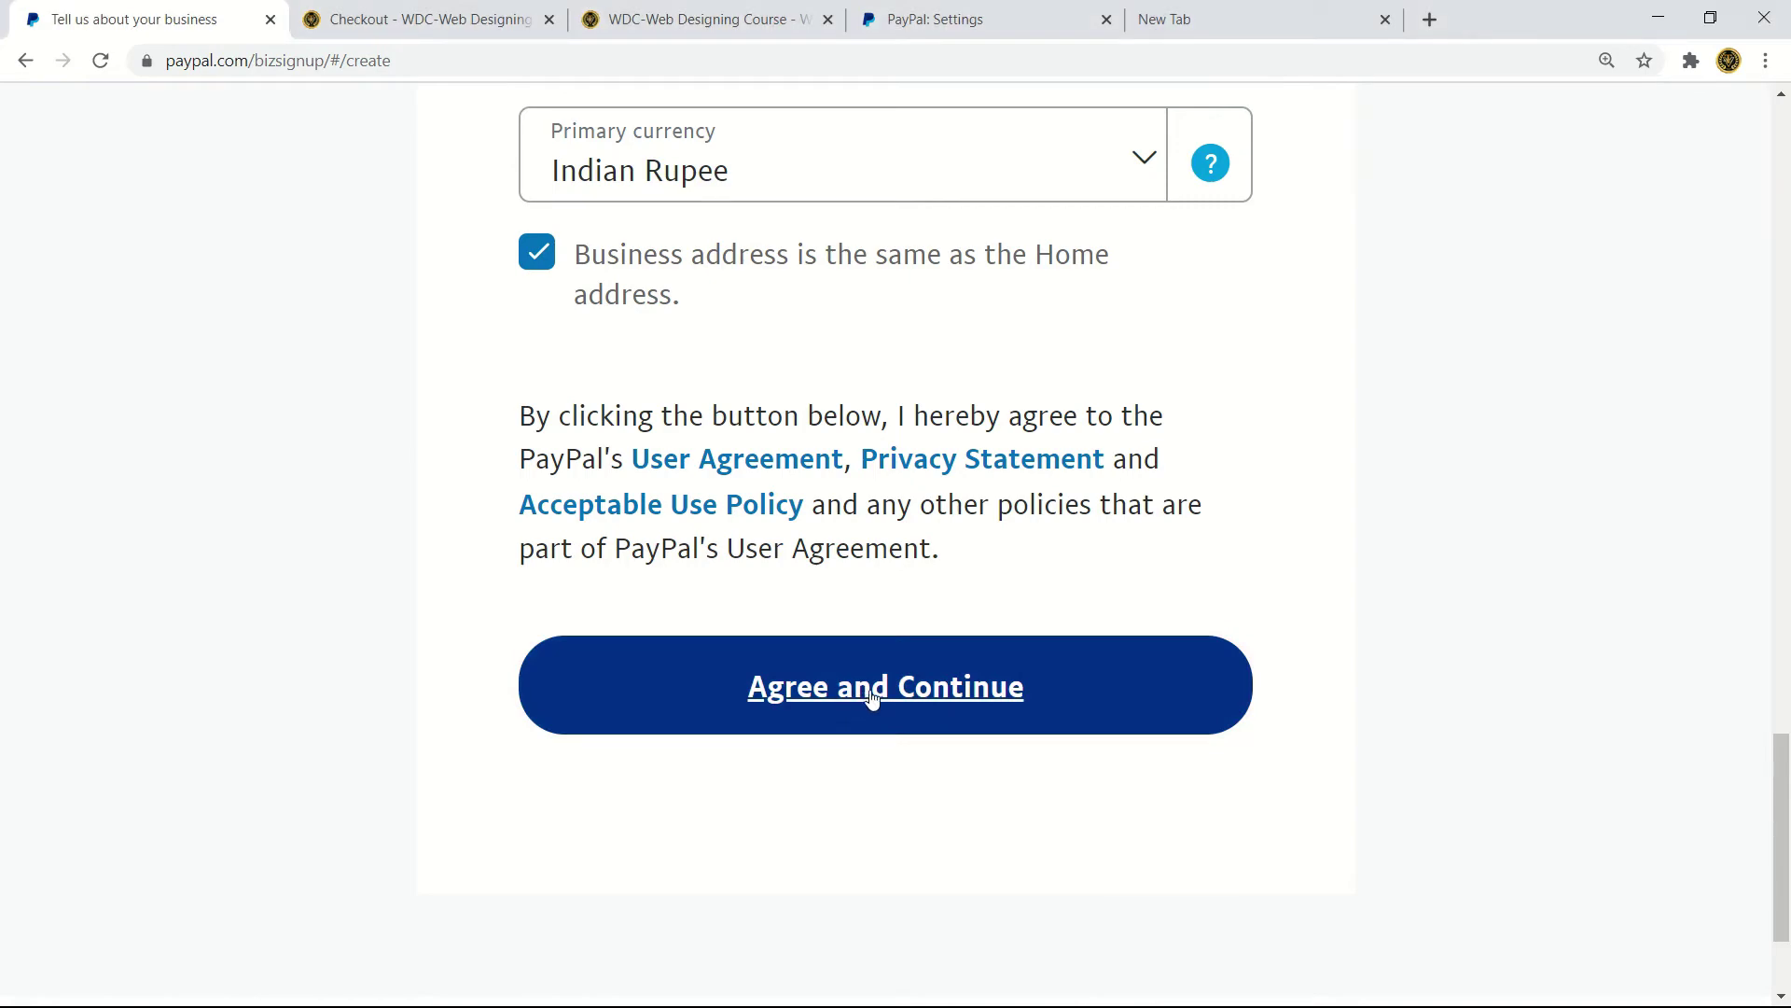
{"action": "scroll", "coordinate": [868, 700], "scroll_direction": "down", "scroll_amount": 2}
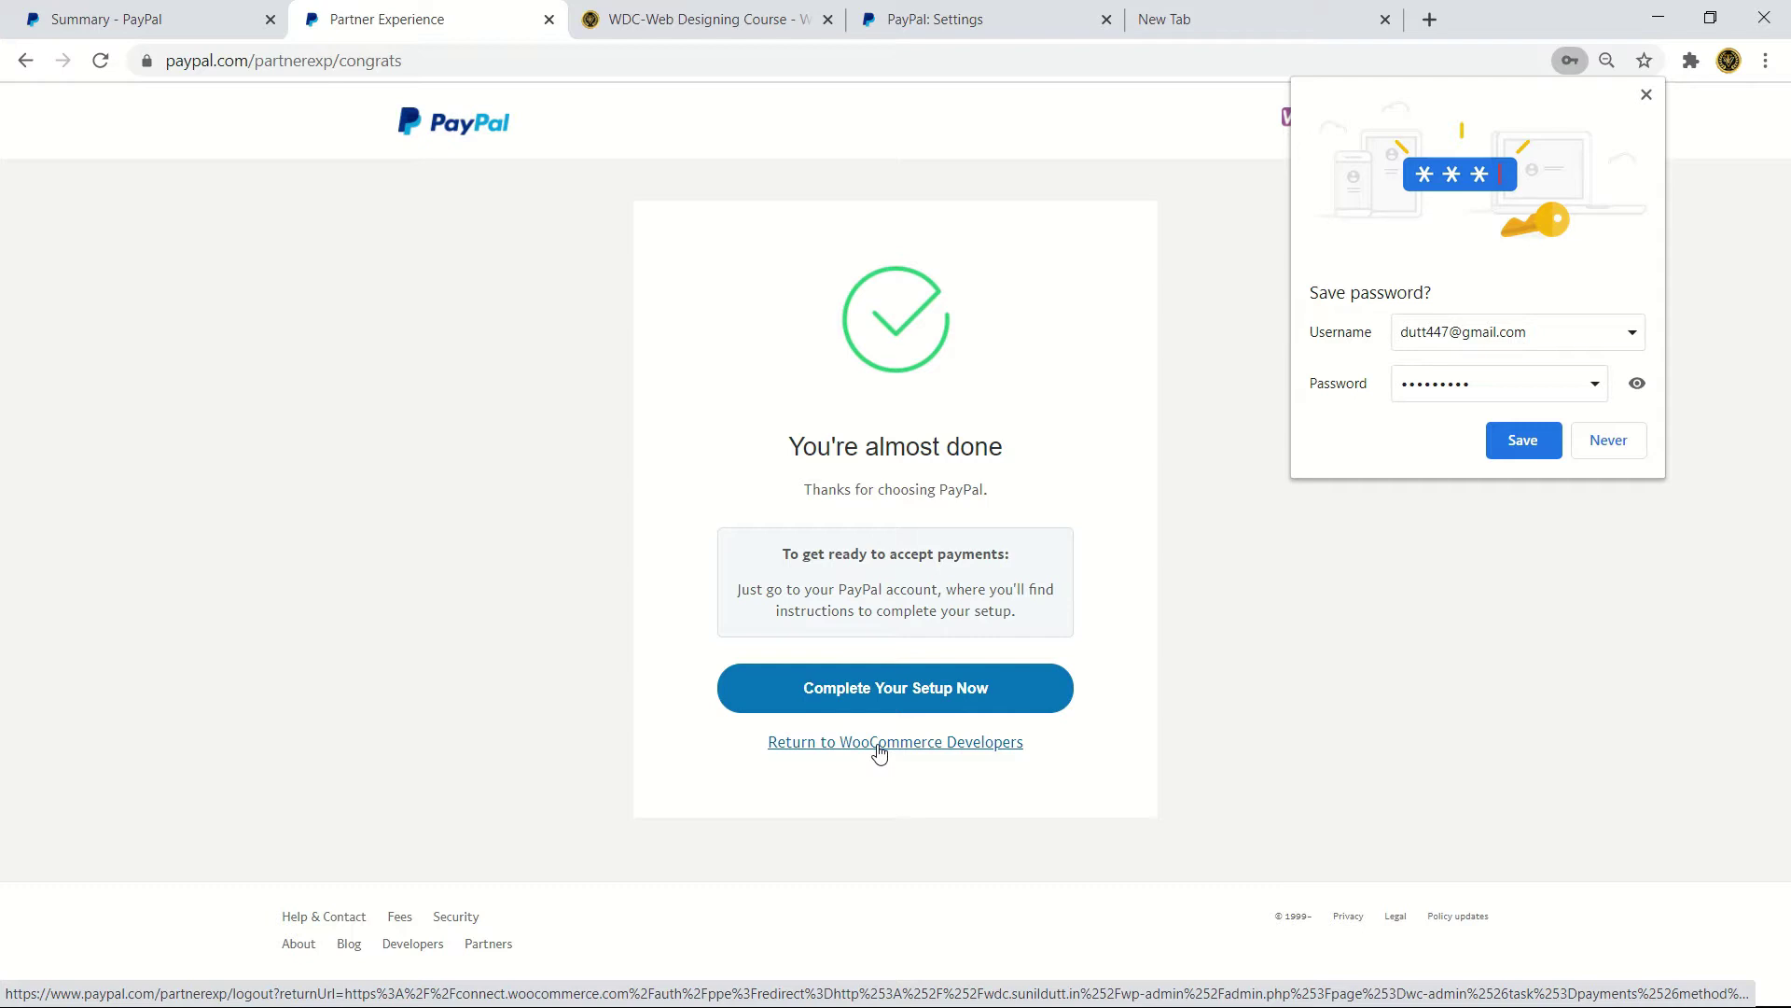
- Complete the PayPal setup and switch to the PayPal account summary tab
{"action": "left_click", "coordinate": [890, 701]}
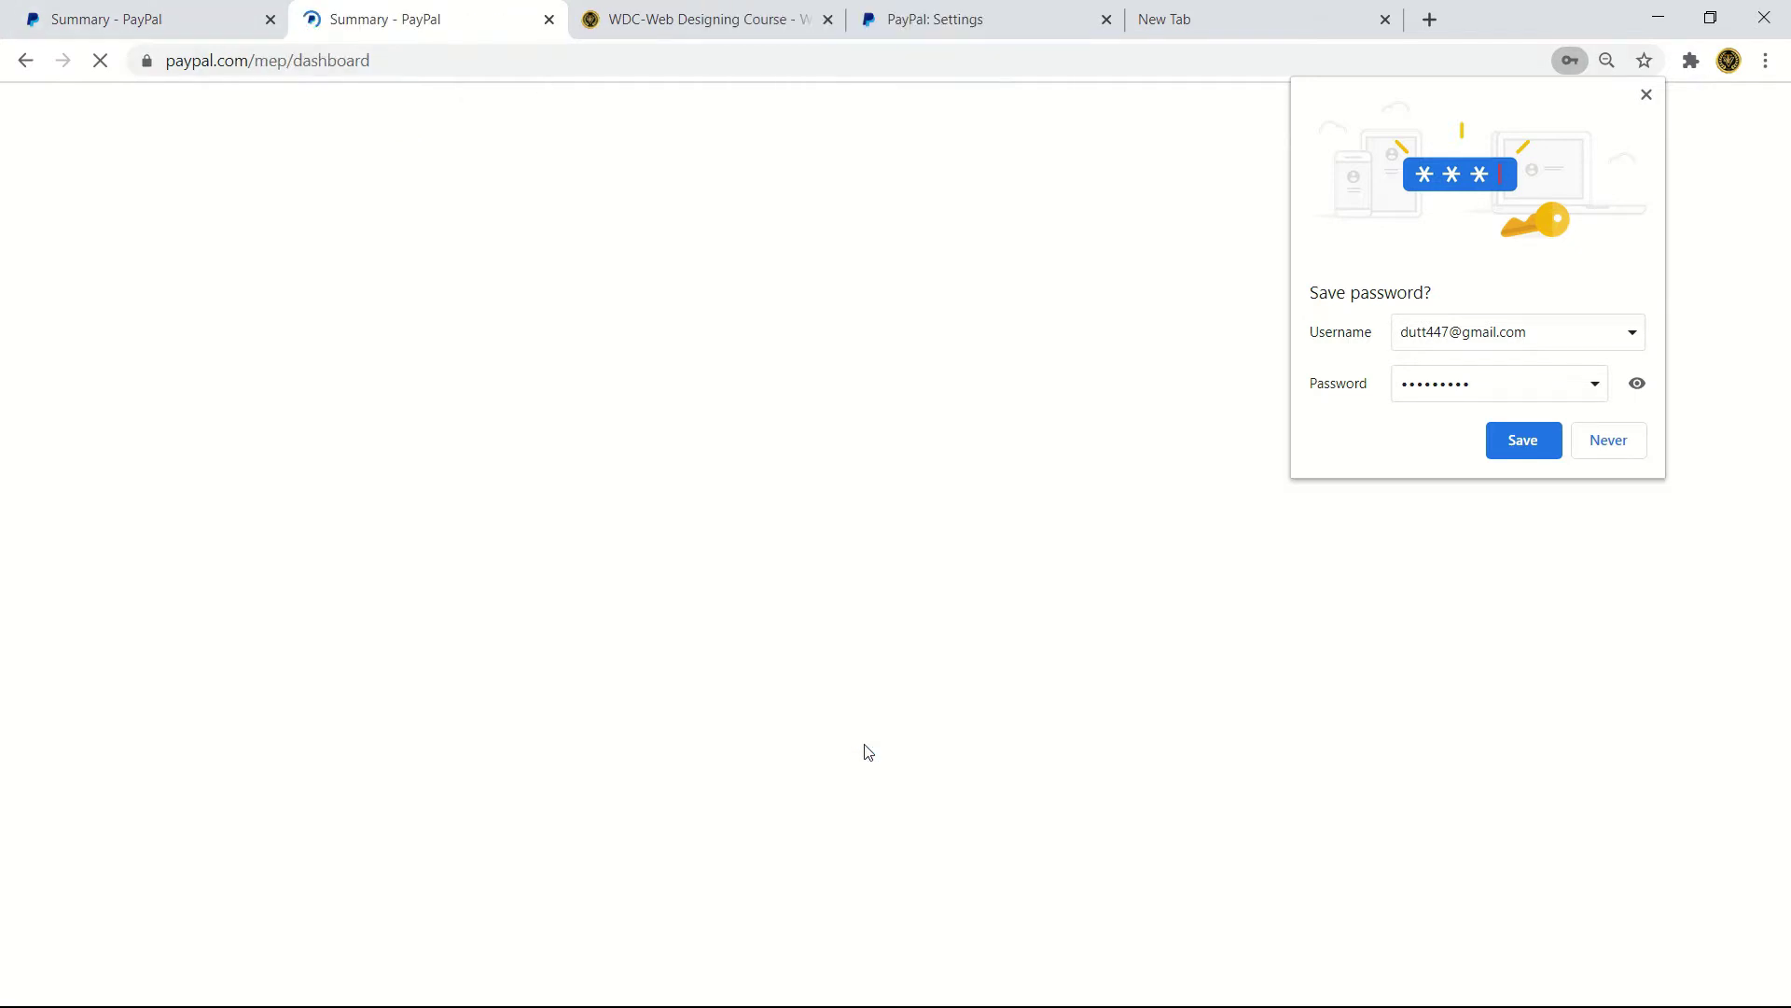
{"action": "left_click", "coordinate": [105, 23]}
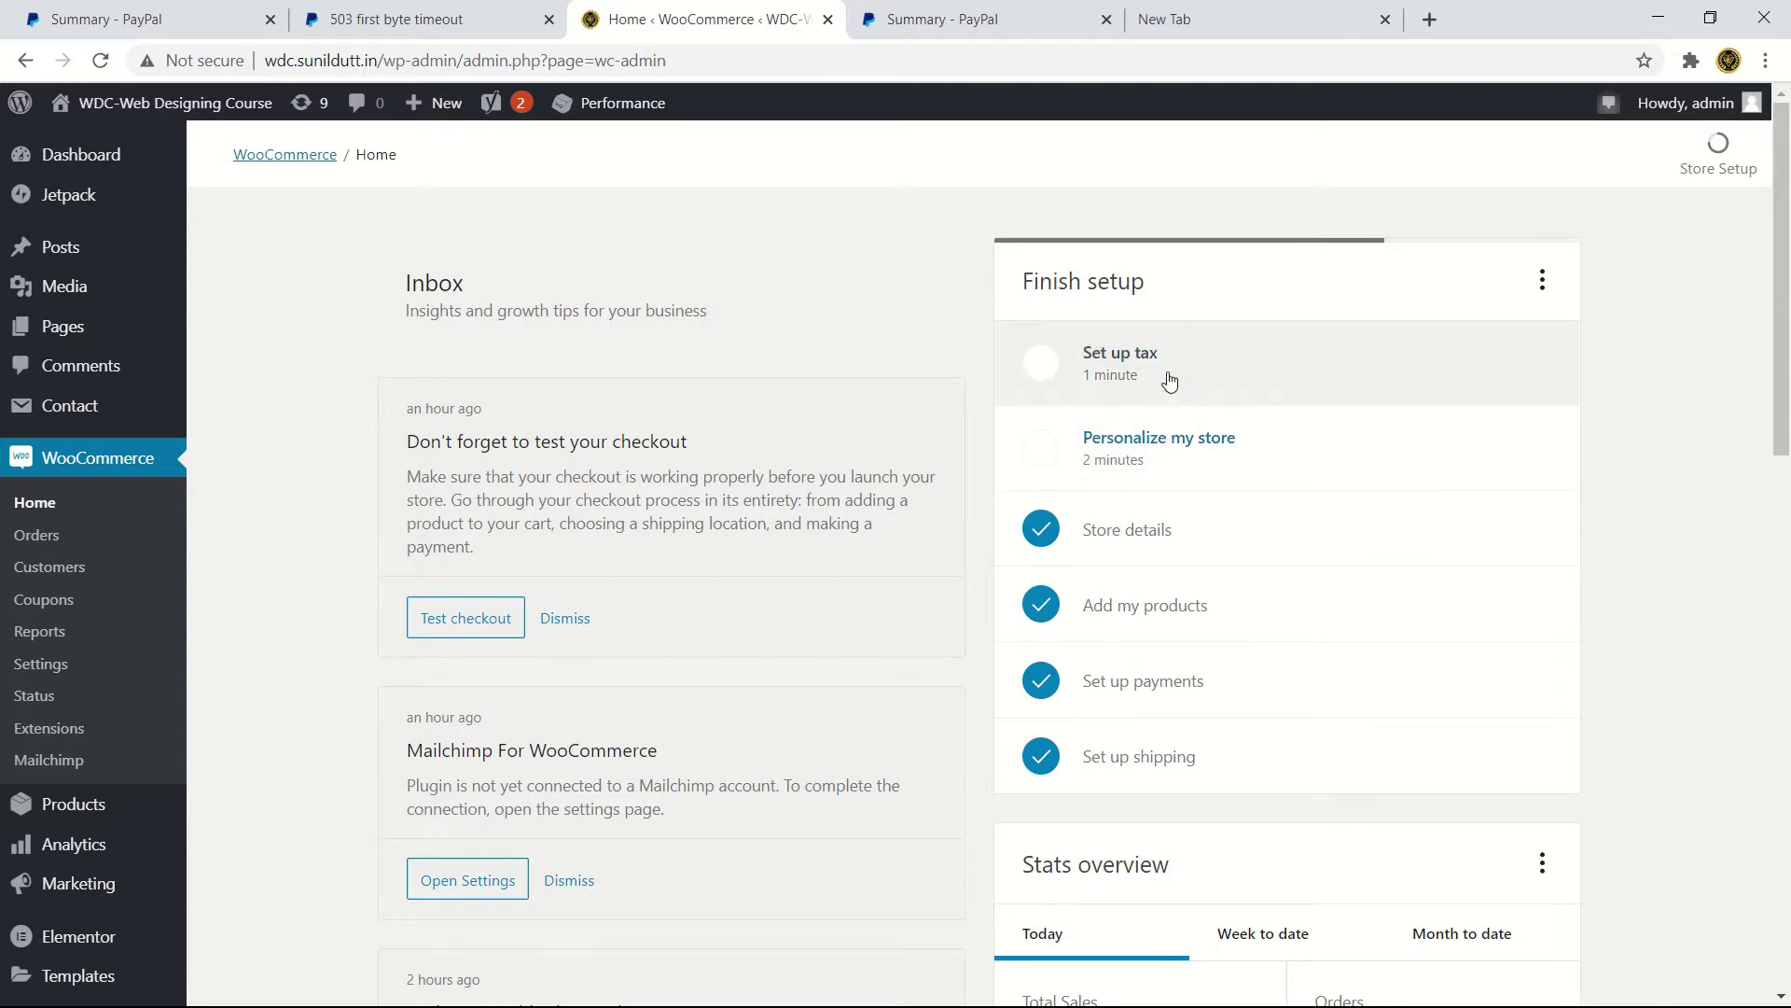
- Enable tax rates from the Set up tax task and view the empty Standard rates table
{"action": "left_click", "coordinate": [1279, 376]}
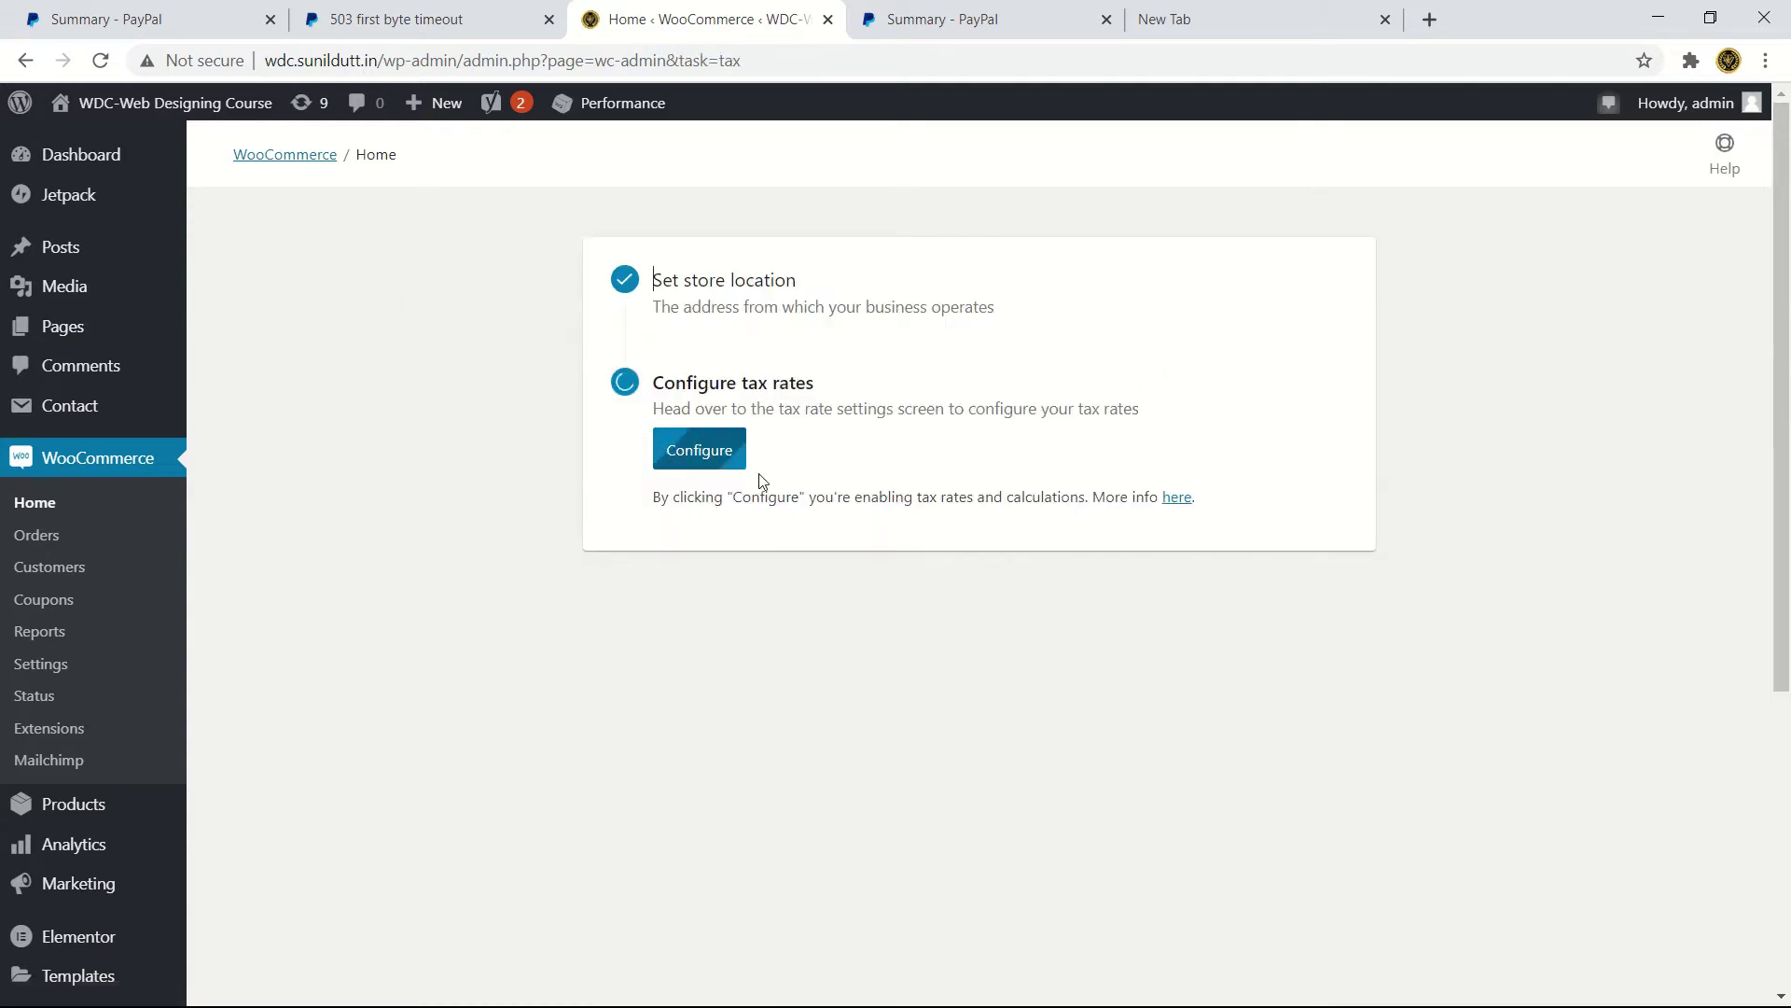
{"action": "left_click", "coordinate": [714, 454]}
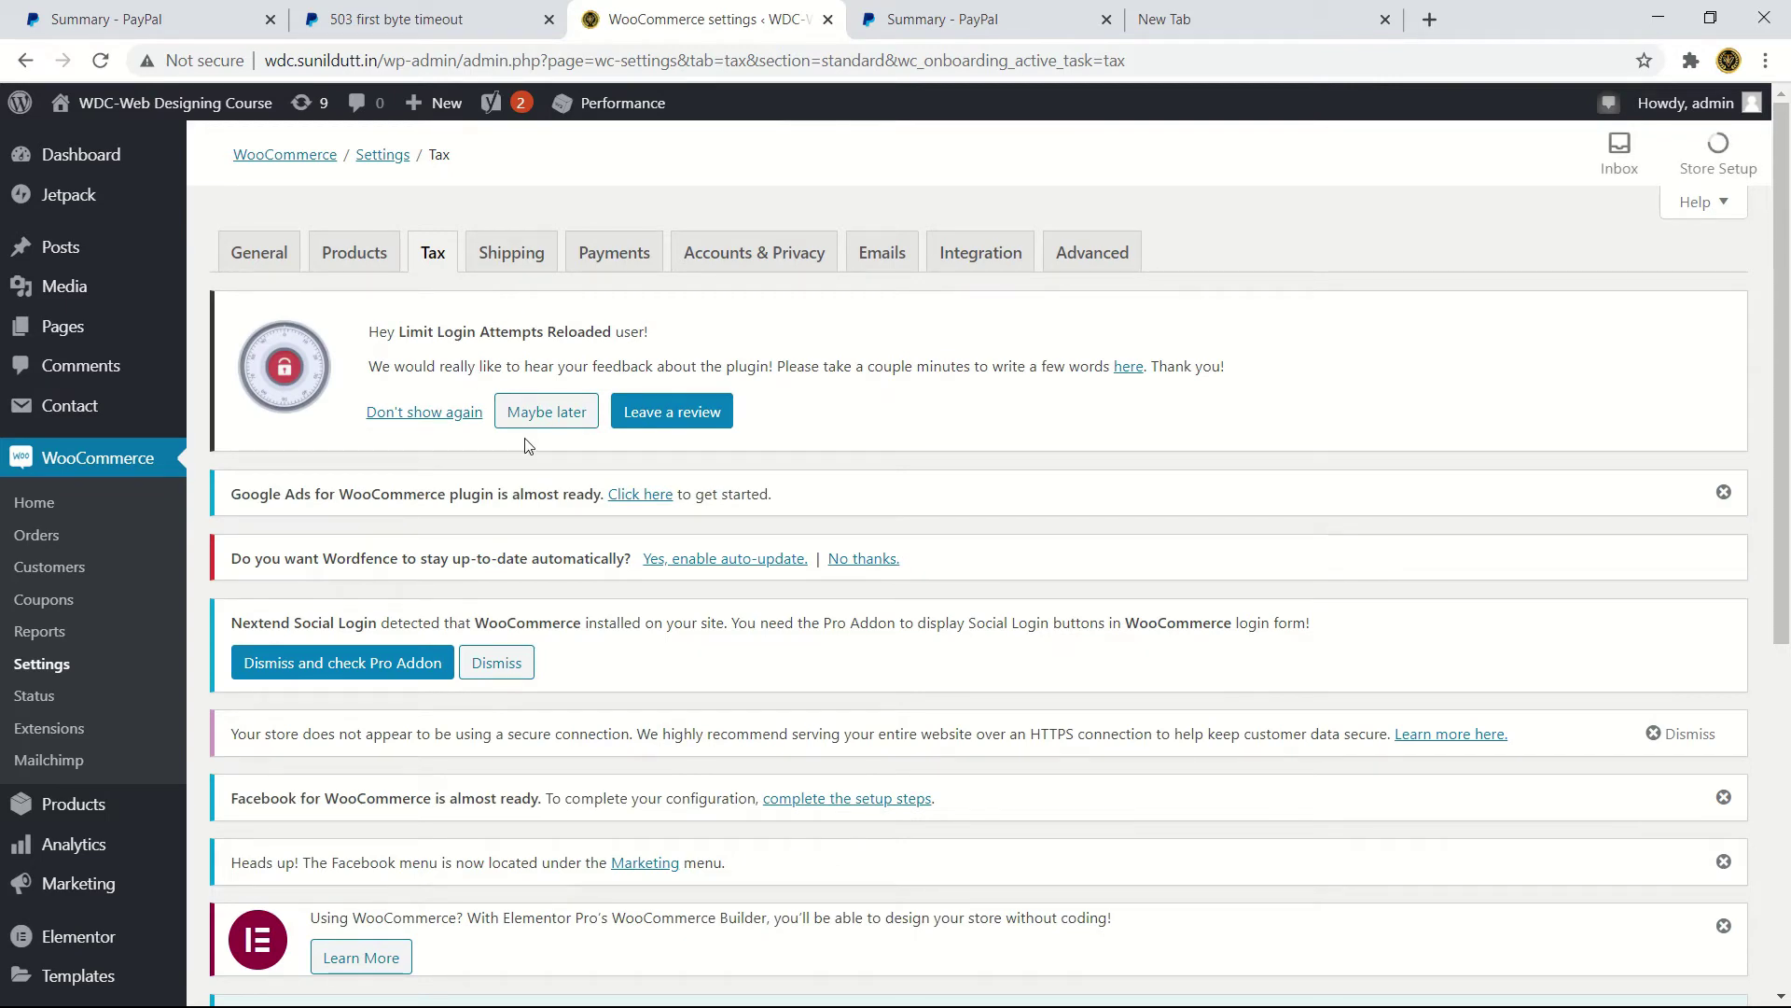
{"action": "scroll", "coordinate": [615, 604], "scroll_direction": "down", "scroll_amount": 5}
{"action": "scroll", "coordinate": [615, 604], "scroll_direction": "down", "scroll_amount": 1}
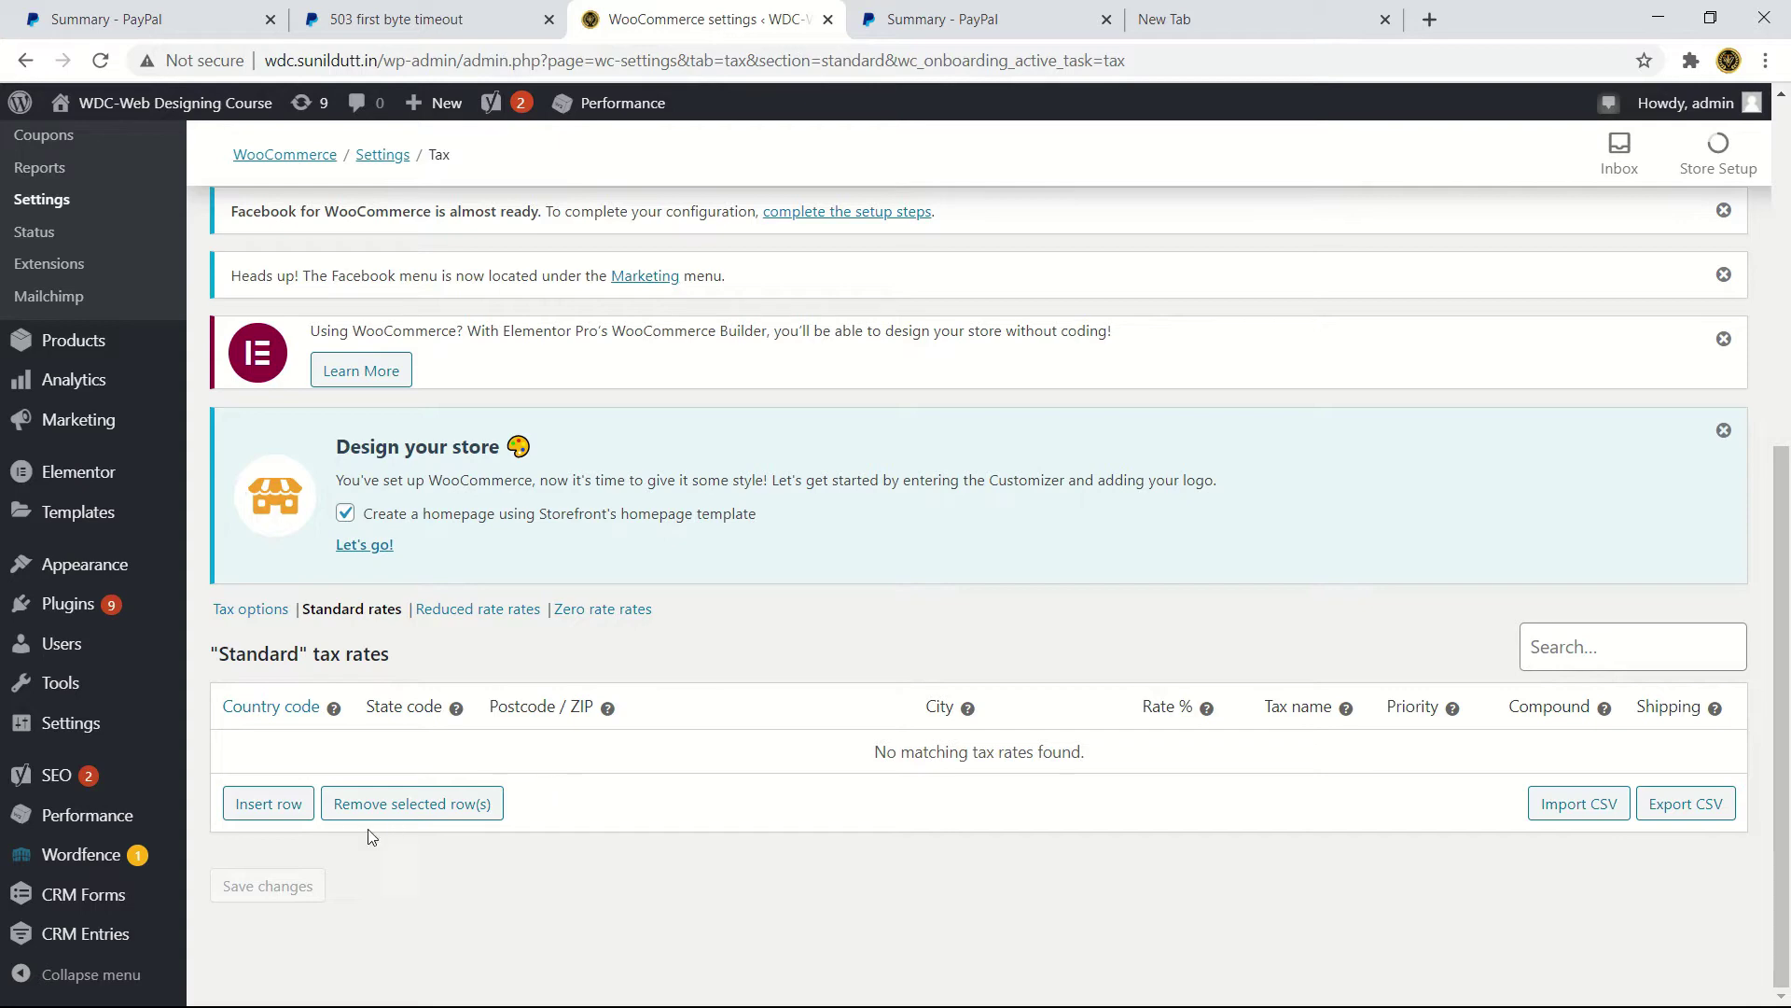
- Insert a new tax rate row with country code IN (India)
{"action": "left_click", "coordinate": [255, 803]}
{"action": "scroll", "coordinate": [281, 796], "scroll_direction": "down", "scroll_amount": 6}
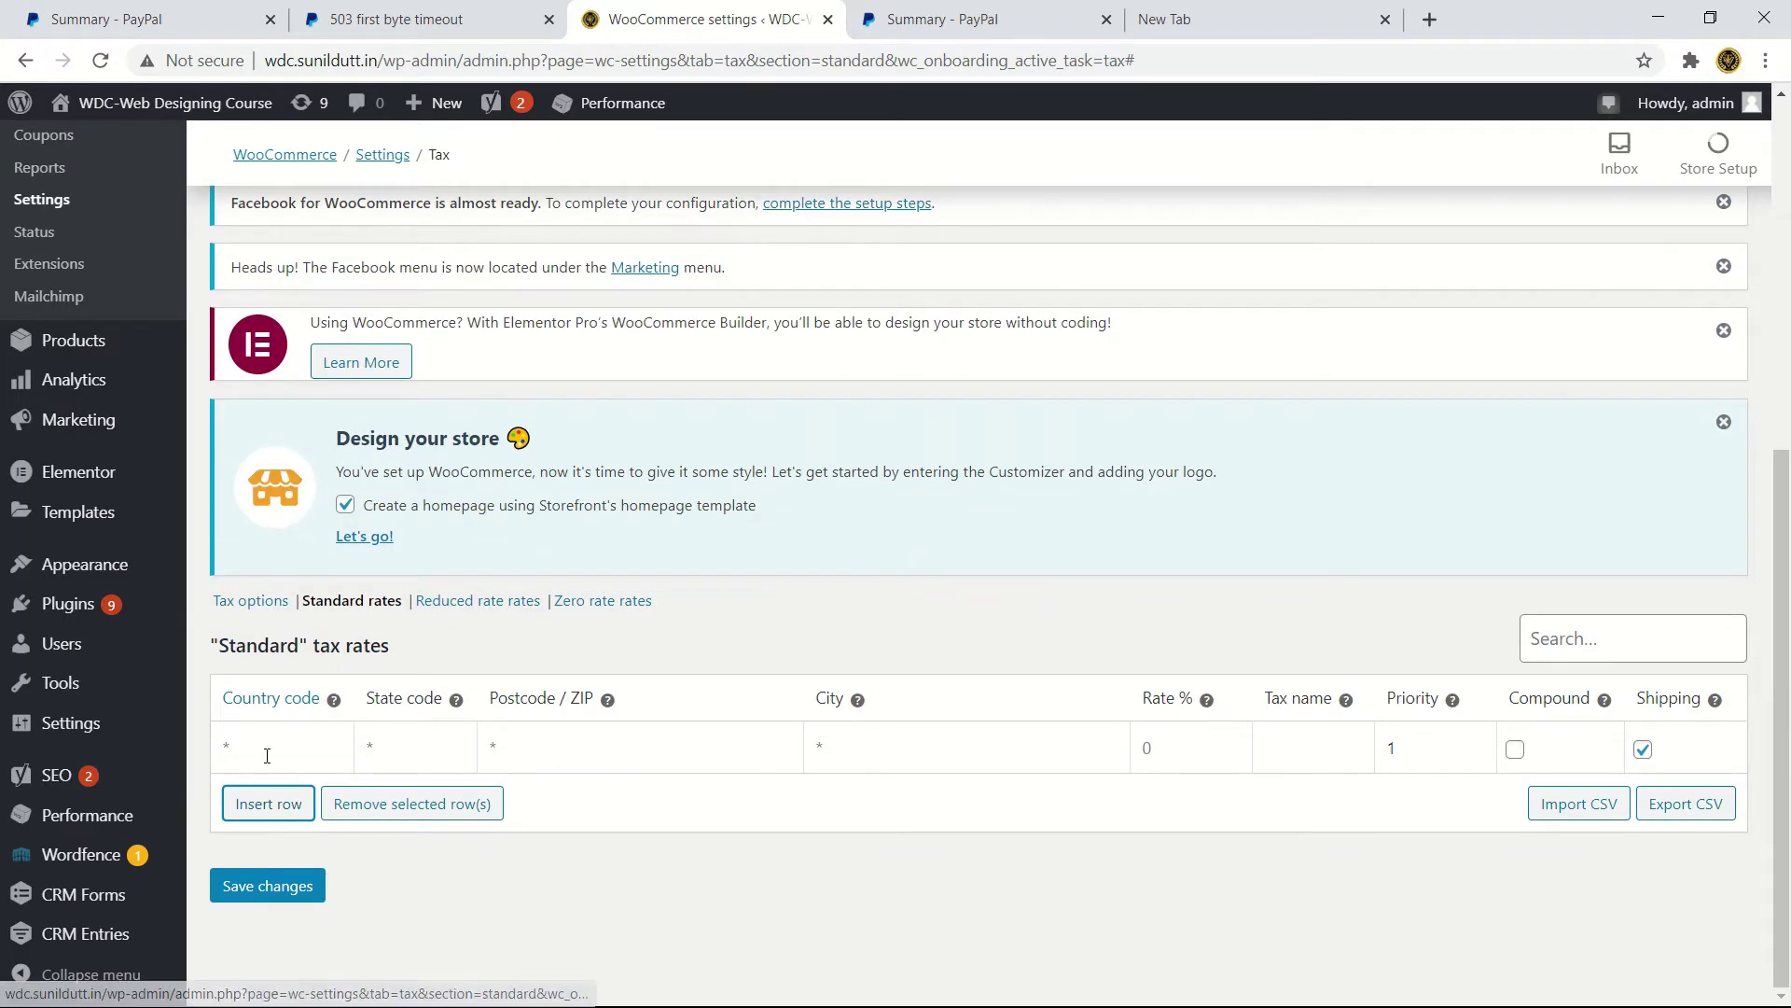
{"action": "left_click", "coordinate": [267, 754]}
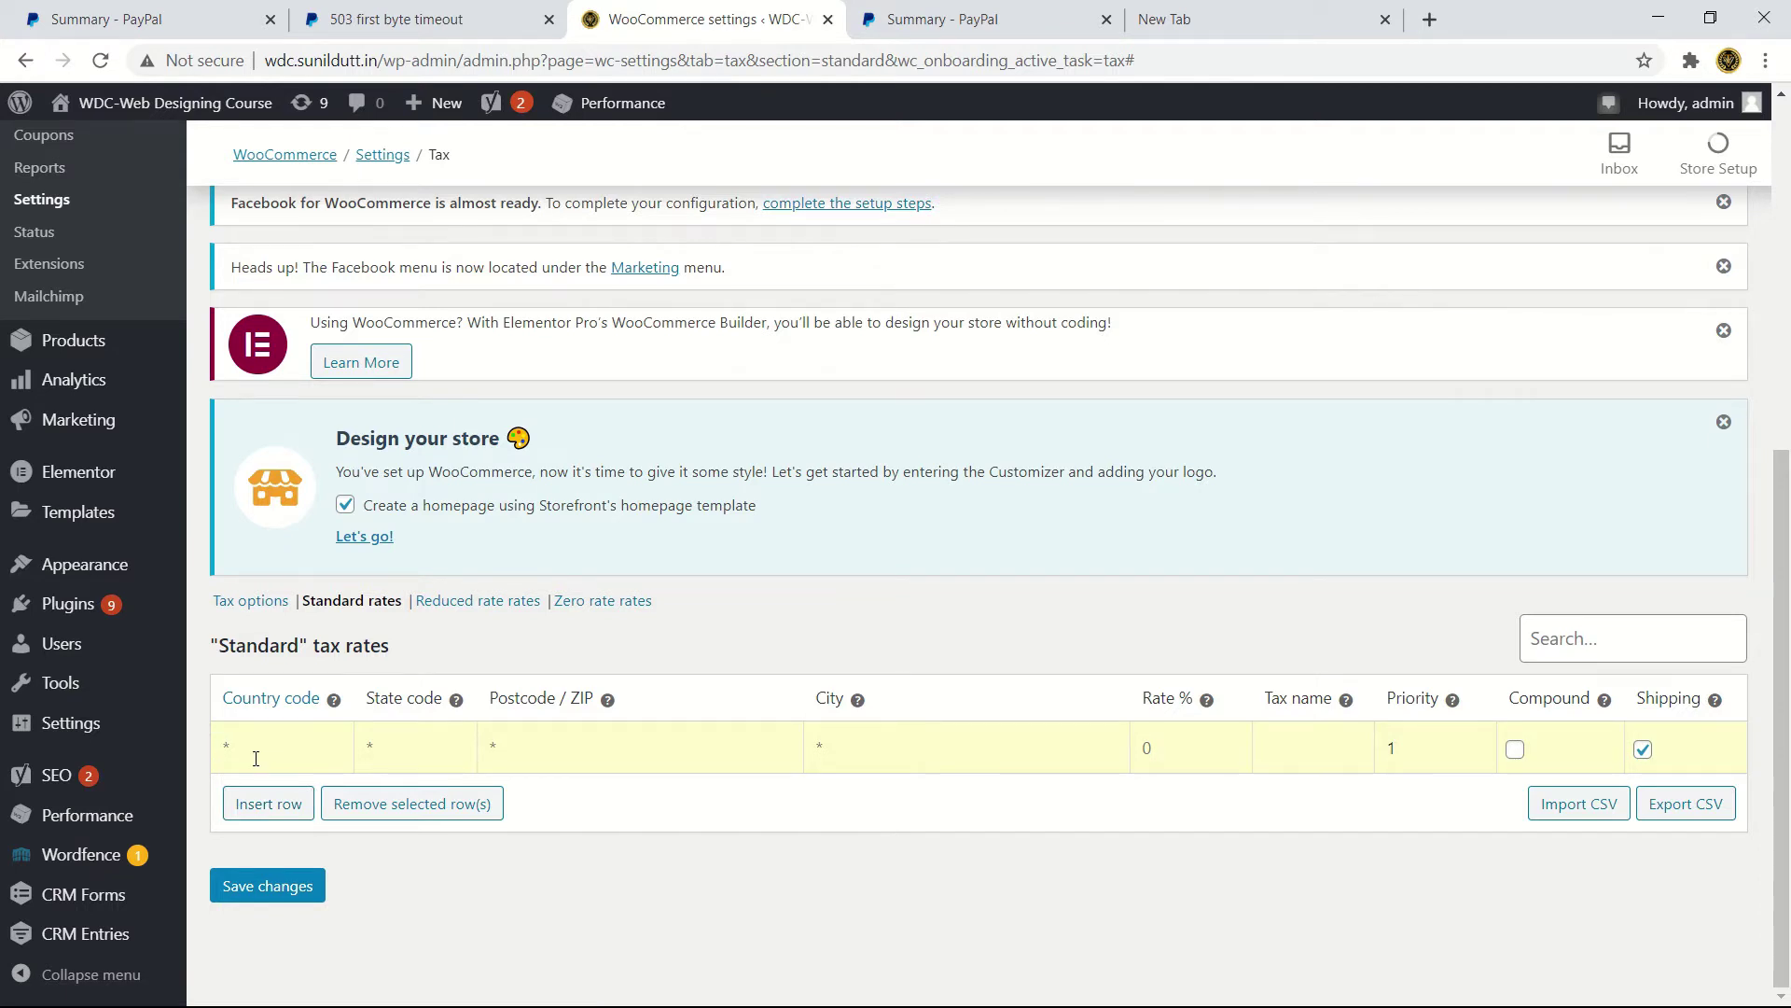
{"action": "type", "text": "+91"}
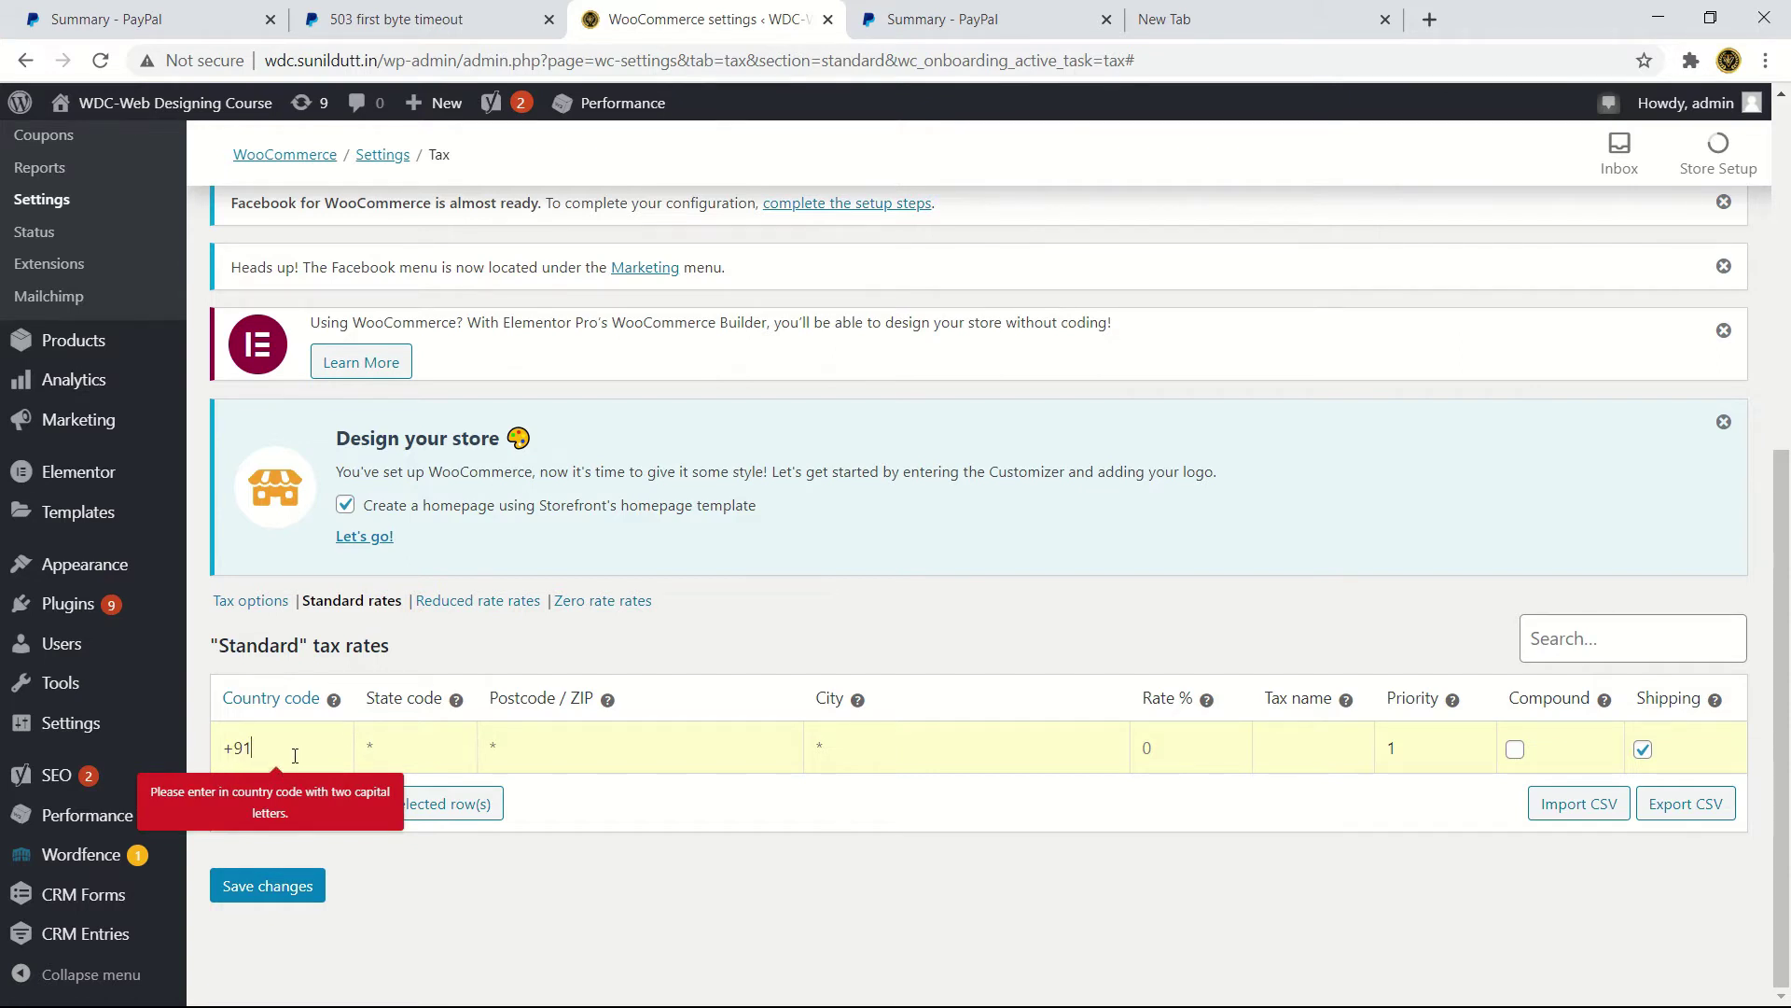
{"action": "key", "text": "BackSpace"}
{"action": "key", "text": "BackSpace"}
{"action": "key", "text": "BackSpace"}
{"action": "type", "text": "IN"}
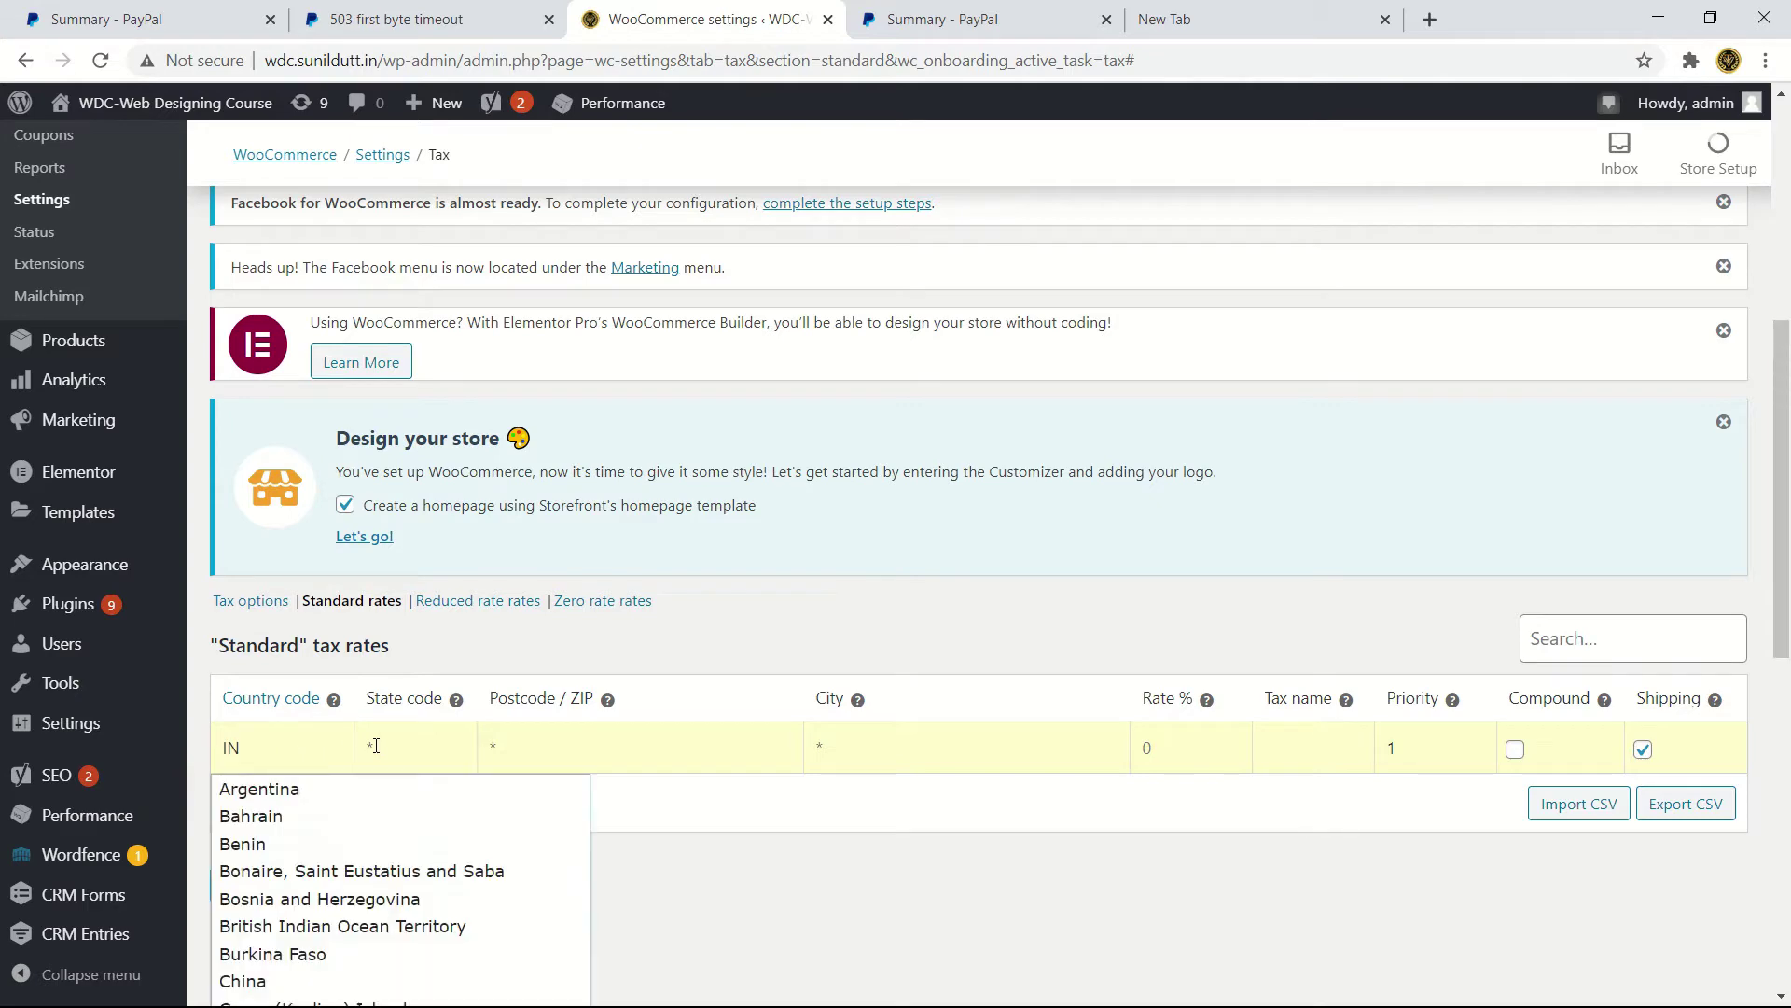
{"action": "scroll", "coordinate": [382, 840], "scroll_direction": "down", "scroll_amount": 4}
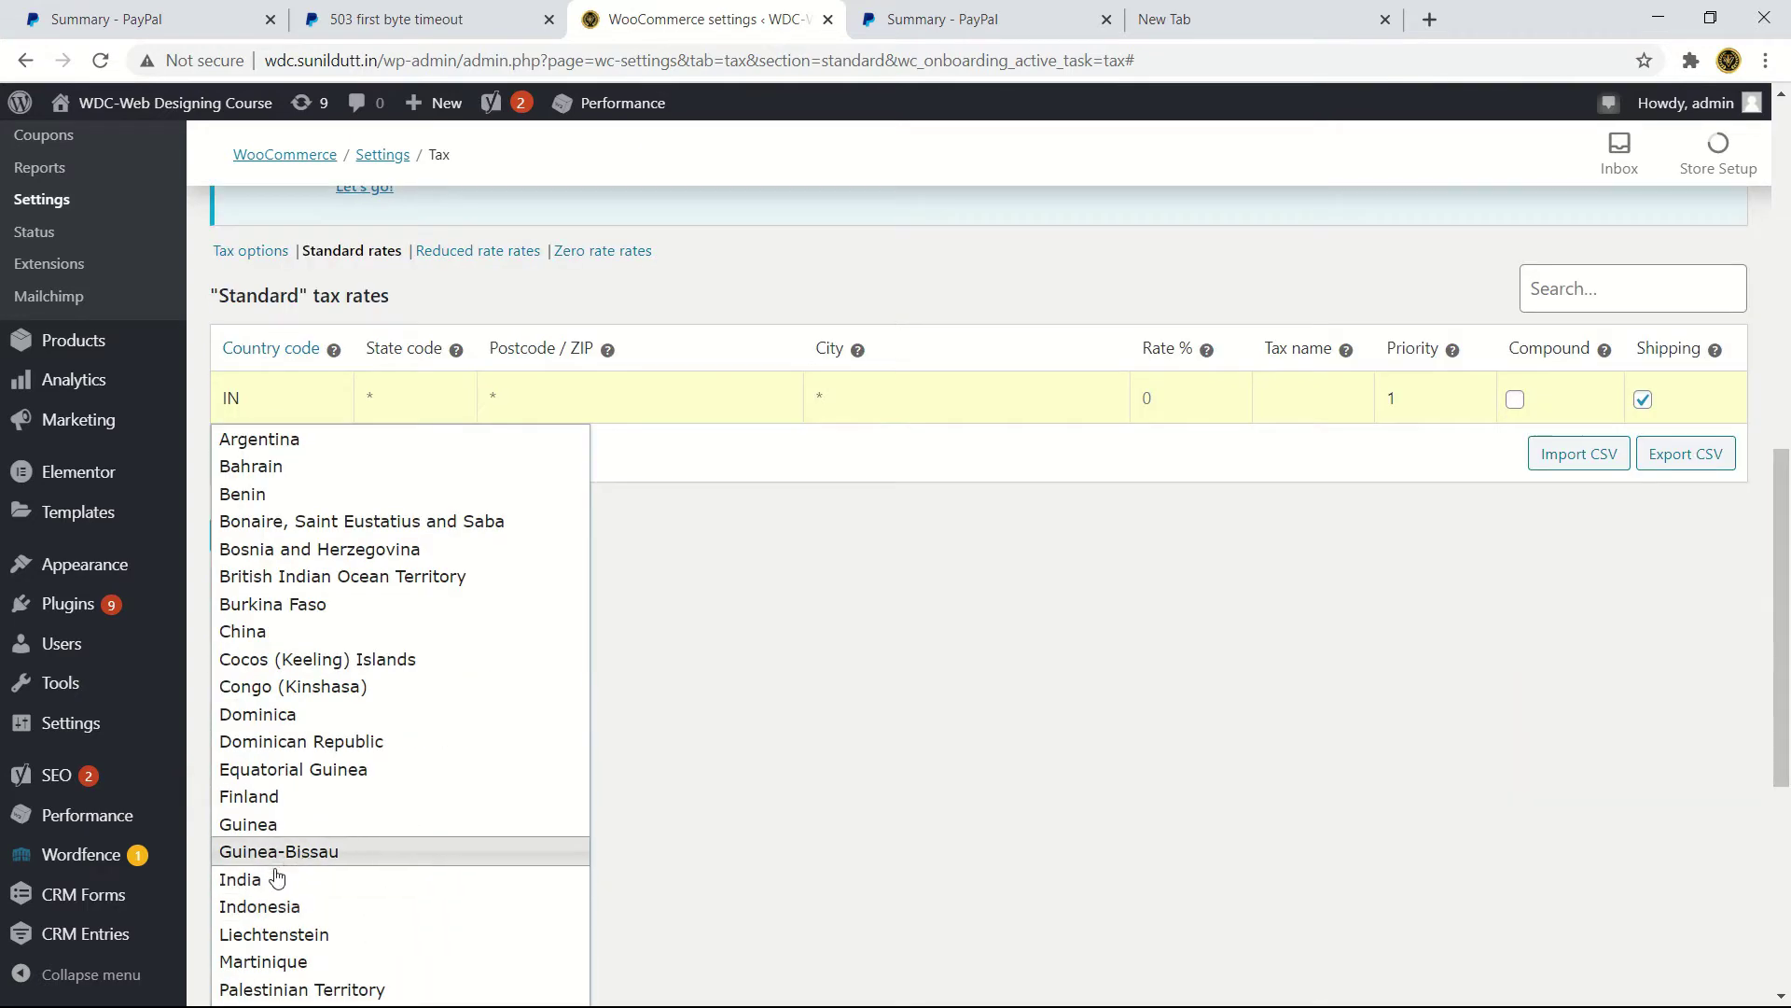
{"action": "left_click", "coordinate": [271, 877]}
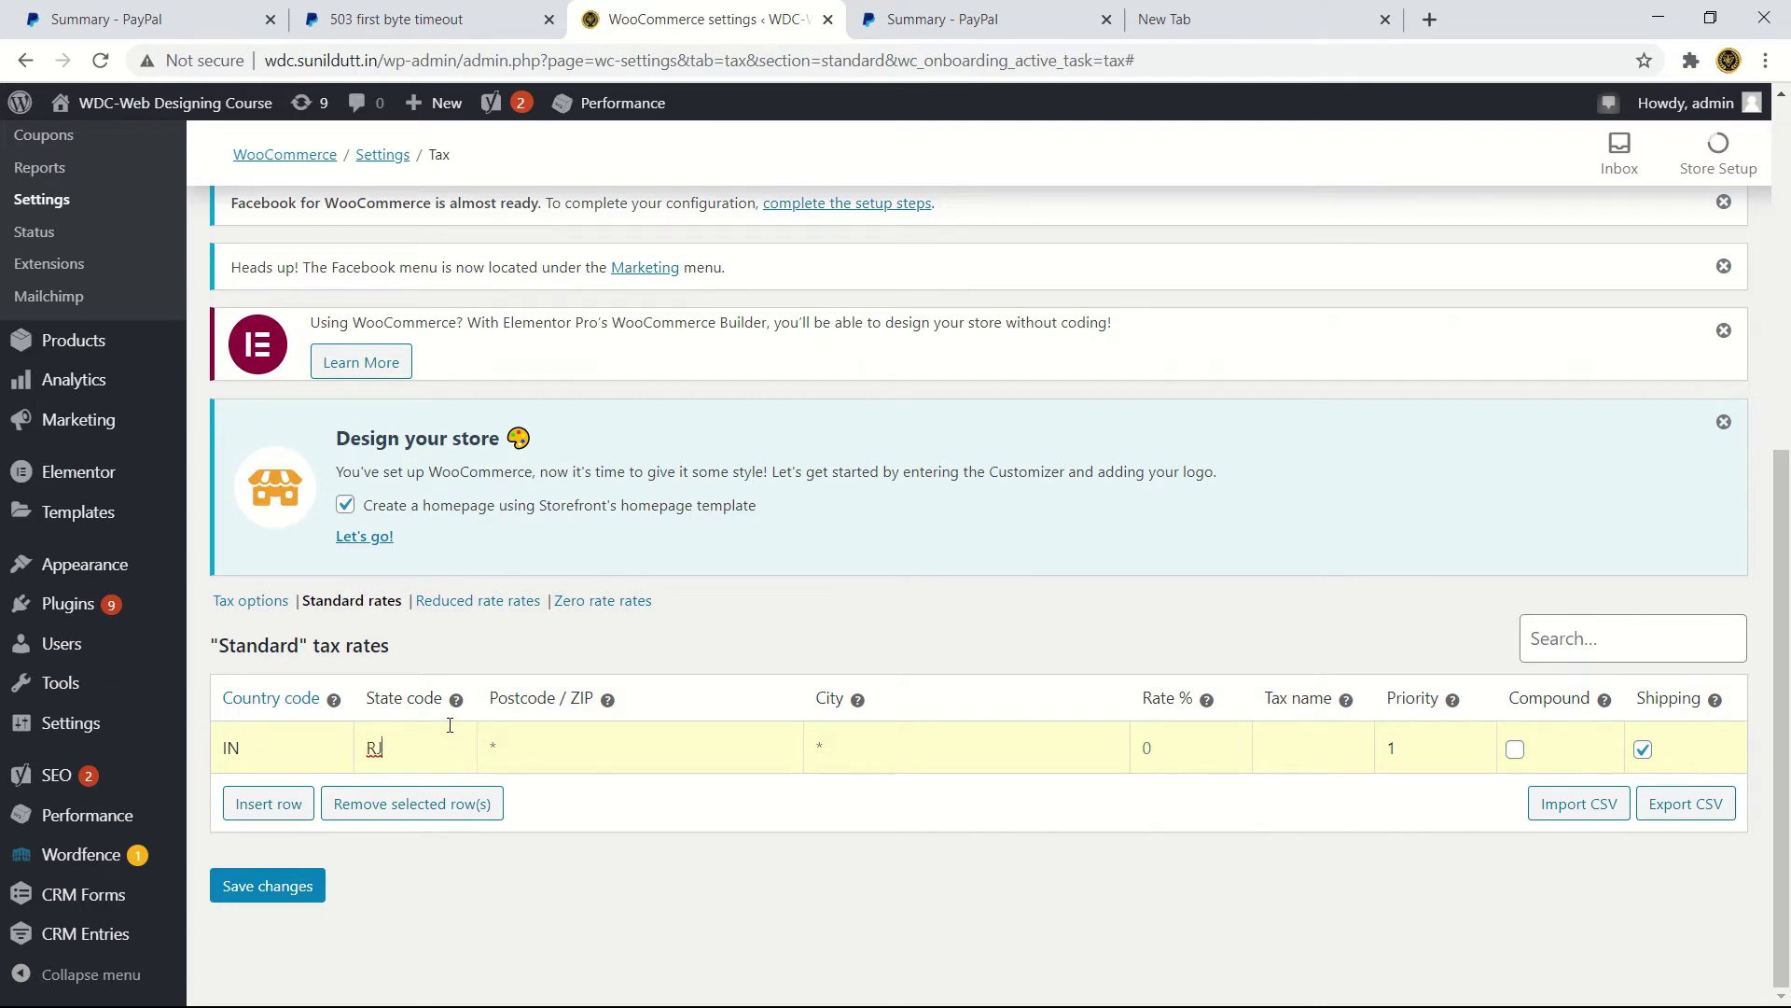
- Give the rate postcode 301705, city Neemrana, rate 5, name Testing, and save
{"action": "mouse_move", "coordinate": [459, 701]}
{"action": "type", "text": "301705"}
{"action": "left_click", "coordinate": [872, 756]}
{"action": "type", "text": "Neemrana"}
{"action": "left_click", "coordinate": [1176, 737]}
{"action": "type", "text": "Testing"}
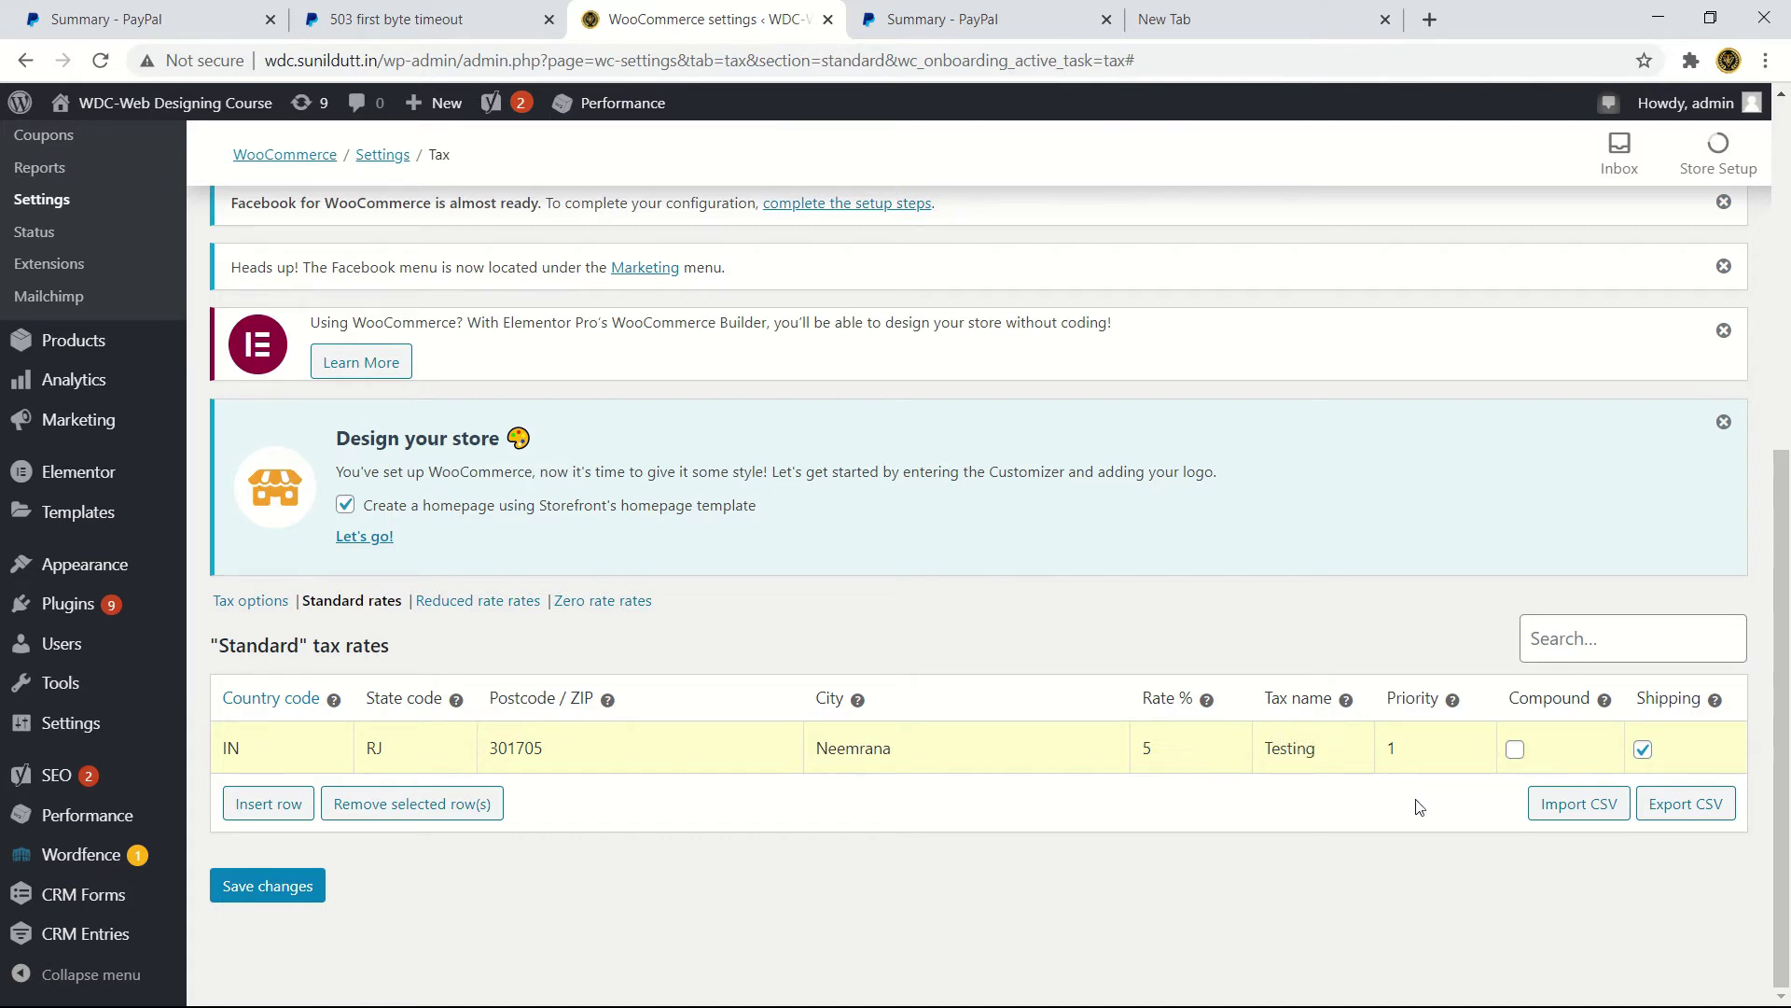
{"action": "mouse_move", "coordinate": [1719, 708]}
{"action": "left_click", "coordinate": [241, 900]}
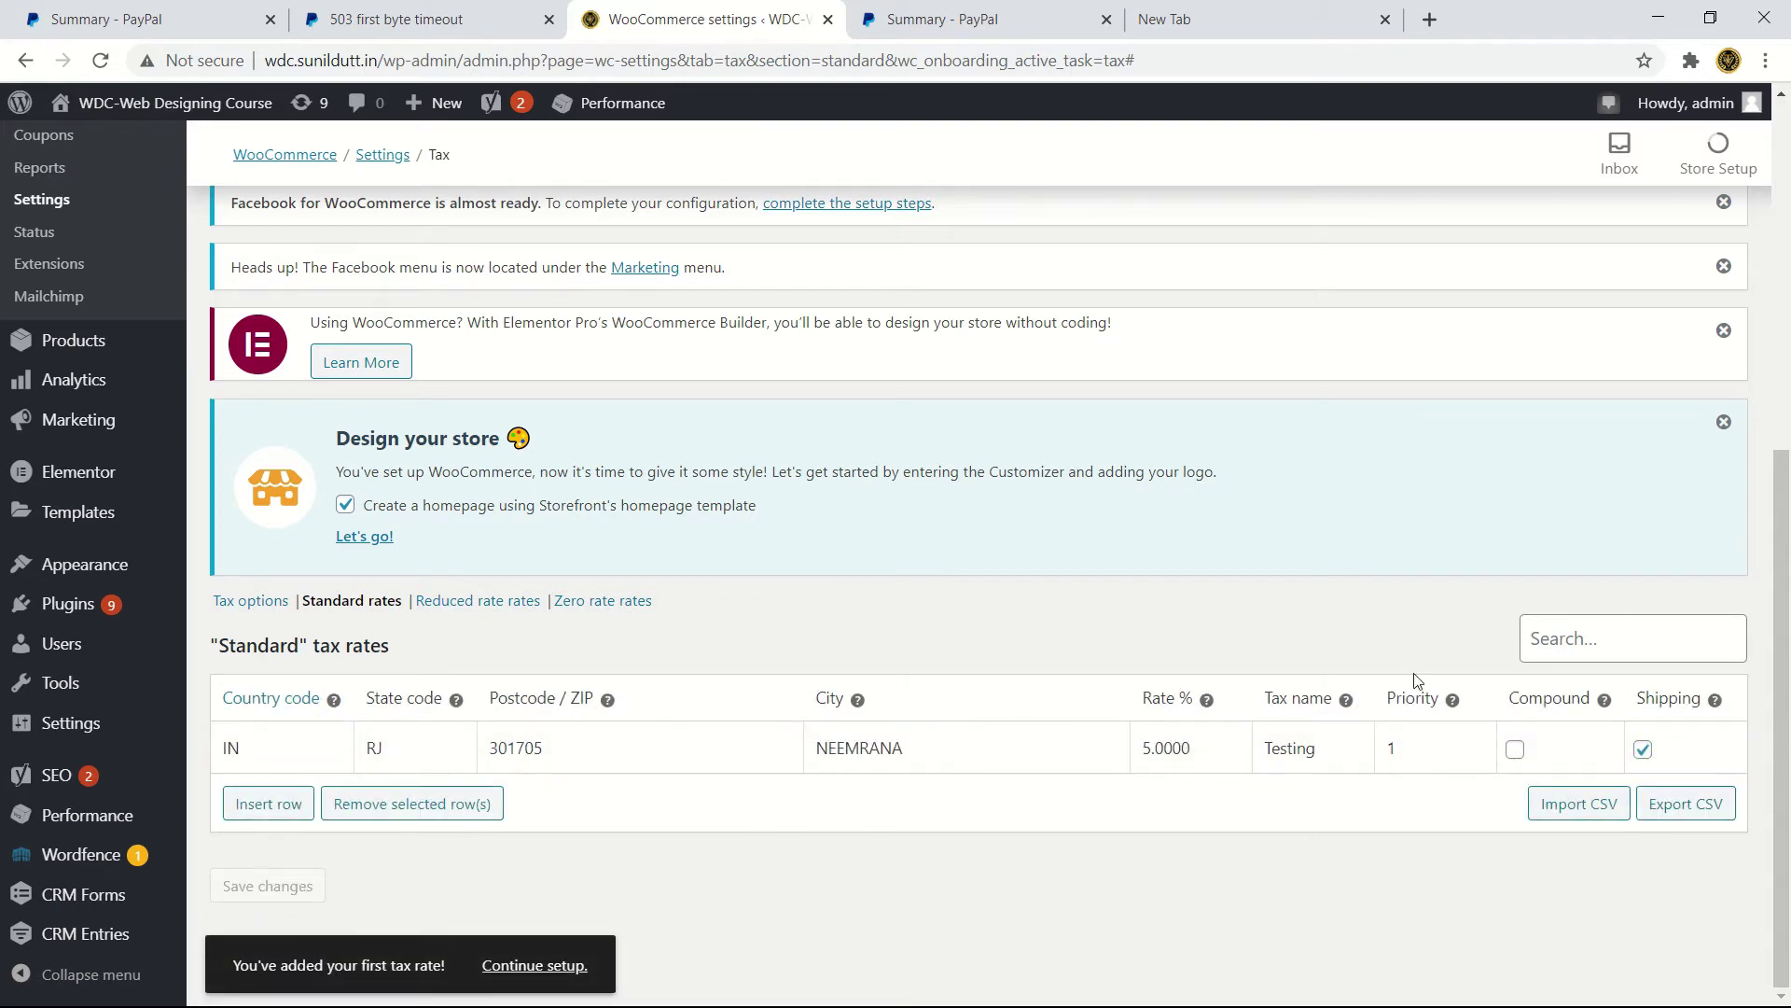
{"action": "scroll", "coordinate": [784, 700], "scroll_direction": "up", "scroll_amount": 6}
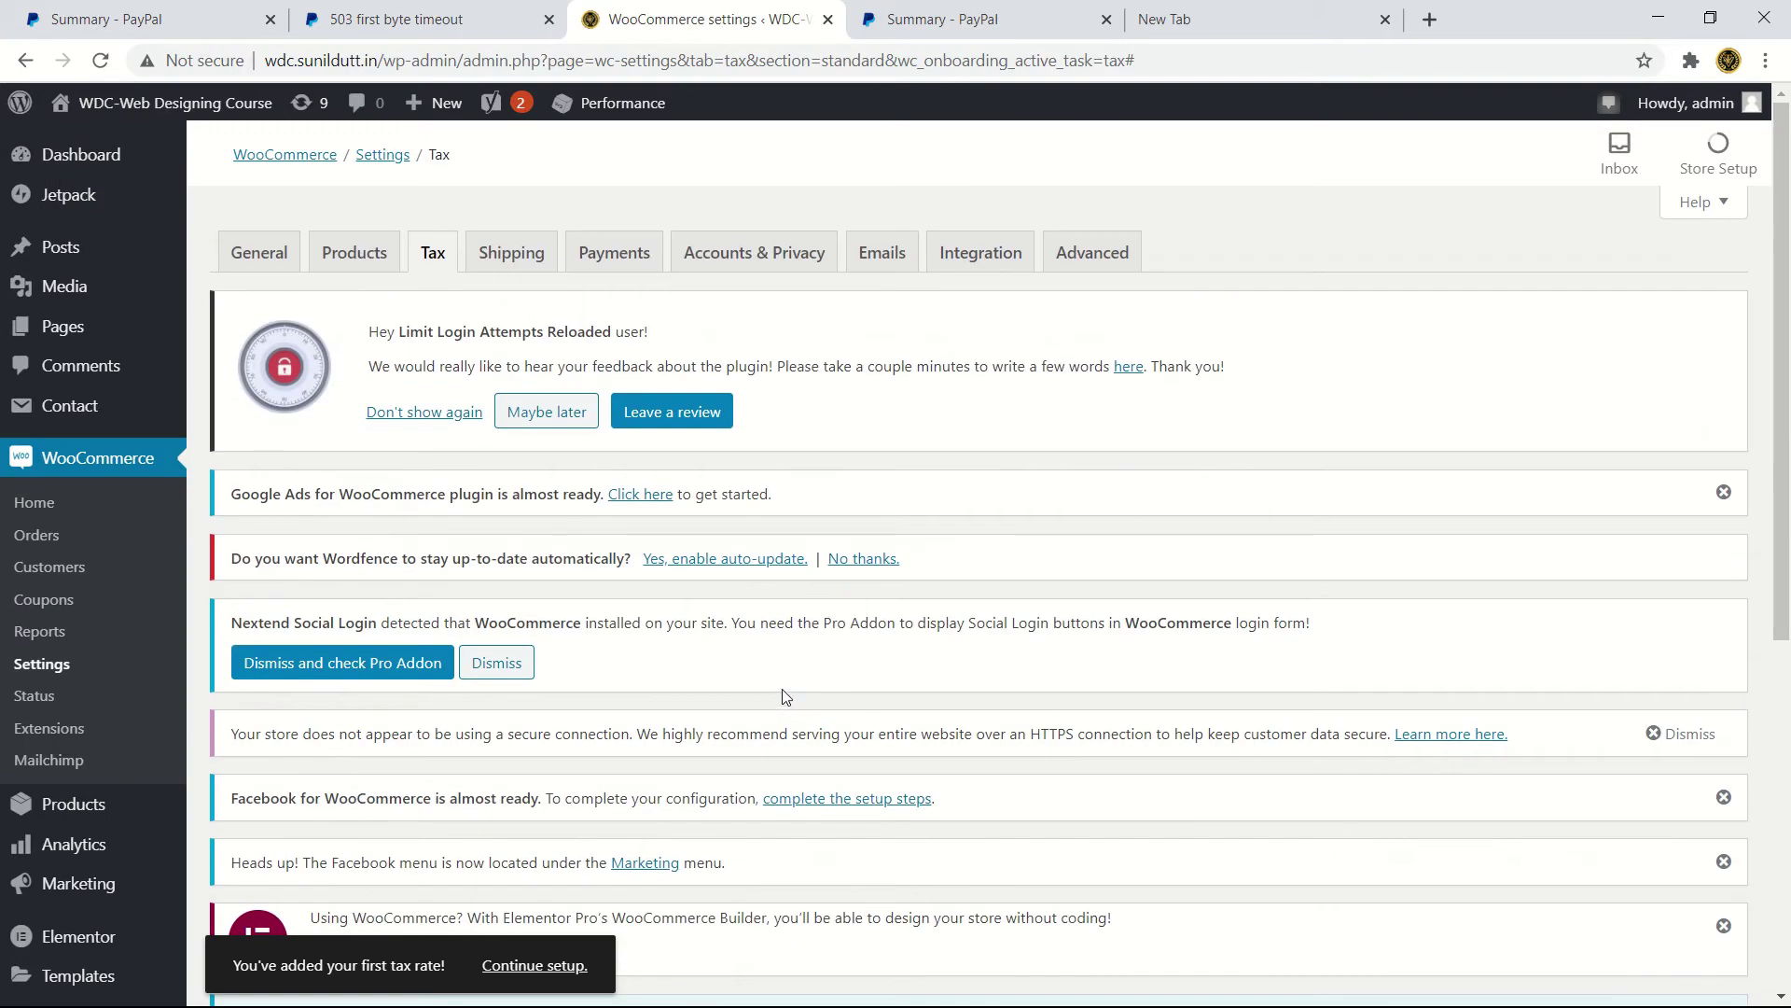
- Review Shipping, General and Products settings, ending on Payments with Cash on delivery and PayPal Checkout
{"action": "left_click", "coordinate": [504, 257]}
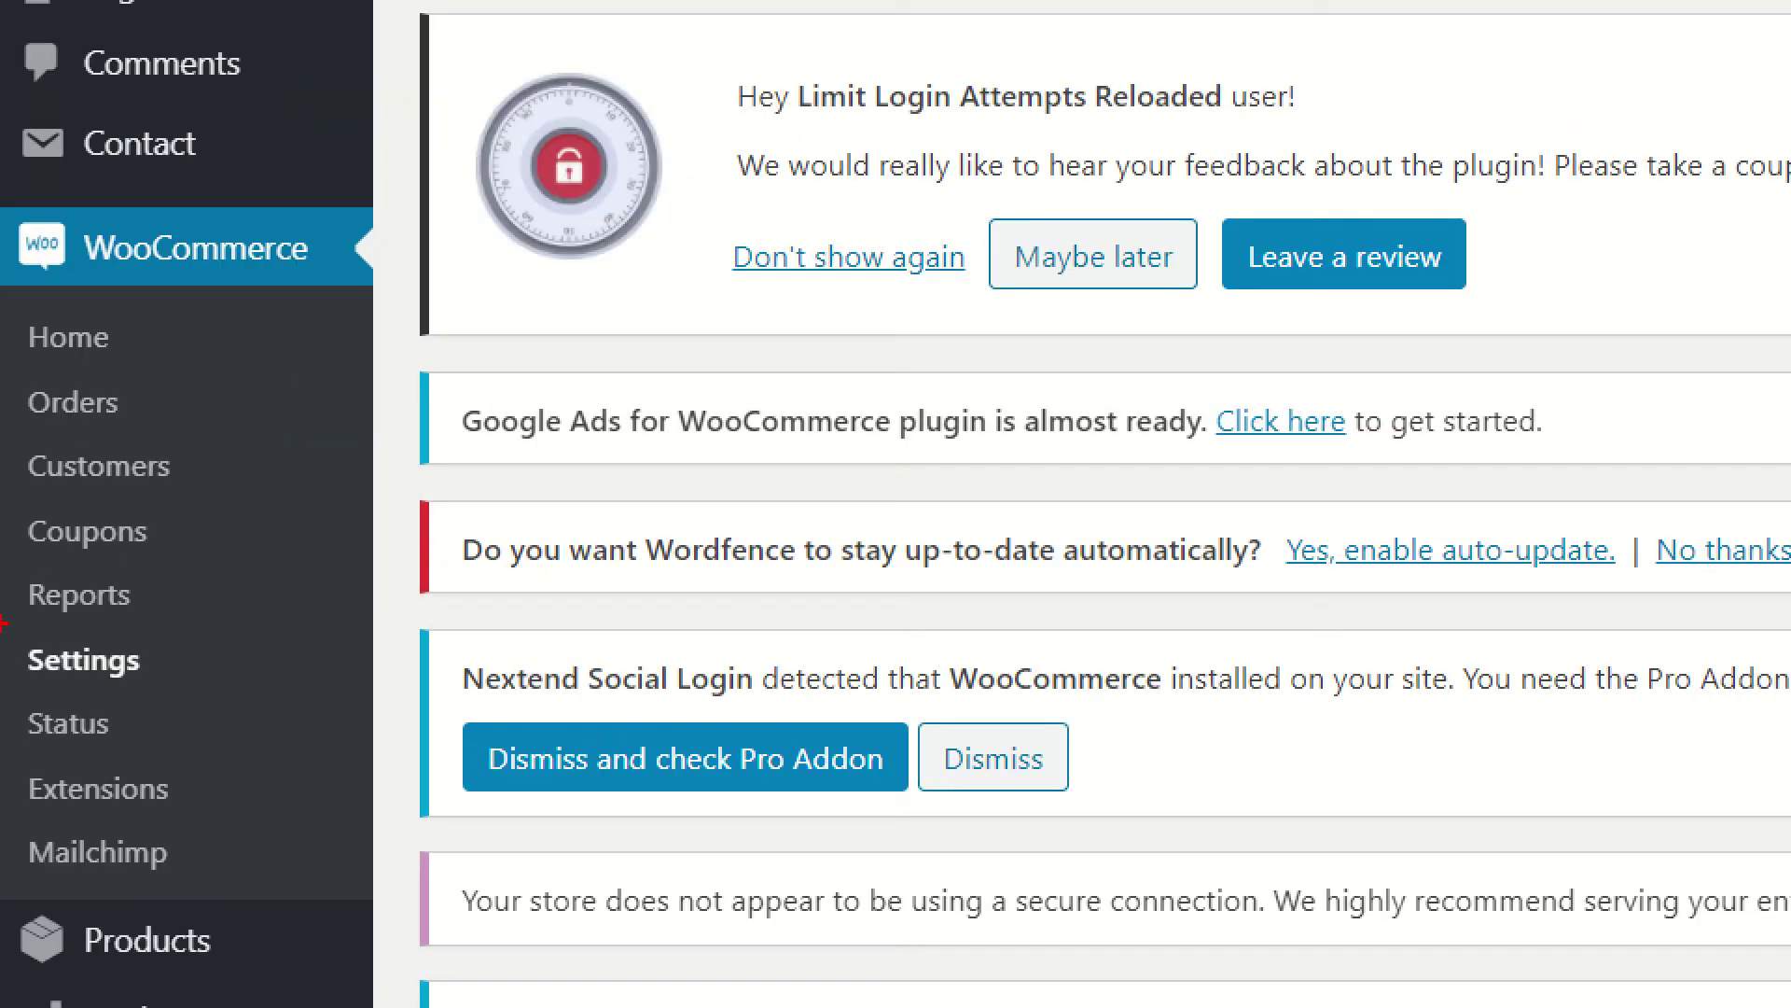
{"action": "left_click_drag", "start_coordinate": [3, 623], "coordinate": [228, 695]}
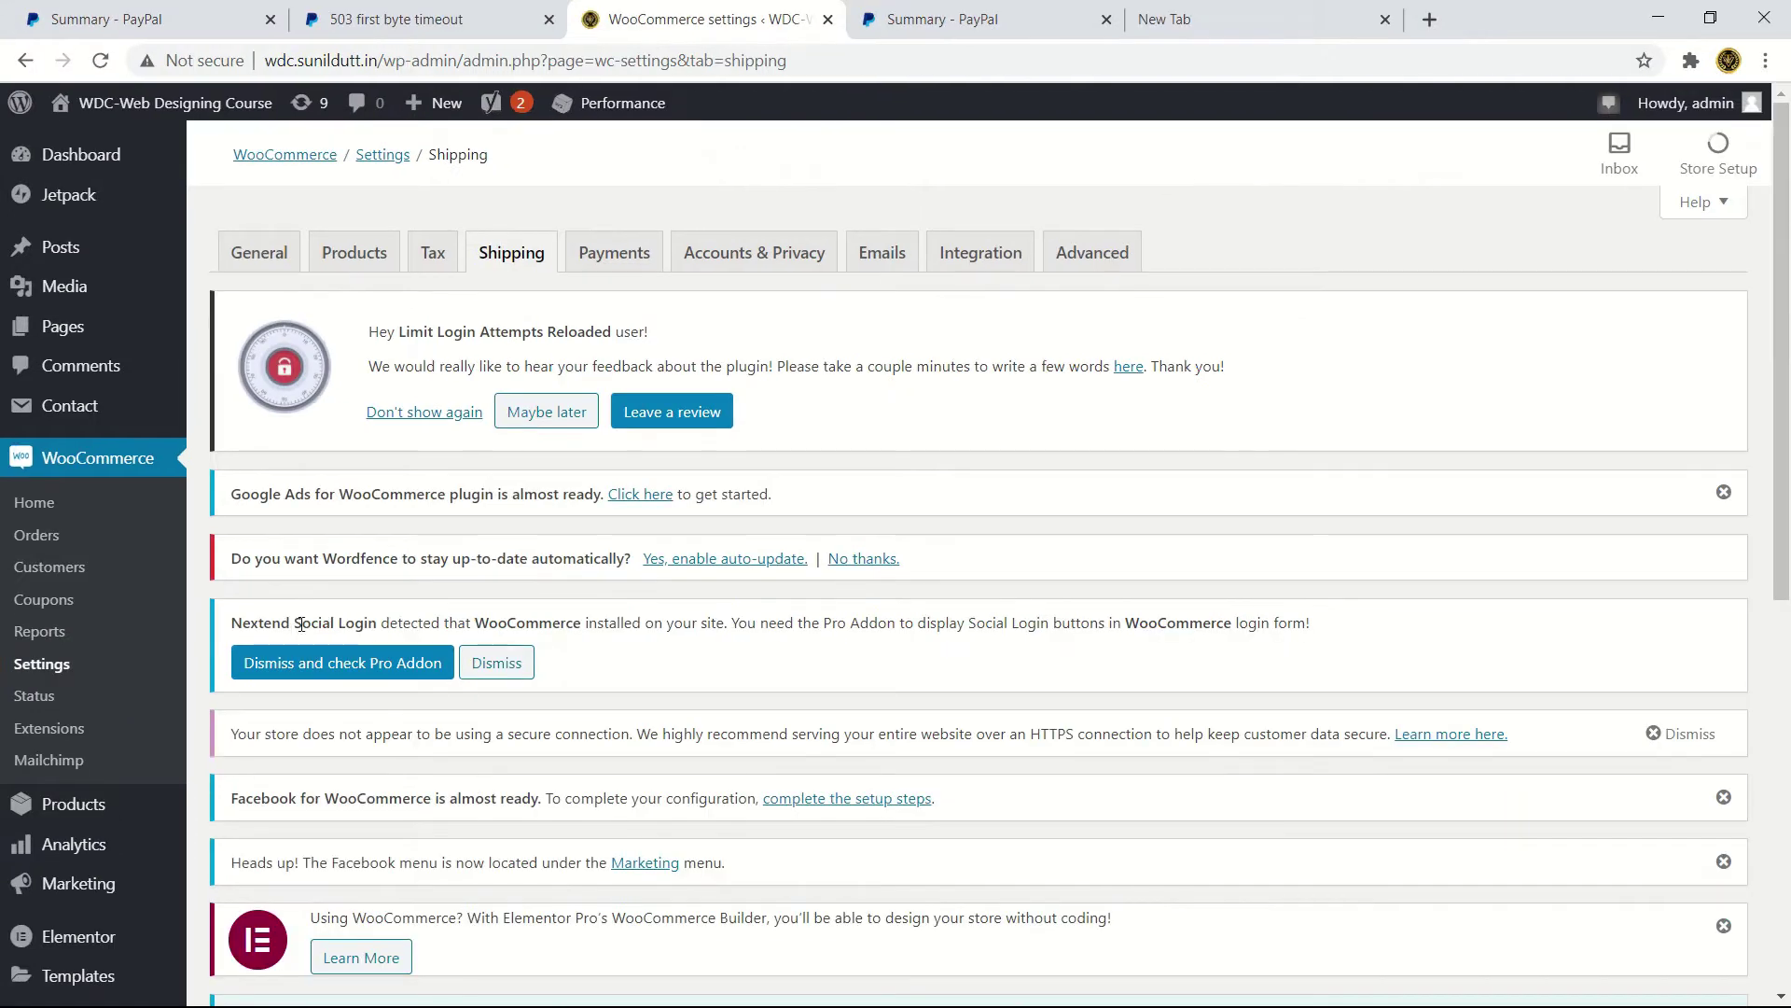
{"action": "mouse_move", "coordinate": [608, 93]}
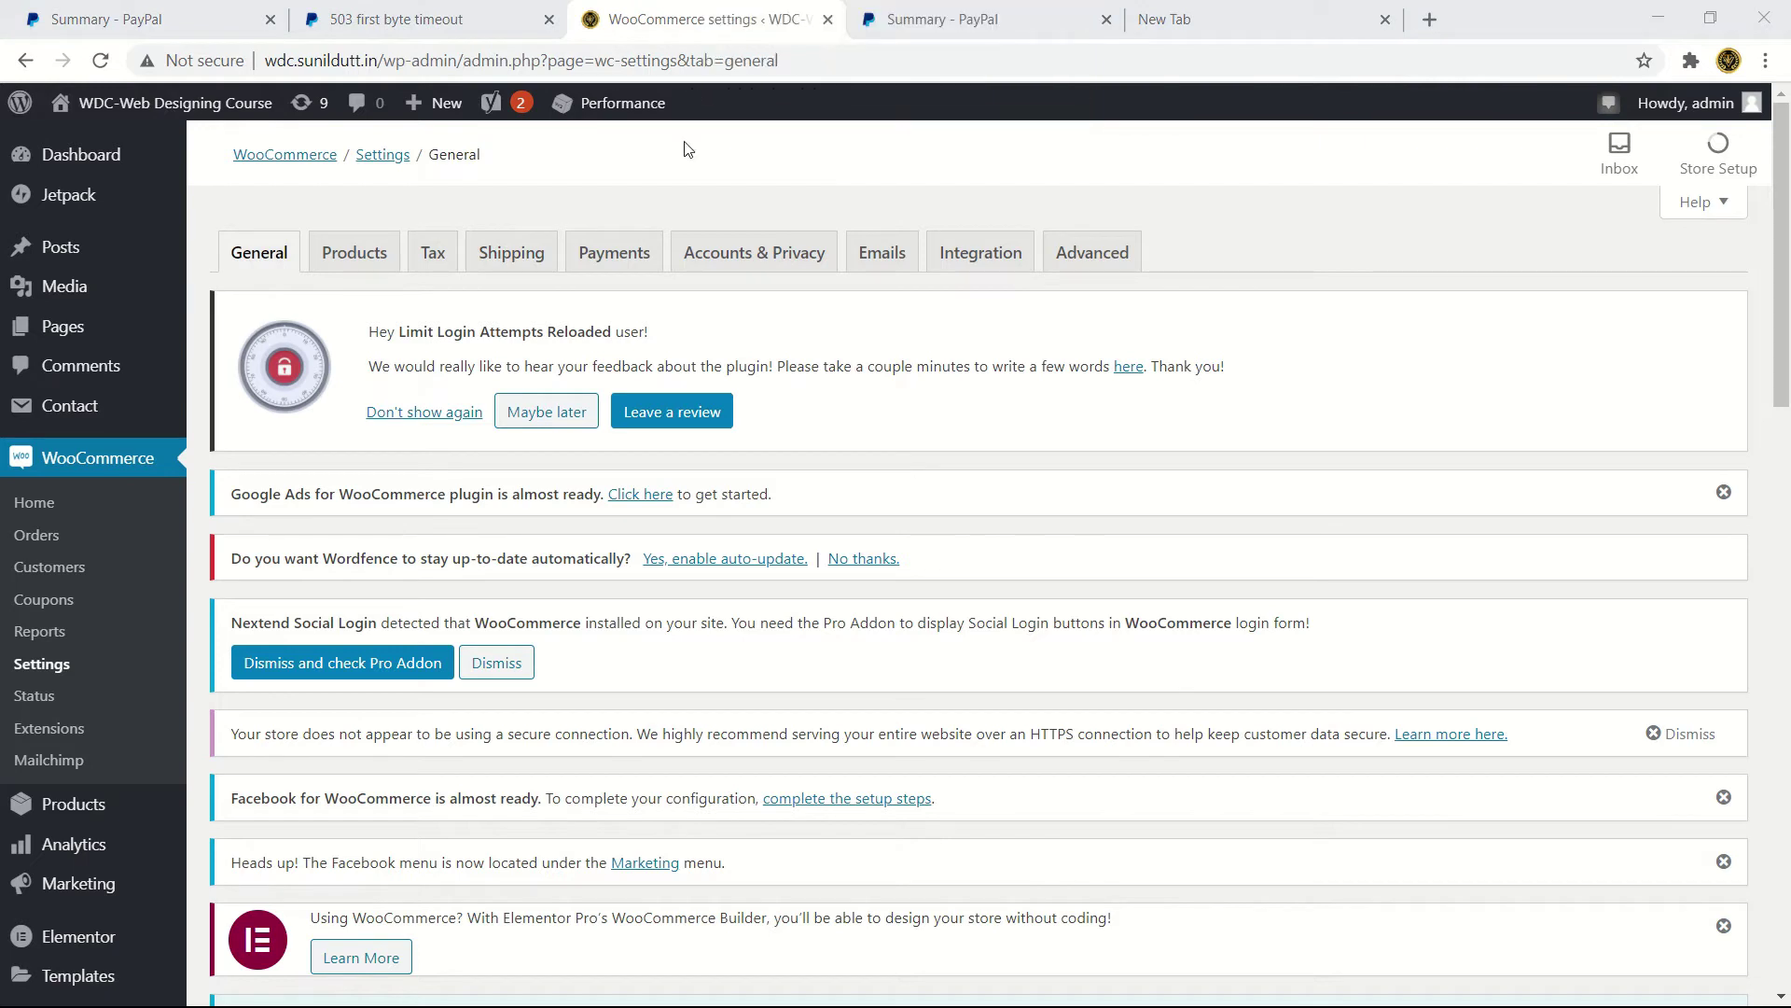
{"action": "left_click", "coordinate": [360, 256]}
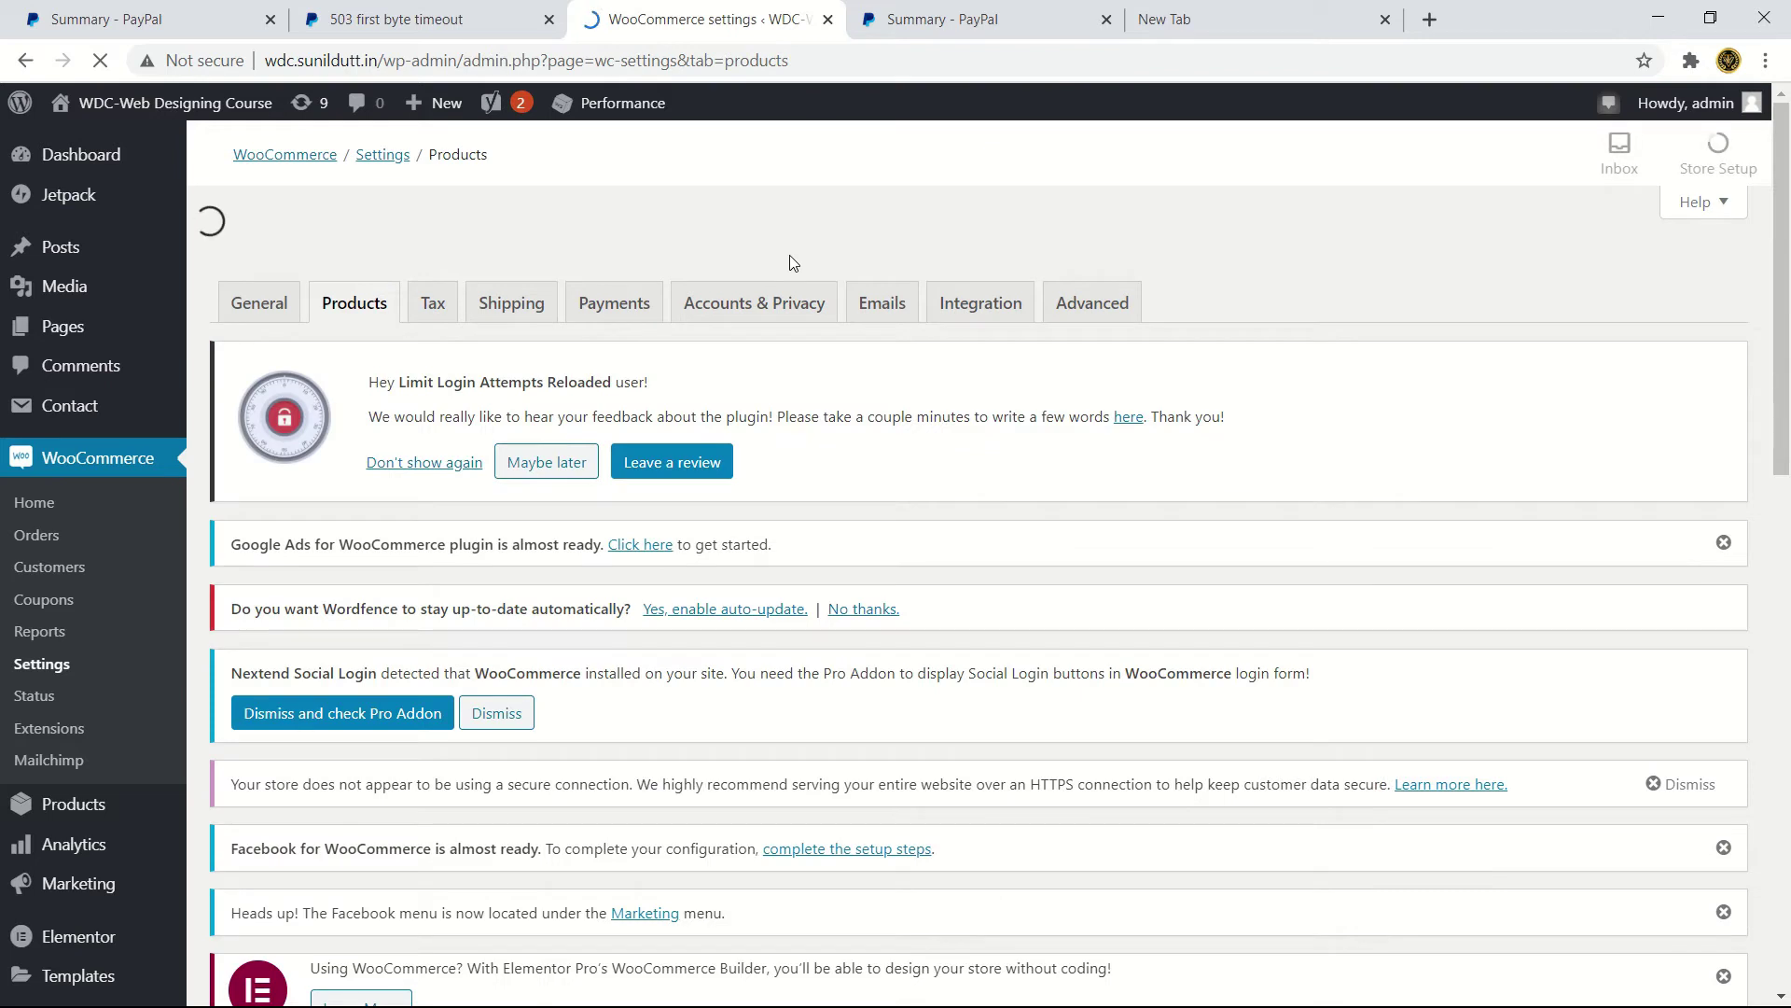
{"action": "left_click", "coordinate": [604, 312]}
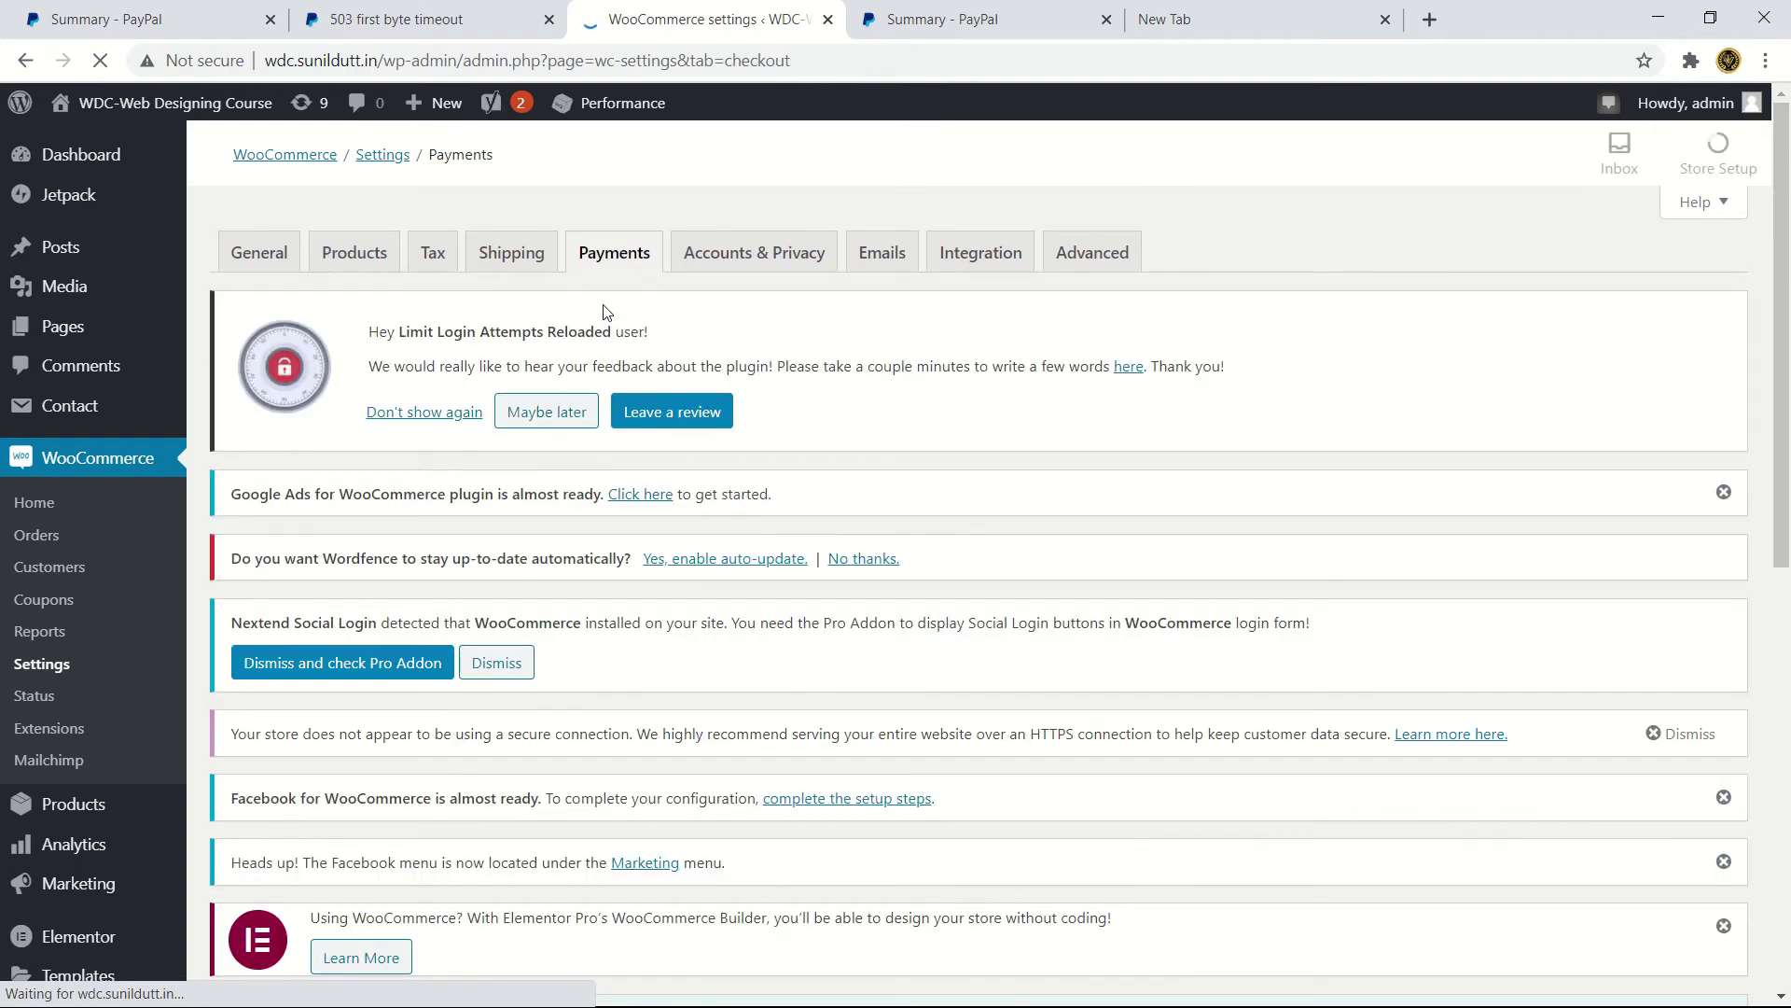
{"action": "scroll", "coordinate": [564, 310], "scroll_direction": "down", "scroll_amount": 10}
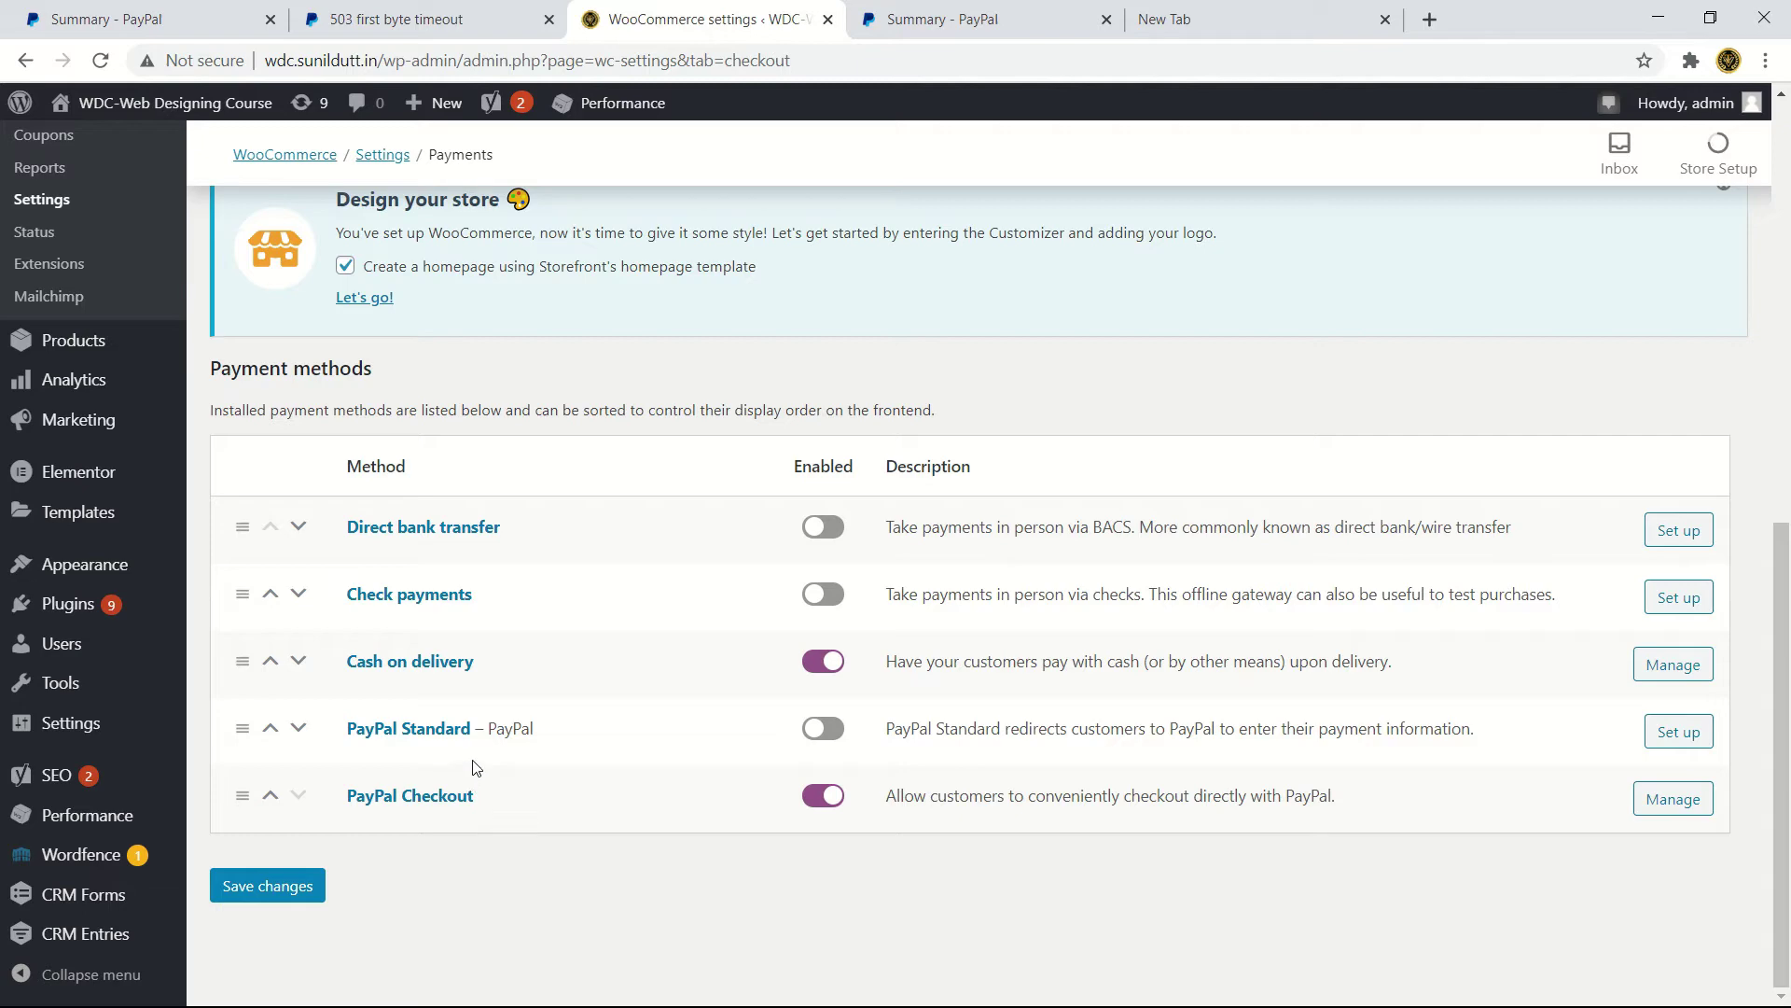
{"action": "scroll", "coordinate": [391, 658], "scroll_direction": "up", "scroll_amount": 5}
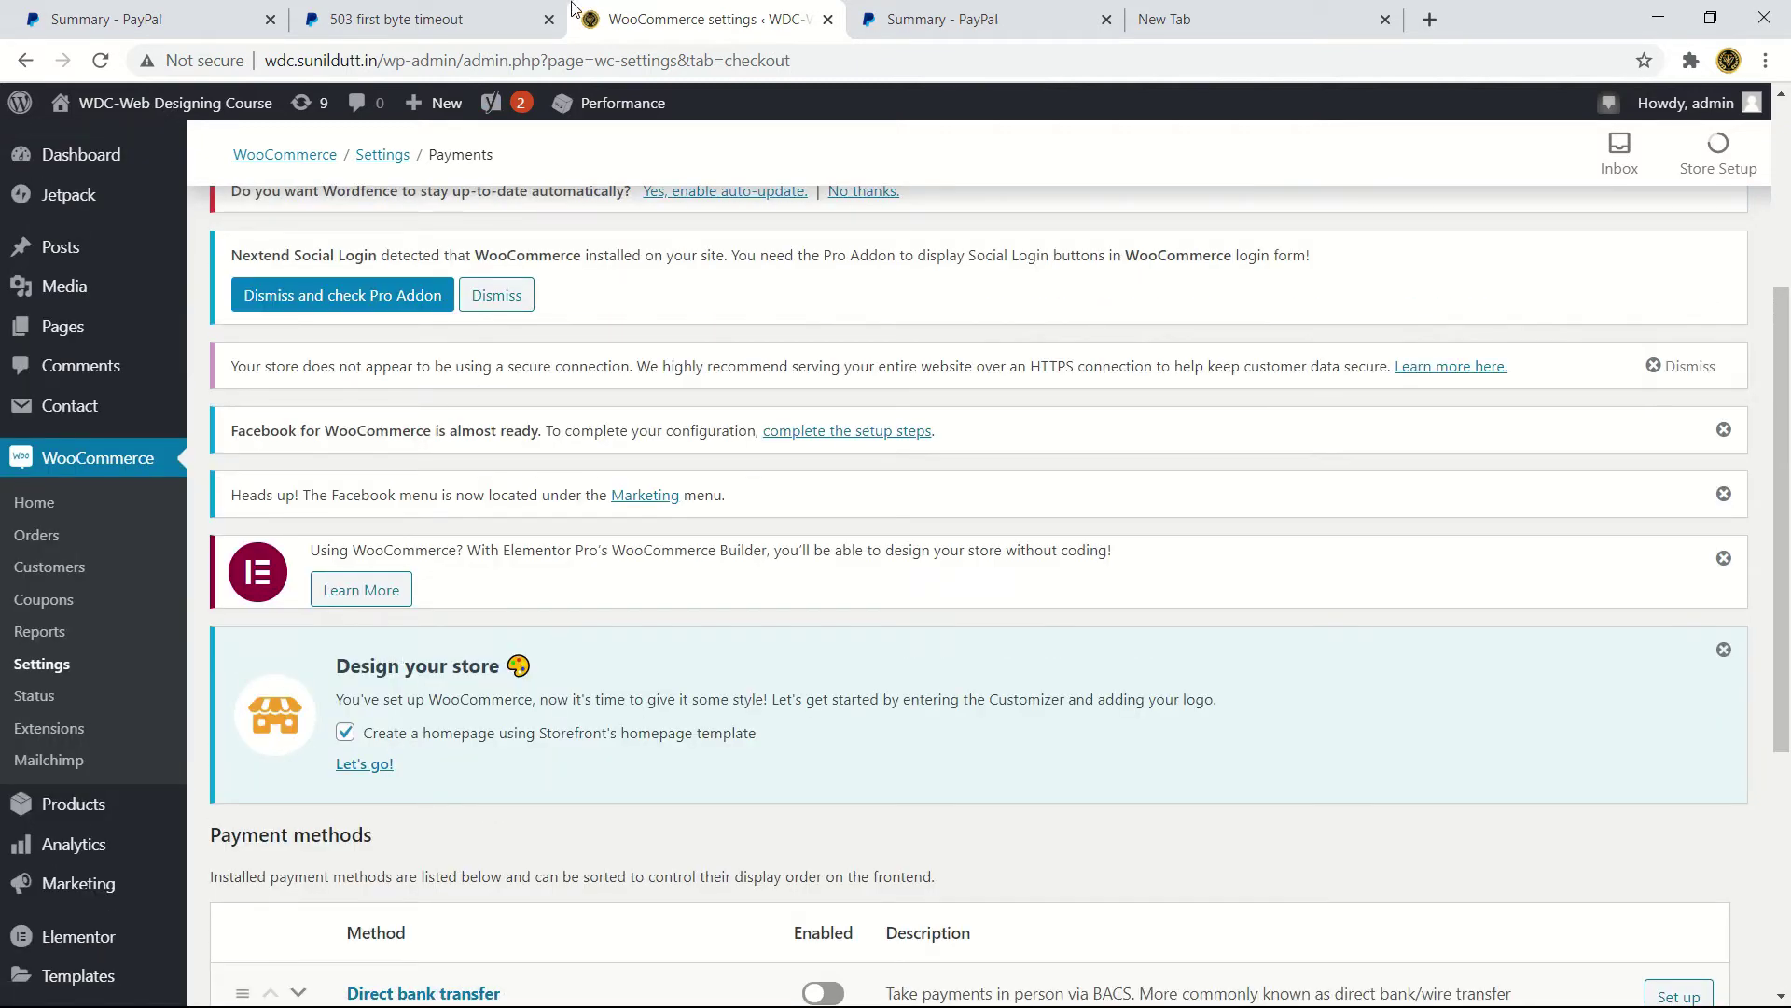
- Close the 503 tab and load the store's front page from its copied address
{"action": "left_click", "coordinate": [549, 18]}
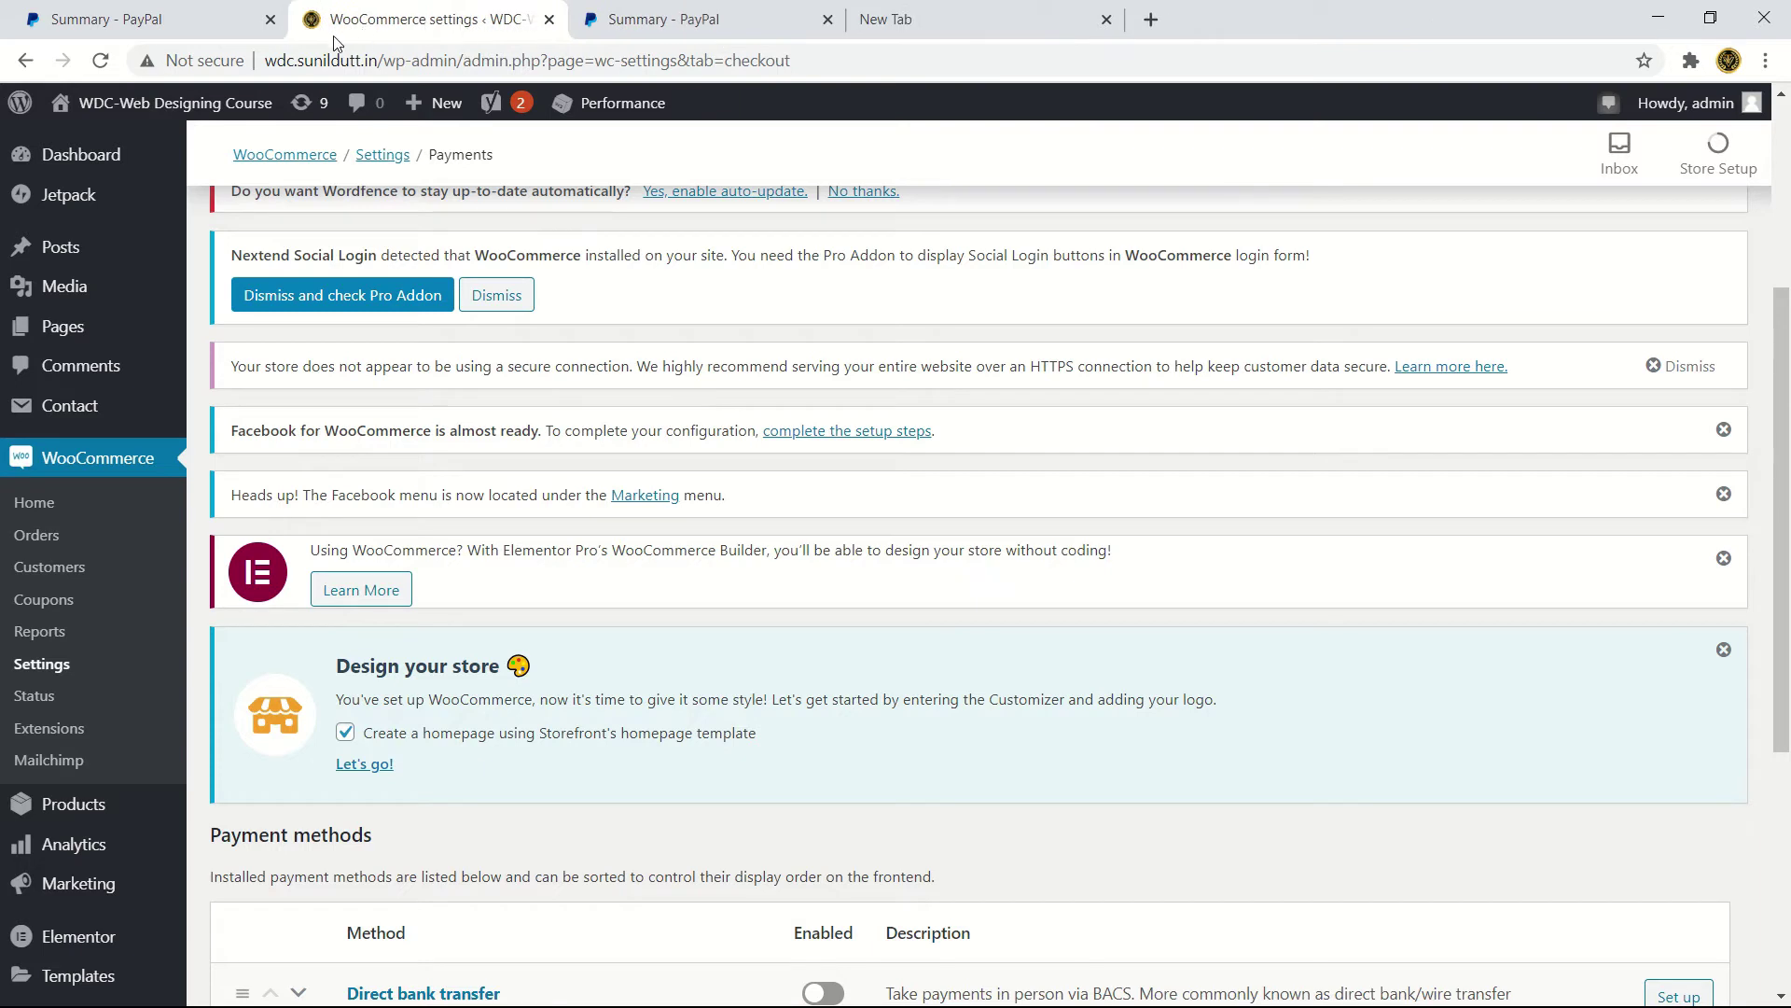
{"action": "left_click_drag", "start_coordinate": [270, 60], "coordinate": [378, 61]}
{"action": "key", "text": "ctrl+c"}
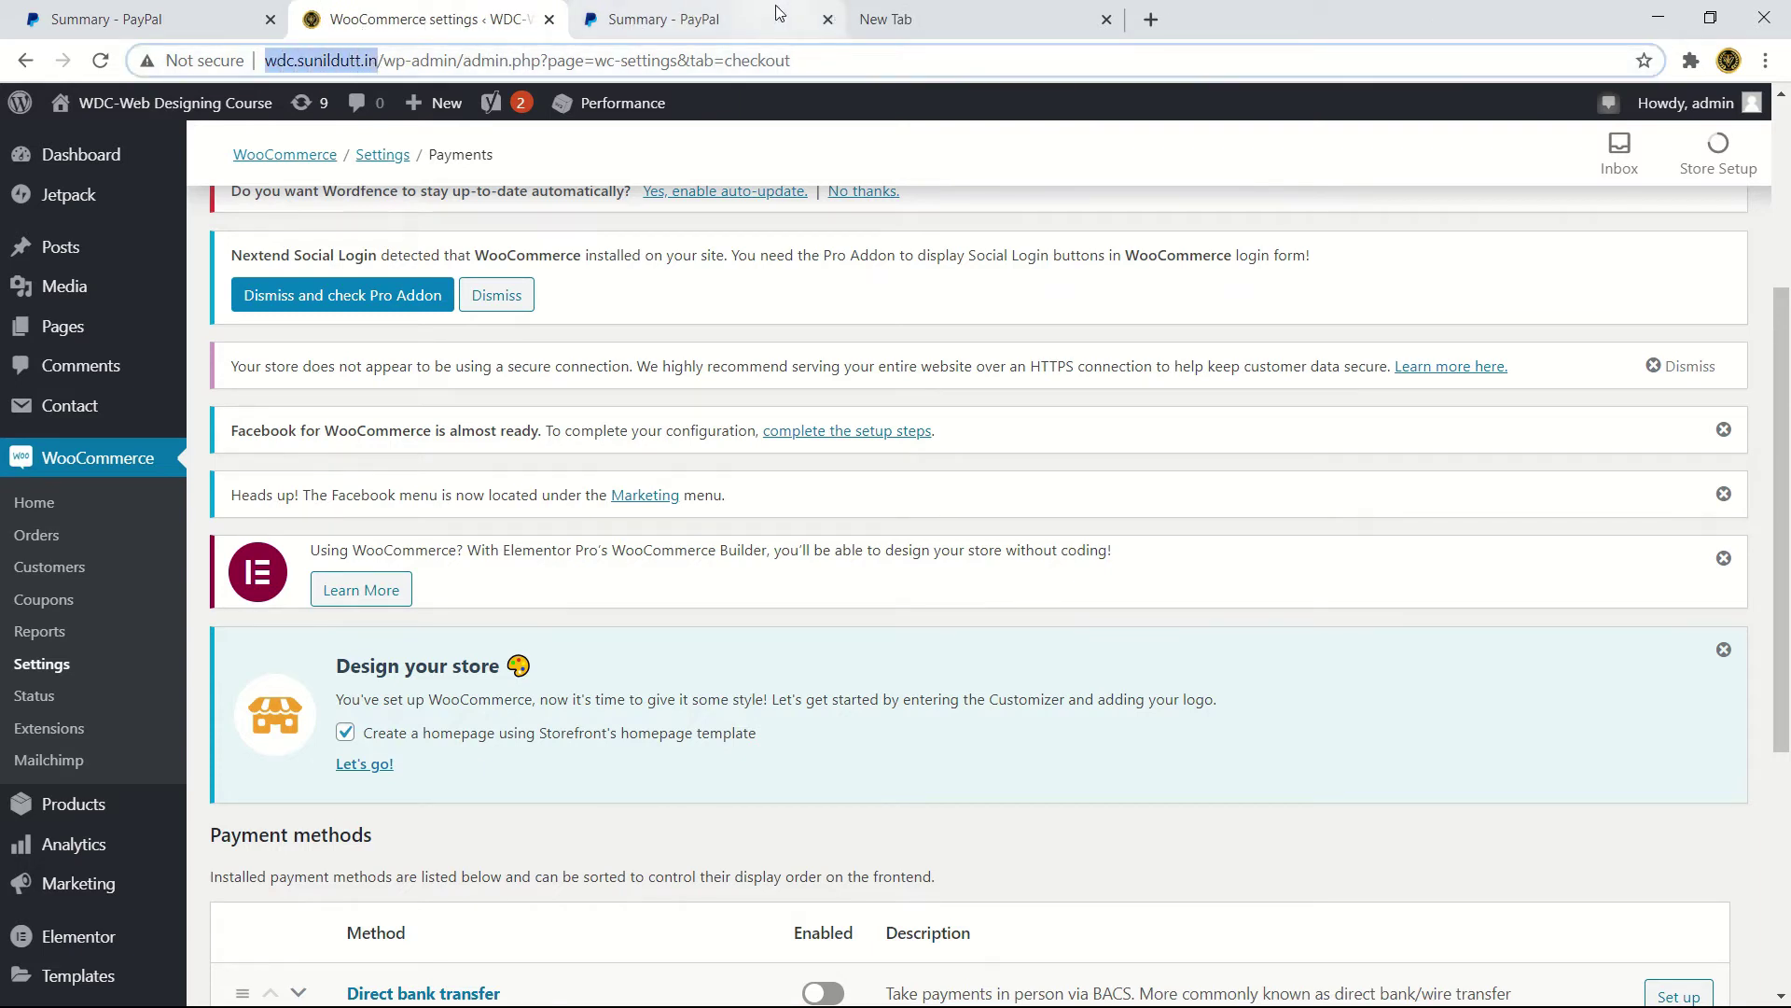
{"action": "left_click", "coordinate": [634, 19]}
{"action": "left_click", "coordinate": [752, 59]}
{"action": "key", "text": "ctrl+v"}
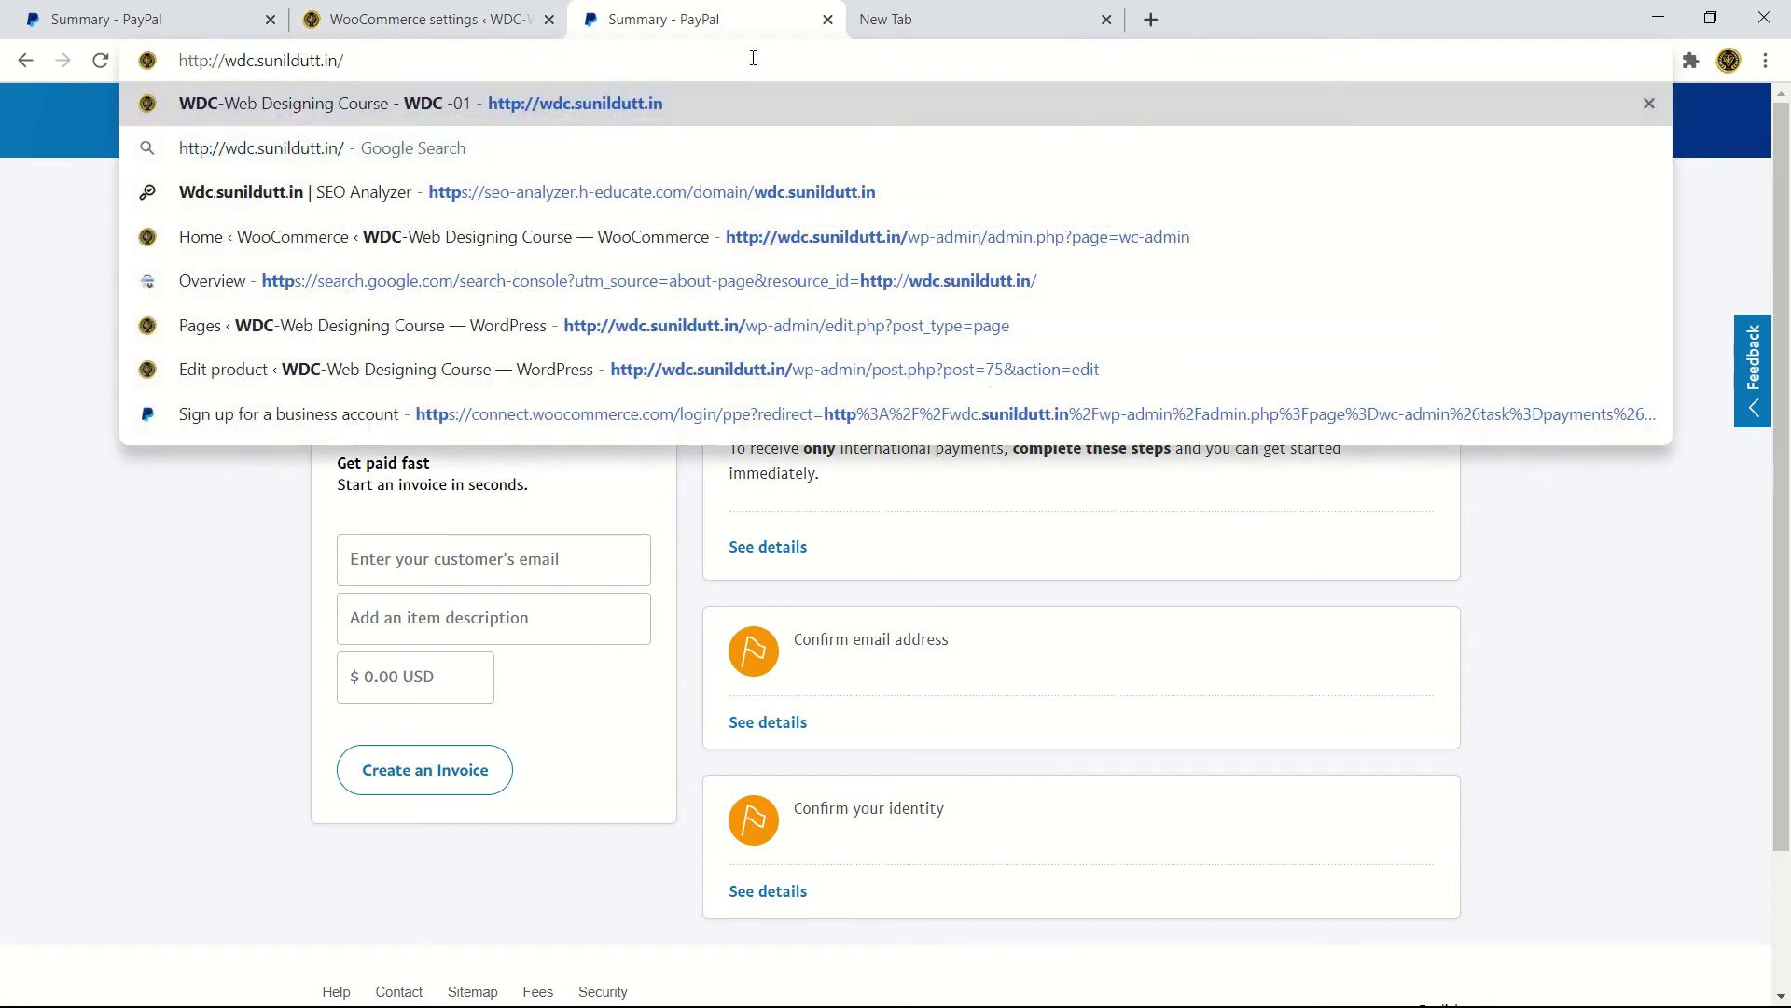
{"action": "key", "text": "Return"}
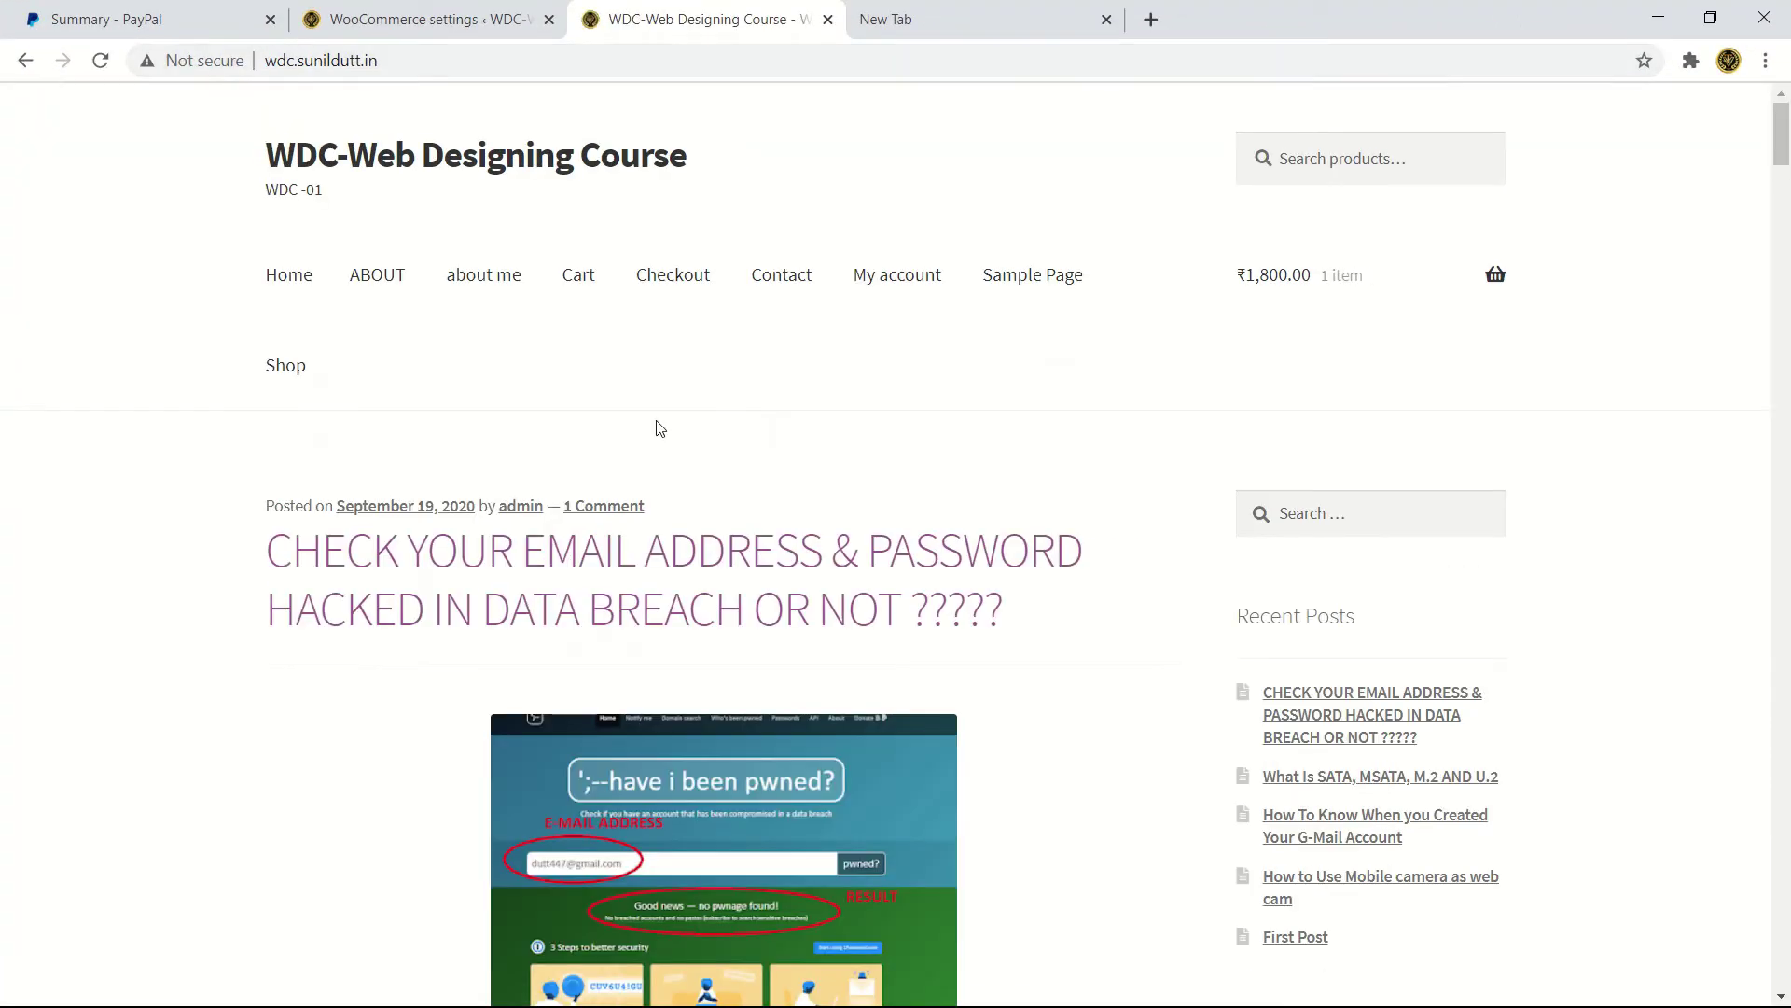
- Add the Nike white Shoe's (₹1,800.00) from the Shop to the cart and view the cart
{"action": "scroll", "coordinate": [629, 505], "scroll_direction": "down", "scroll_amount": 5}
{"action": "scroll", "coordinate": [629, 505], "scroll_direction": "up", "scroll_amount": 5}
{"action": "left_click", "coordinate": [275, 369]}
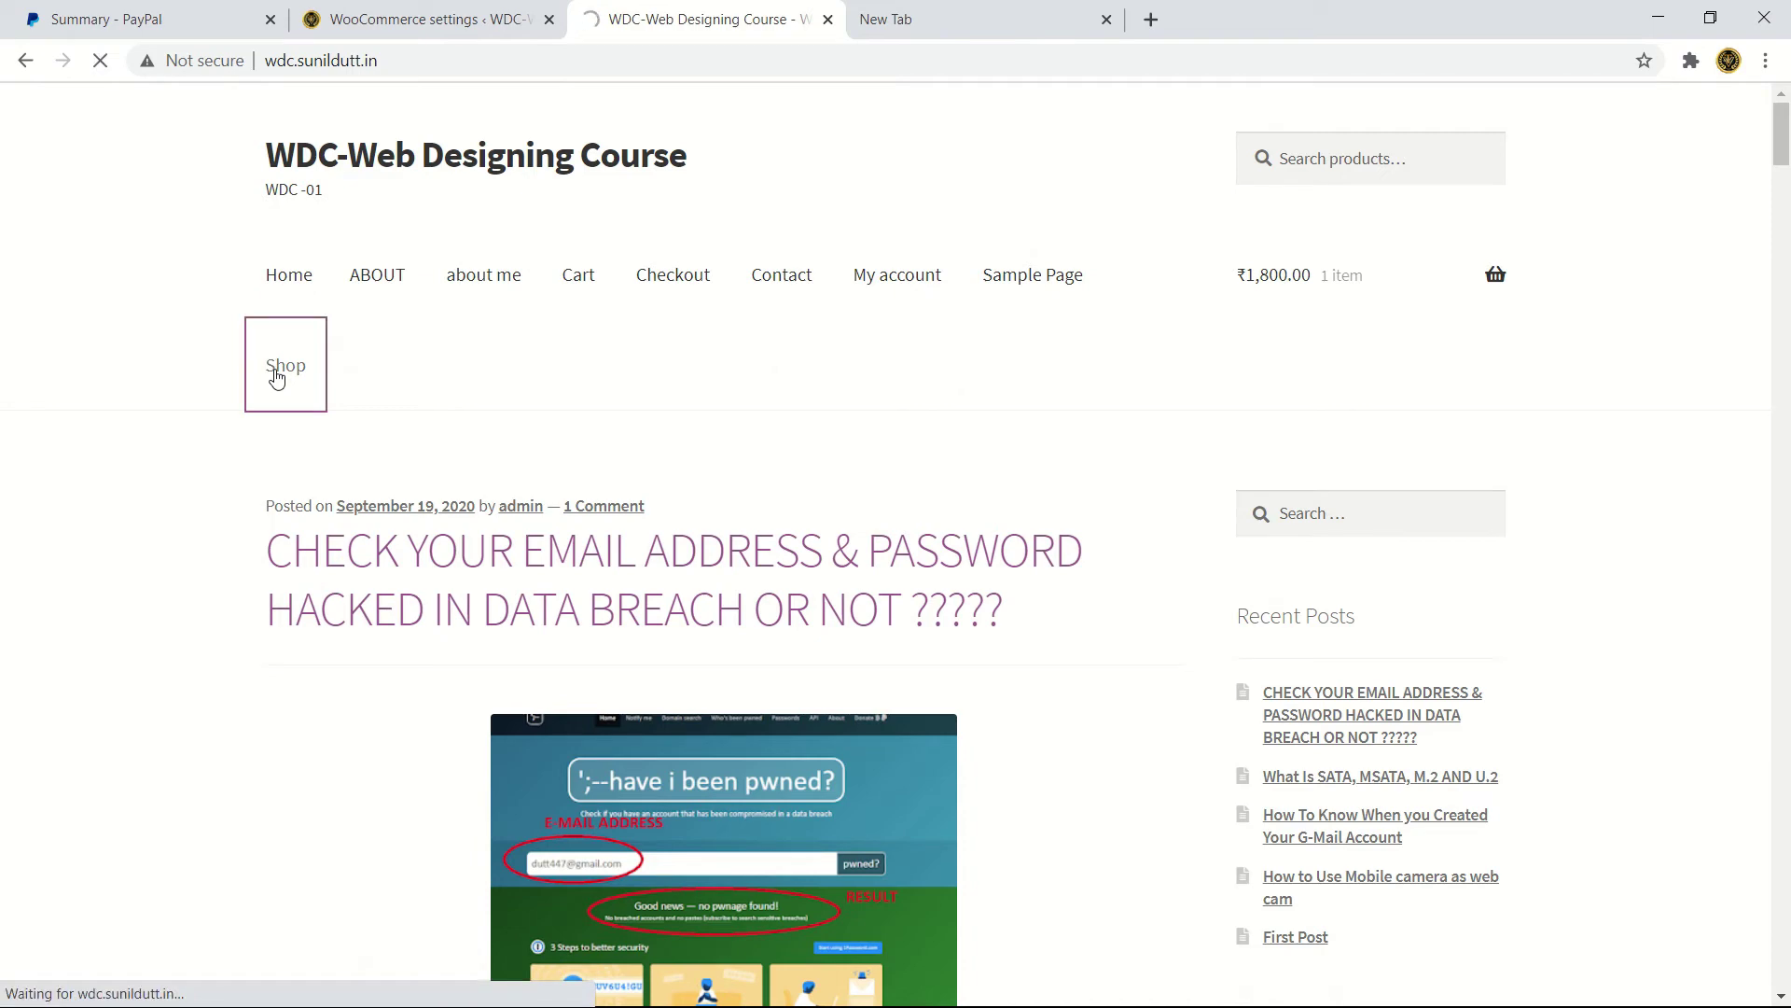
{"action": "scroll", "coordinate": [356, 548], "scroll_direction": "down", "scroll_amount": 5}
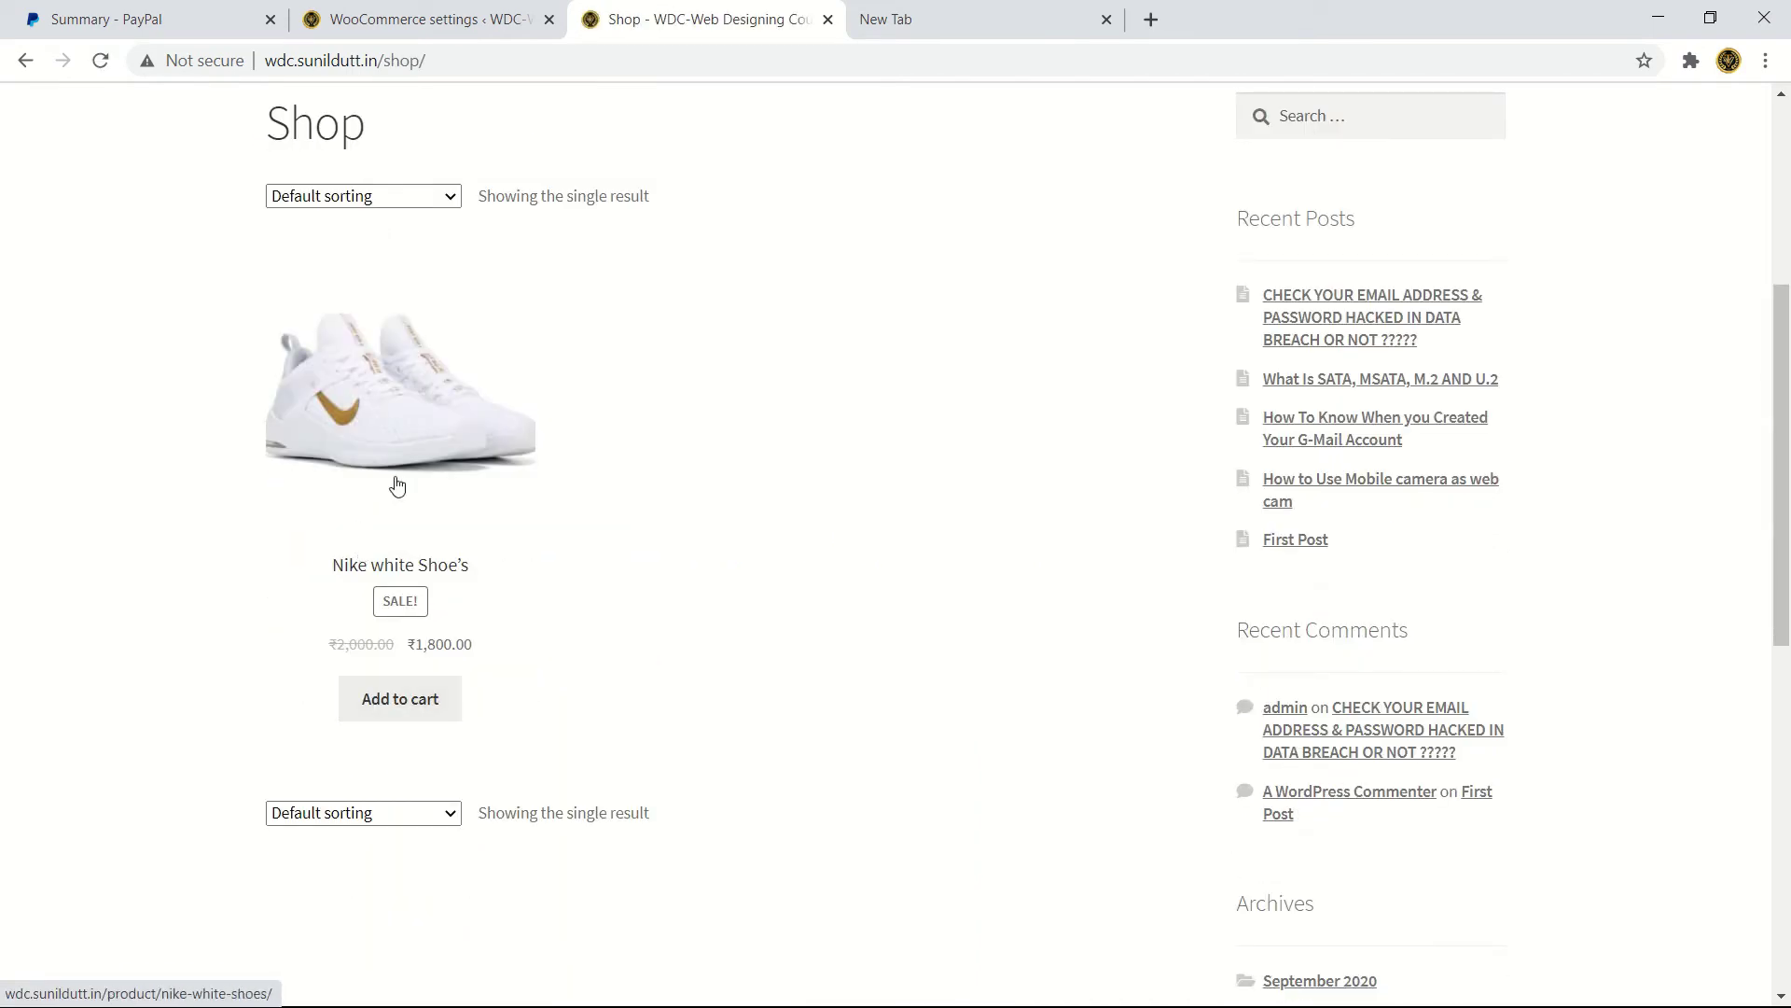
{"action": "left_click", "coordinate": [411, 431]}
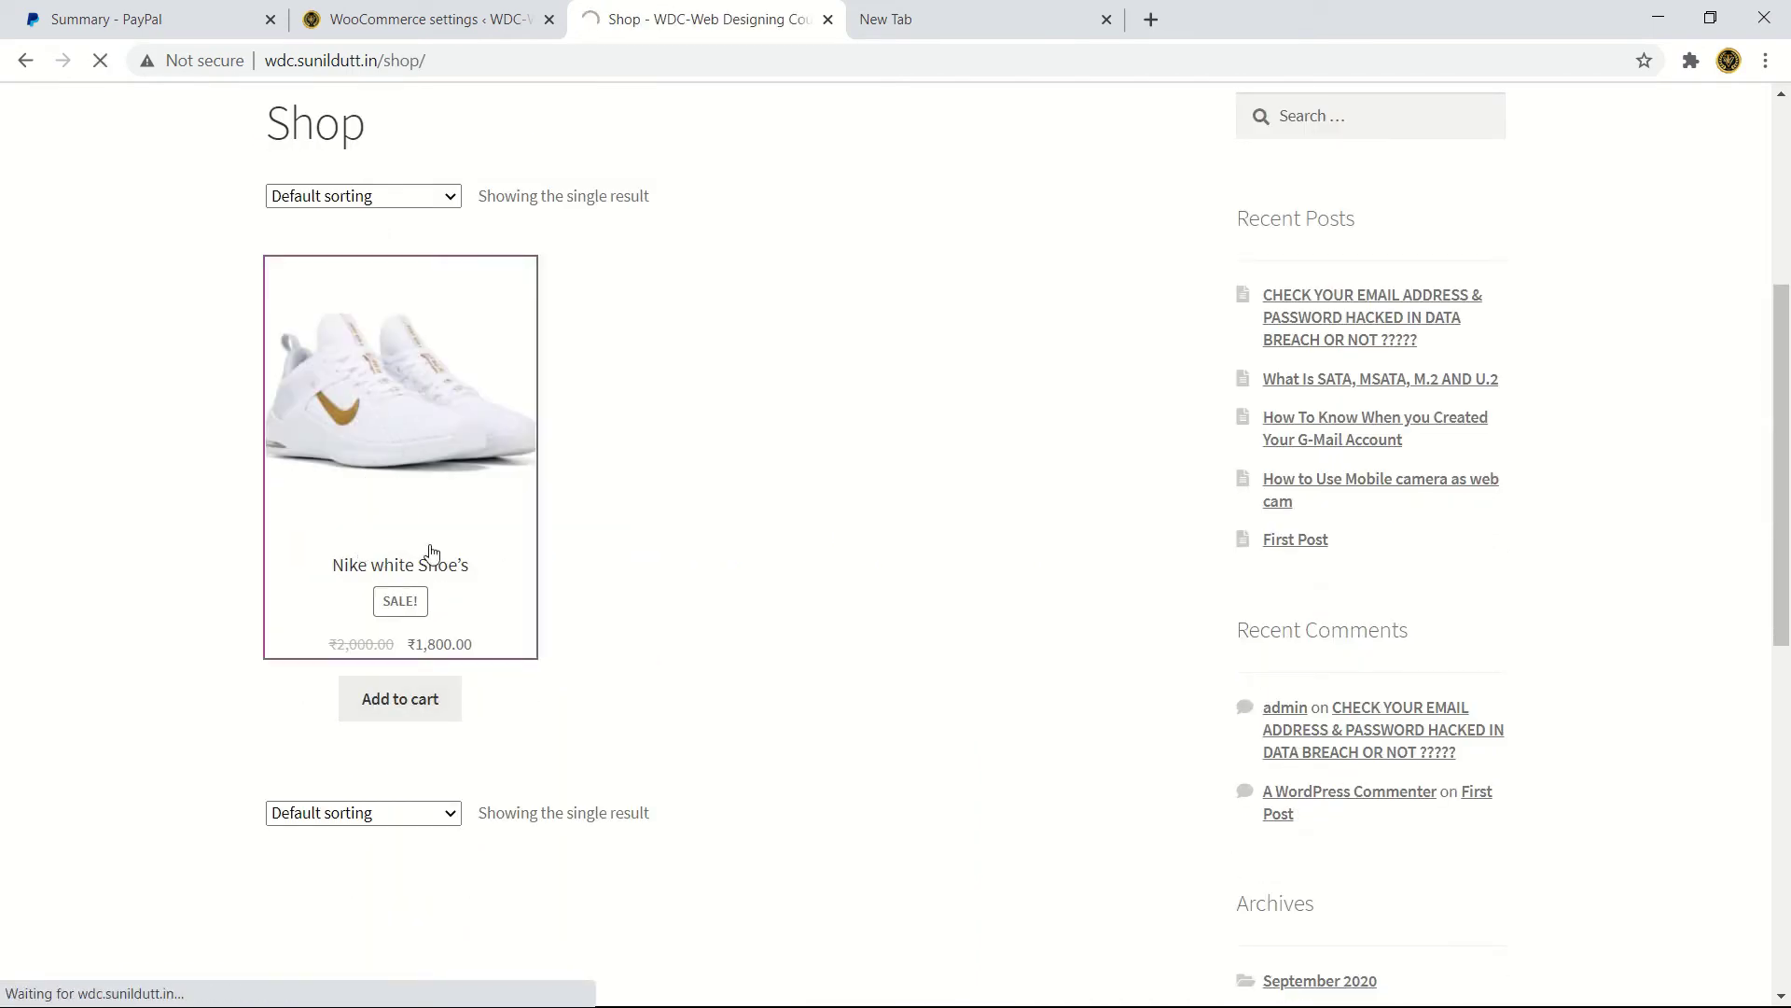
{"action": "scroll", "coordinate": [847, 621], "scroll_direction": "down", "scroll_amount": 3}
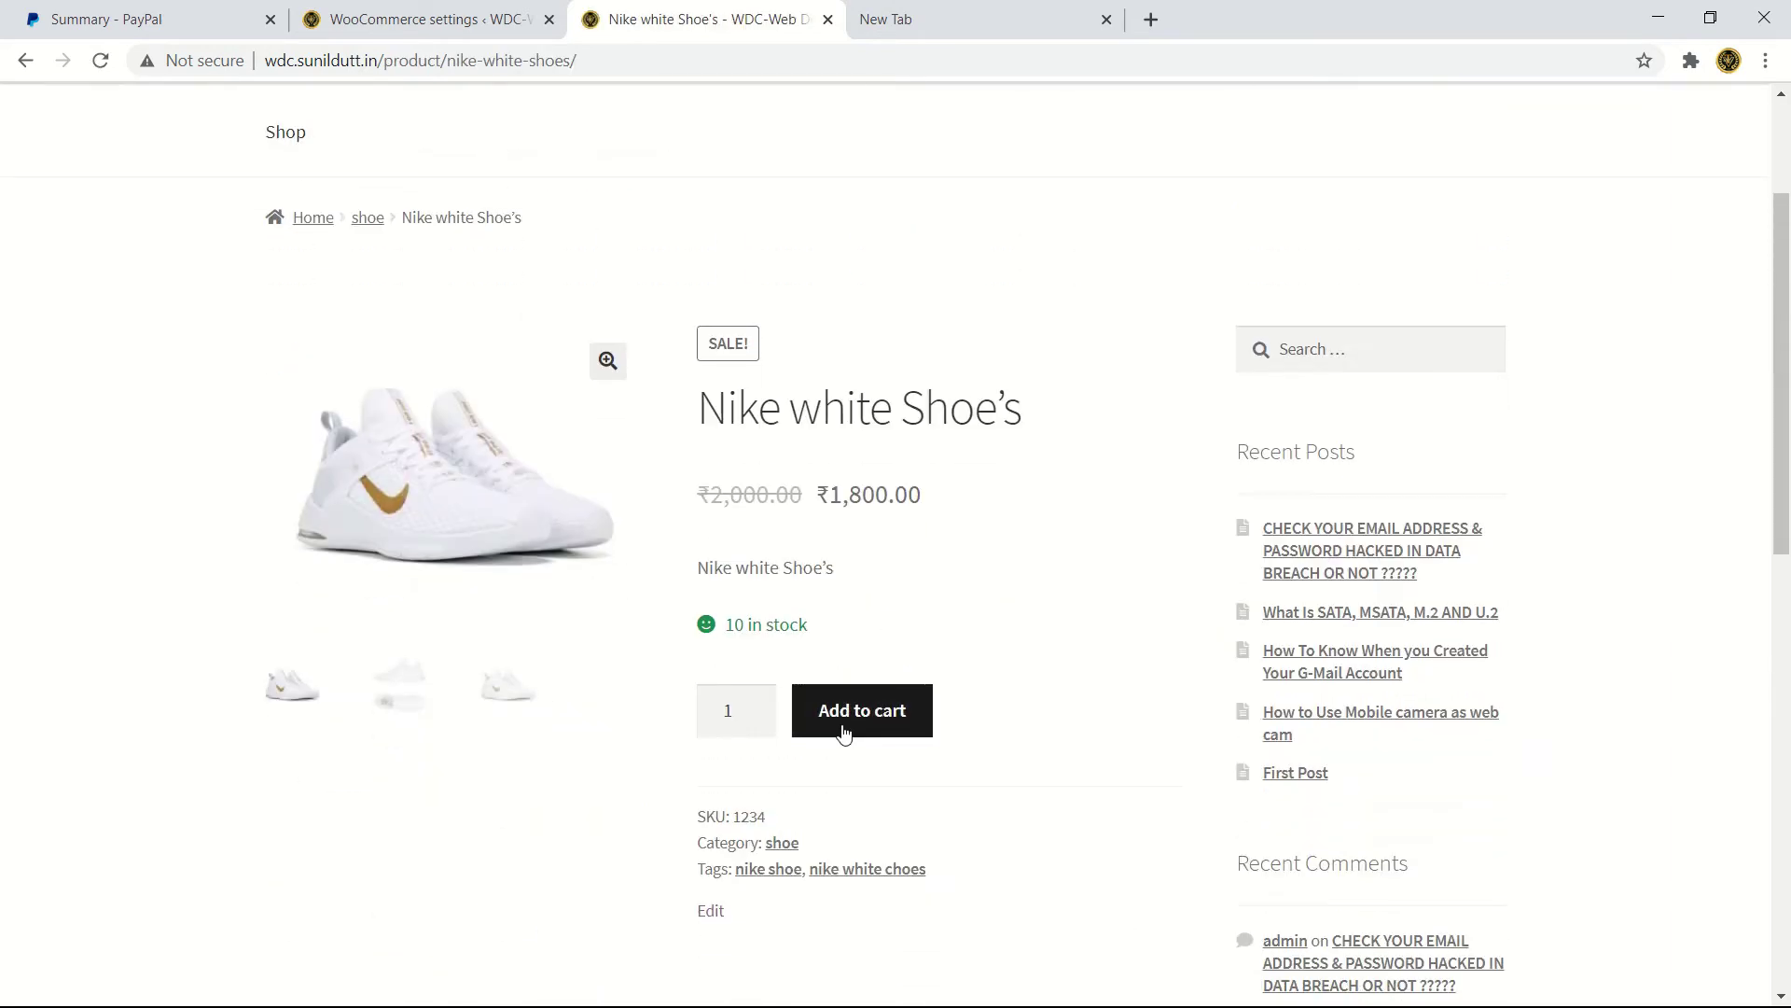
{"action": "left_click", "coordinate": [845, 733]}
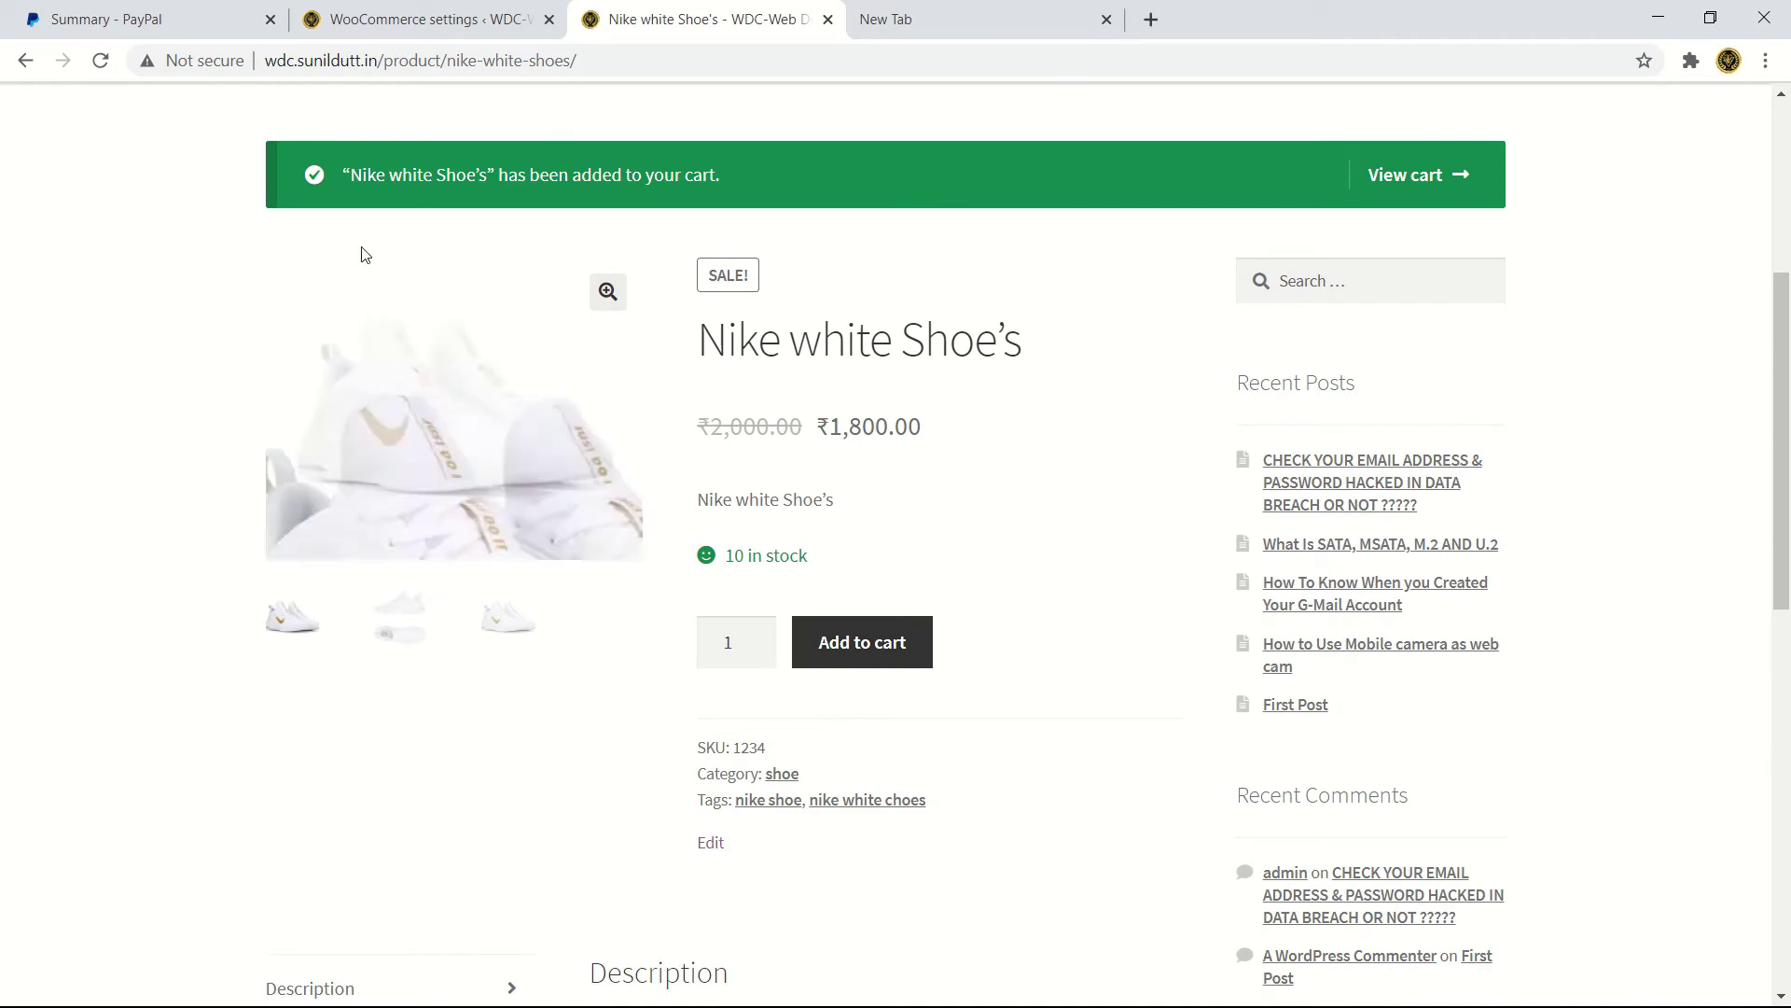
{"action": "left_click_drag", "start_coordinate": [378, 188], "coordinate": [717, 217]}
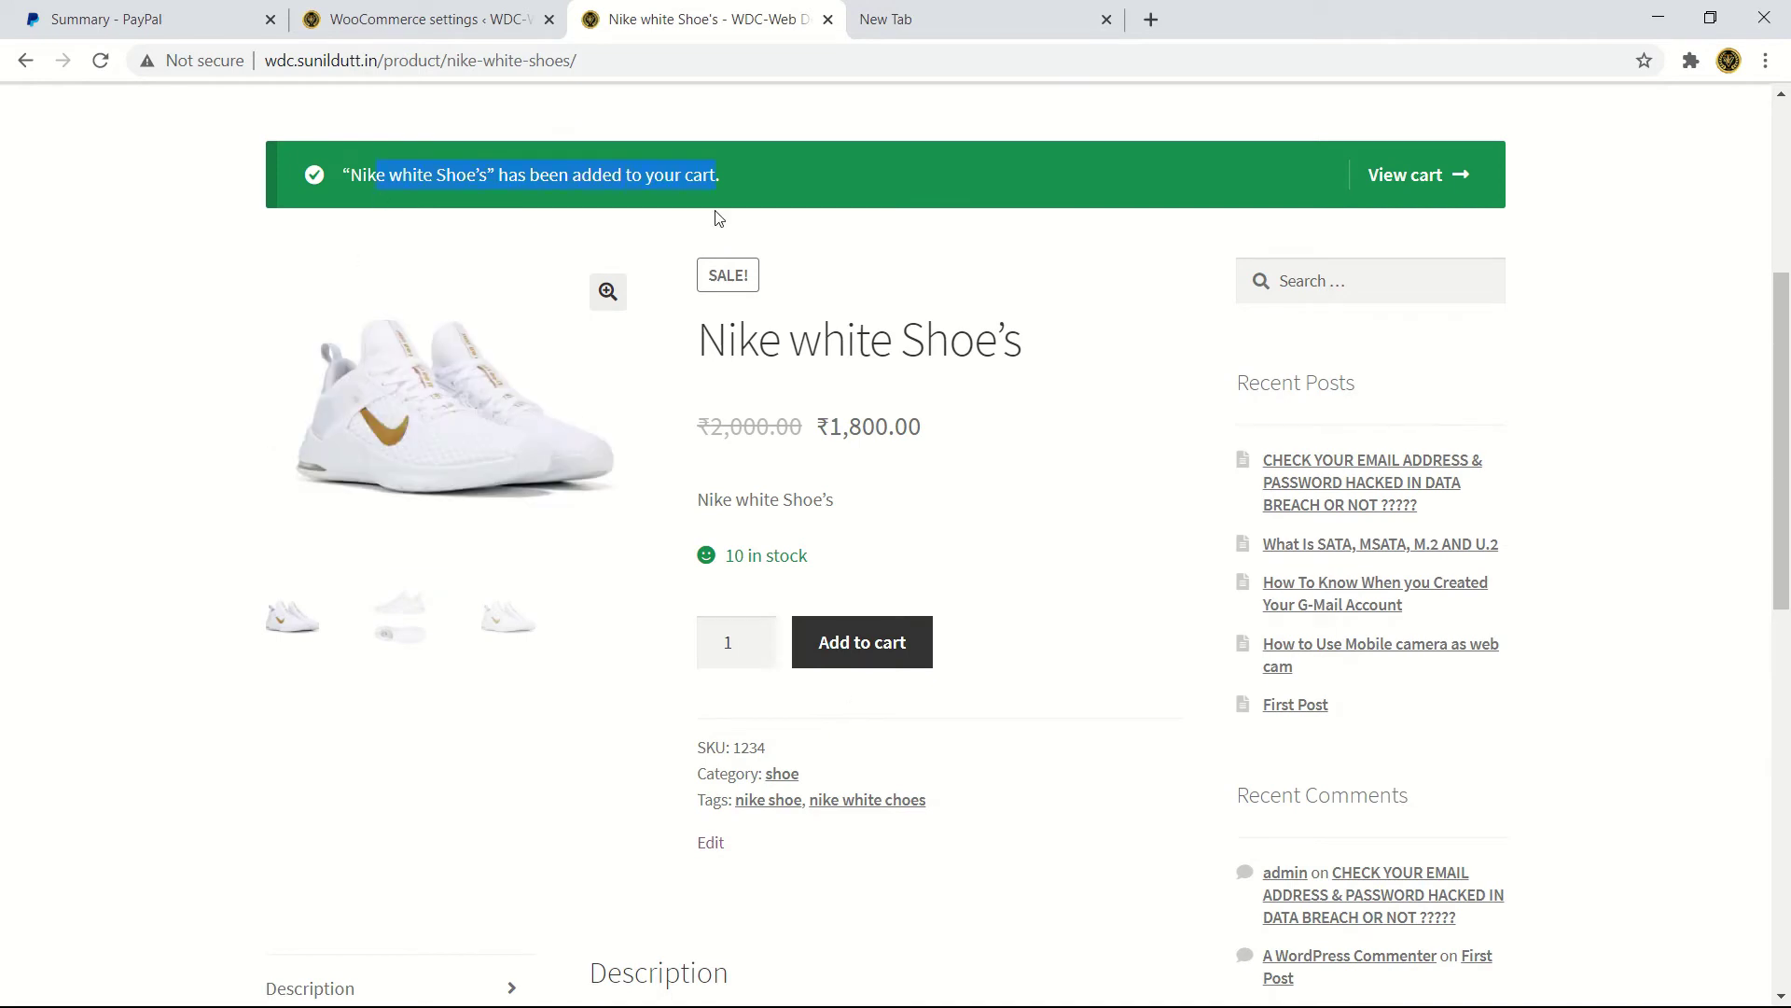
{"action": "left_click", "coordinate": [1413, 179]}
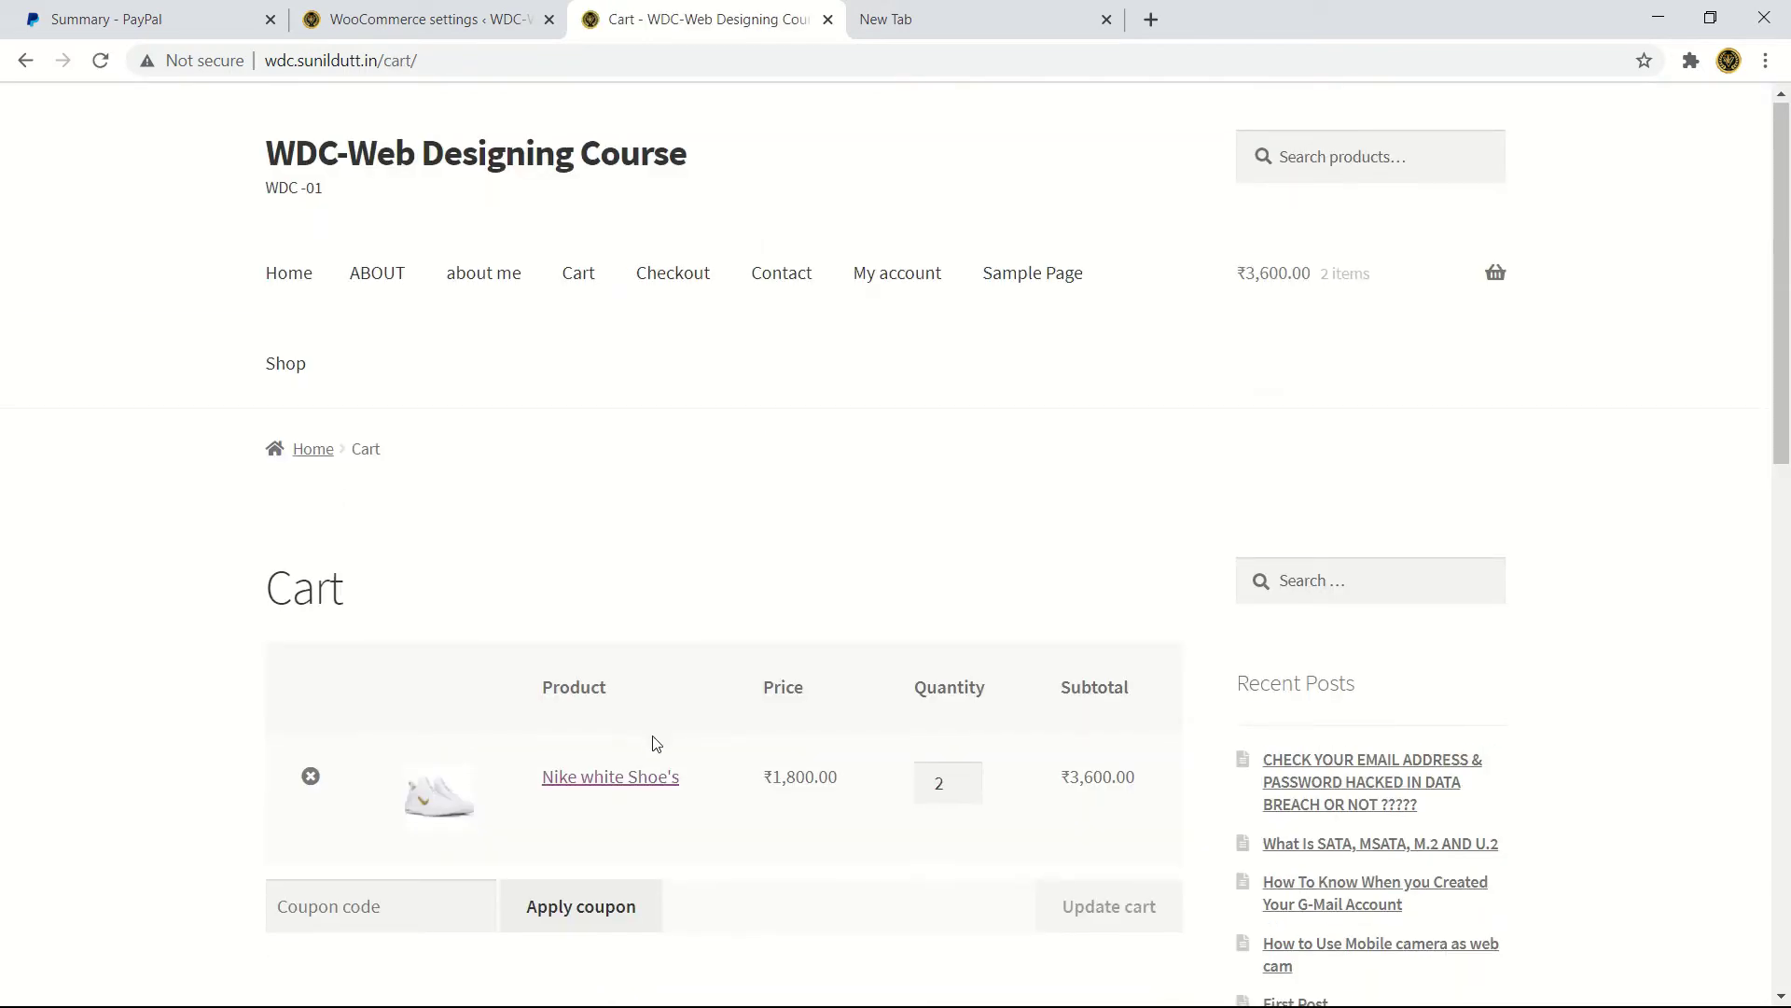
- Proceed from the ₹3,600.00 cart to the checkout page
{"action": "scroll", "coordinate": [709, 737], "scroll_direction": "down", "scroll_amount": 3}
{"action": "scroll", "coordinate": [703, 701], "scroll_direction": "down", "scroll_amount": 3}
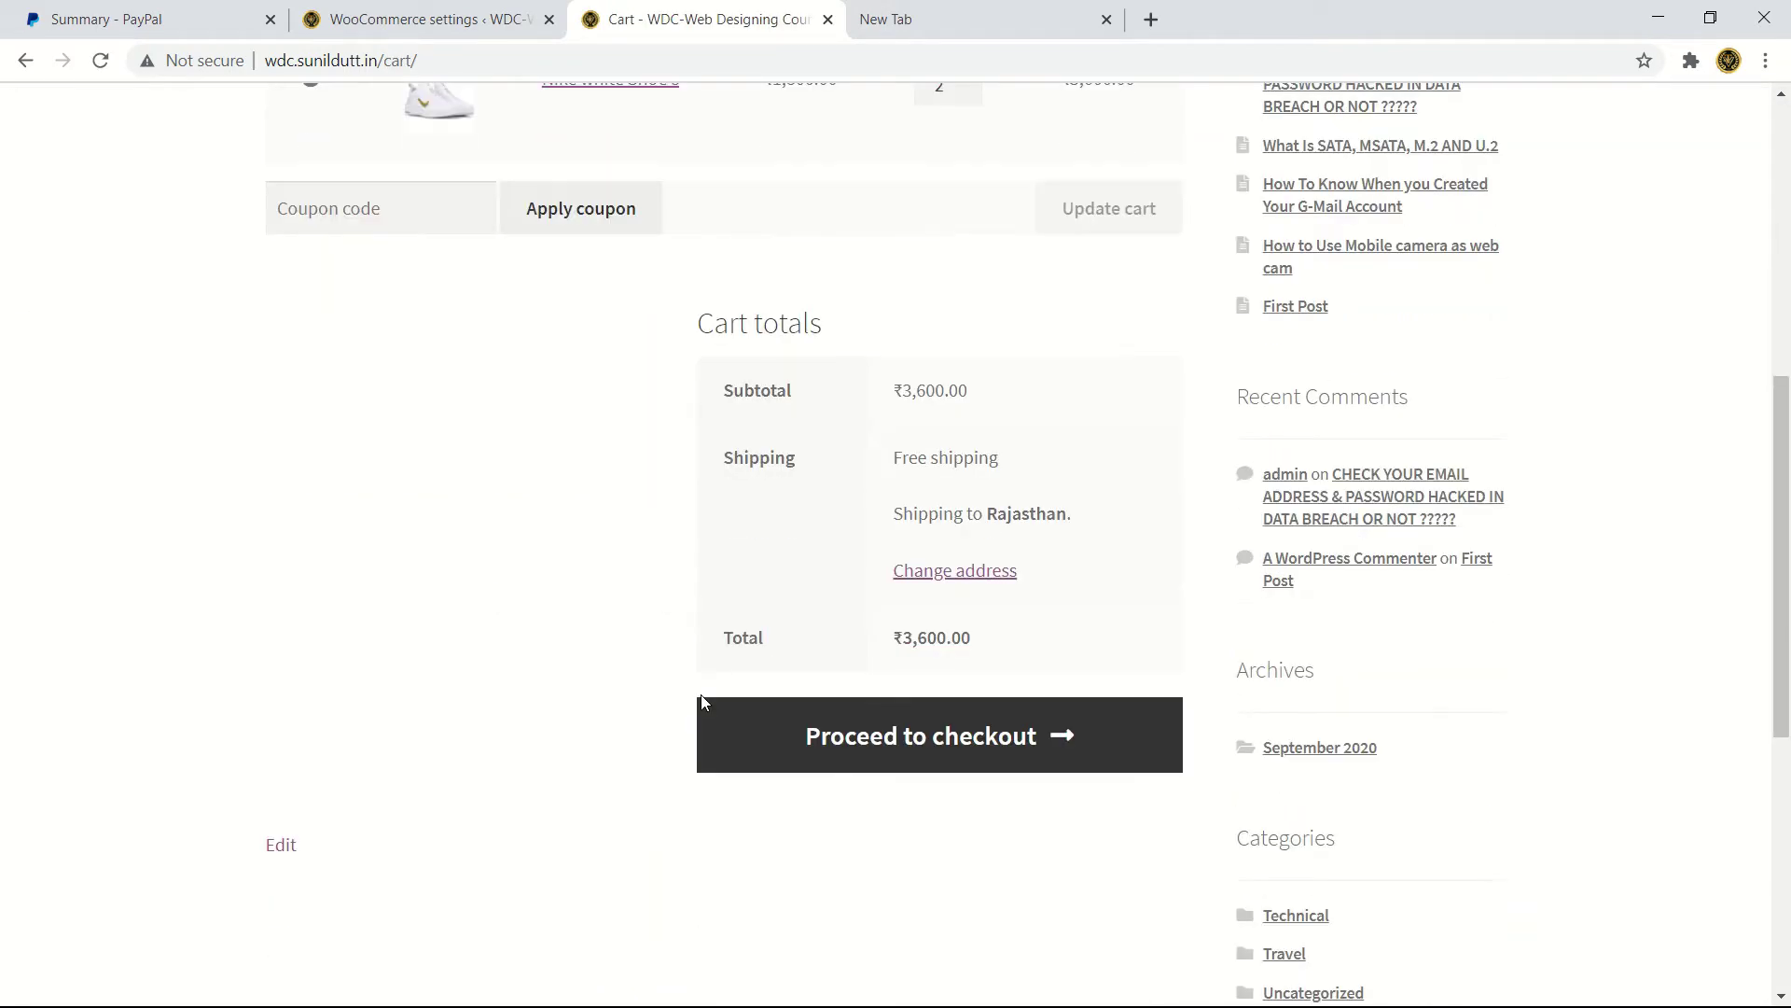
{"action": "left_click", "coordinate": [945, 741]}
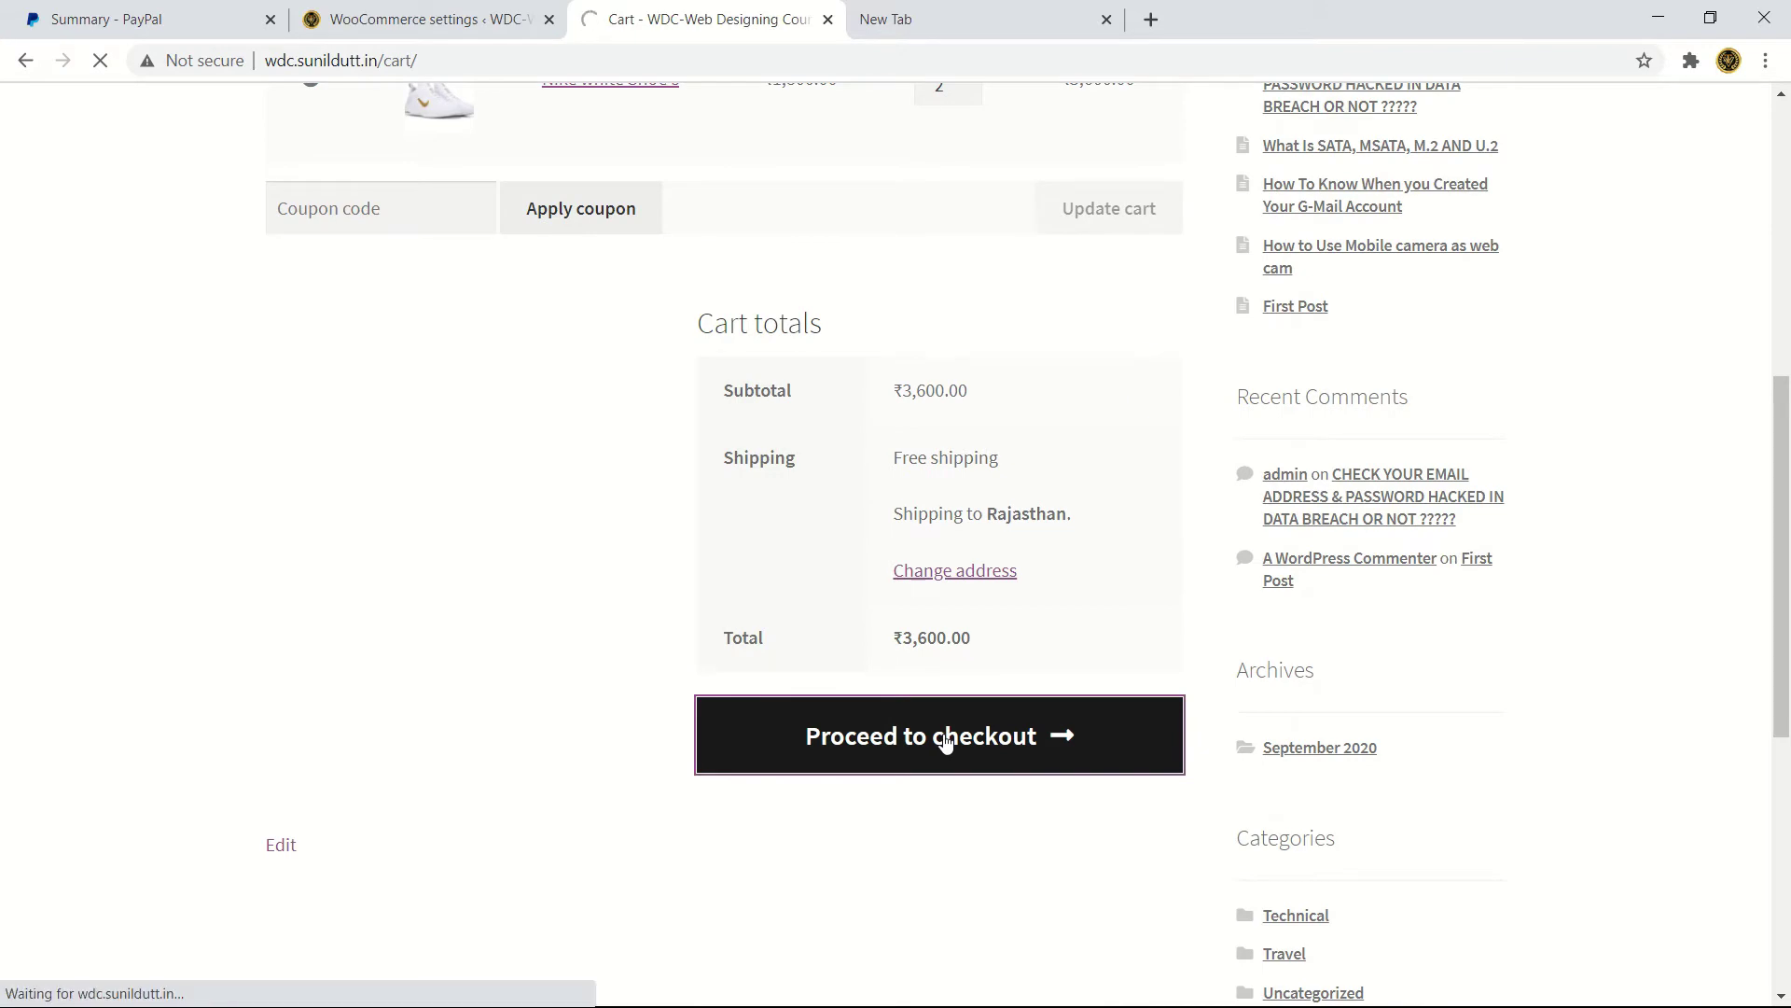
{"action": "scroll", "coordinate": [938, 633], "scroll_direction": "down", "scroll_amount": 4}
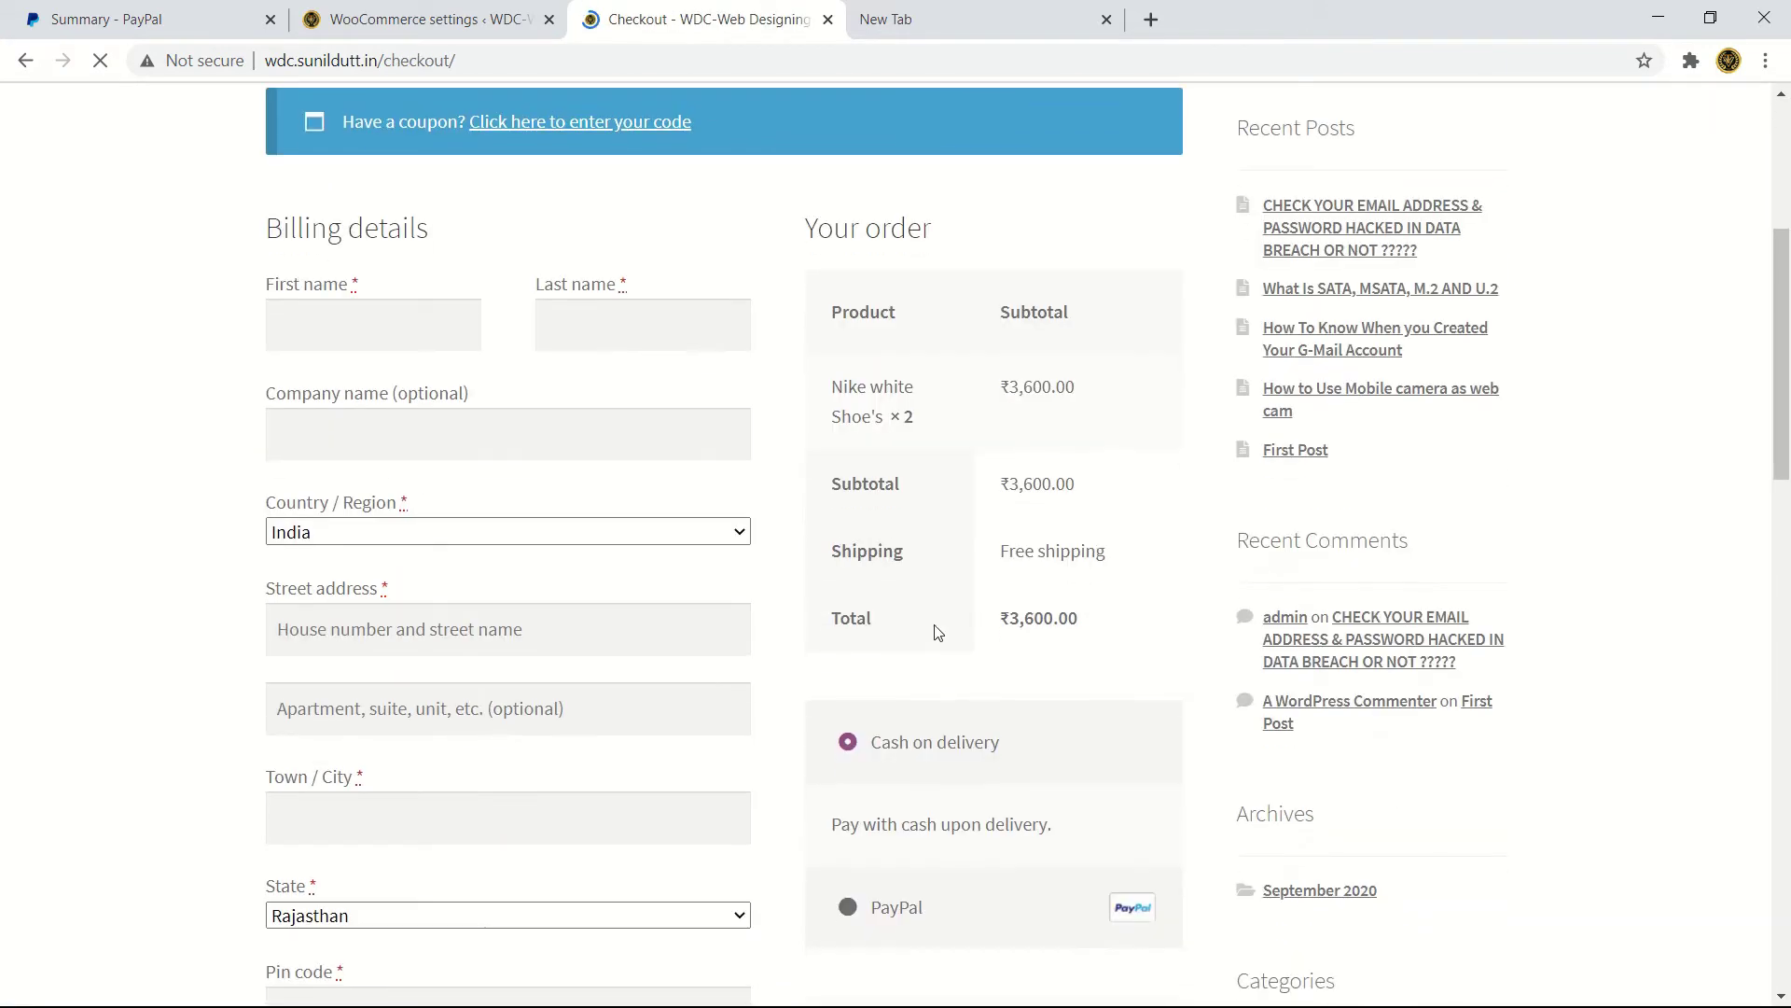
{"action": "scroll", "coordinate": [999, 765], "scroll_direction": "down", "scroll_amount": 1}
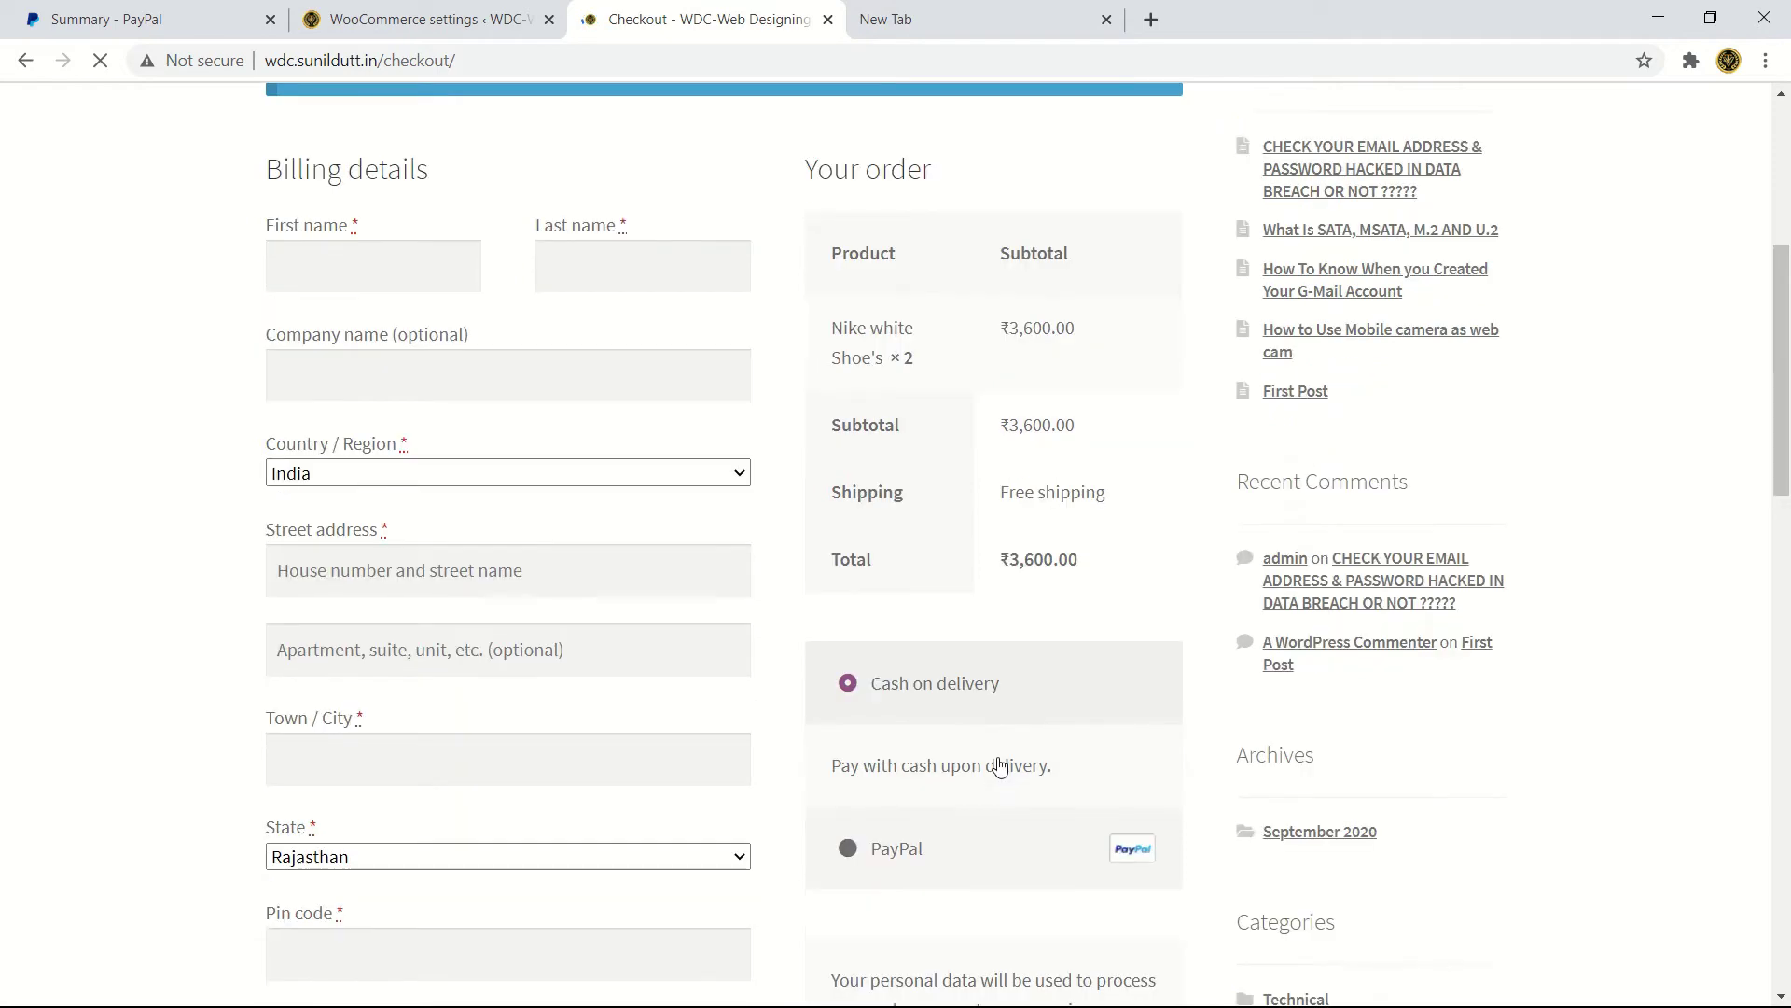
{"action": "scroll", "coordinate": [970, 737], "scroll_direction": "down", "scroll_amount": 2}
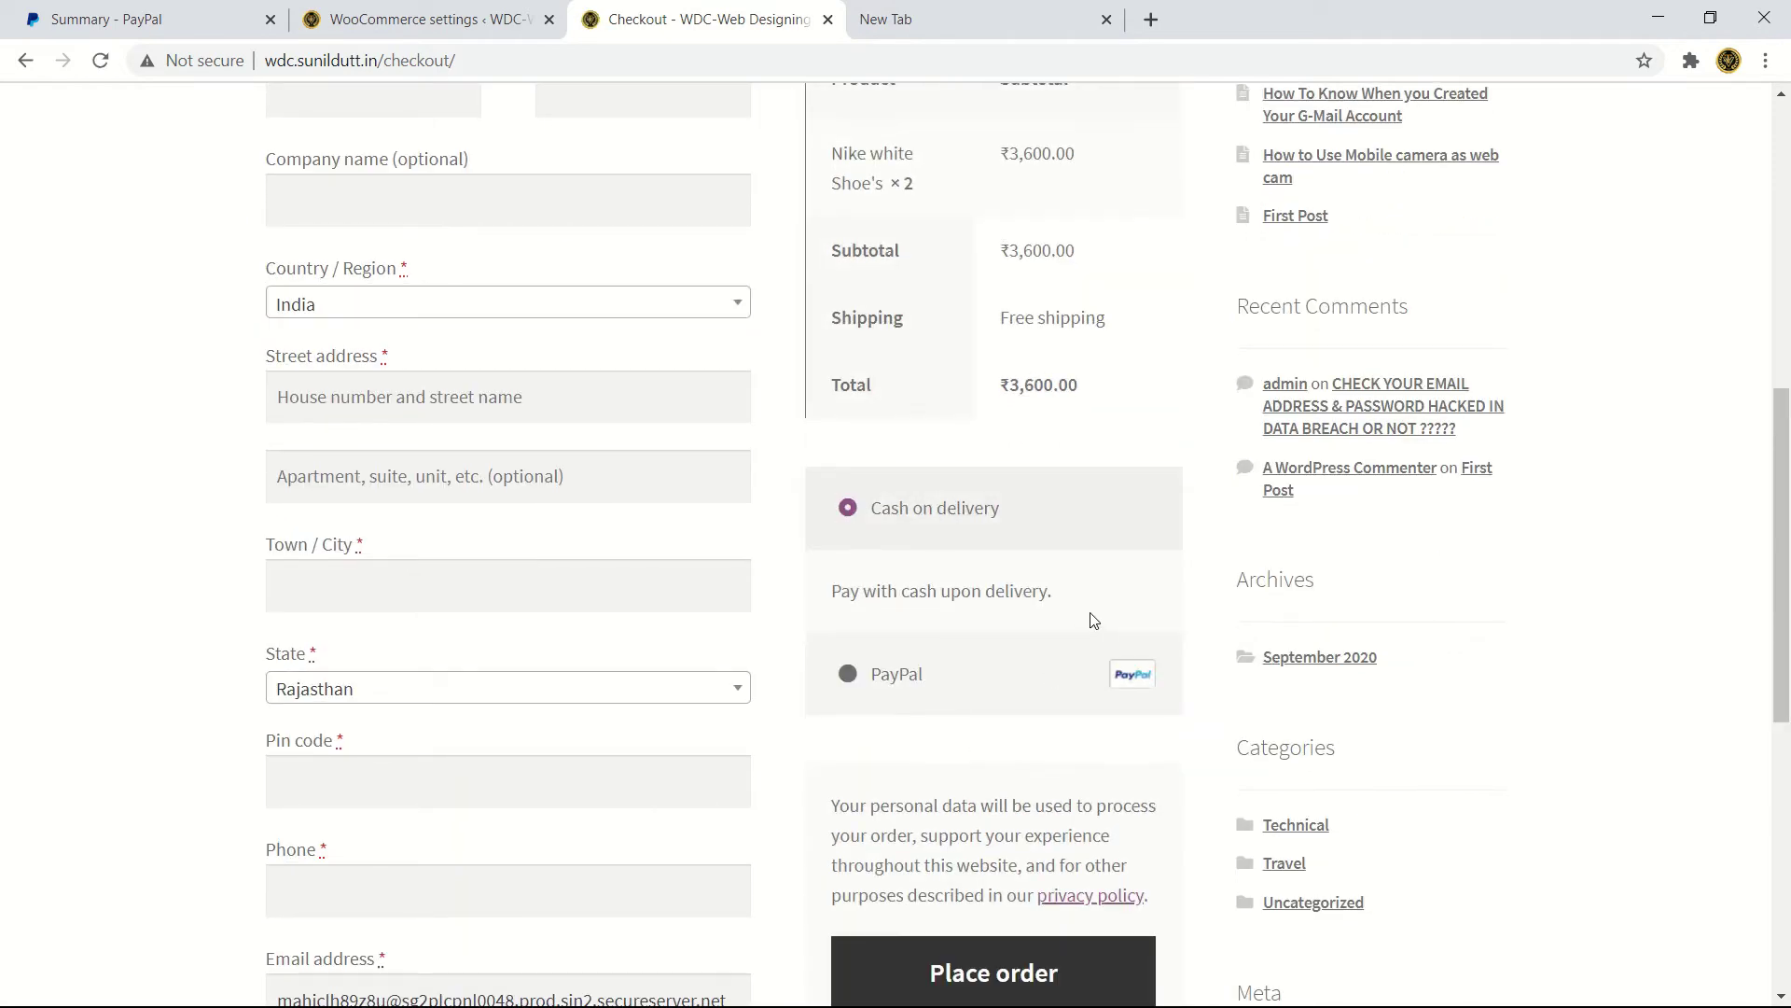
- Try PayPal as the payment method, then switch back to Cash on delivery
{"action": "left_click", "coordinate": [858, 673]}
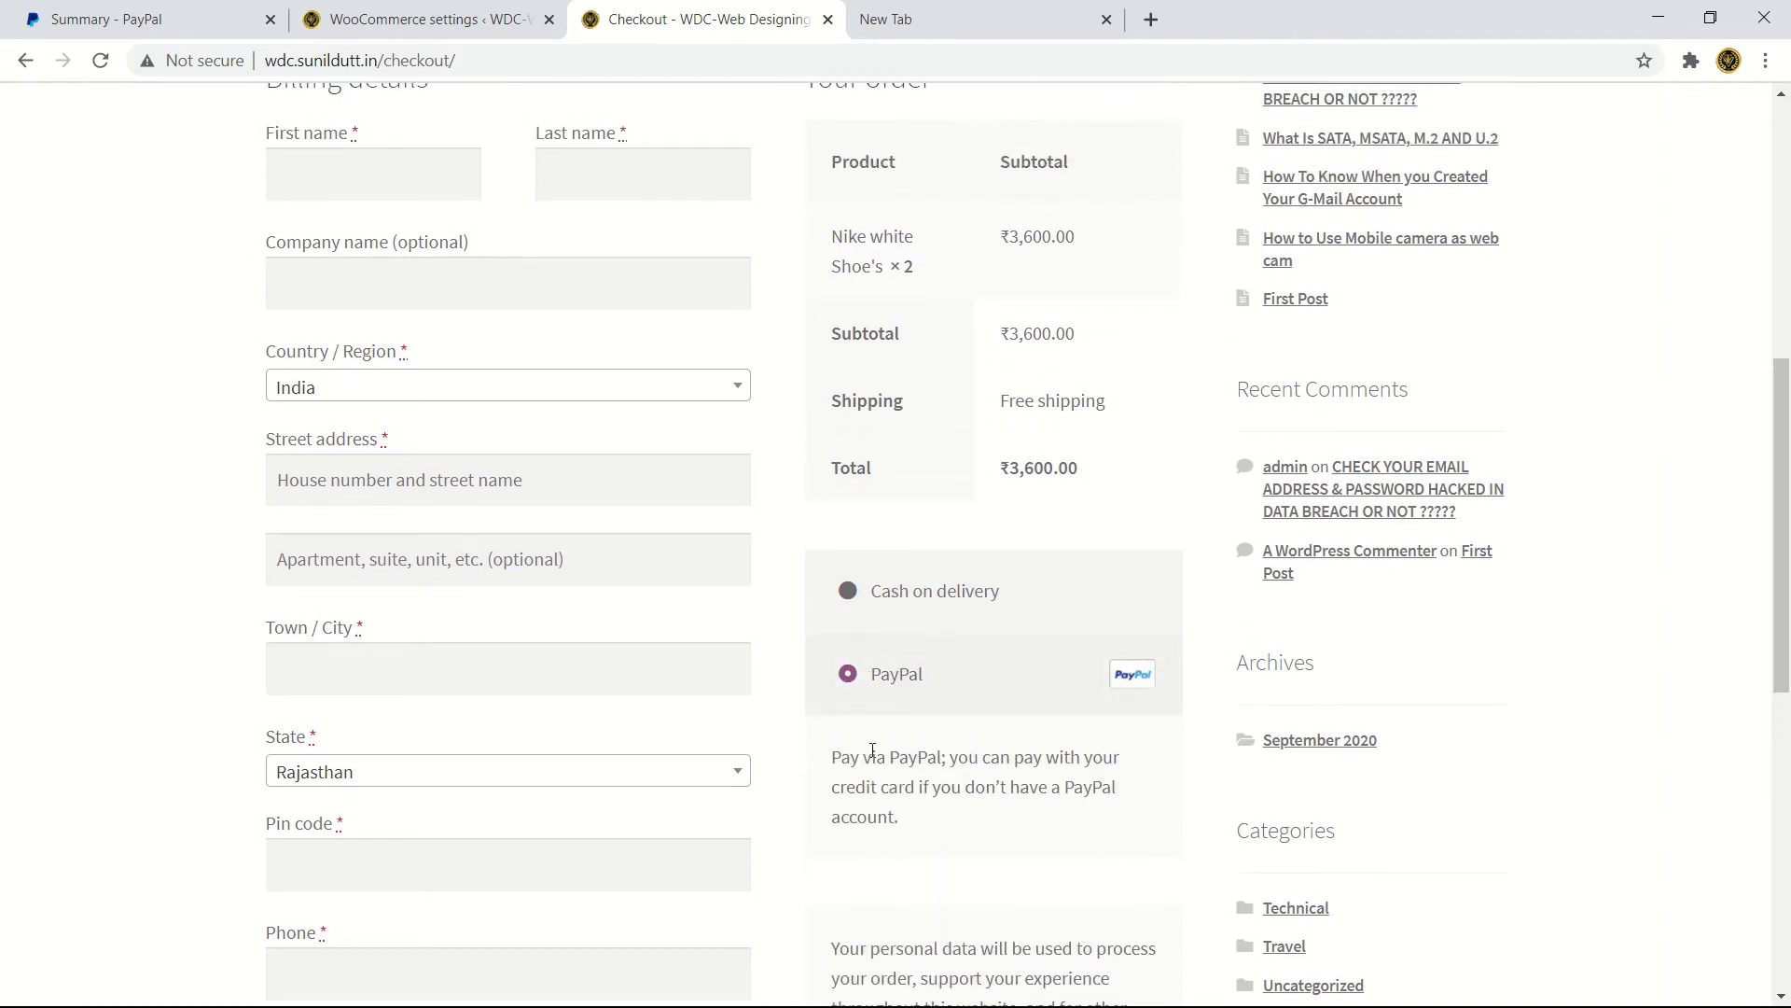
{"action": "left_click_drag", "start_coordinate": [864, 757], "coordinate": [1124, 824]}
{"action": "left_click", "coordinate": [913, 605]}
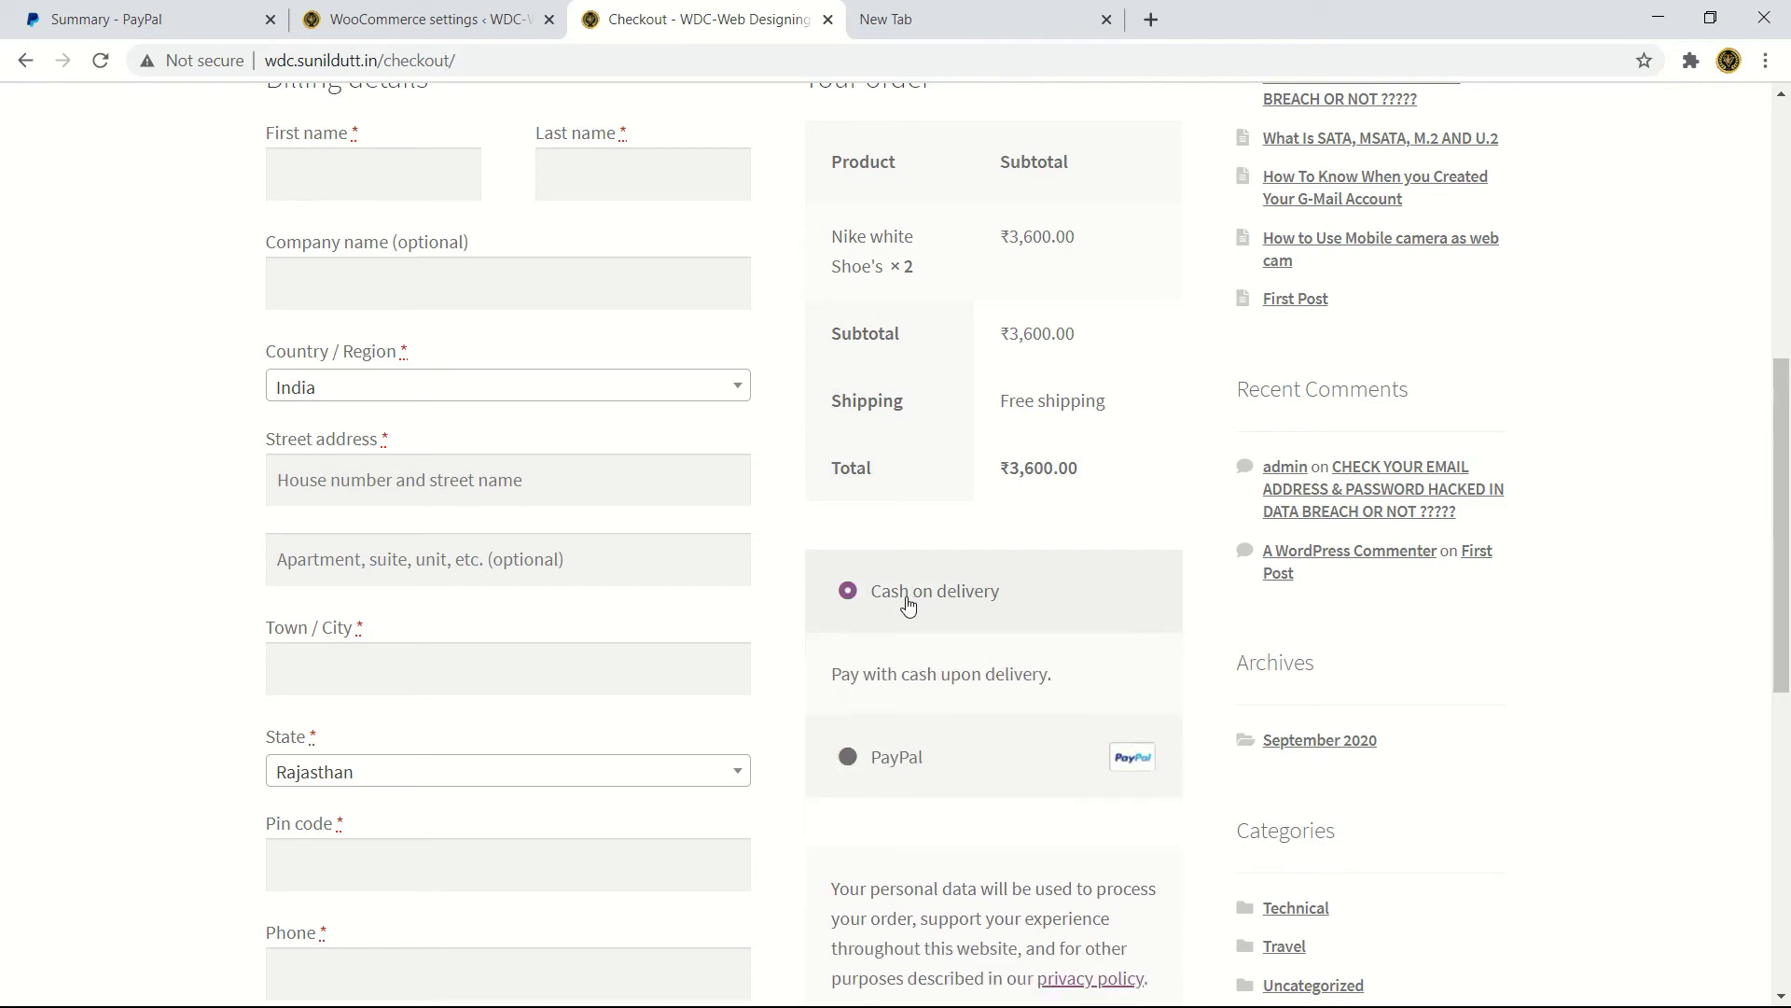
{"action": "scroll", "coordinate": [393, 184], "scroll_direction": "up", "scroll_amount": 3}
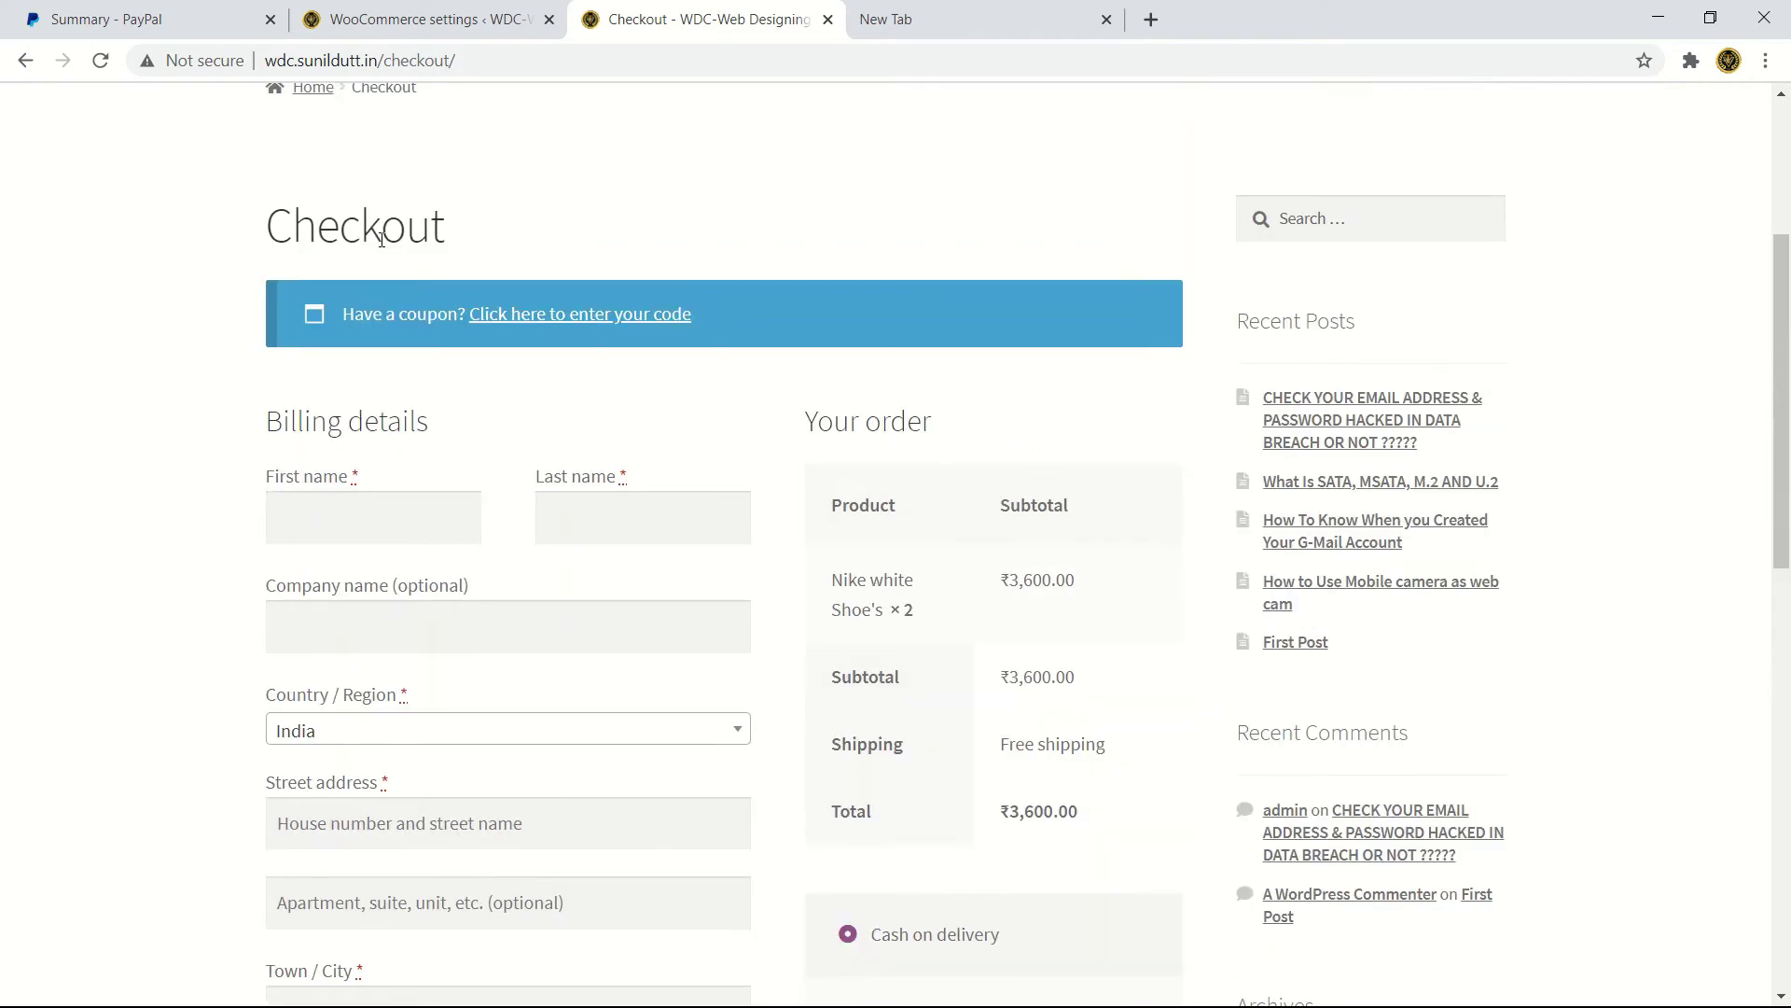
- Enter the customer's first and last name in the checkout billing details
{"action": "left_click", "coordinate": [337, 515]}
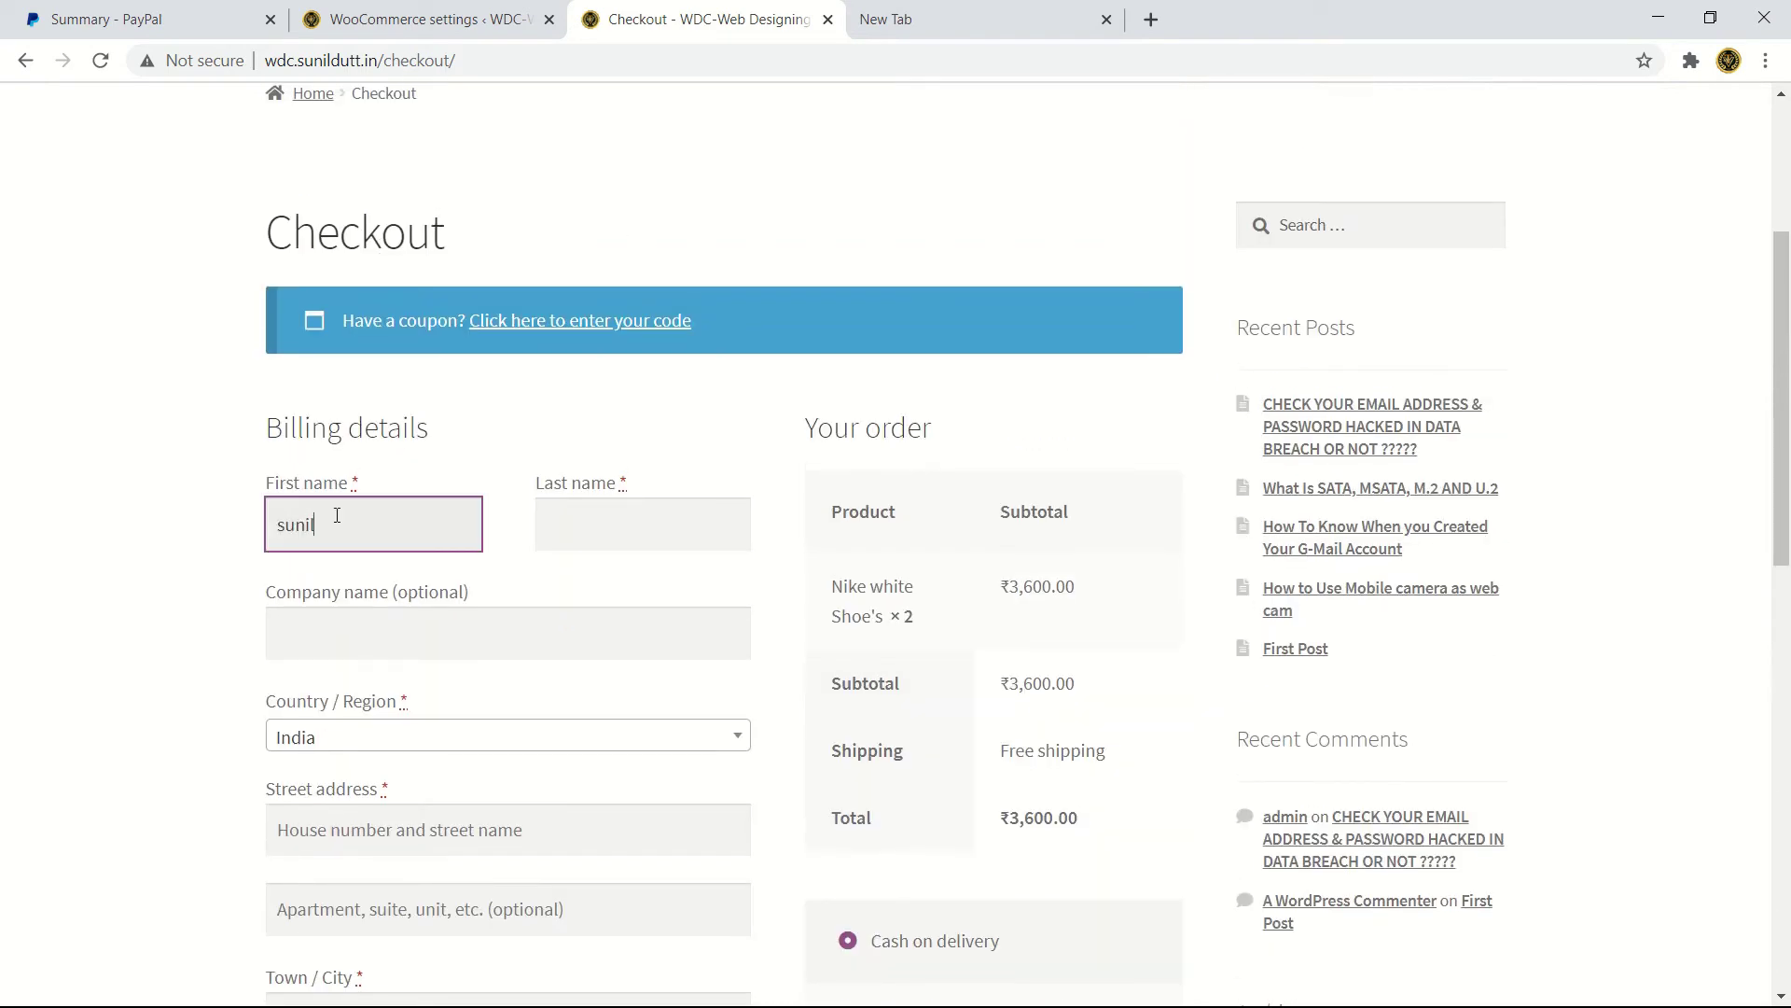
{"action": "left_click", "coordinate": [595, 521]}
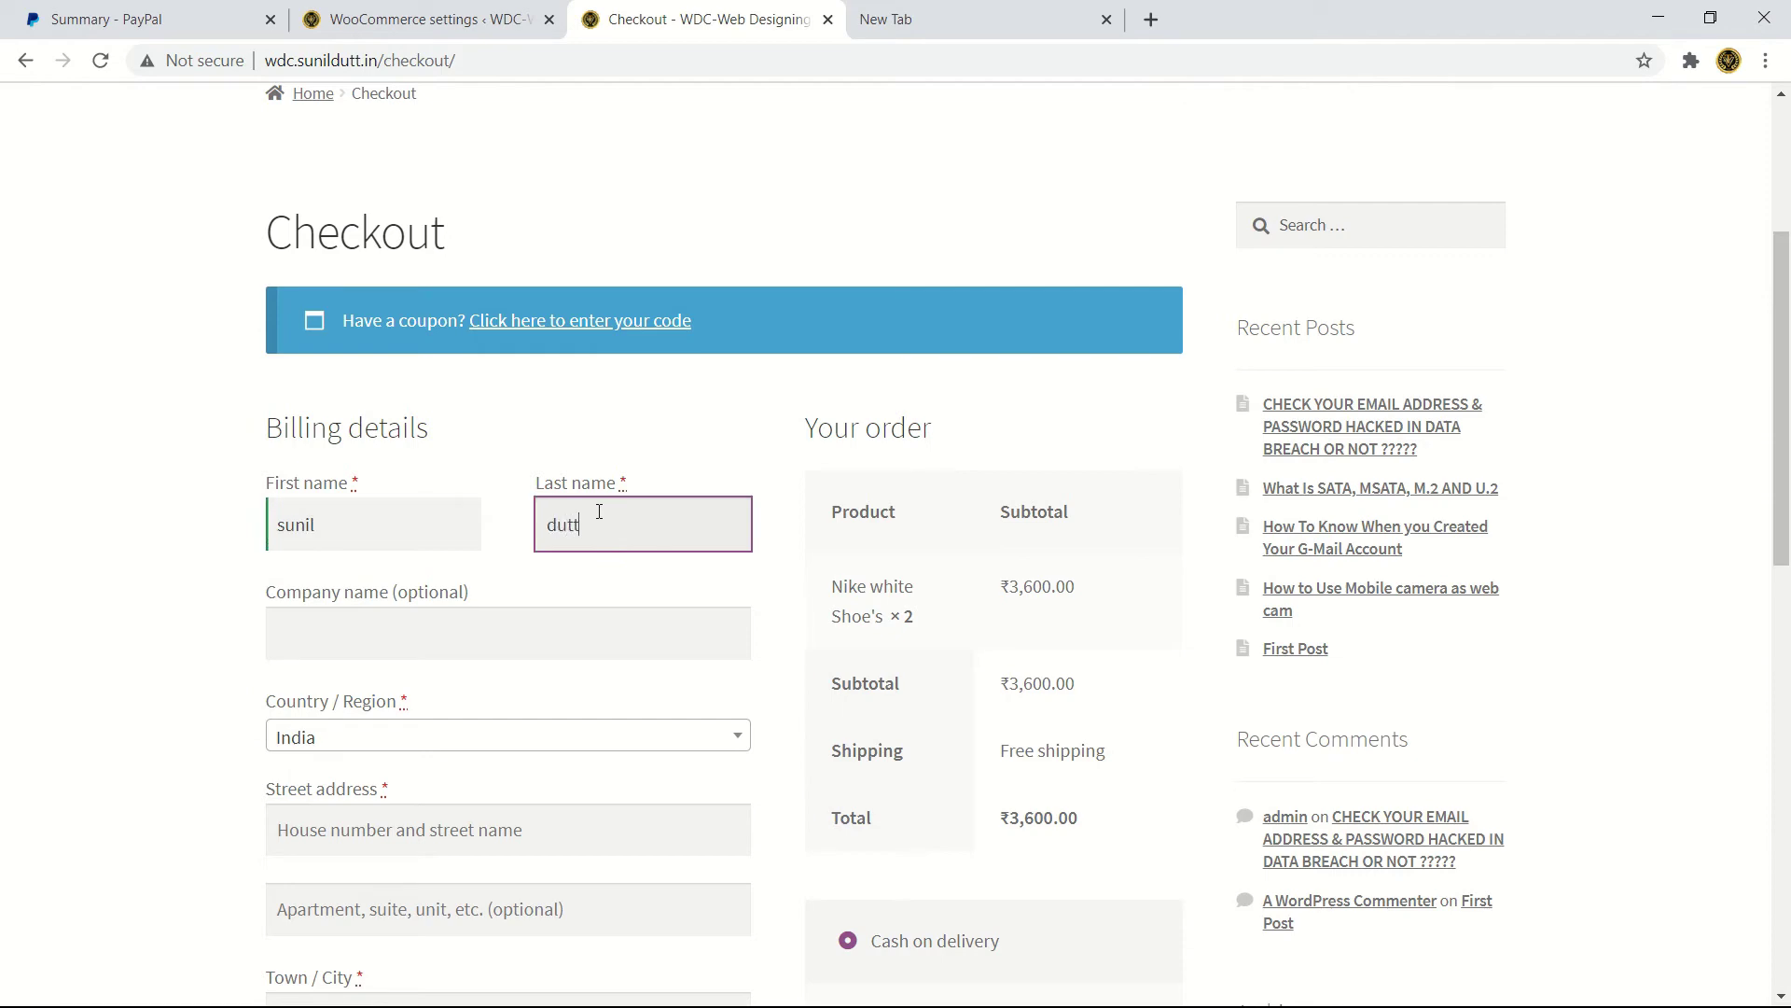
{"action": "left_click", "coordinate": [510, 626]}
{"action": "scroll", "coordinate": [504, 634], "scroll_direction": "down", "scroll_amount": 2}
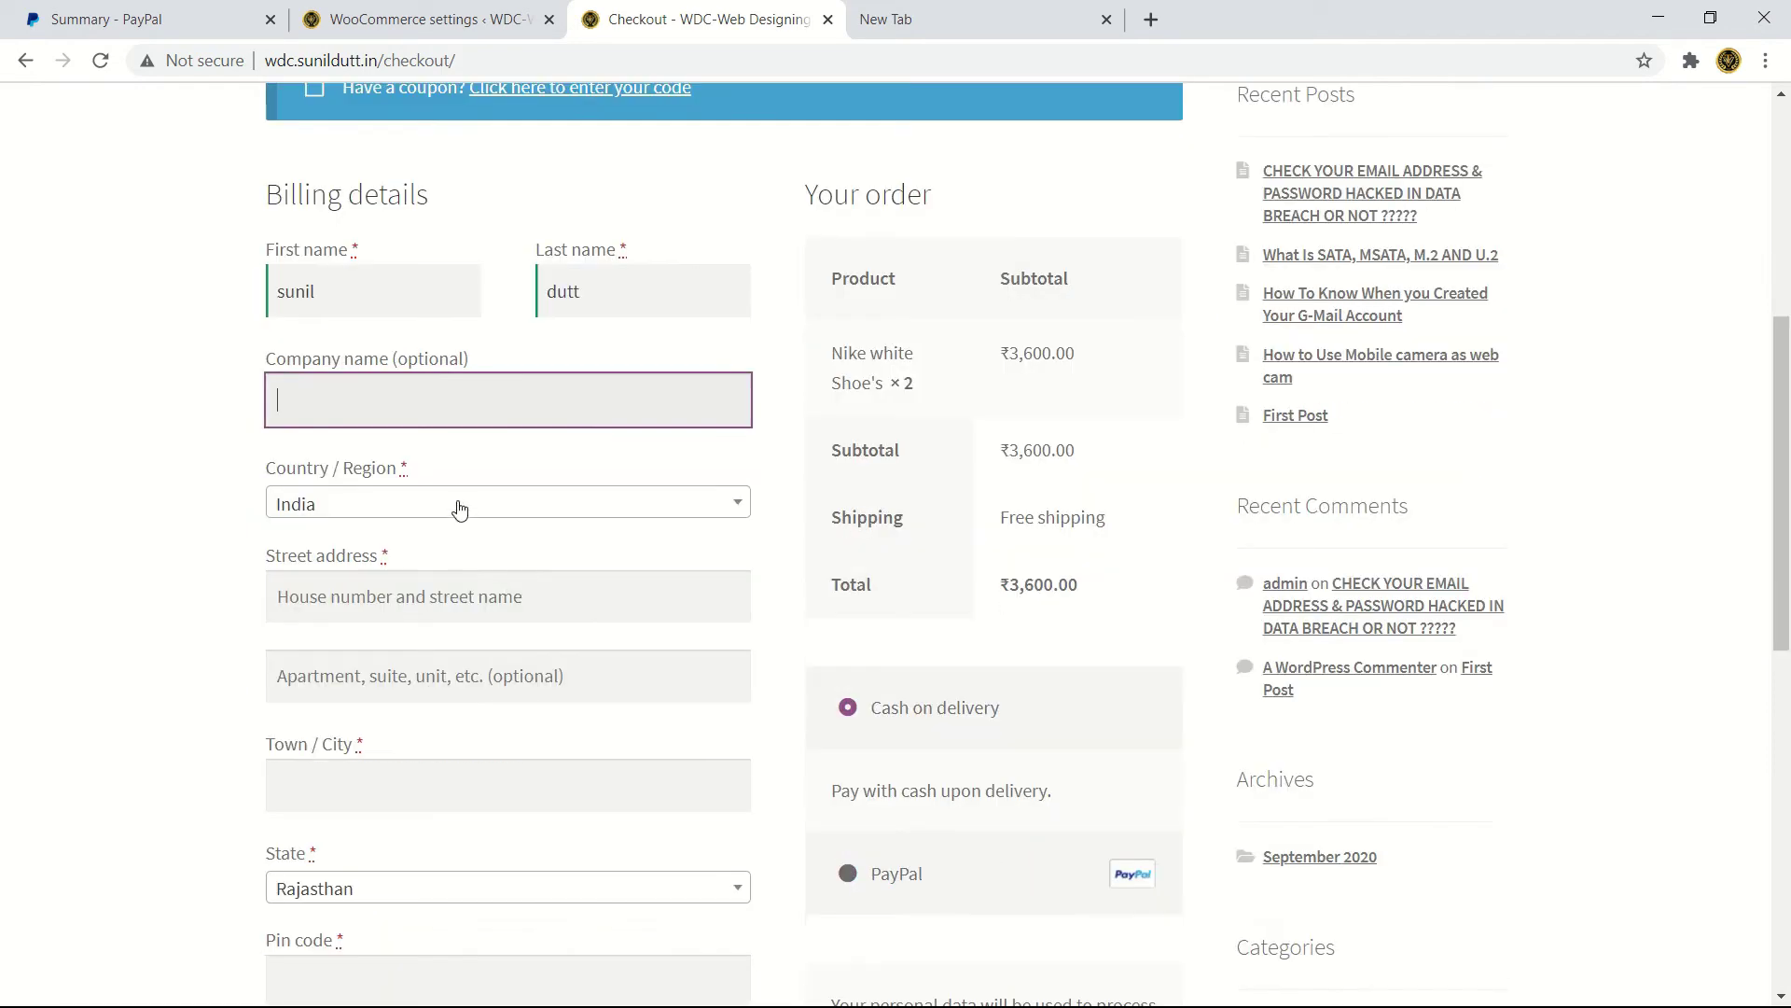
- Keep India as the country and enter the customer's street address
{"action": "left_click", "coordinate": [459, 506]}
{"action": "left_click", "coordinate": [459, 506]}
{"action": "left_click", "coordinate": [471, 584]}
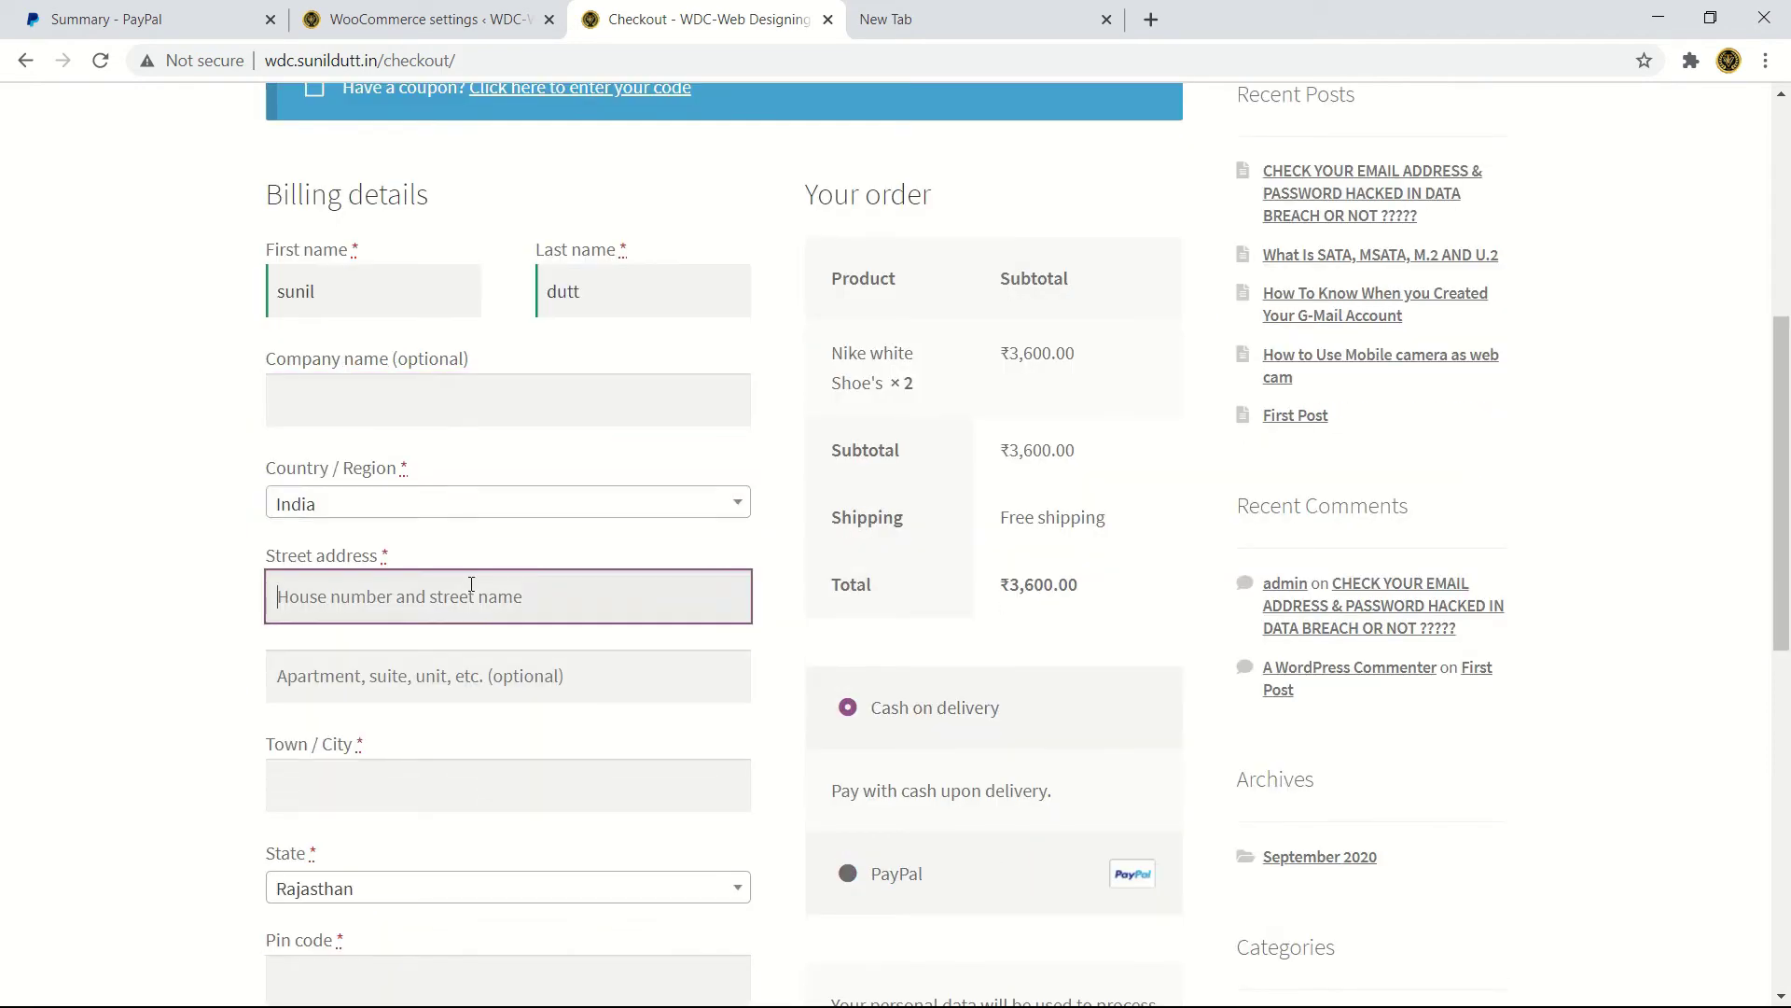
{"action": "type", "text": "no"}
{"action": "type", "text": "neemrana"}
{"action": "left_click", "coordinate": [446, 691]}
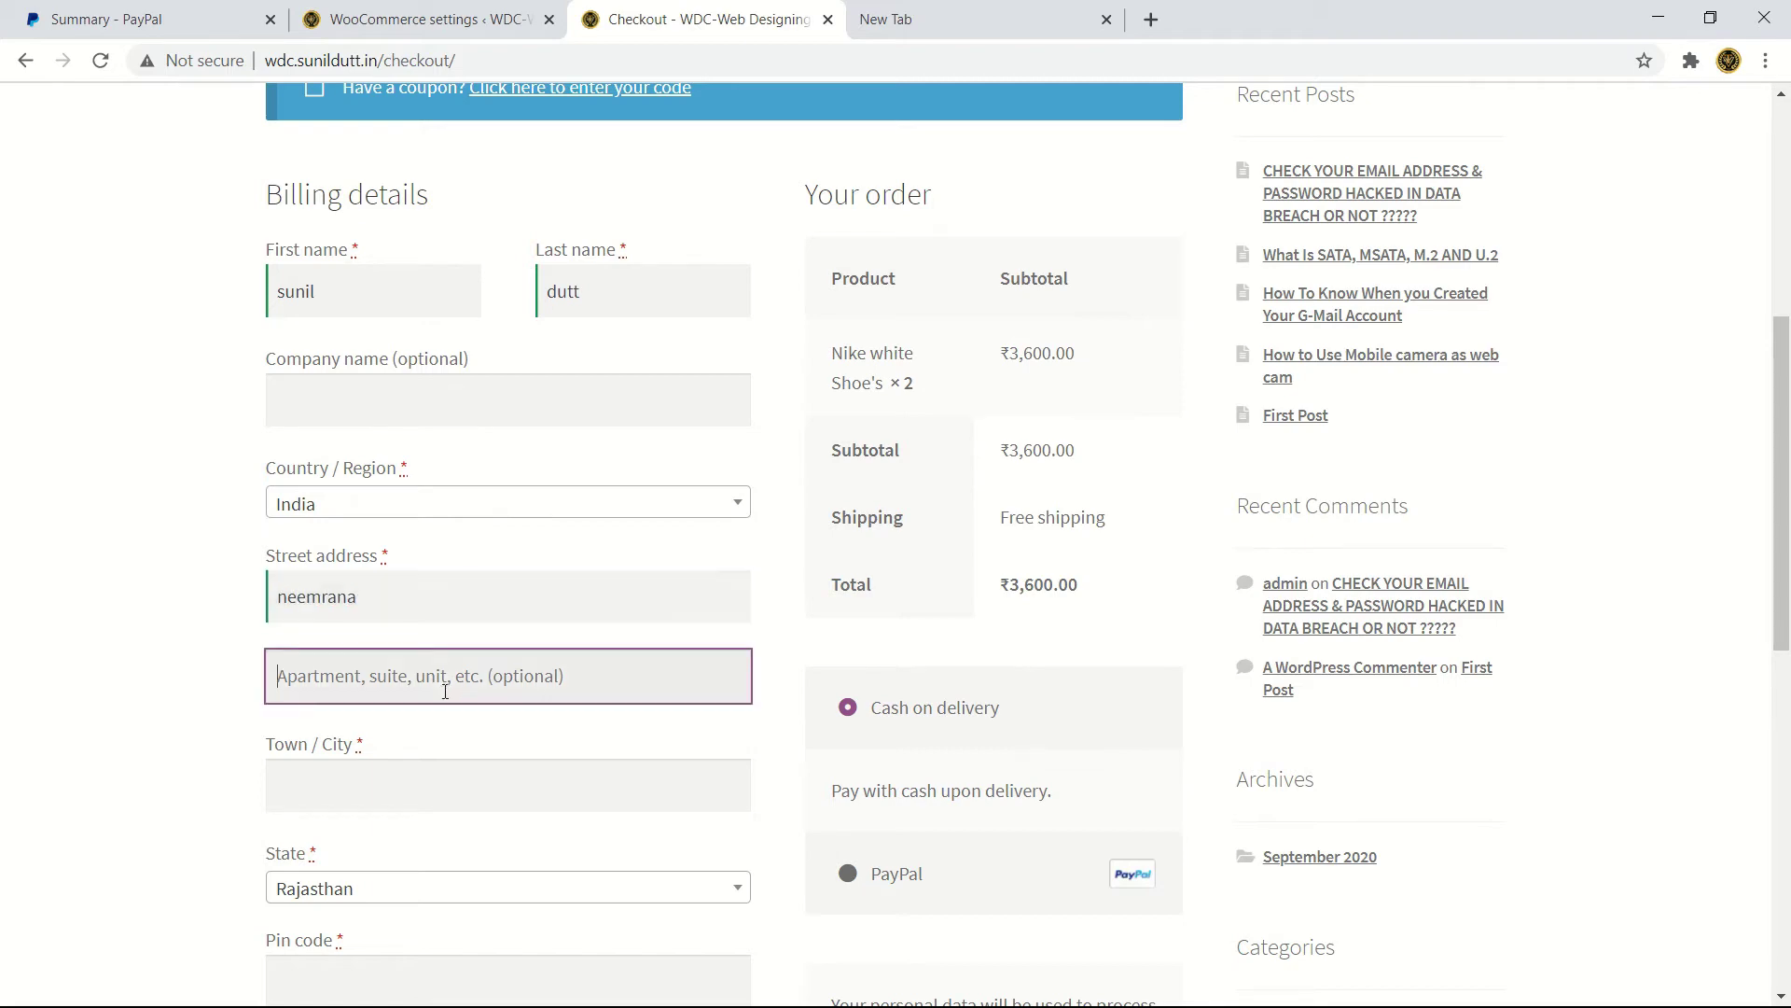
{"action": "scroll", "coordinate": [415, 709], "scroll_direction": "down", "scroll_amount": 2}
- Enter the customer's town or city in the billing address
{"action": "left_click", "coordinate": [419, 570]}
{"action": "type", "text": "a"}
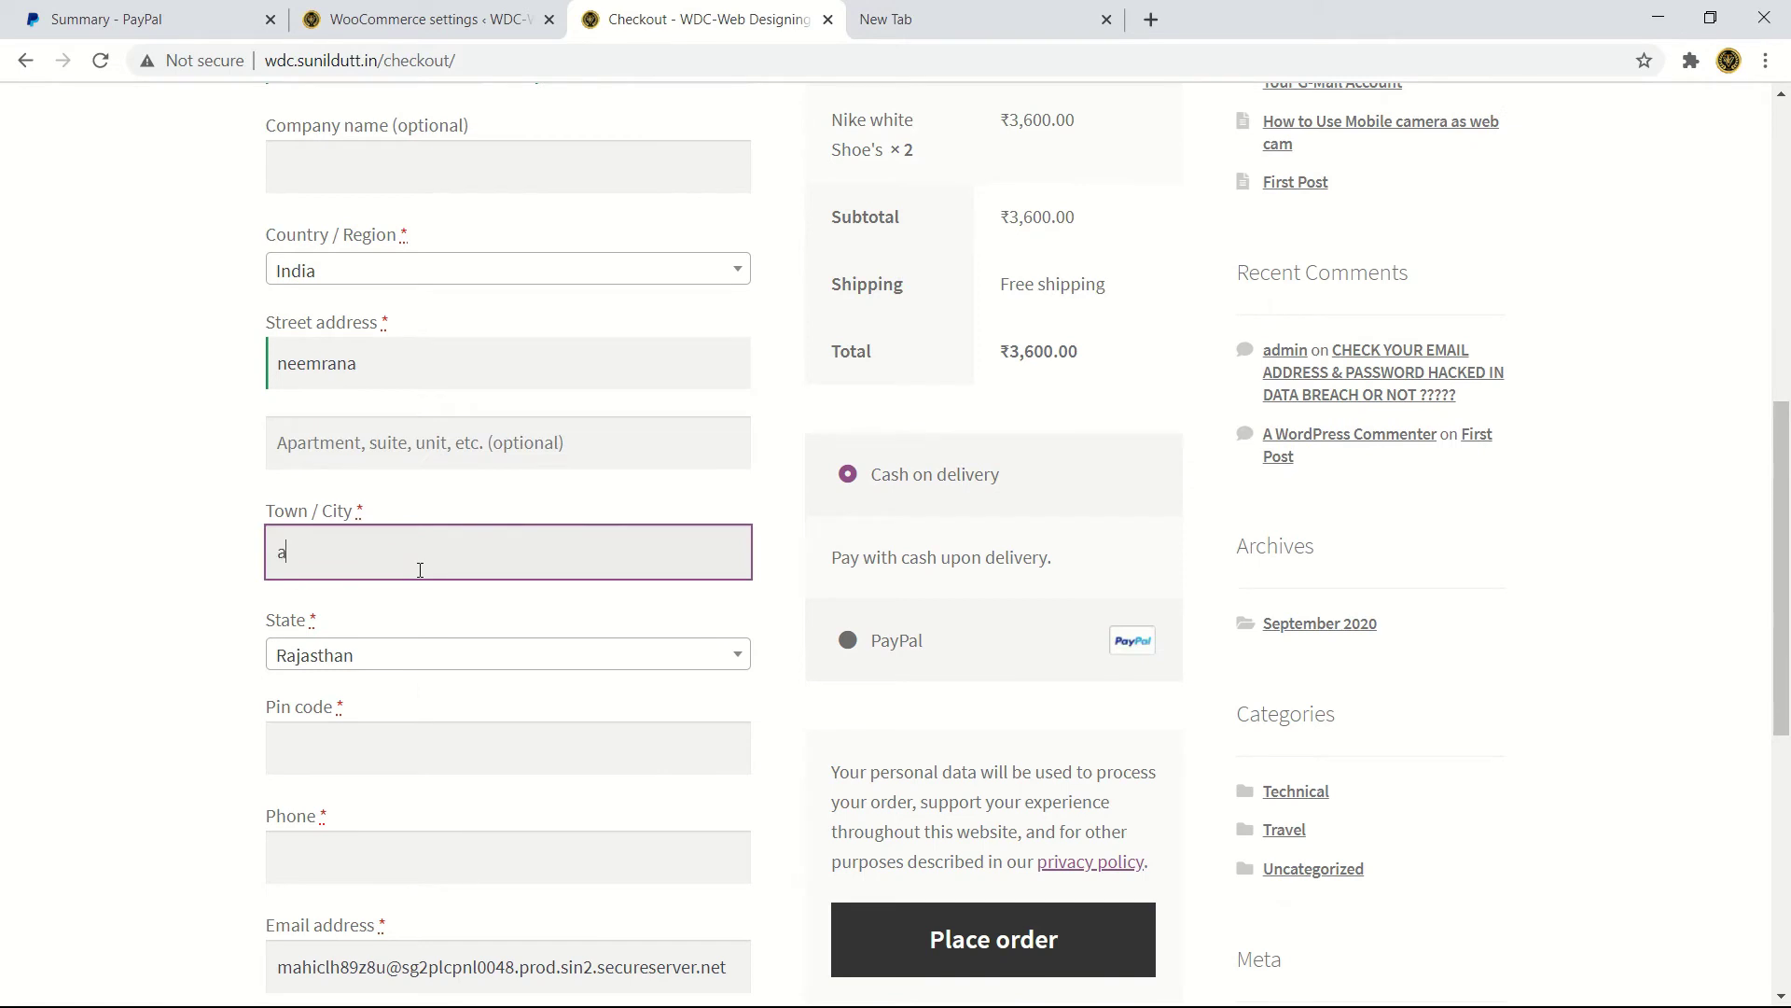
{"action": "type", "text": "lwar"}
{"action": "left_click", "coordinate": [302, 742]}
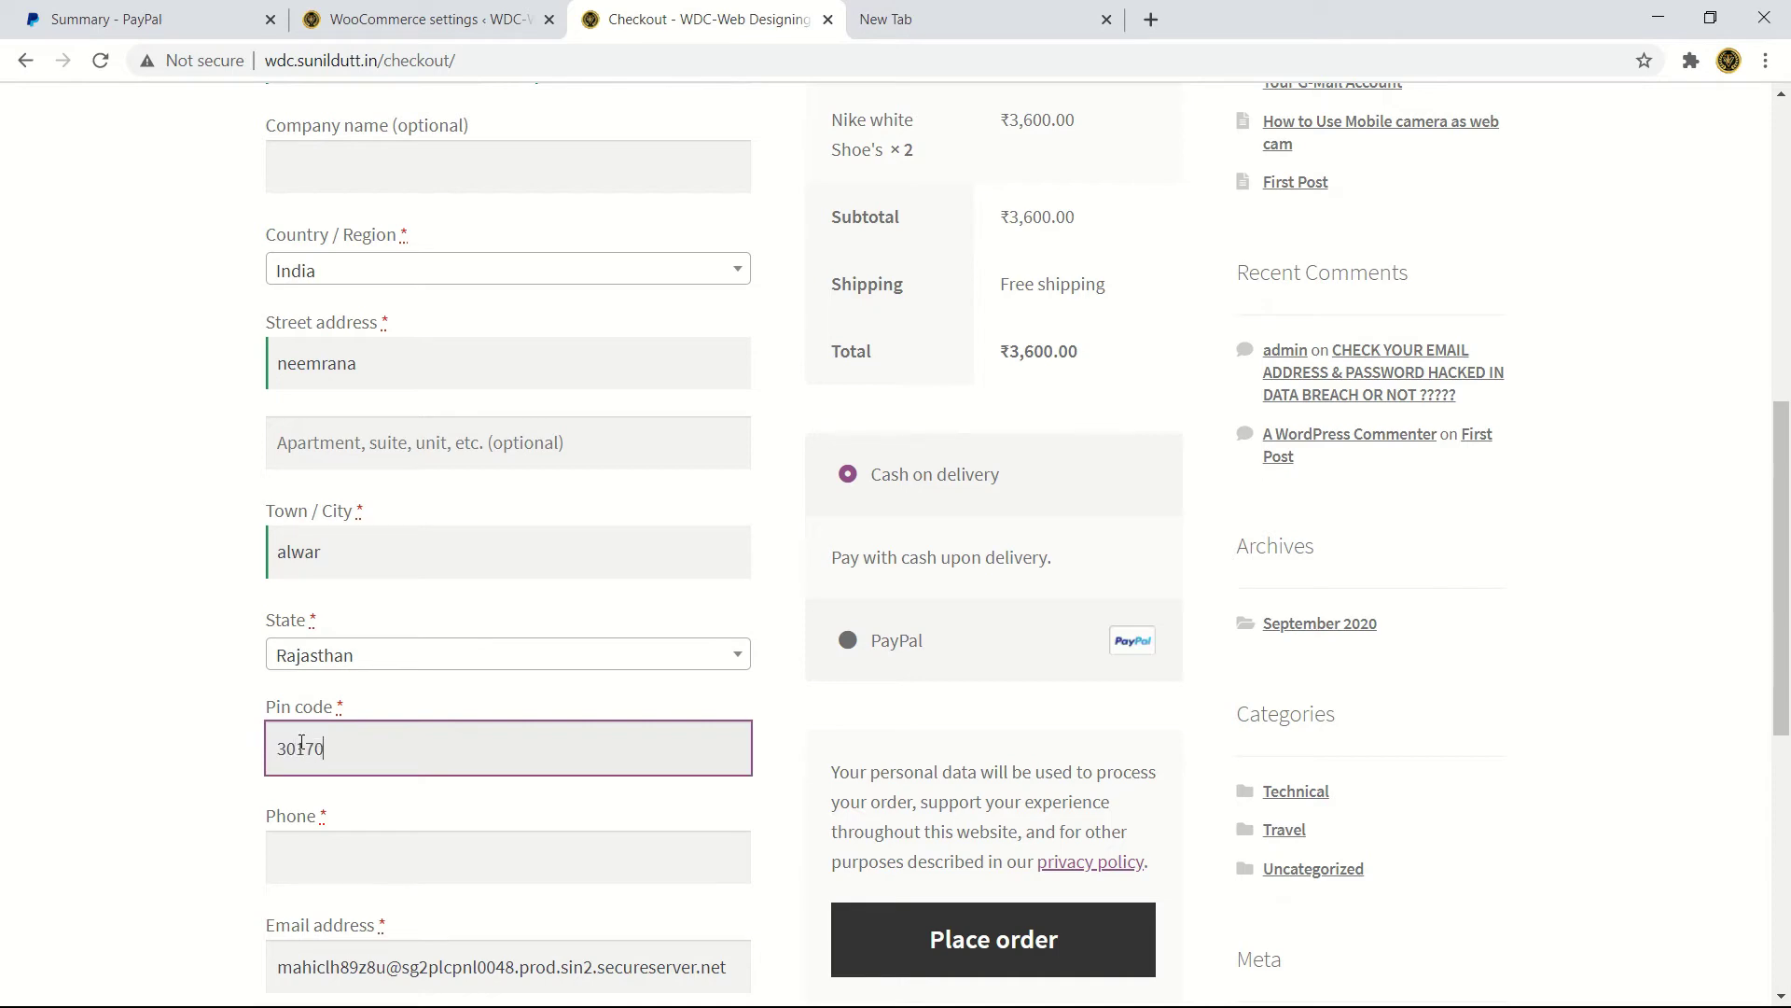
{"action": "scroll", "coordinate": [302, 741], "scroll_direction": "down", "scroll_amount": 1}
{"action": "left_click", "coordinate": [313, 746]}
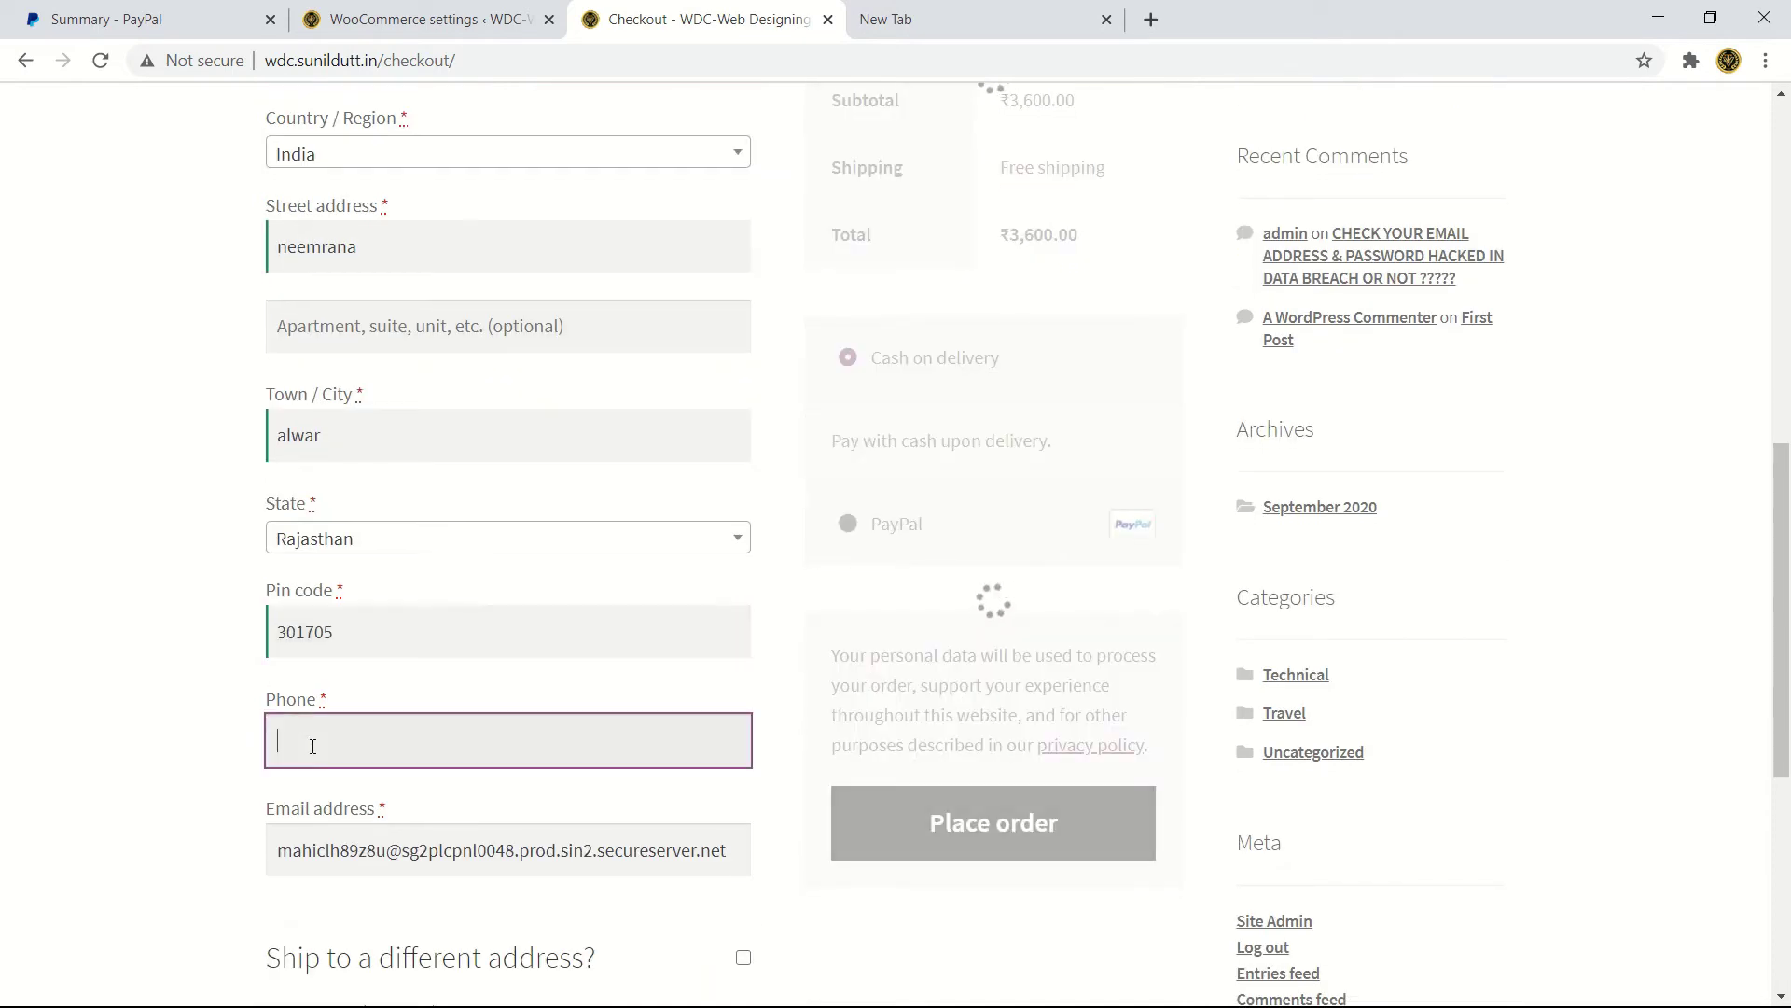
{"action": "scroll", "coordinate": [312, 746], "scroll_direction": "down", "scroll_amount": 2}
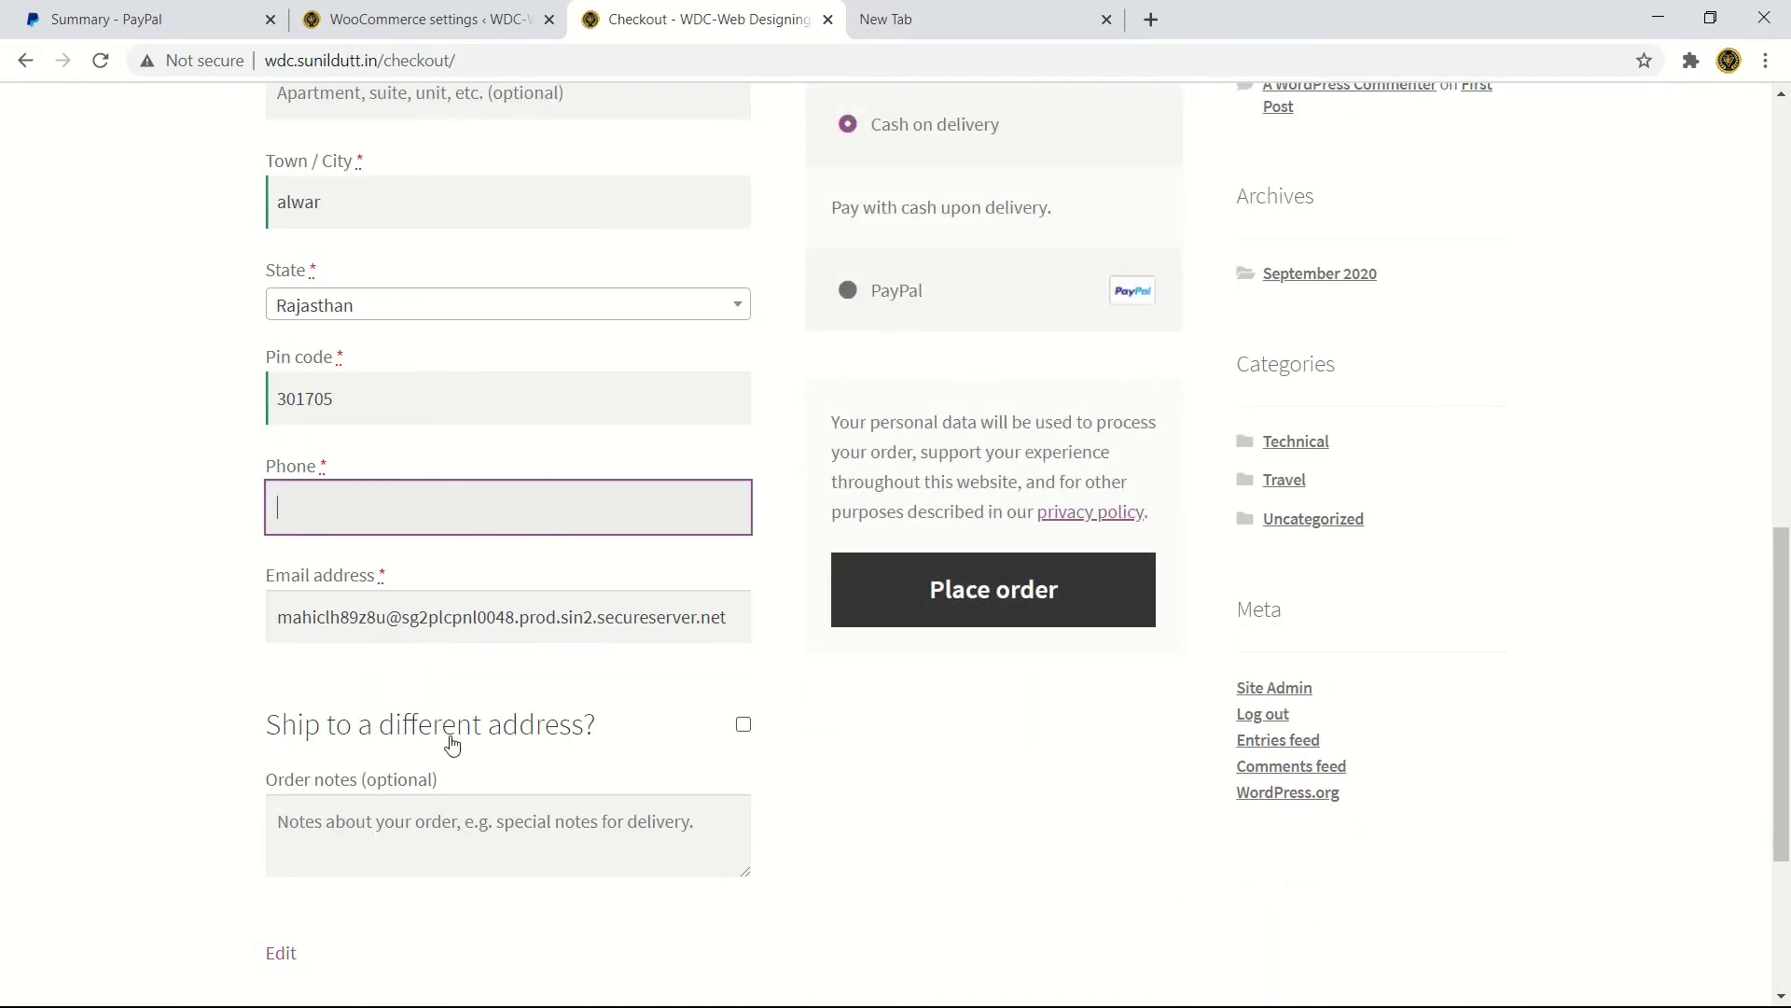
{"action": "scroll", "coordinate": [344, 748], "scroll_direction": "down", "scroll_amount": 2}
- Add 'a' as the order note
{"action": "left_click", "coordinate": [344, 597]}
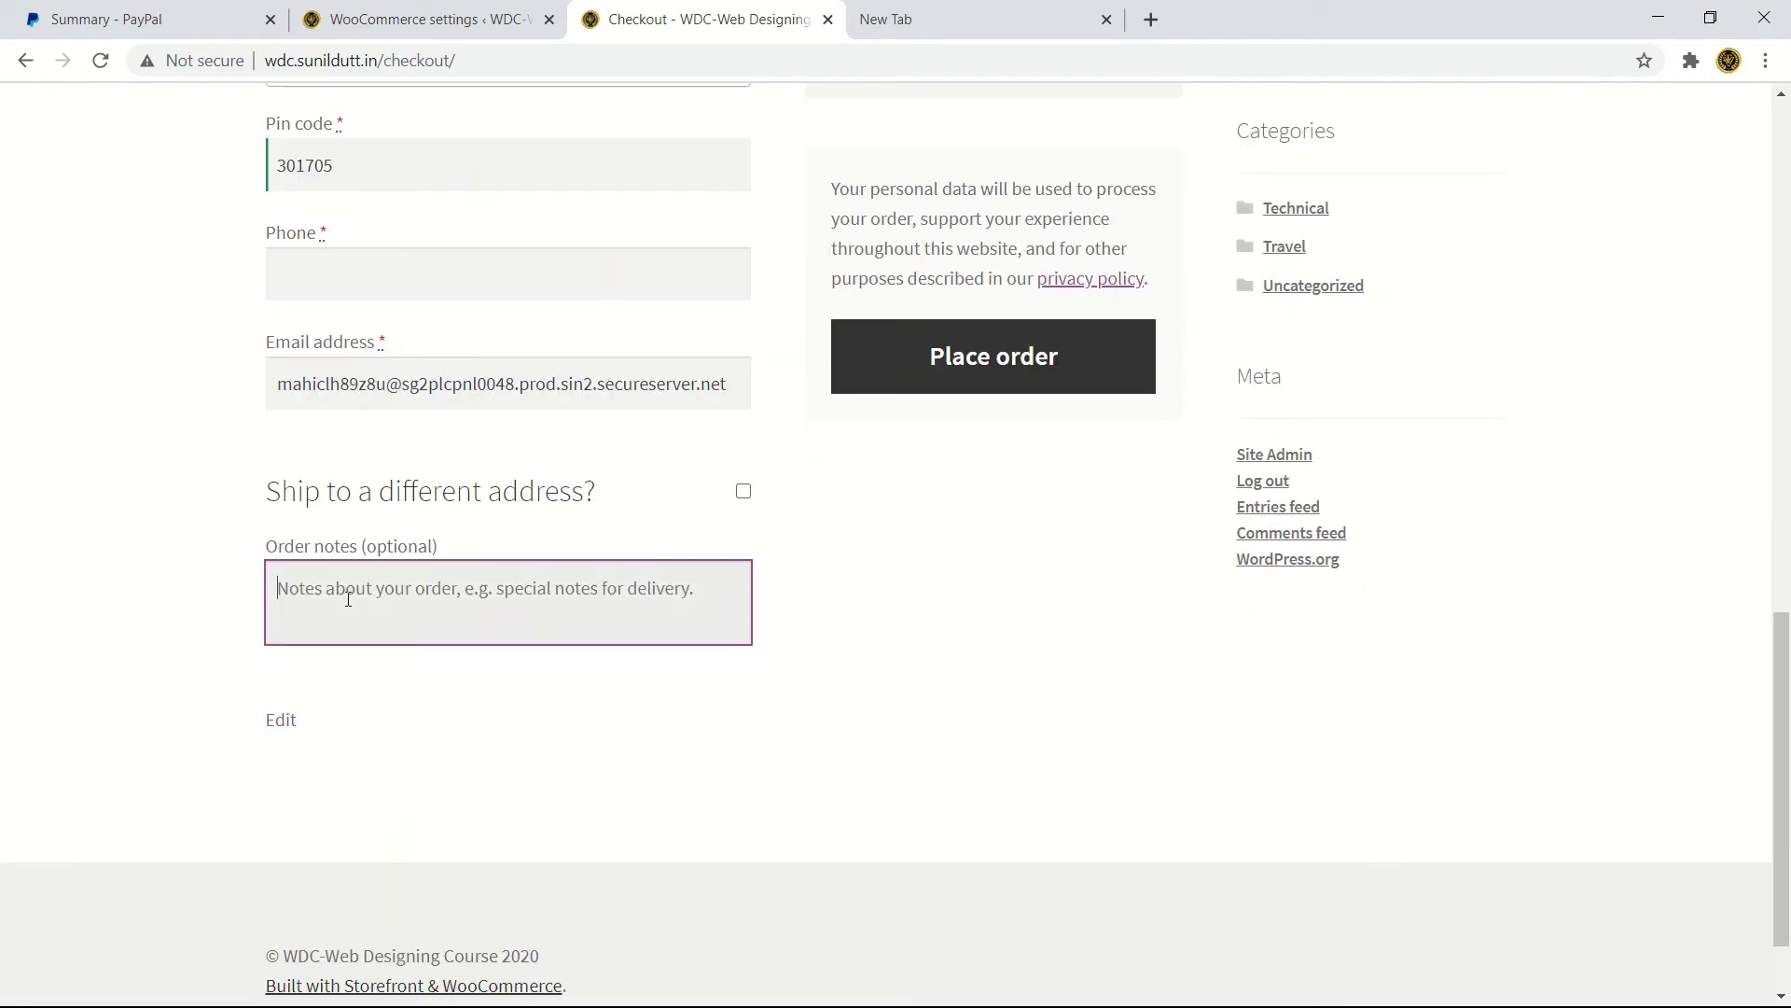
{"action": "type", "text": "a"}
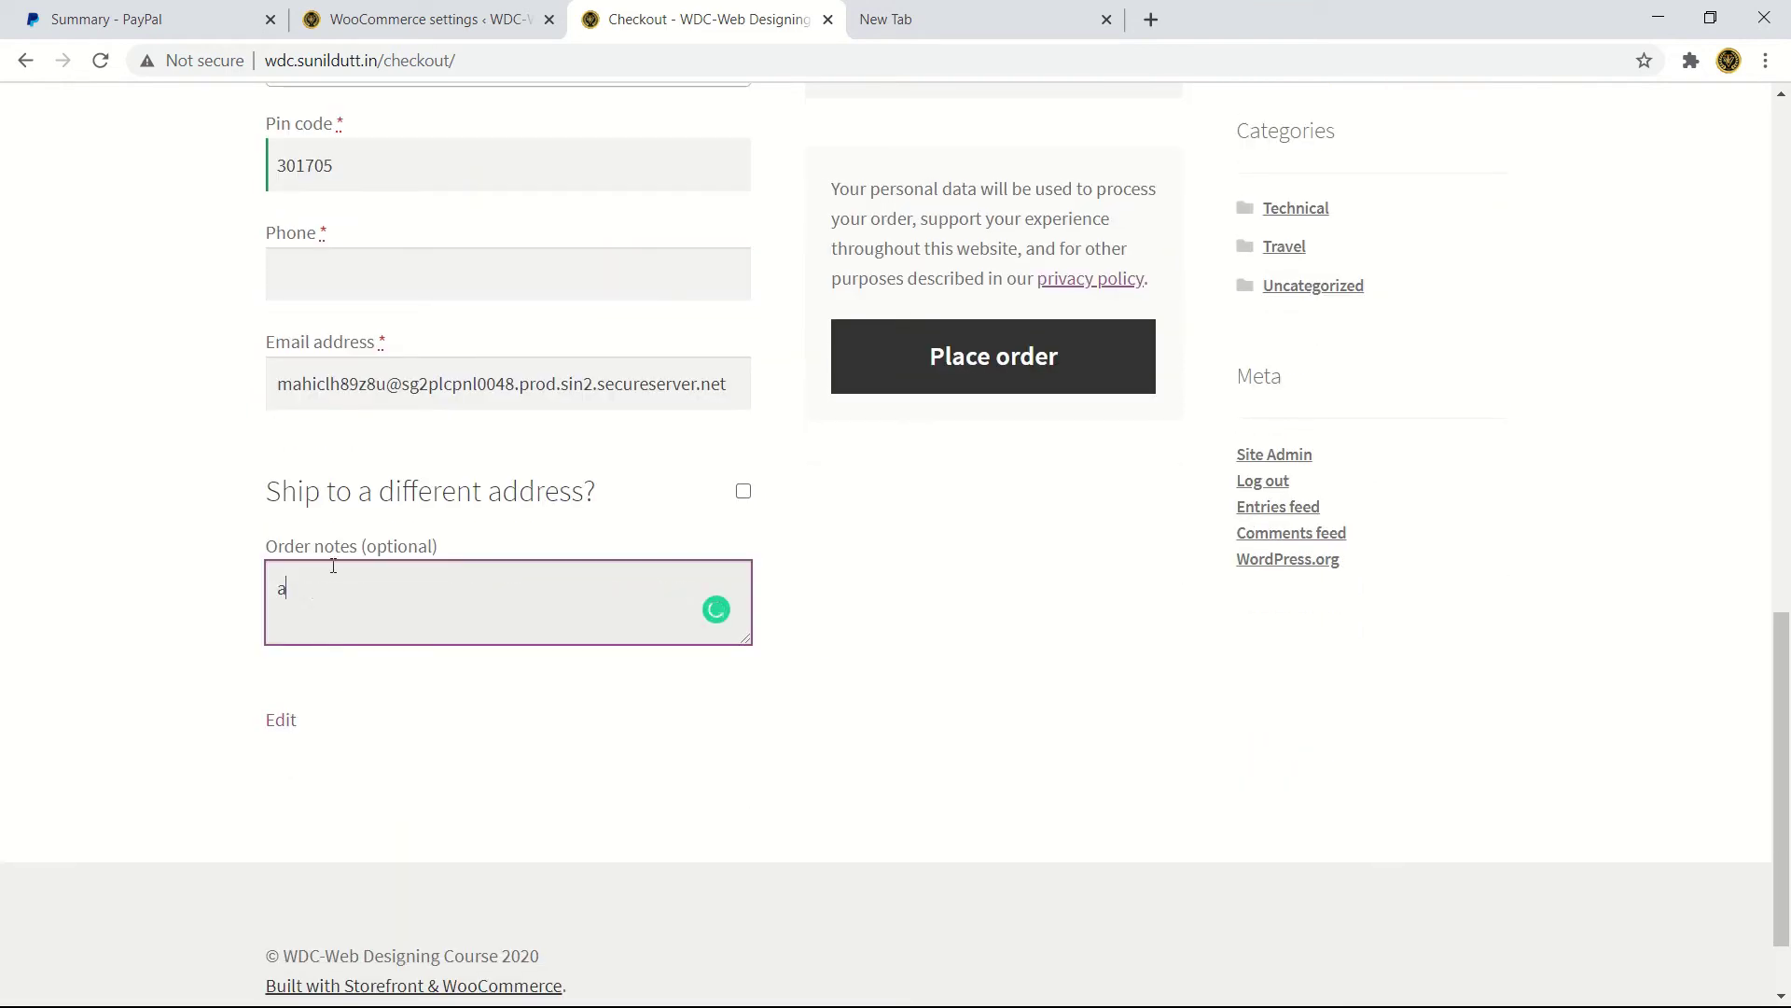
{"action": "scroll", "coordinate": [386, 286], "scroll_direction": "down", "scroll_amount": 1}
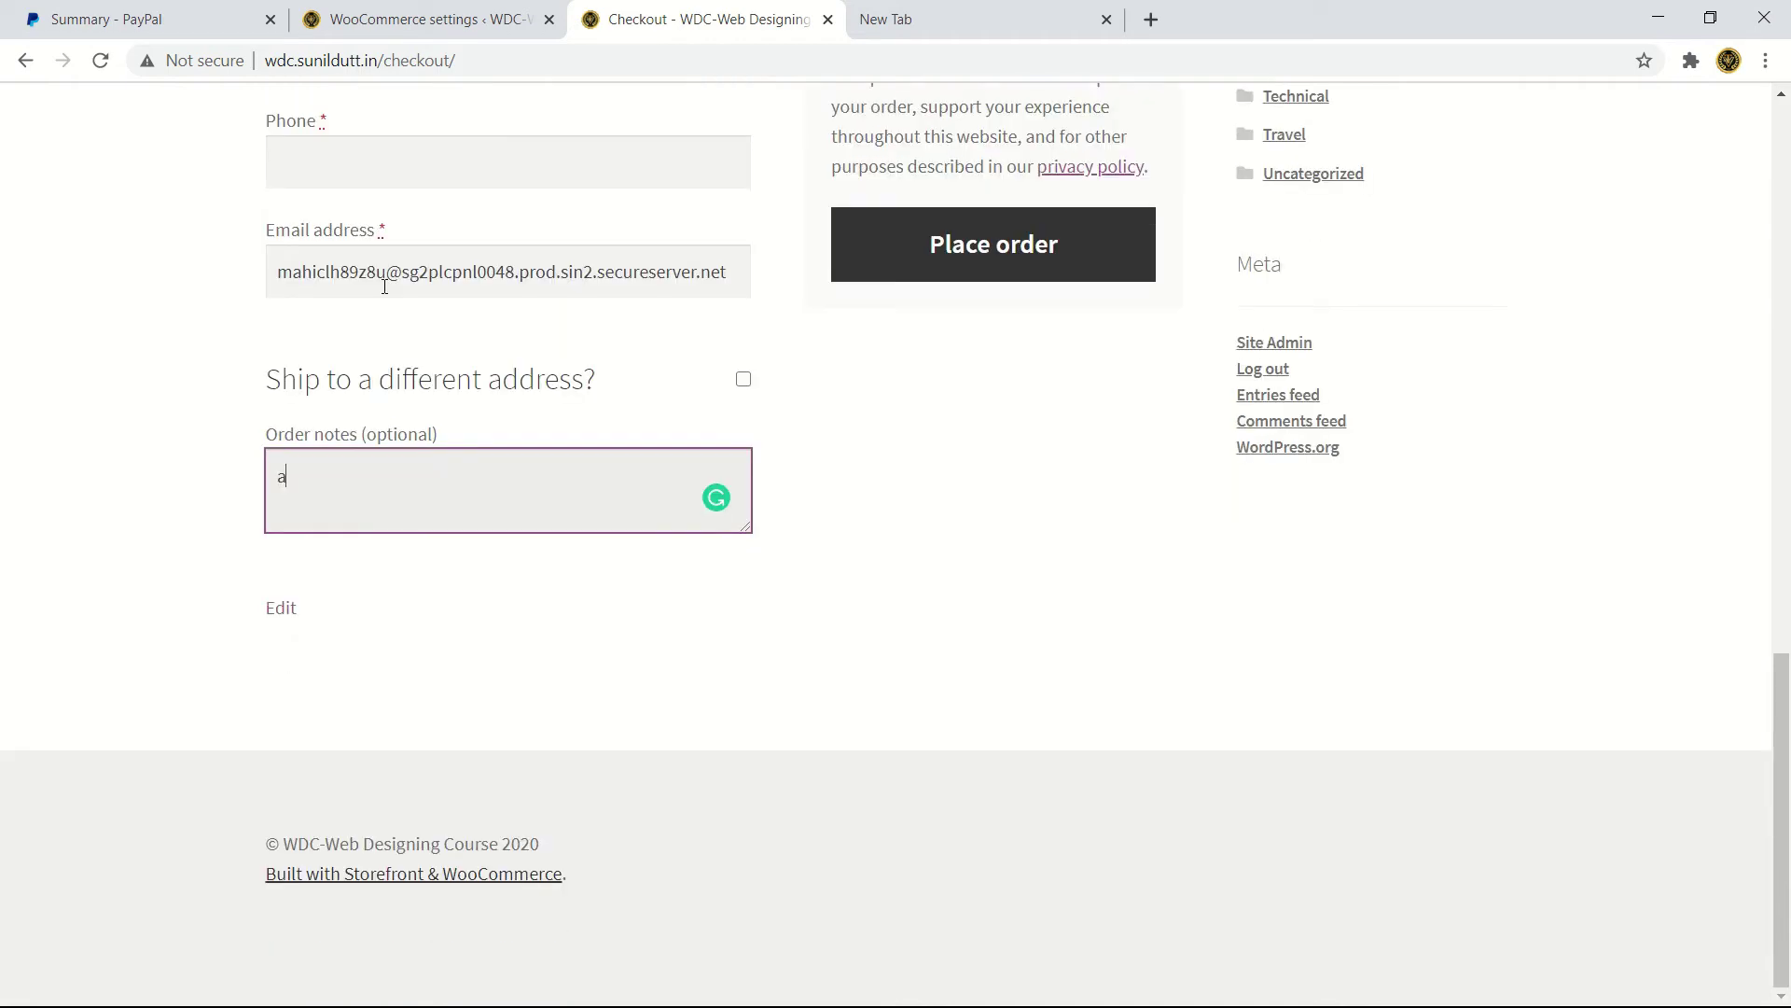
{"action": "key", "text": "ctrl+minus"}
{"action": "key", "text": "ctrl+minus"}
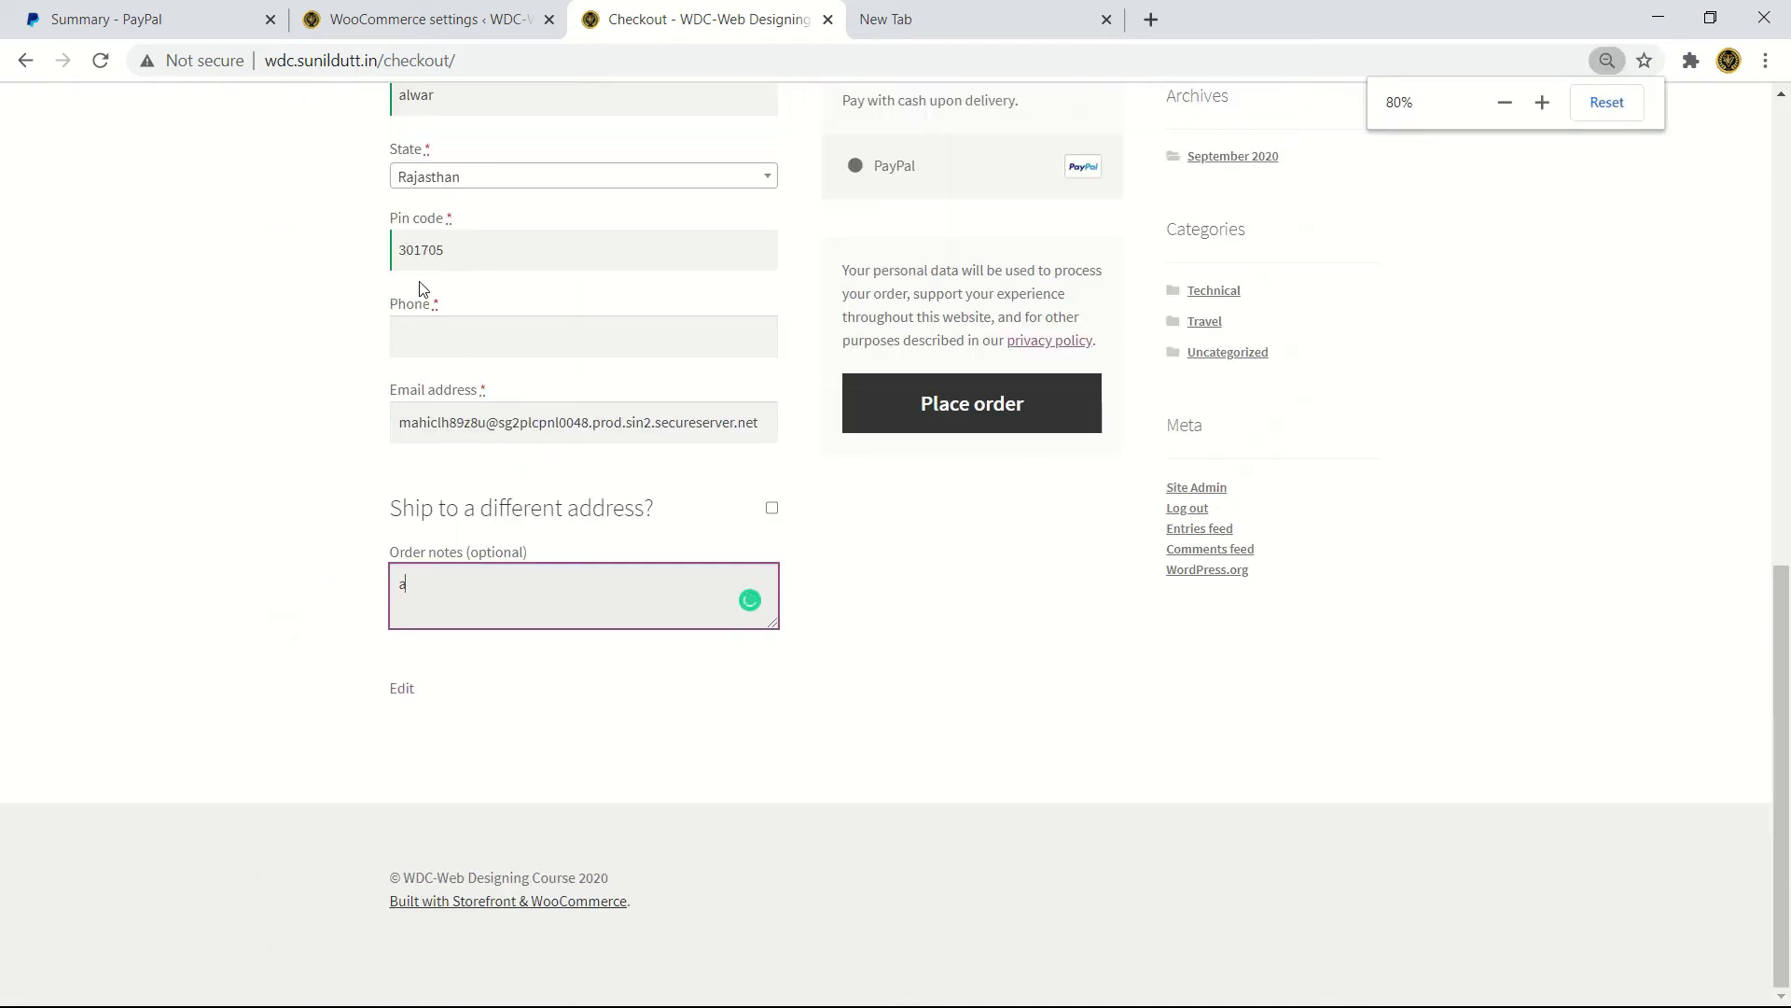
{"action": "key", "text": "ctrl+plus"}
{"action": "key", "text": "ctrl+plus"}
{"action": "key", "text": "ctrl+plus"}
{"action": "key", "text": "ctrl+plus"}
{"action": "key", "text": "ctrl+plus"}
{"action": "key", "text": "ctrl+plus"}
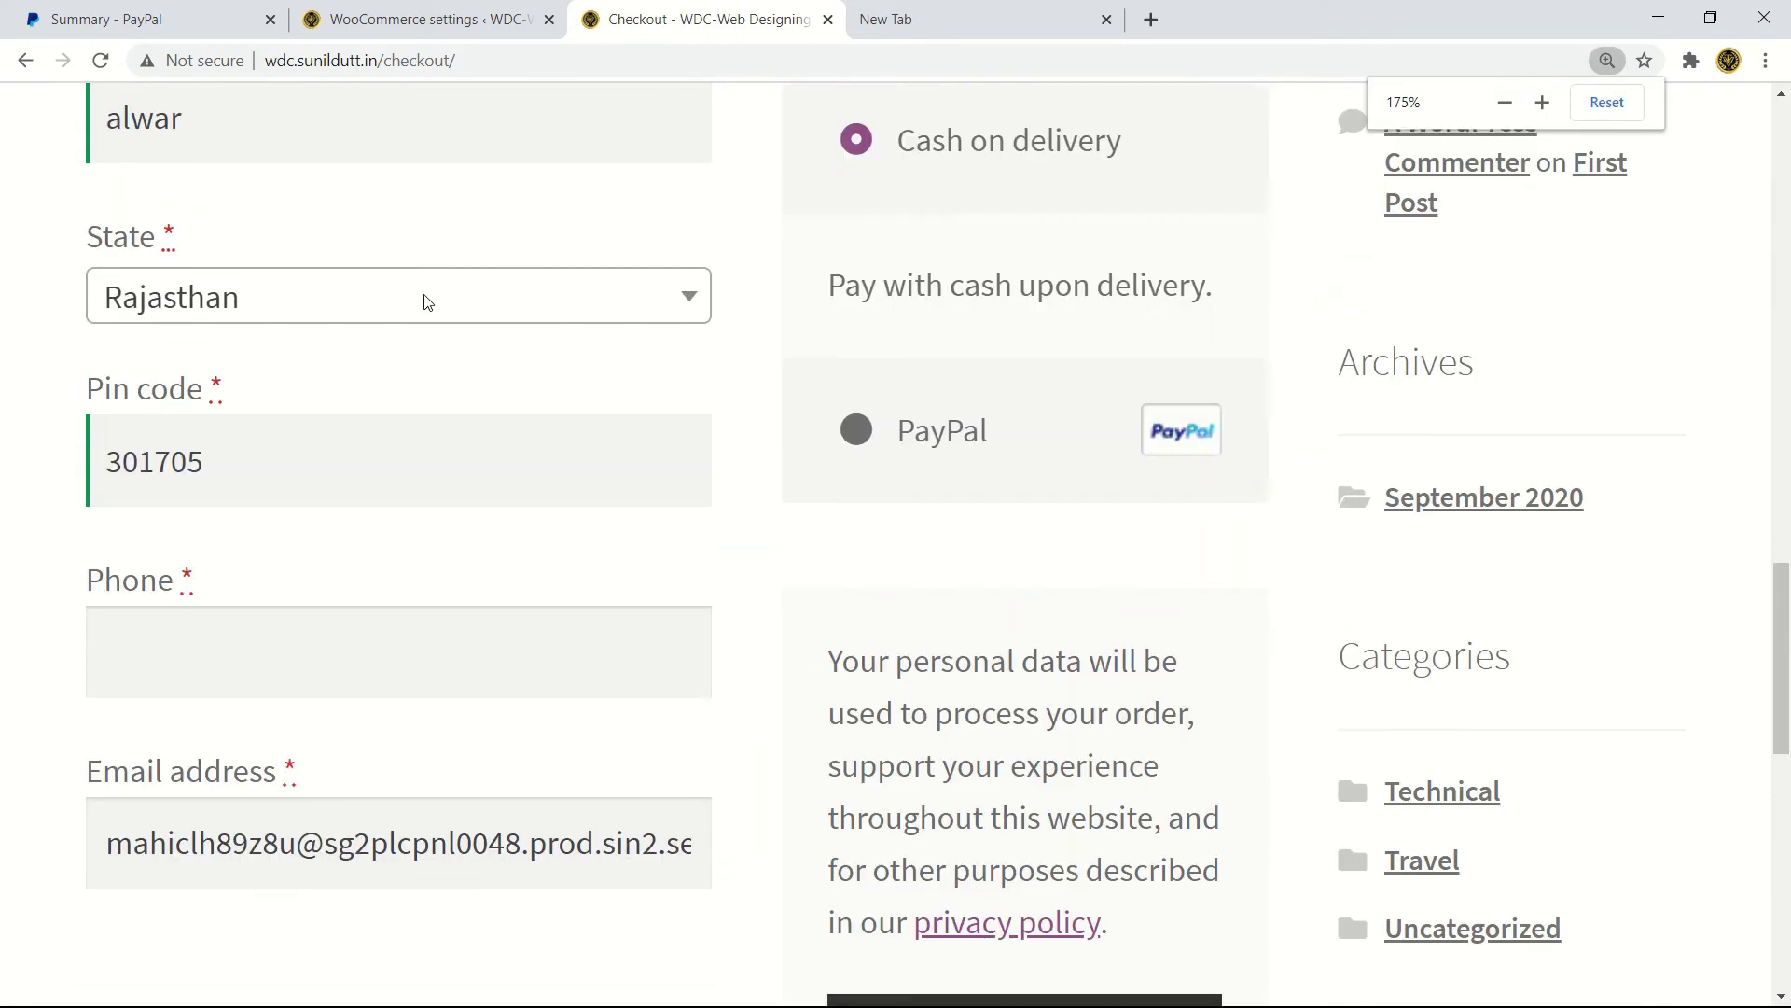
- Enter the customer's phone number in the billing details
{"action": "left_click", "coordinate": [404, 116]}
{"action": "scroll", "coordinate": [404, 114], "scroll_direction": "down", "scroll_amount": 1}
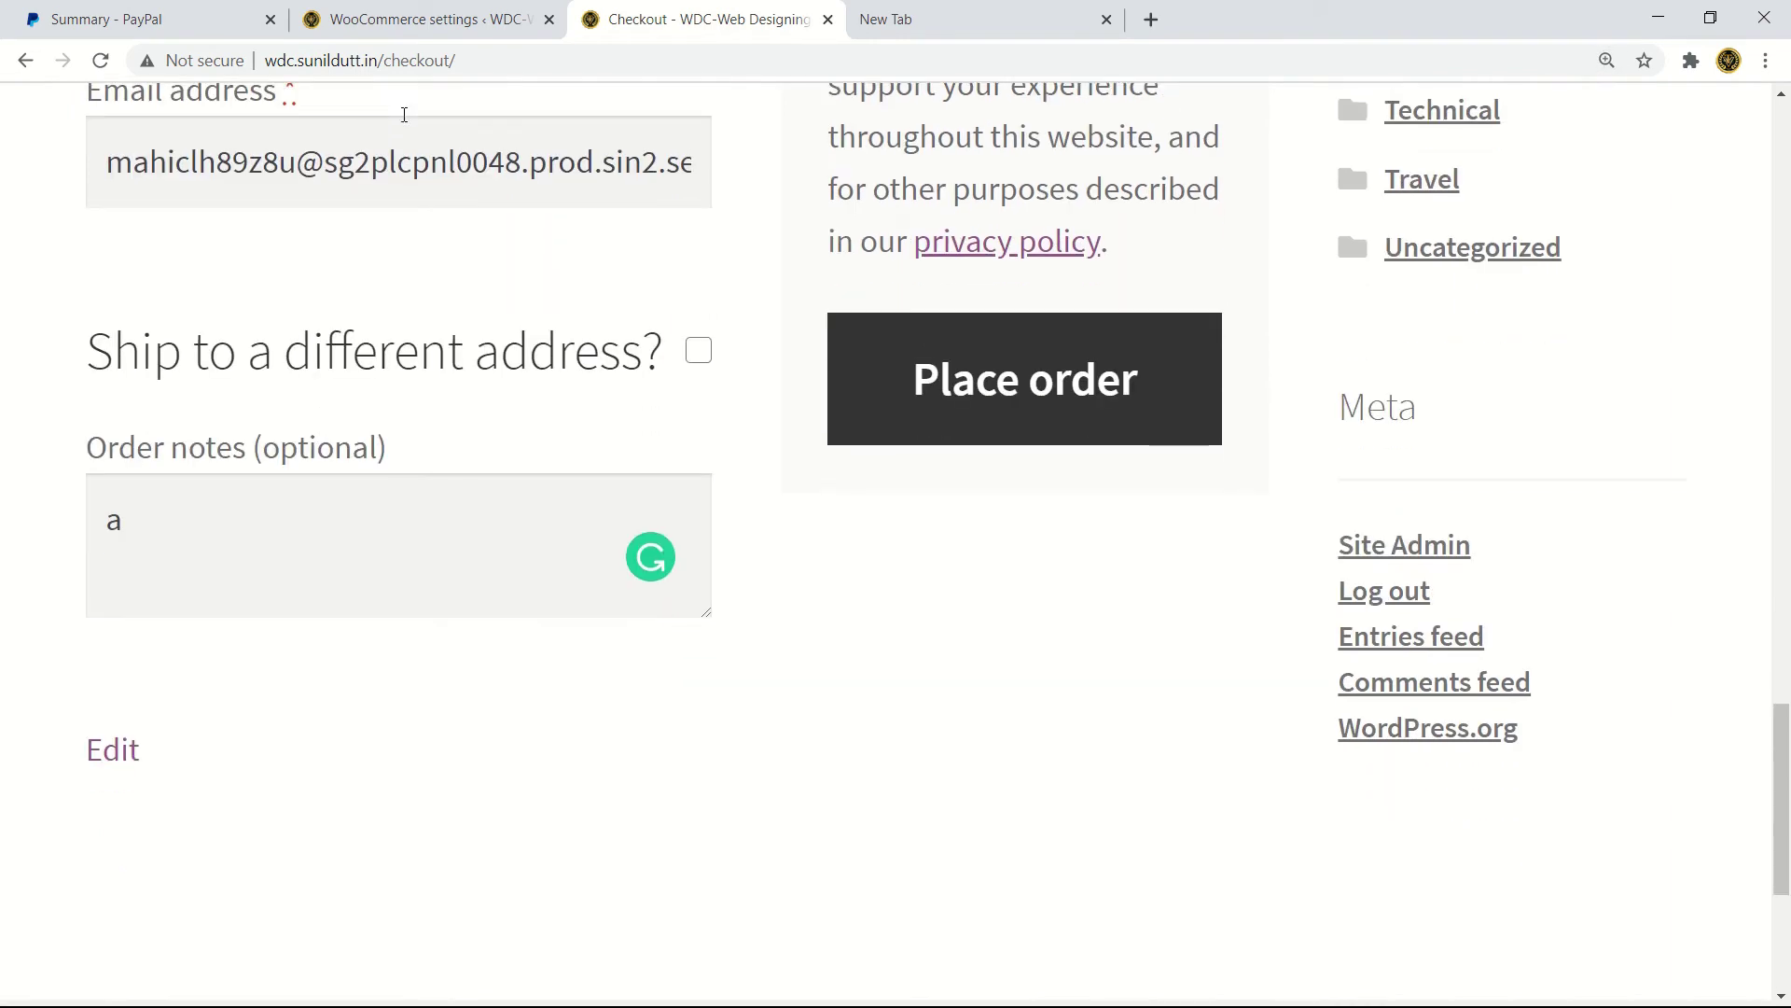
{"action": "scroll", "coordinate": [404, 114], "scroll_direction": "up", "scroll_amount": 1}
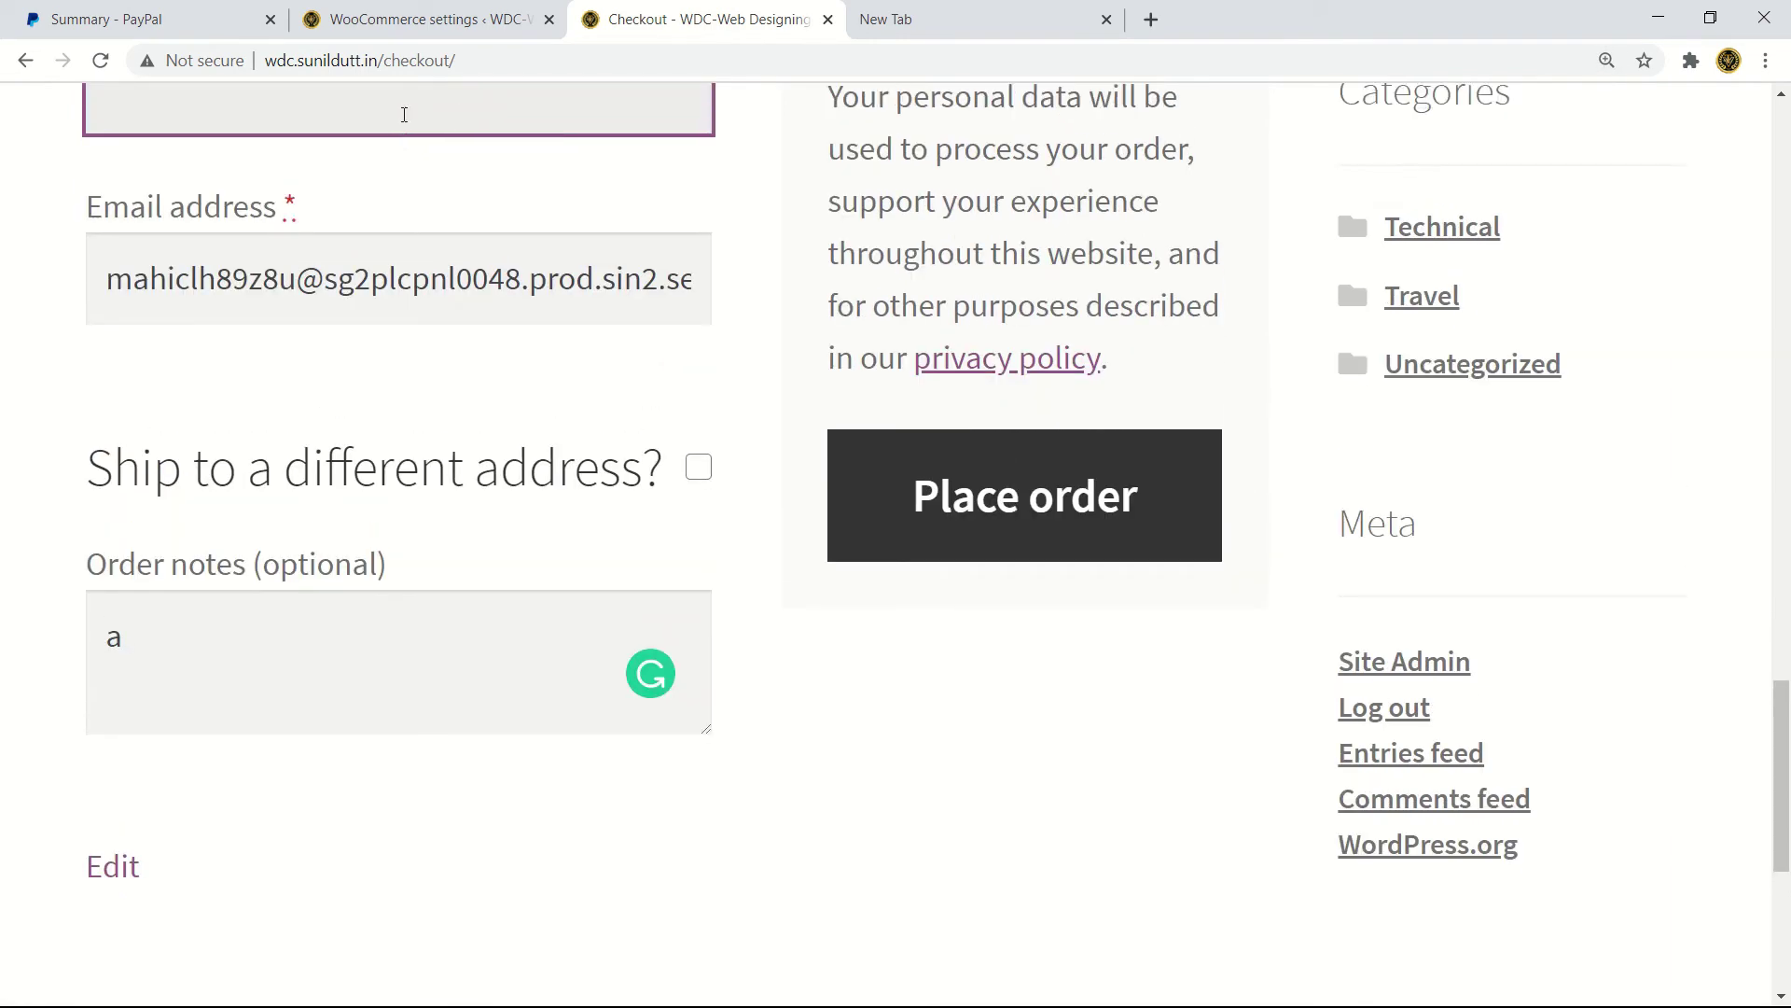
{"action": "scroll", "coordinate": [404, 114], "scroll_direction": "down", "scroll_amount": 1}
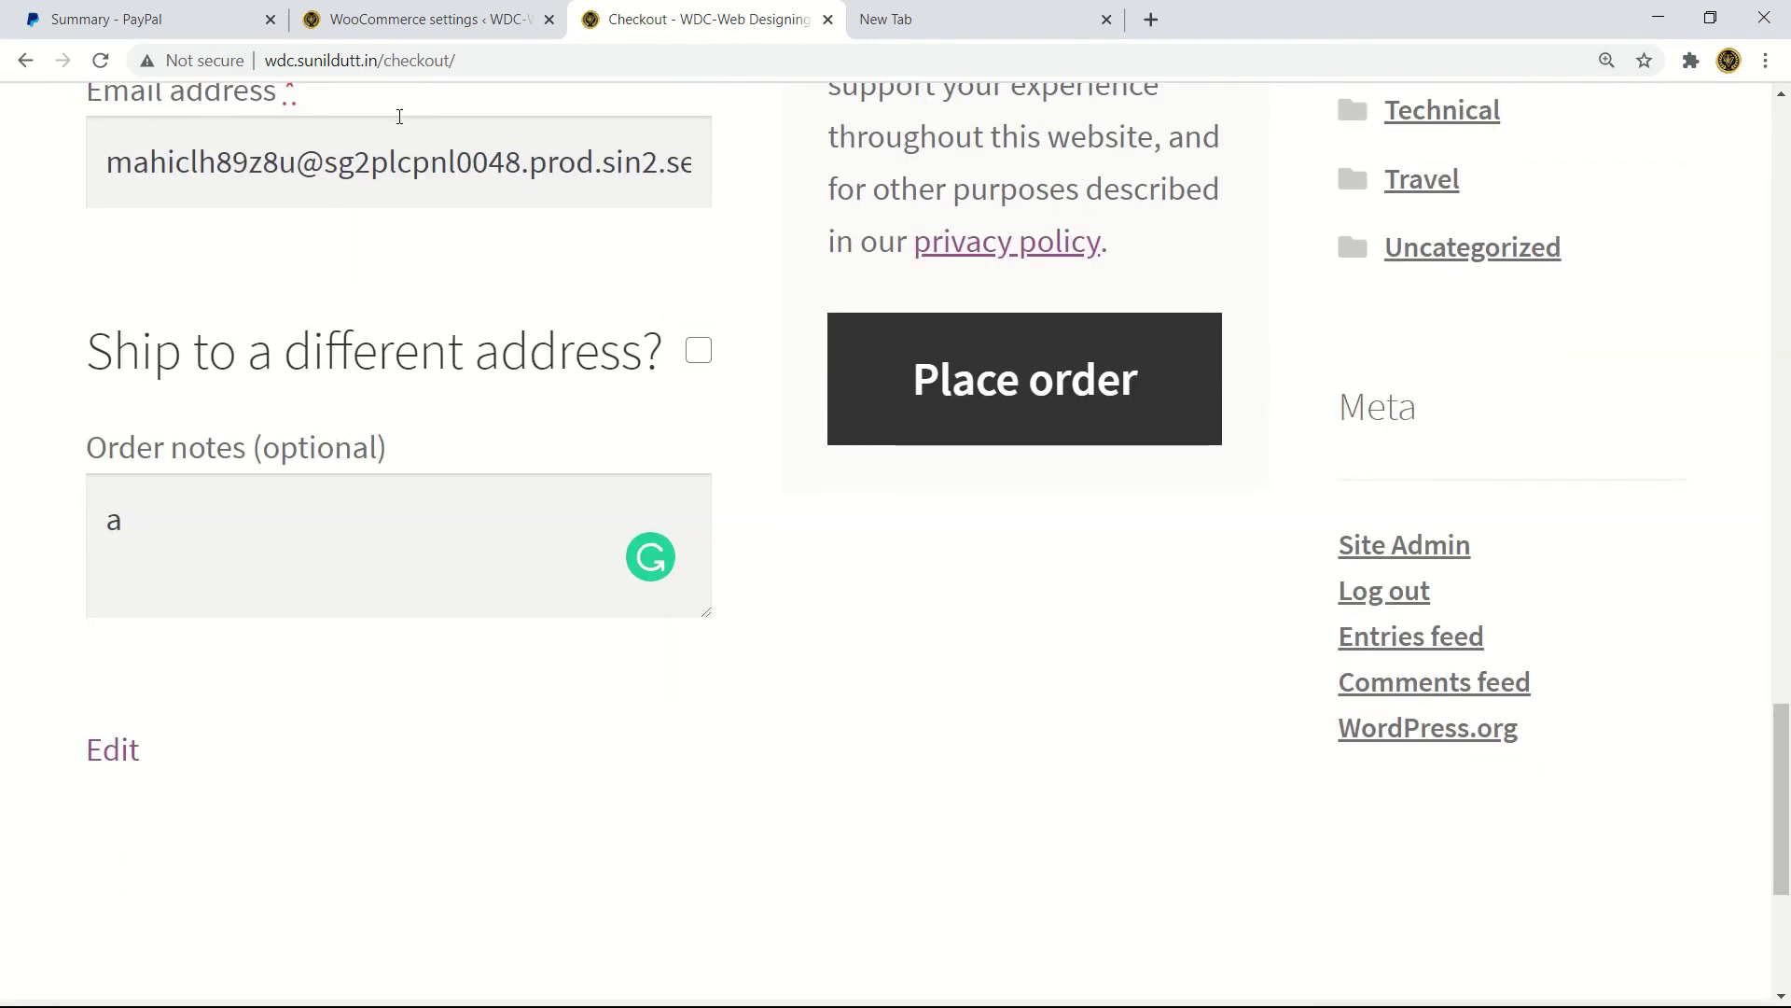
{"action": "scroll", "coordinate": [399, 116], "scroll_direction": "up", "scroll_amount": 1}
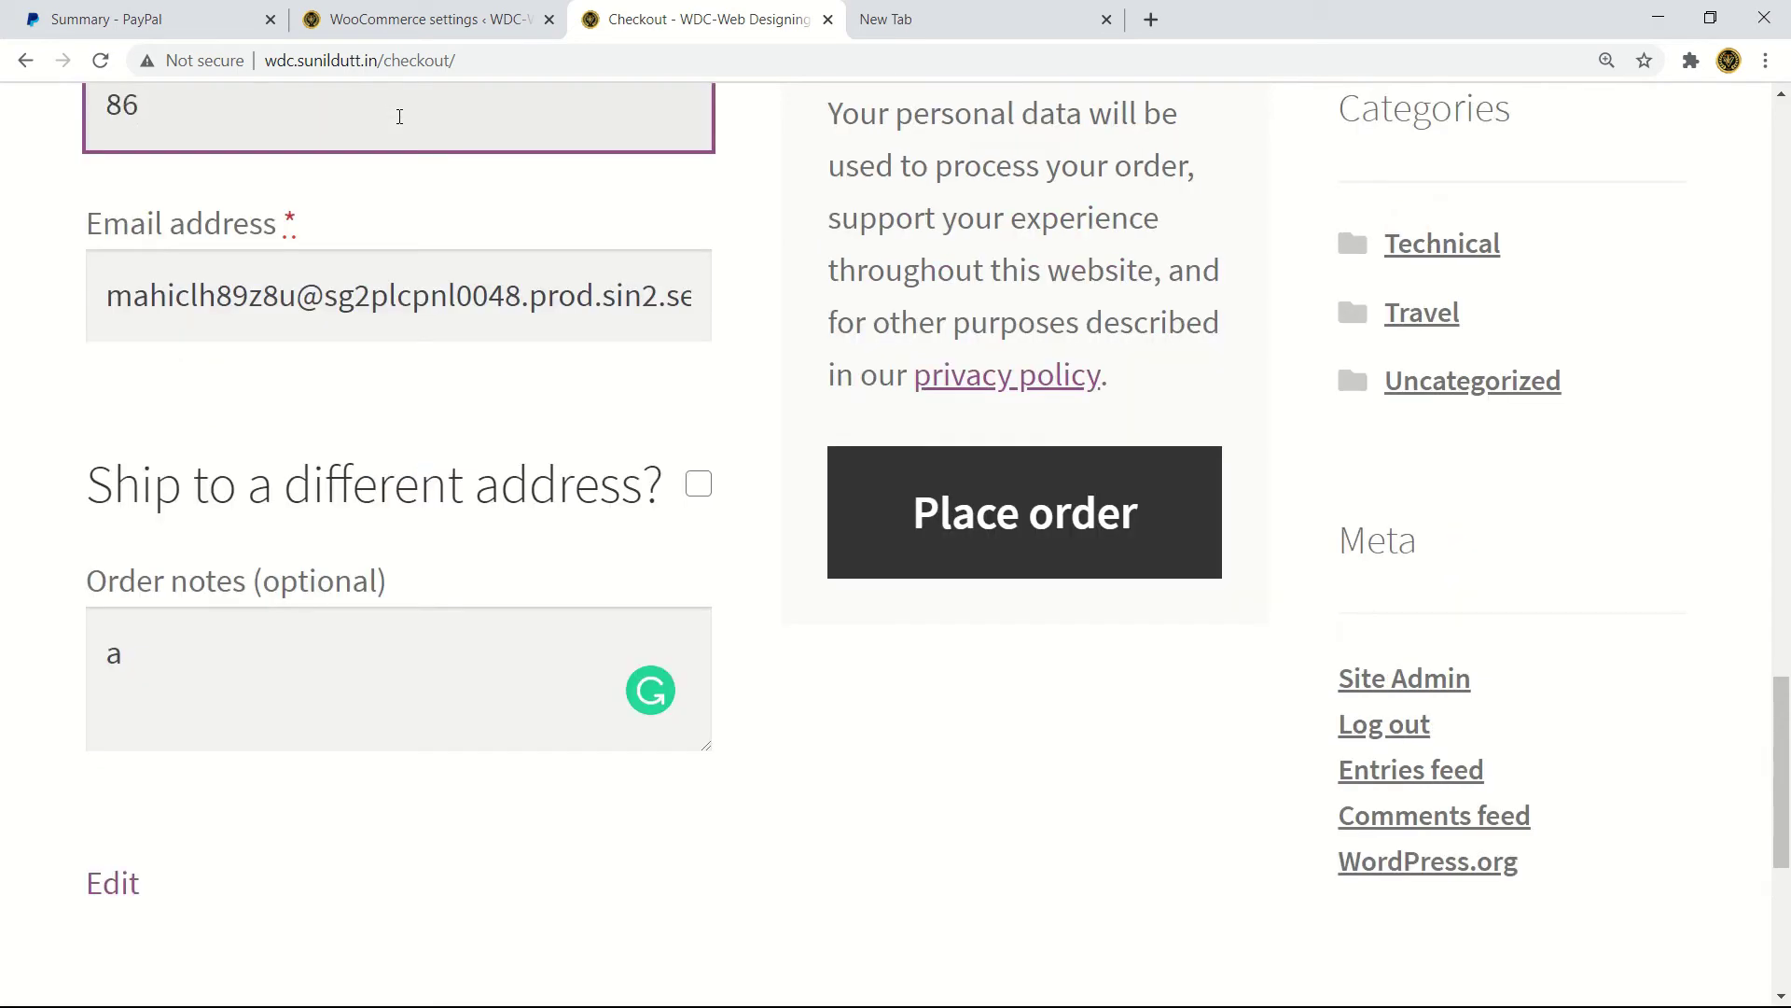
{"action": "type", "text": "861933"}
{"action": "scroll", "coordinate": [997, 200], "scroll_direction": "down", "scroll_amount": 3}
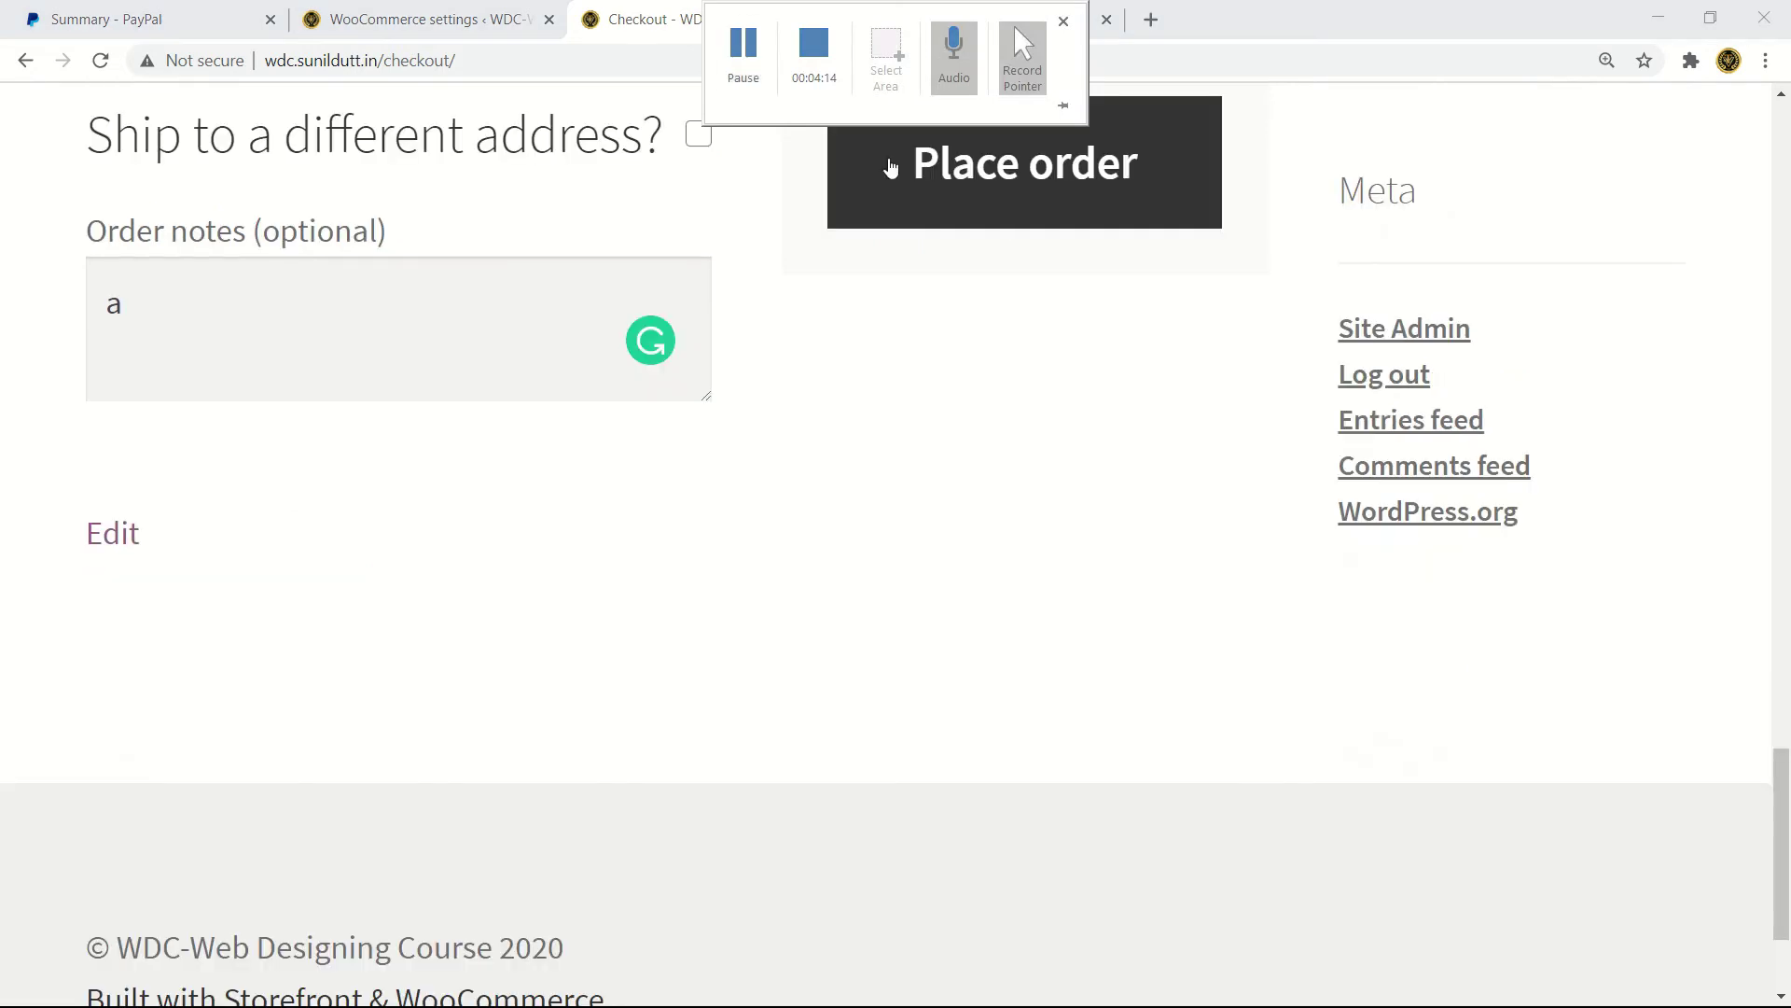
{"action": "left_click", "coordinate": [1007, 204]}
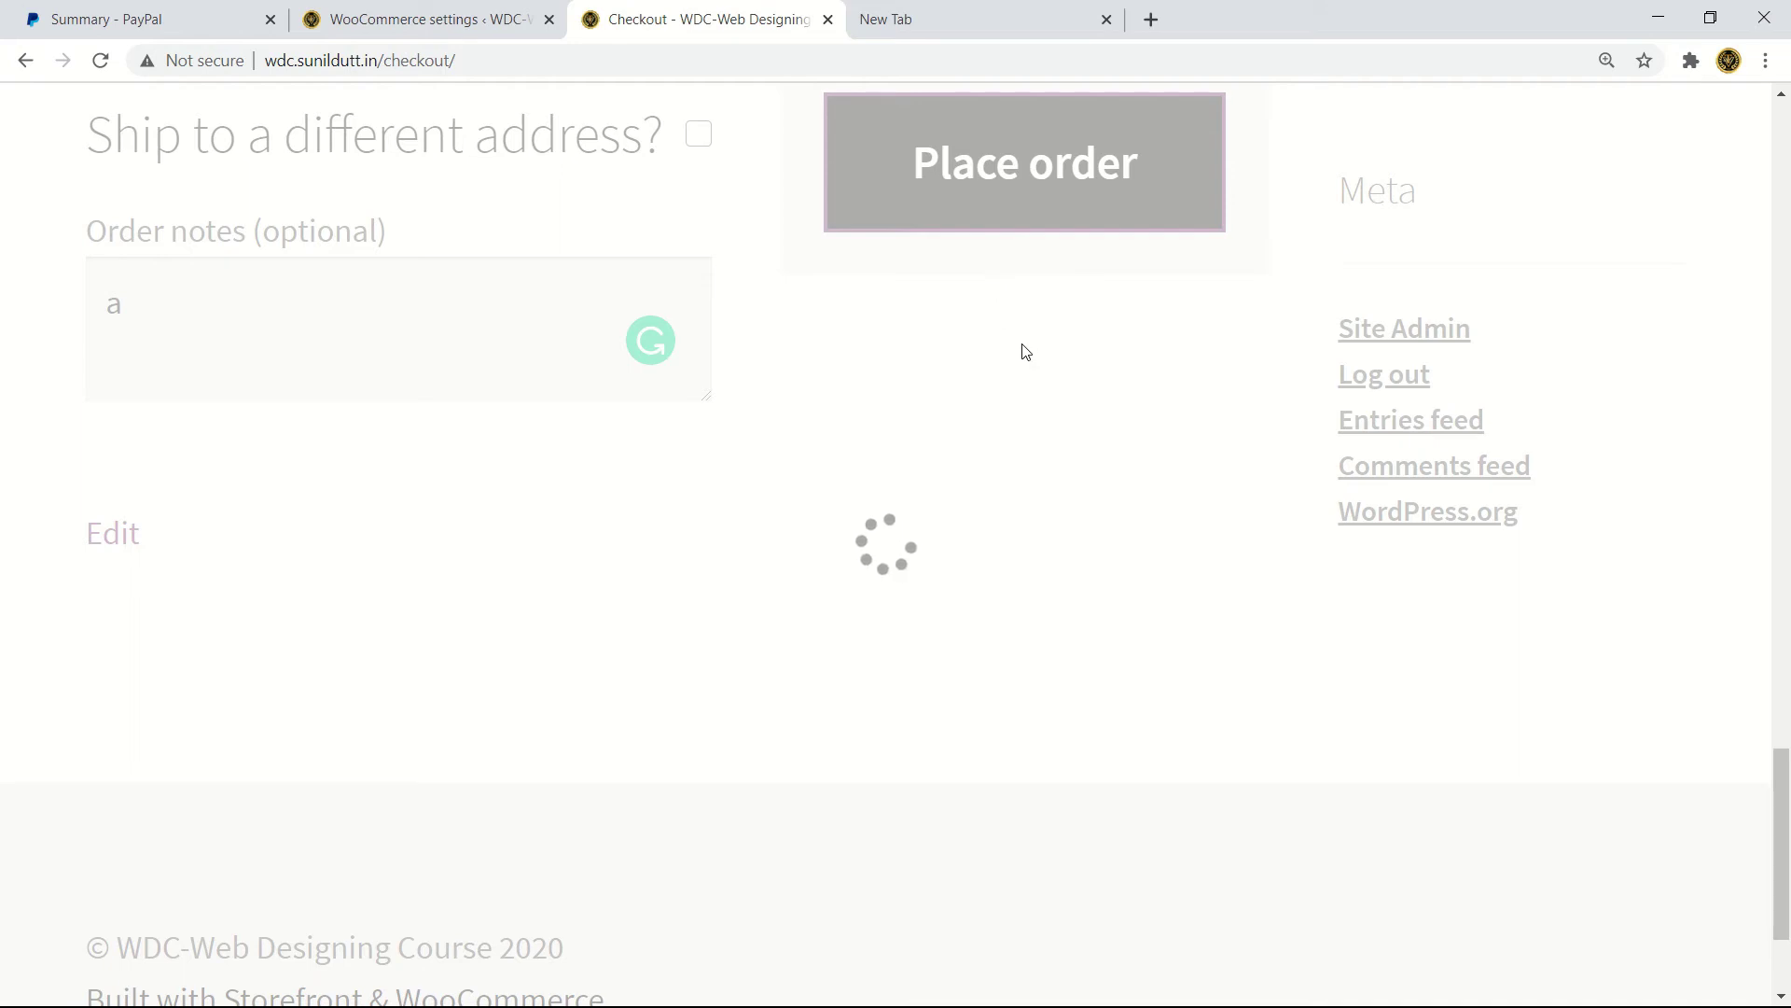
{"action": "scroll", "coordinate": [1025, 352], "scroll_direction": "up", "scroll_amount": 2}
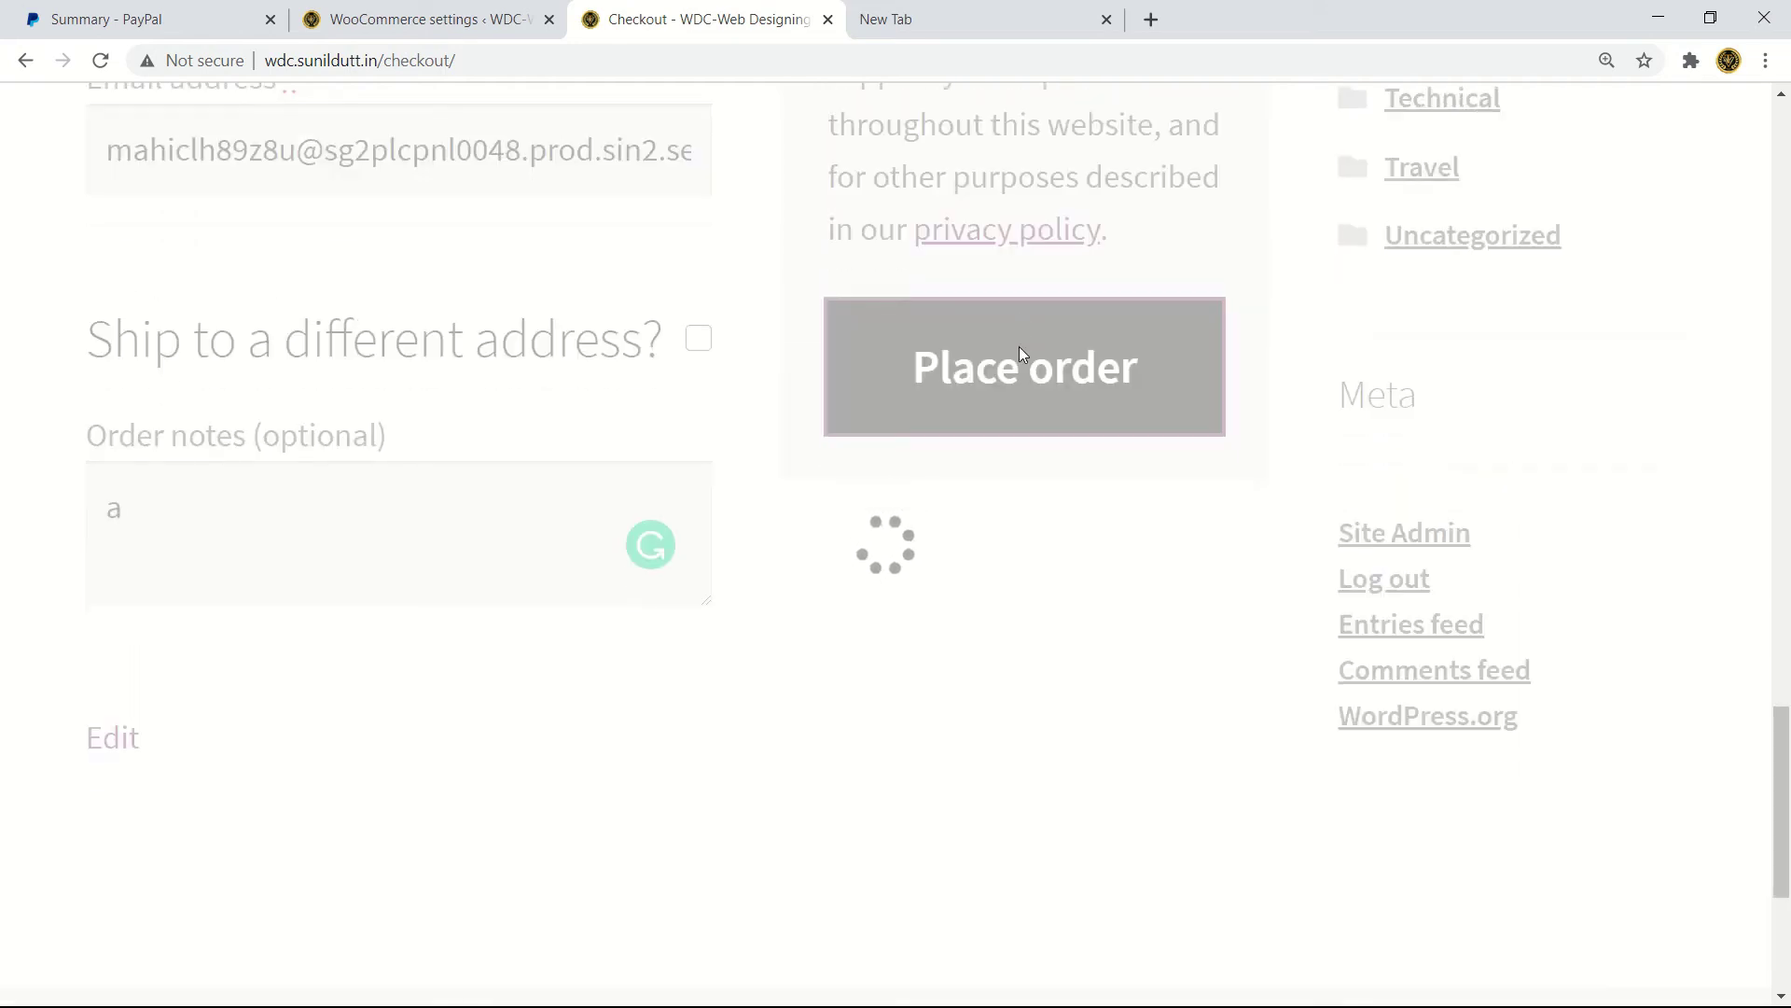
{"action": "scroll", "coordinate": [1019, 352], "scroll_direction": "down", "scroll_amount": 1}
{"action": "key", "text": "ctrl+minus"}
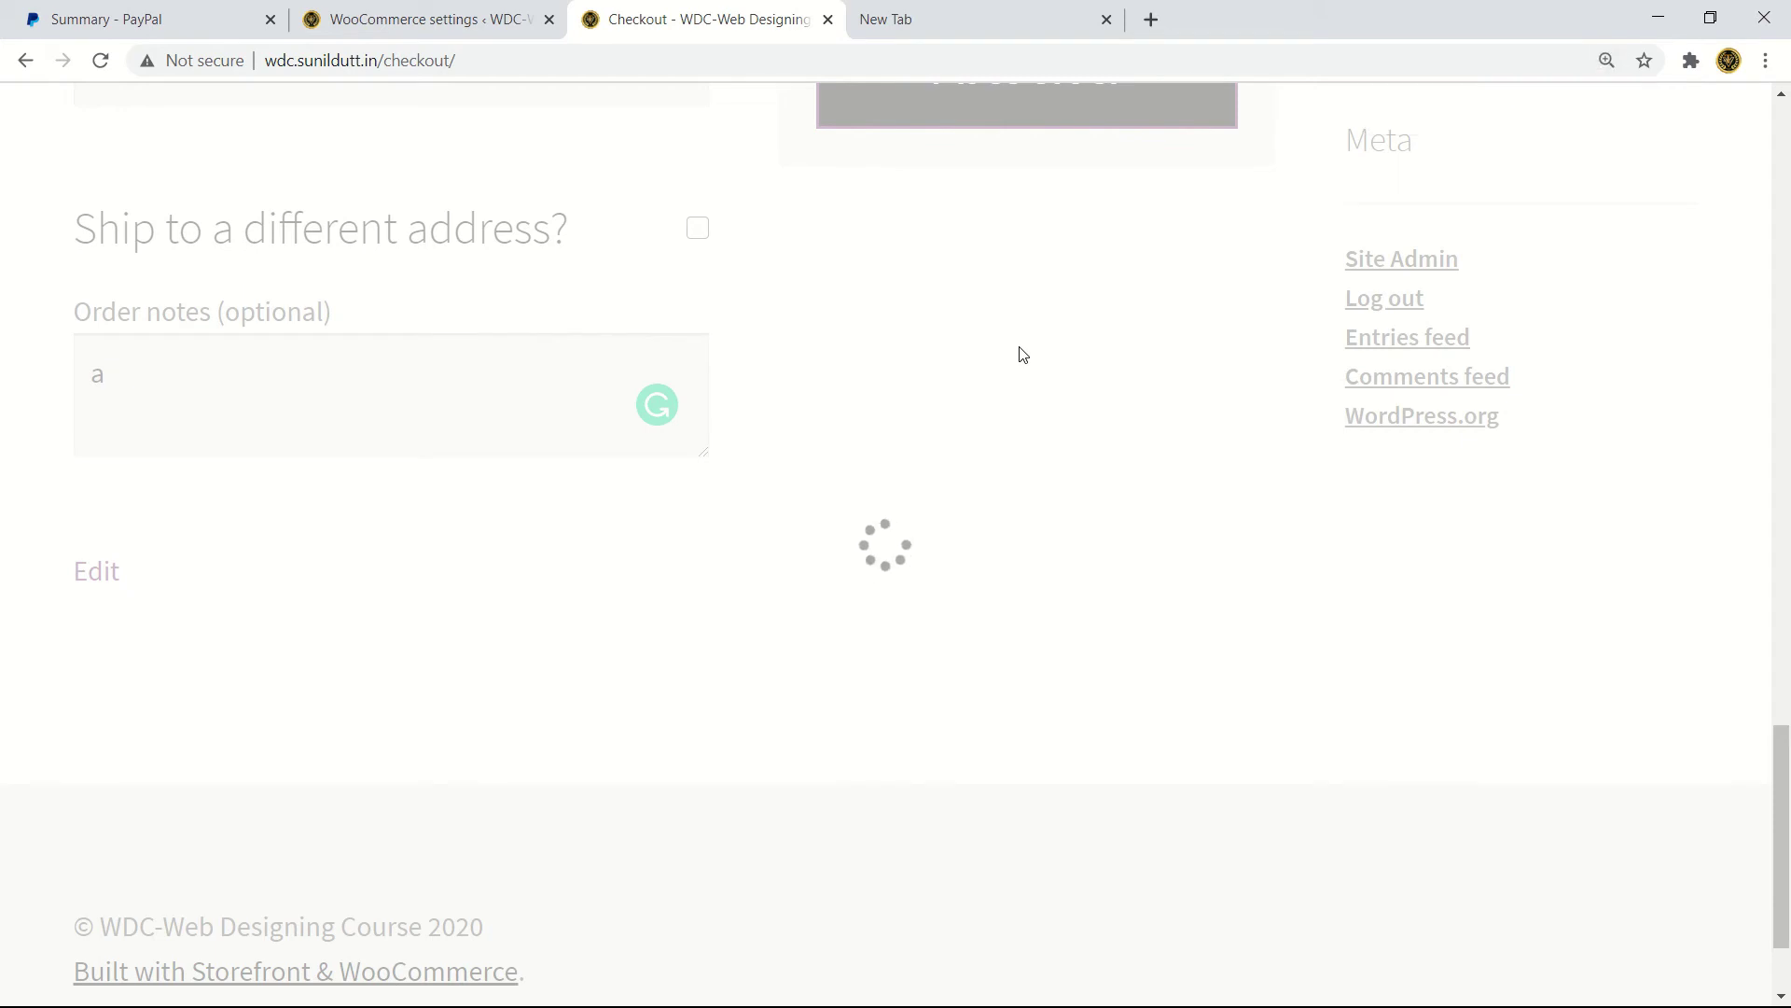
{"action": "mouse_move", "coordinate": [732, 7]}
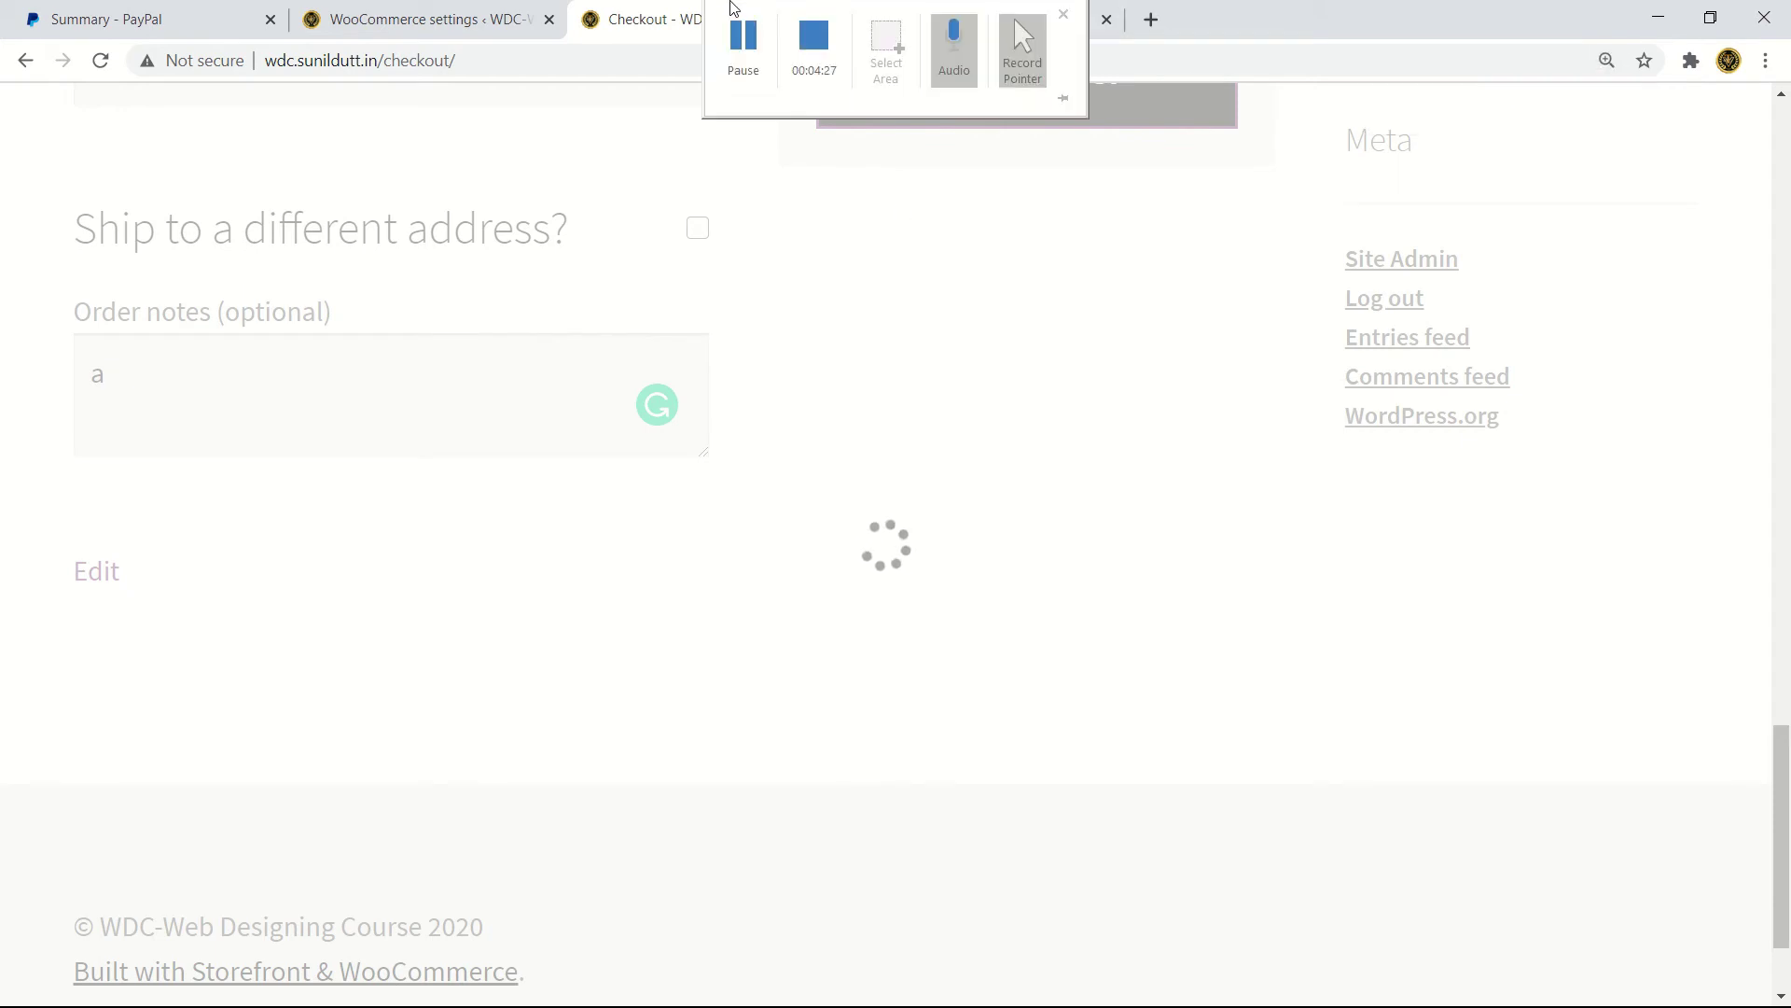
{"action": "scroll", "coordinate": [927, 640], "scroll_direction": "down", "scroll_amount": 3}
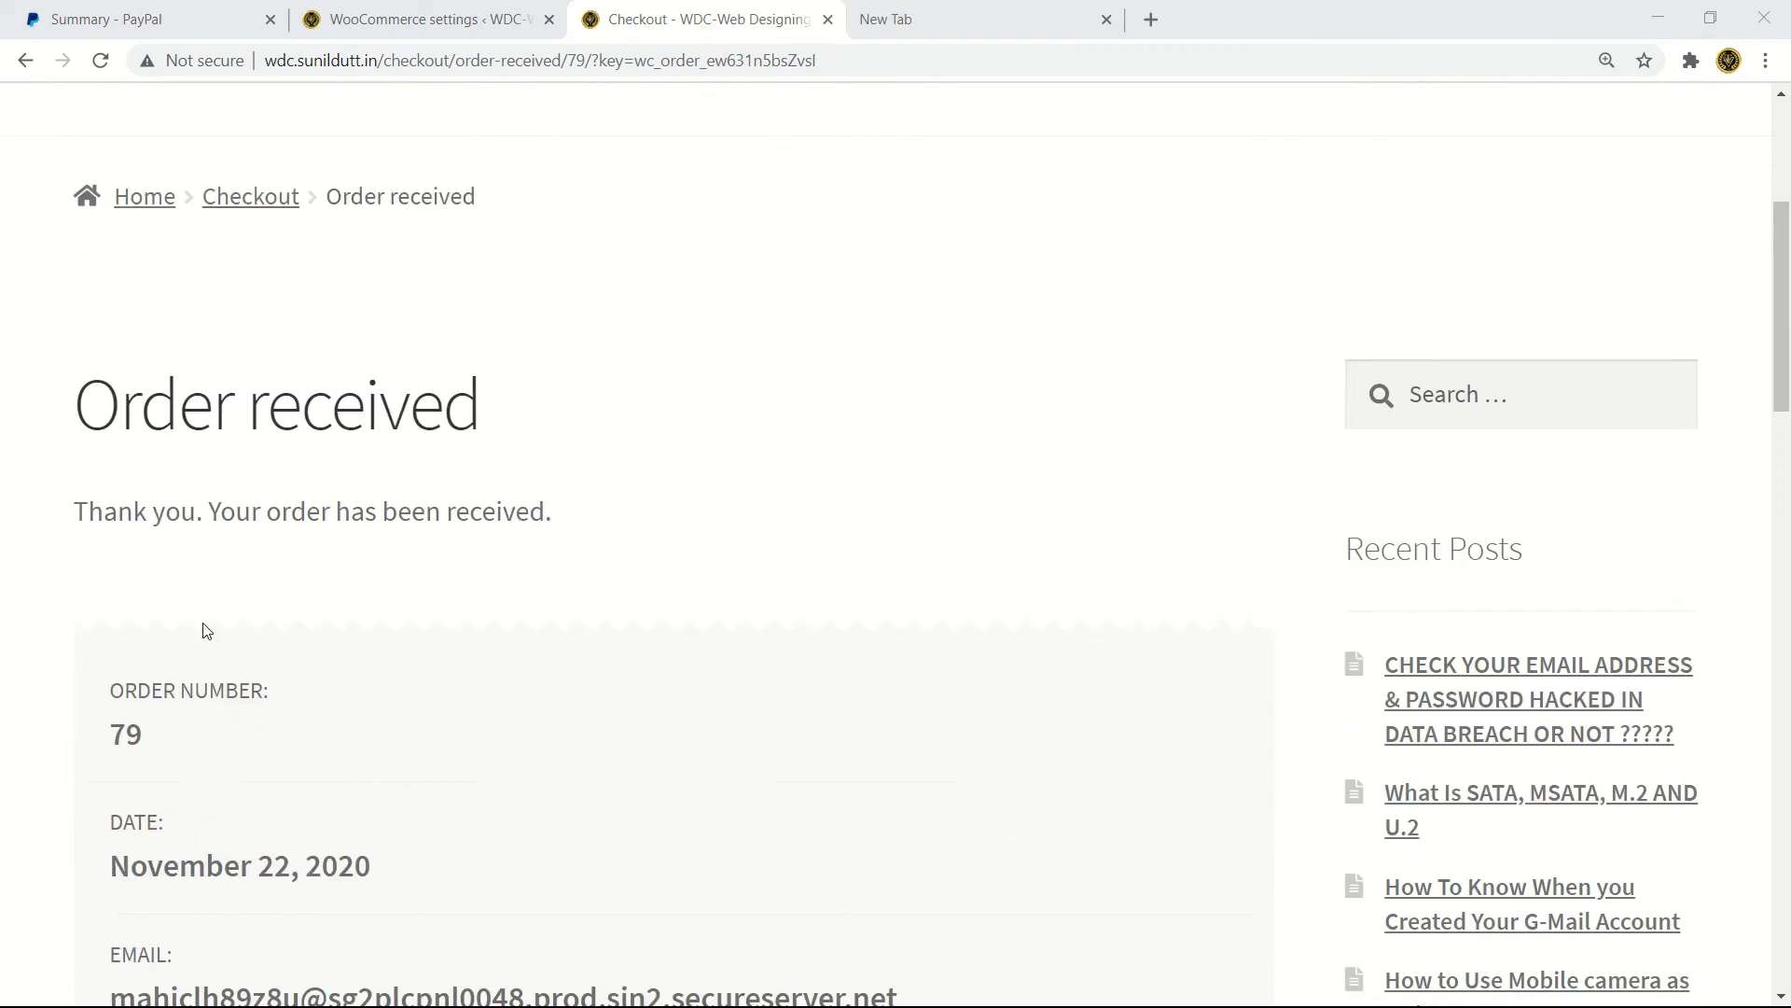
{"action": "scroll", "coordinate": [202, 631], "scroll_direction": "down", "scroll_amount": 1}
{"action": "left_click_drag", "start_coordinate": [152, 388], "coordinate": [504, 390]}
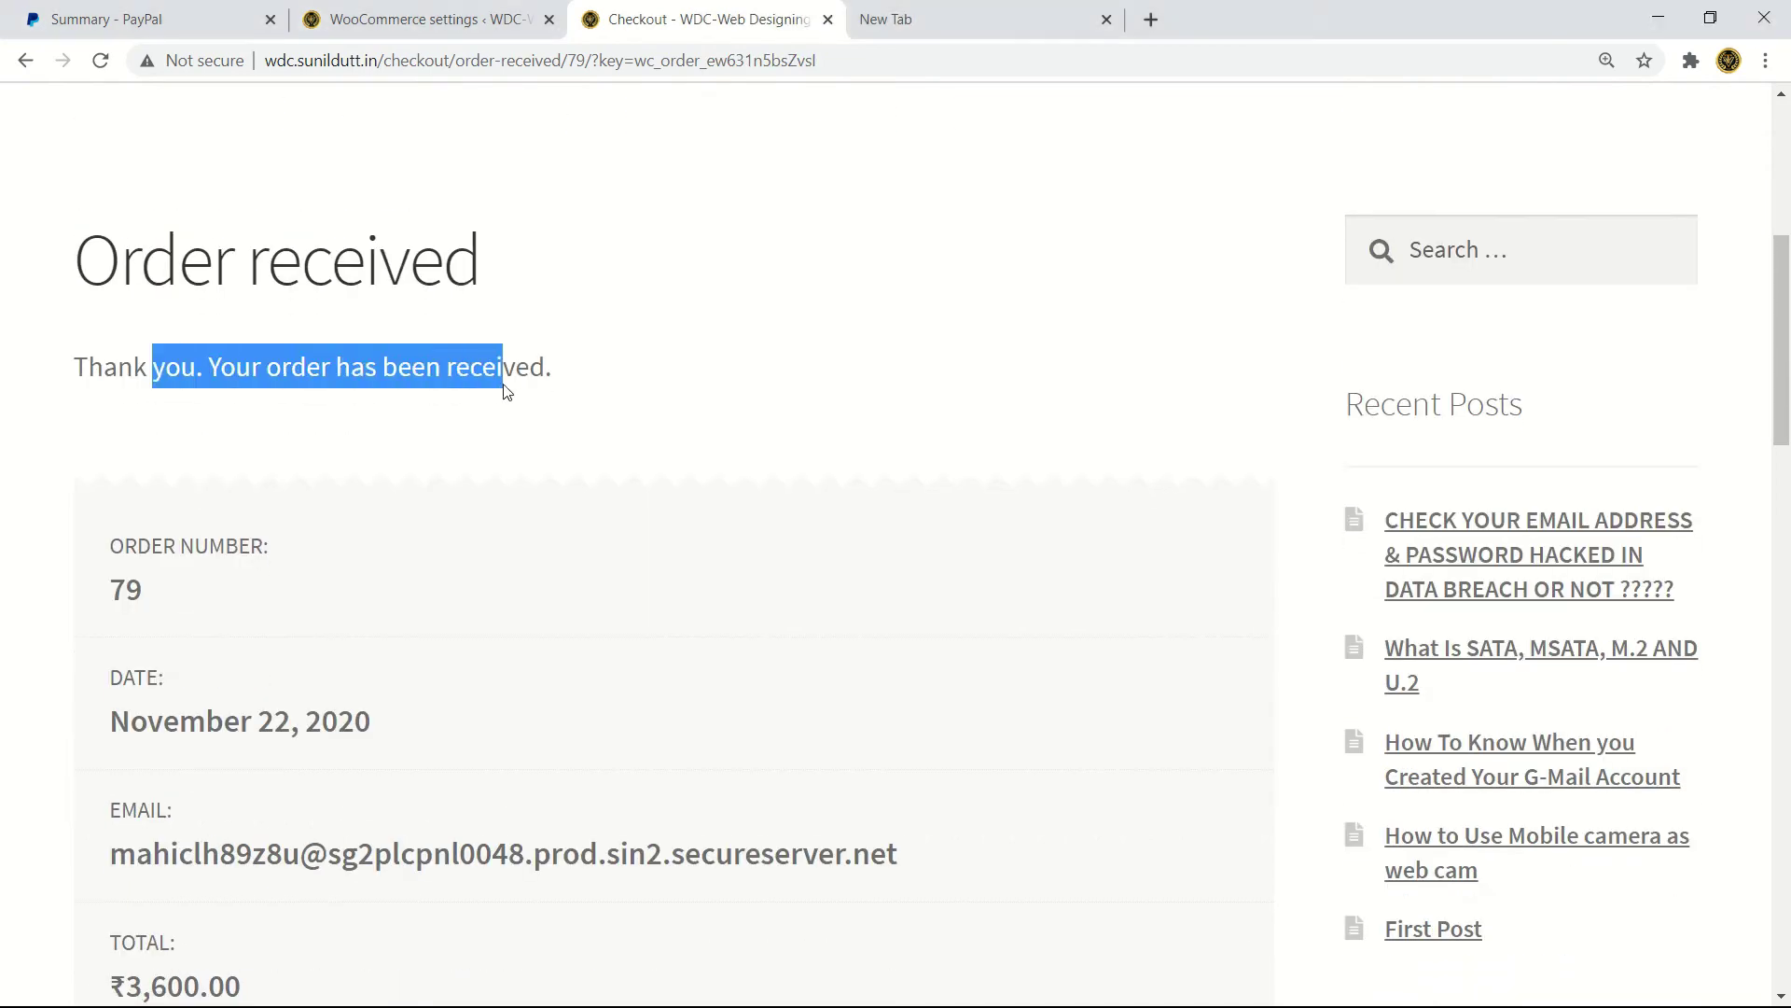
{"action": "left_click_drag", "start_coordinate": [180, 589], "coordinate": [920, 696]}
{"action": "scroll", "coordinate": [245, 615], "scroll_direction": "down", "scroll_amount": 2}
{"action": "scroll", "coordinate": [923, 677], "scroll_direction": "down", "scroll_amount": 3}
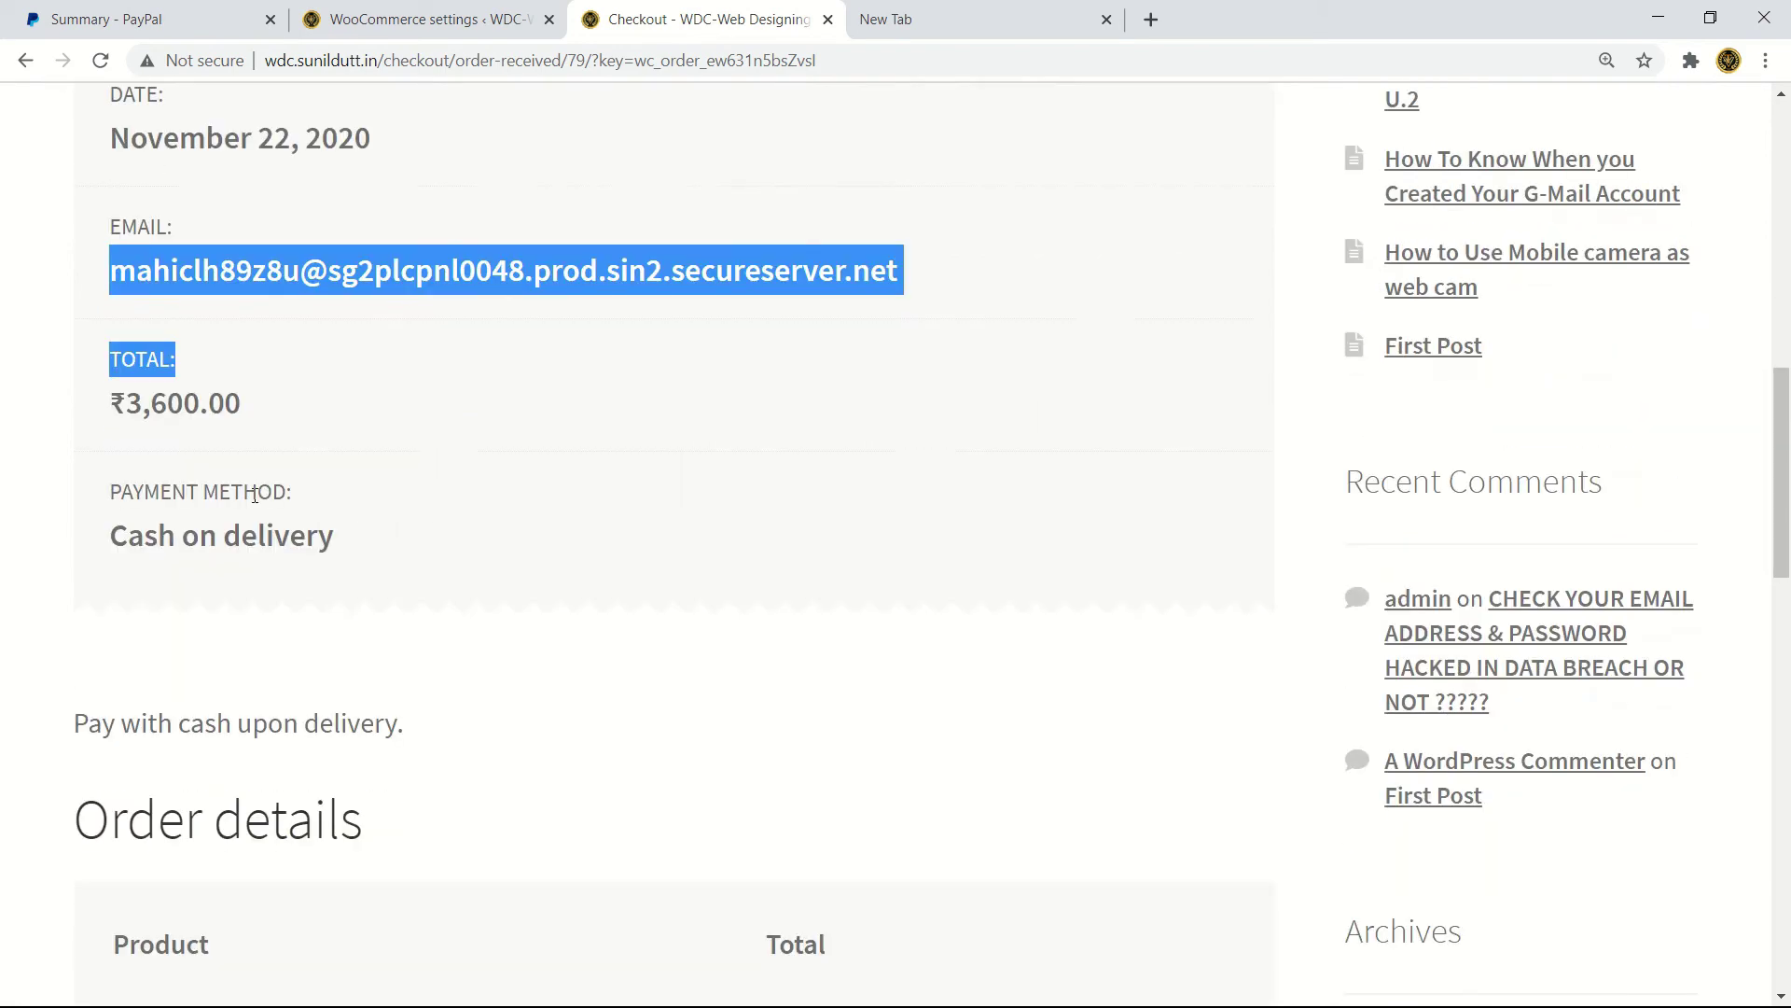
{"action": "left_click", "coordinate": [285, 421]}
{"action": "left_click_drag", "start_coordinate": [285, 420], "coordinate": [87, 404]}
{"action": "scroll", "coordinate": [87, 404], "scroll_direction": "up", "scroll_amount": 2}
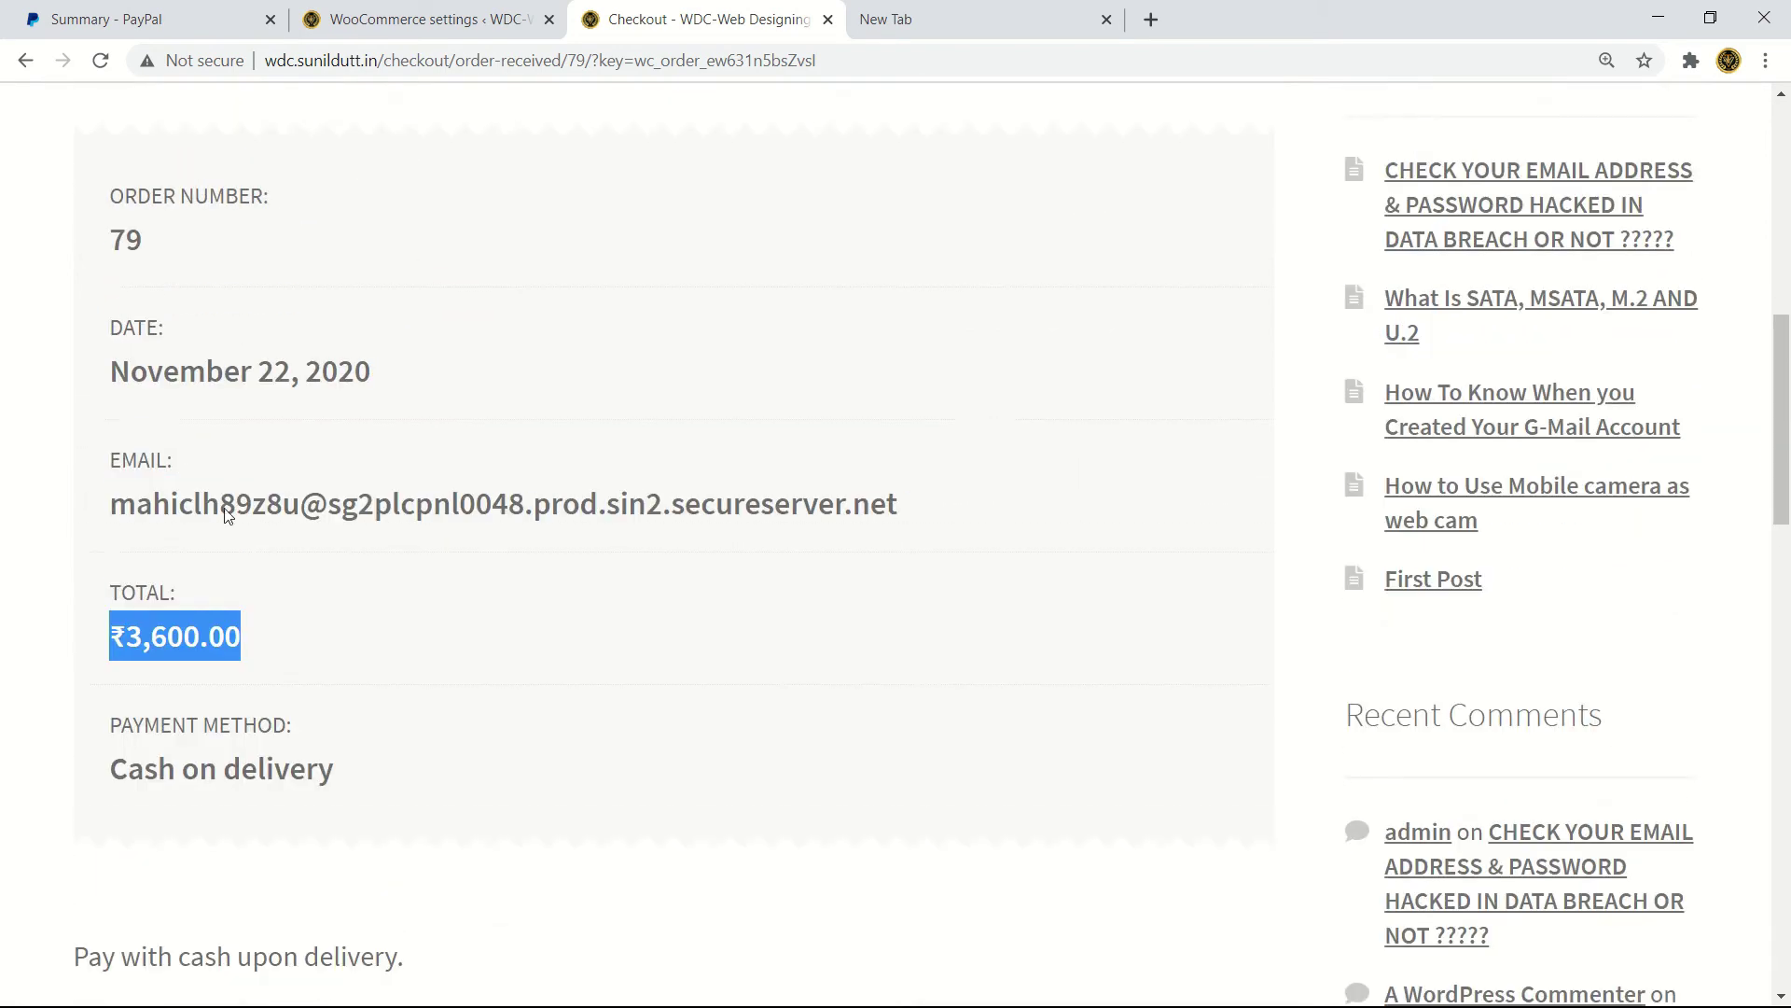
{"action": "scroll", "coordinate": [209, 642], "scroll_direction": "down", "scroll_amount": 1}
{"action": "scroll", "coordinate": [209, 642], "scroll_direction": "down", "scroll_amount": 5}
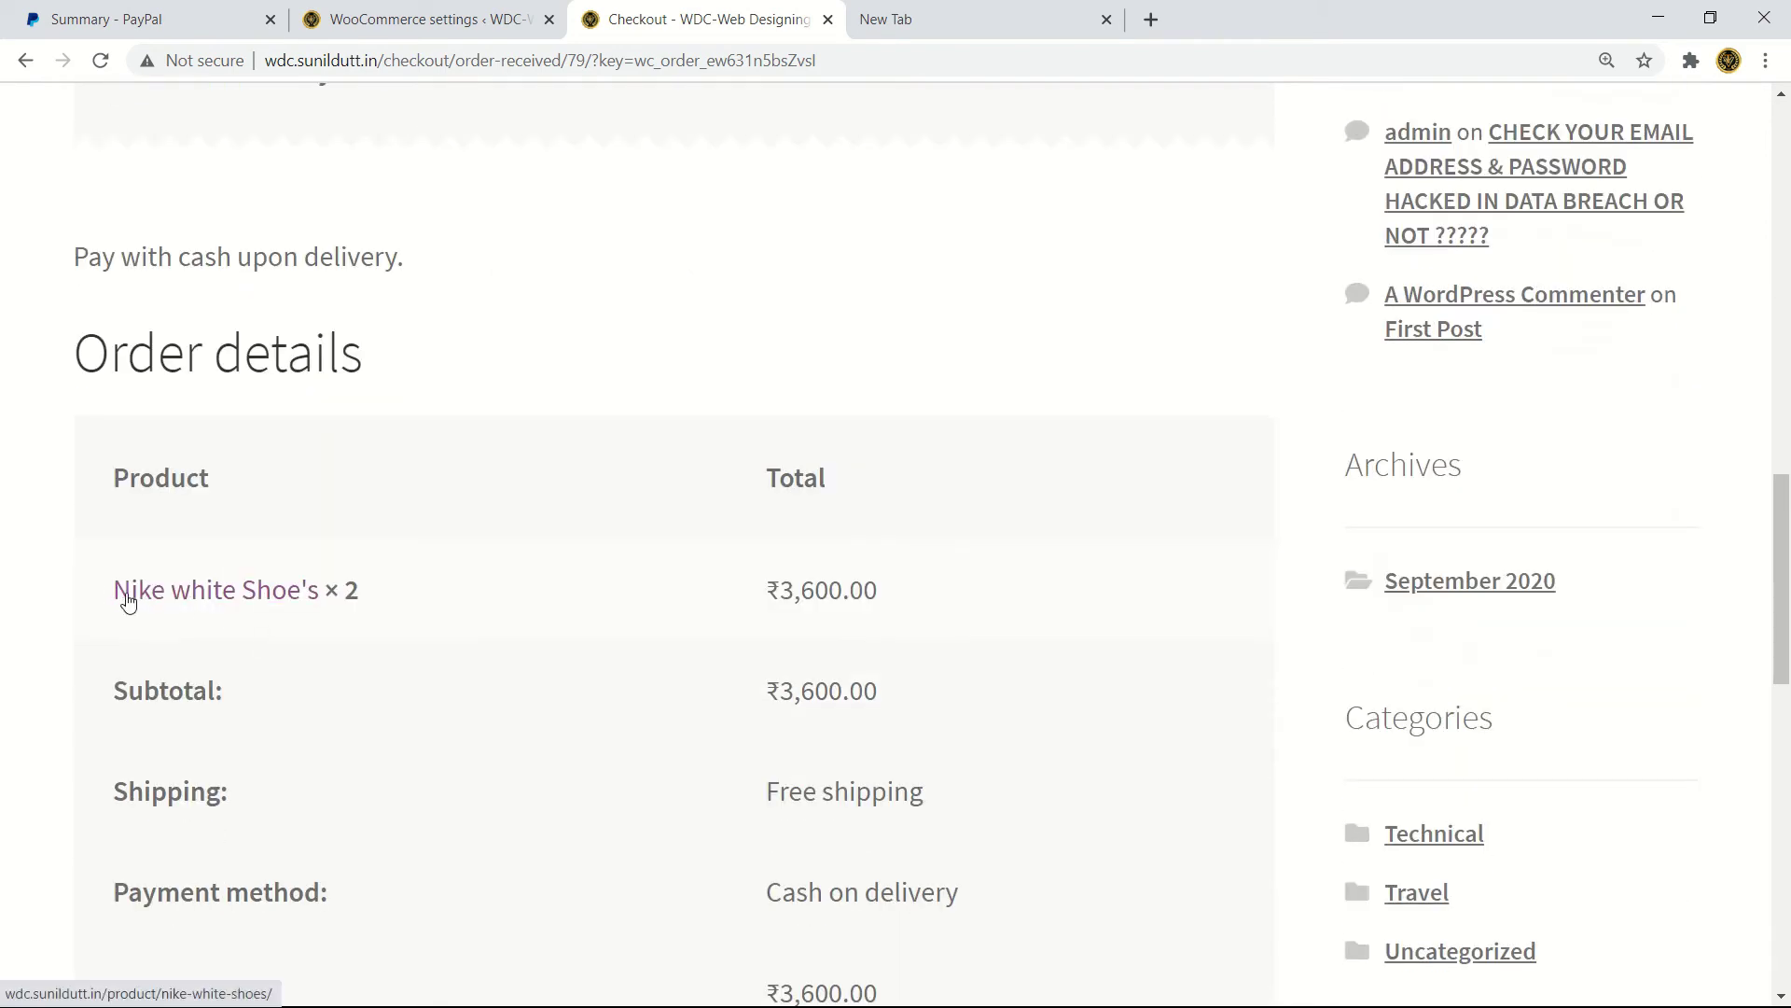
{"action": "left_click_drag", "start_coordinate": [508, 624], "coordinate": [98, 609]}
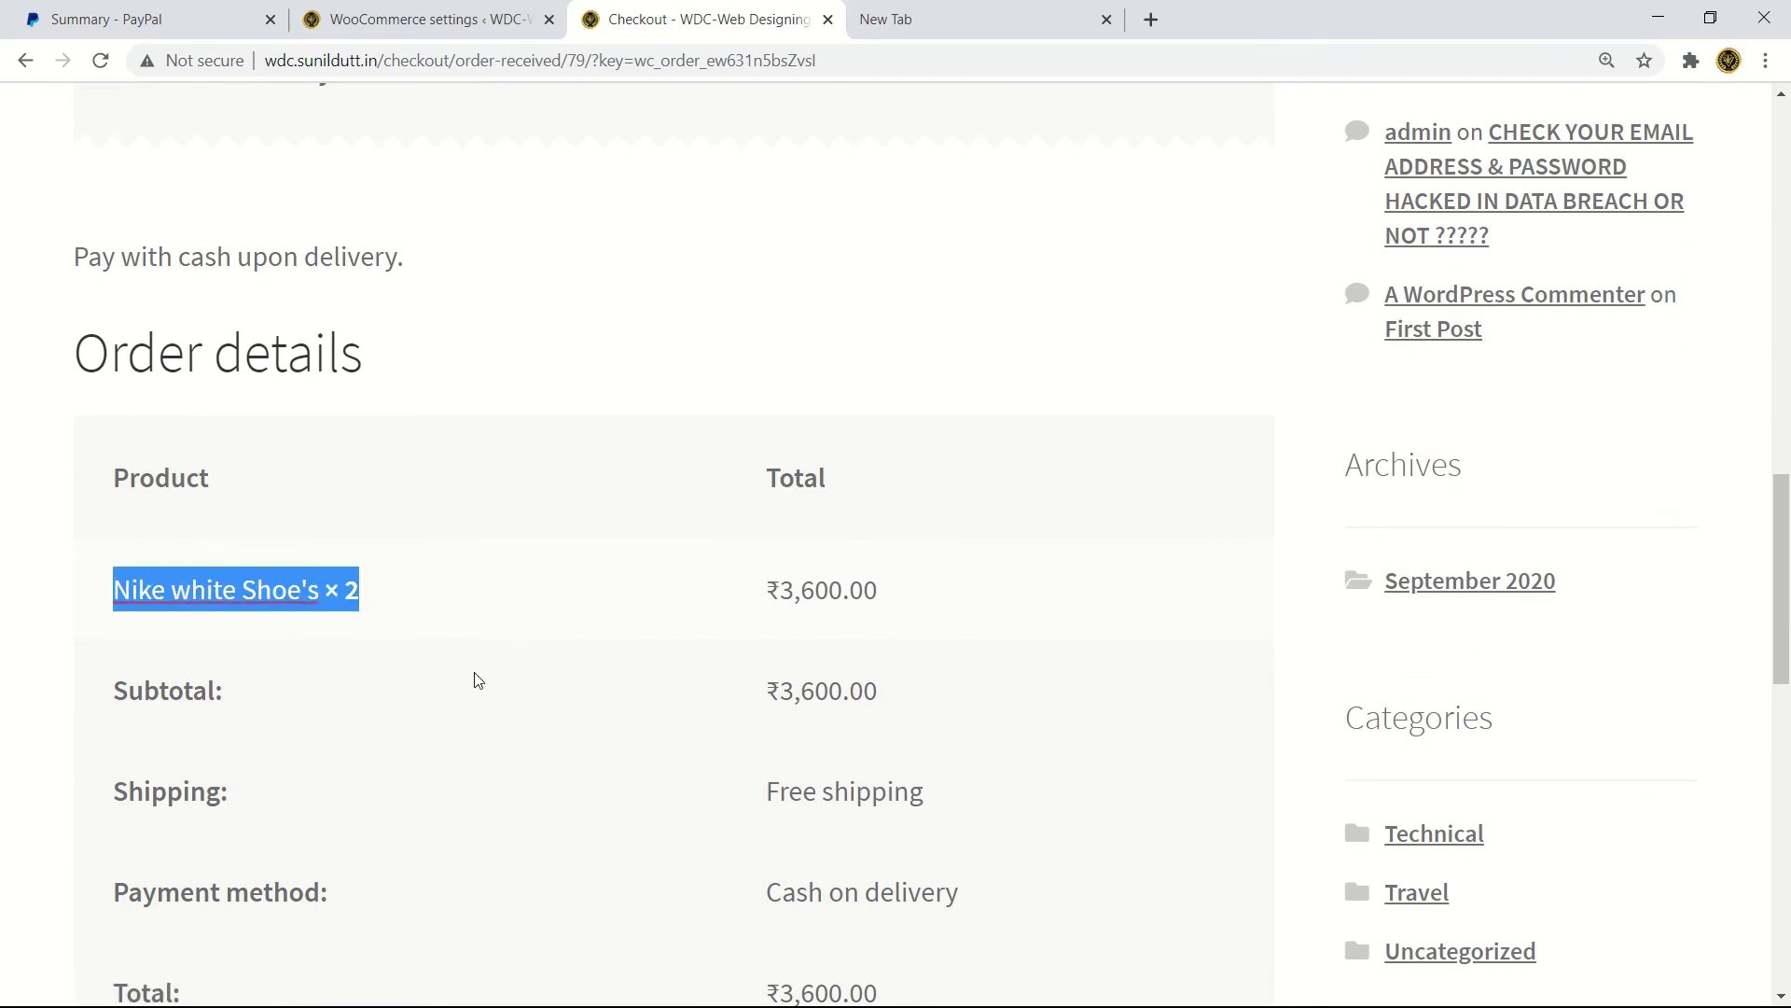
{"action": "scroll", "coordinate": [453, 607], "scroll_direction": "down", "scroll_amount": 3}
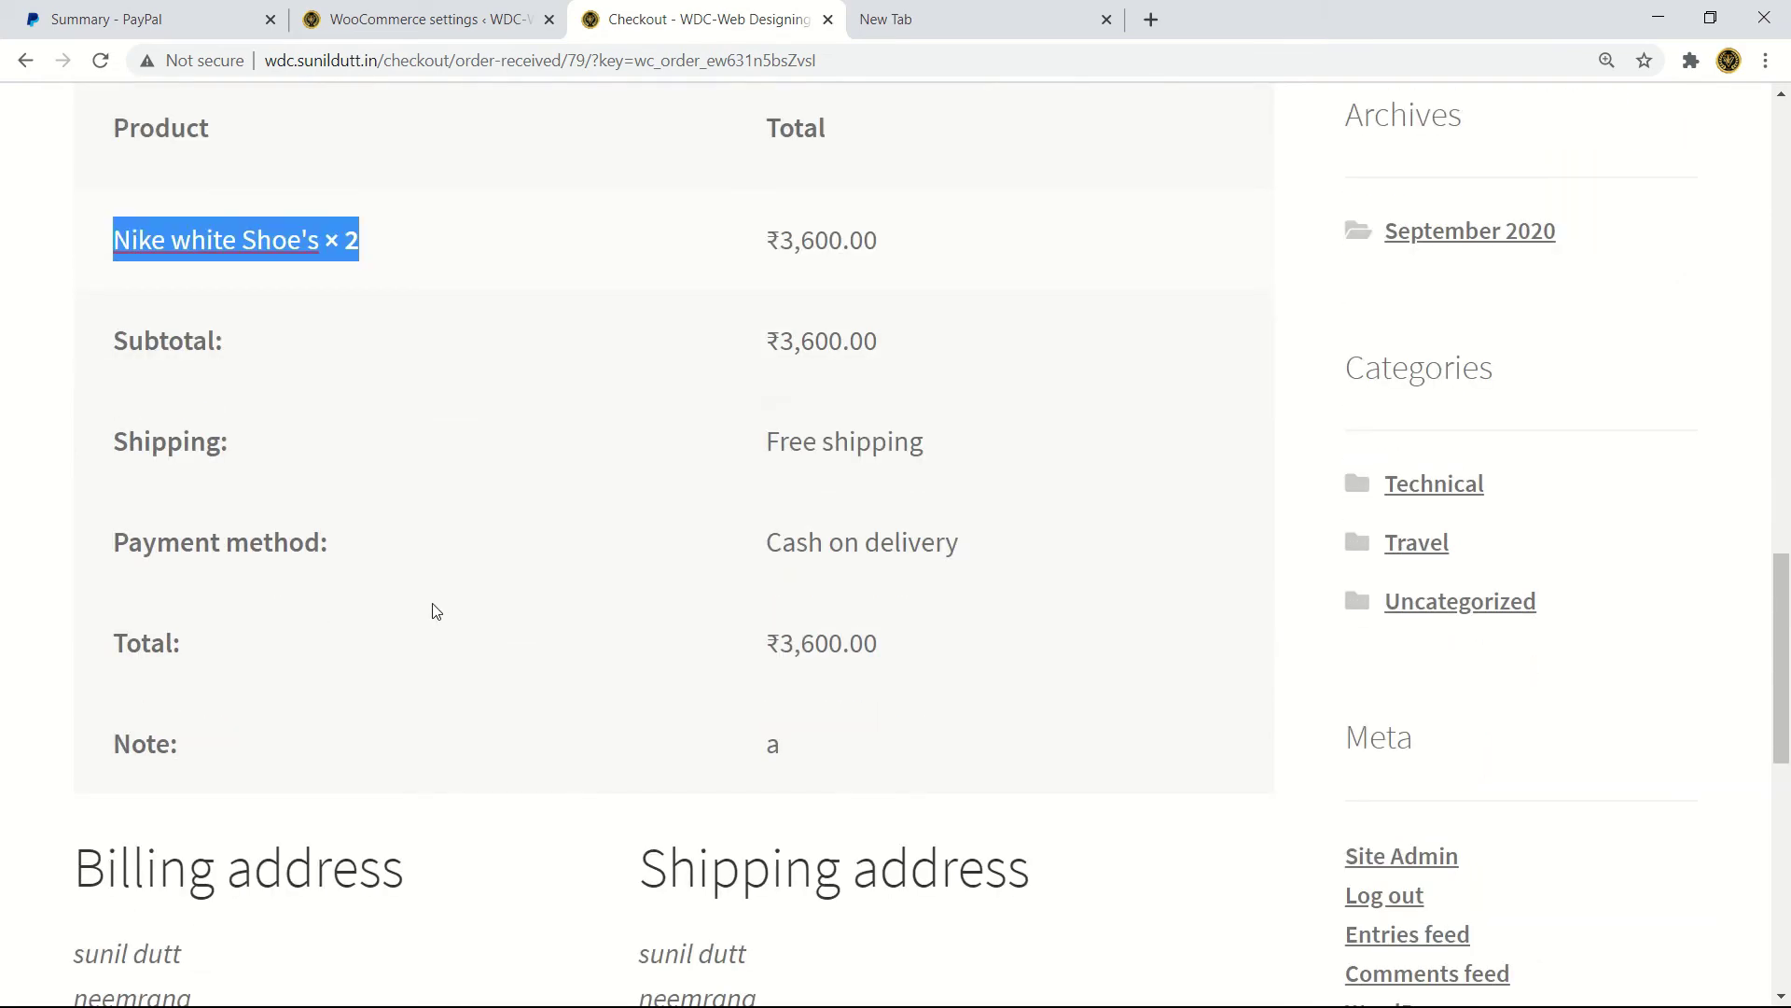
{"action": "left_click_drag", "start_coordinate": [757, 439], "coordinate": [1070, 491]}
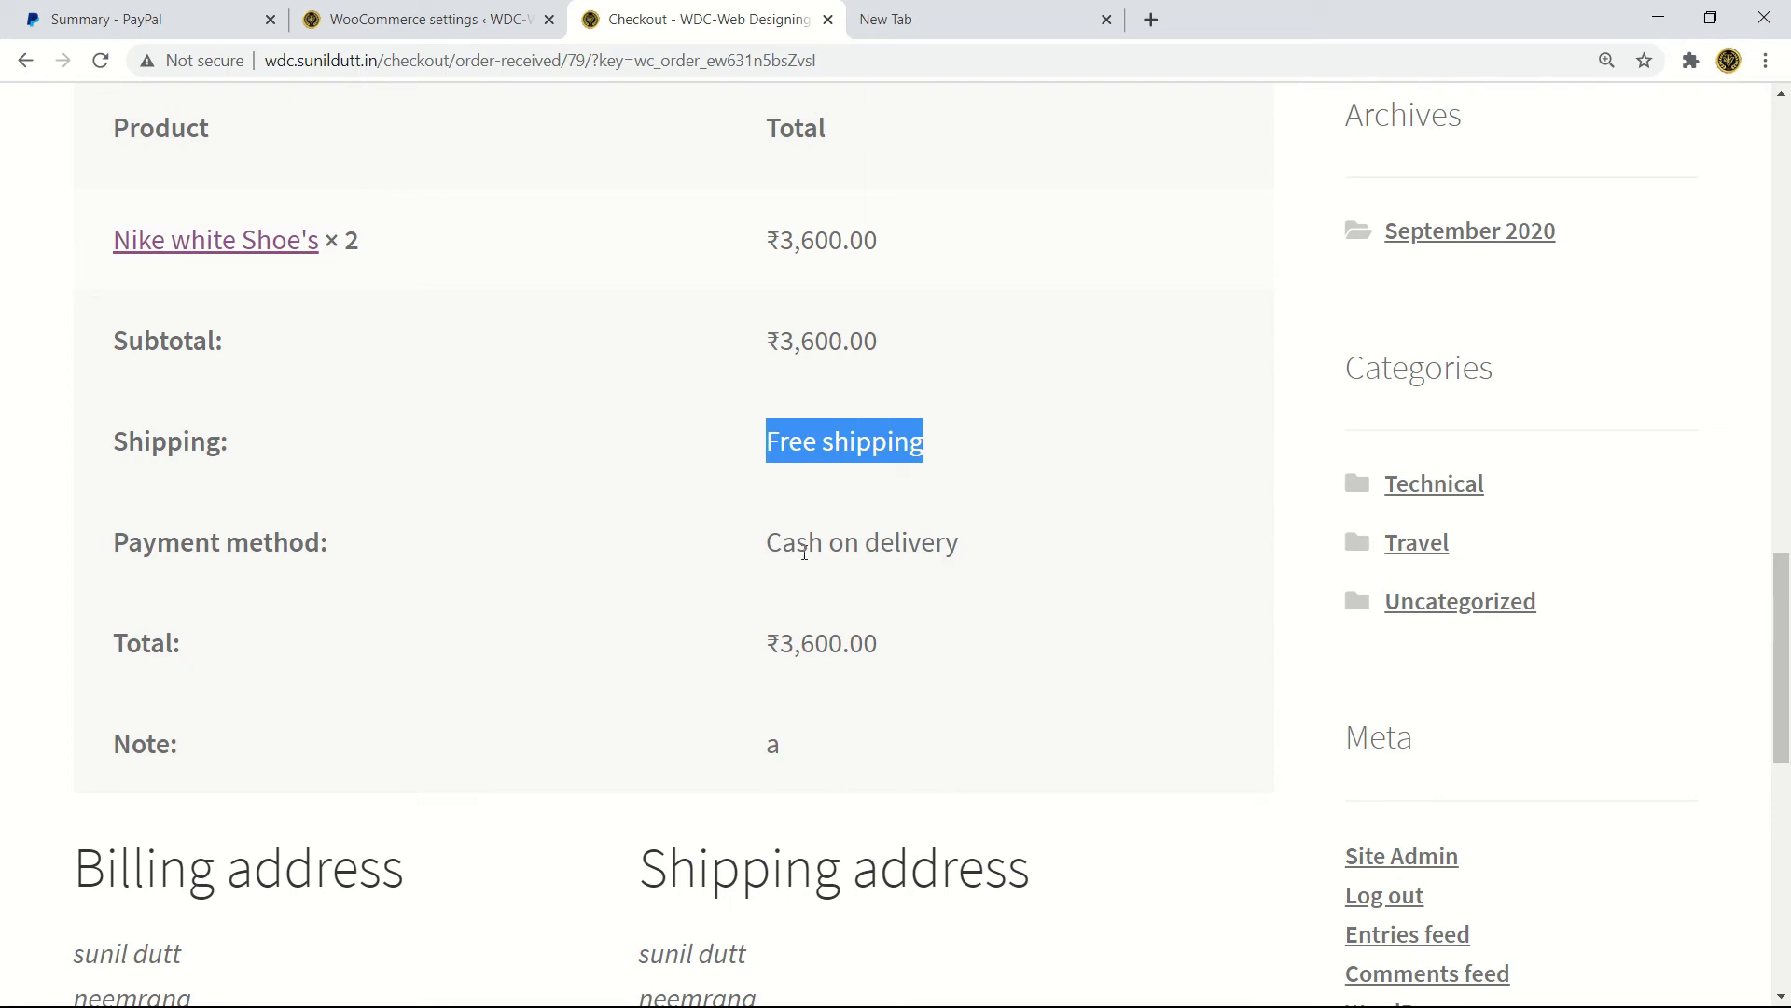
{"action": "left_click_drag", "start_coordinate": [782, 536], "coordinate": [960, 547]}
{"action": "scroll", "coordinate": [717, 560], "scroll_direction": "down", "scroll_amount": 2}
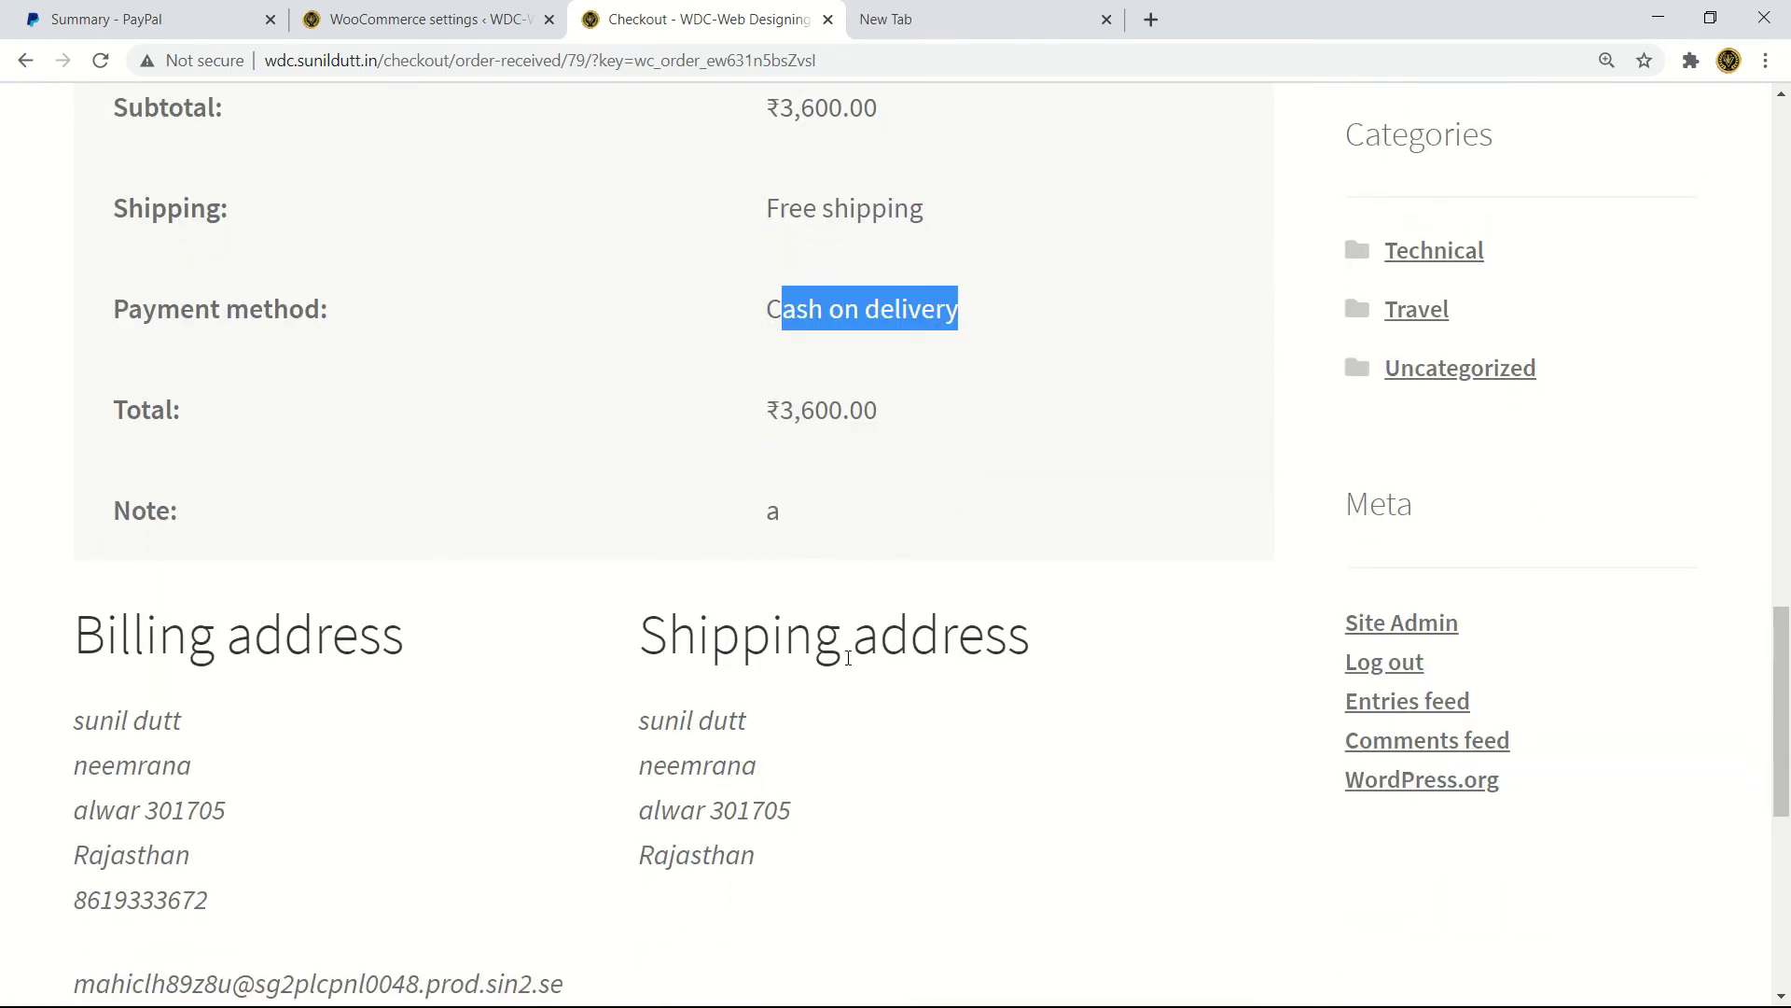
{"action": "scroll", "coordinate": [724, 688], "scroll_direction": "down", "scroll_amount": 4}
{"action": "scroll", "coordinate": [711, 592], "scroll_direction": "down", "scroll_amount": 2}
{"action": "scroll", "coordinate": [774, 558], "scroll_direction": "up", "scroll_amount": 2}
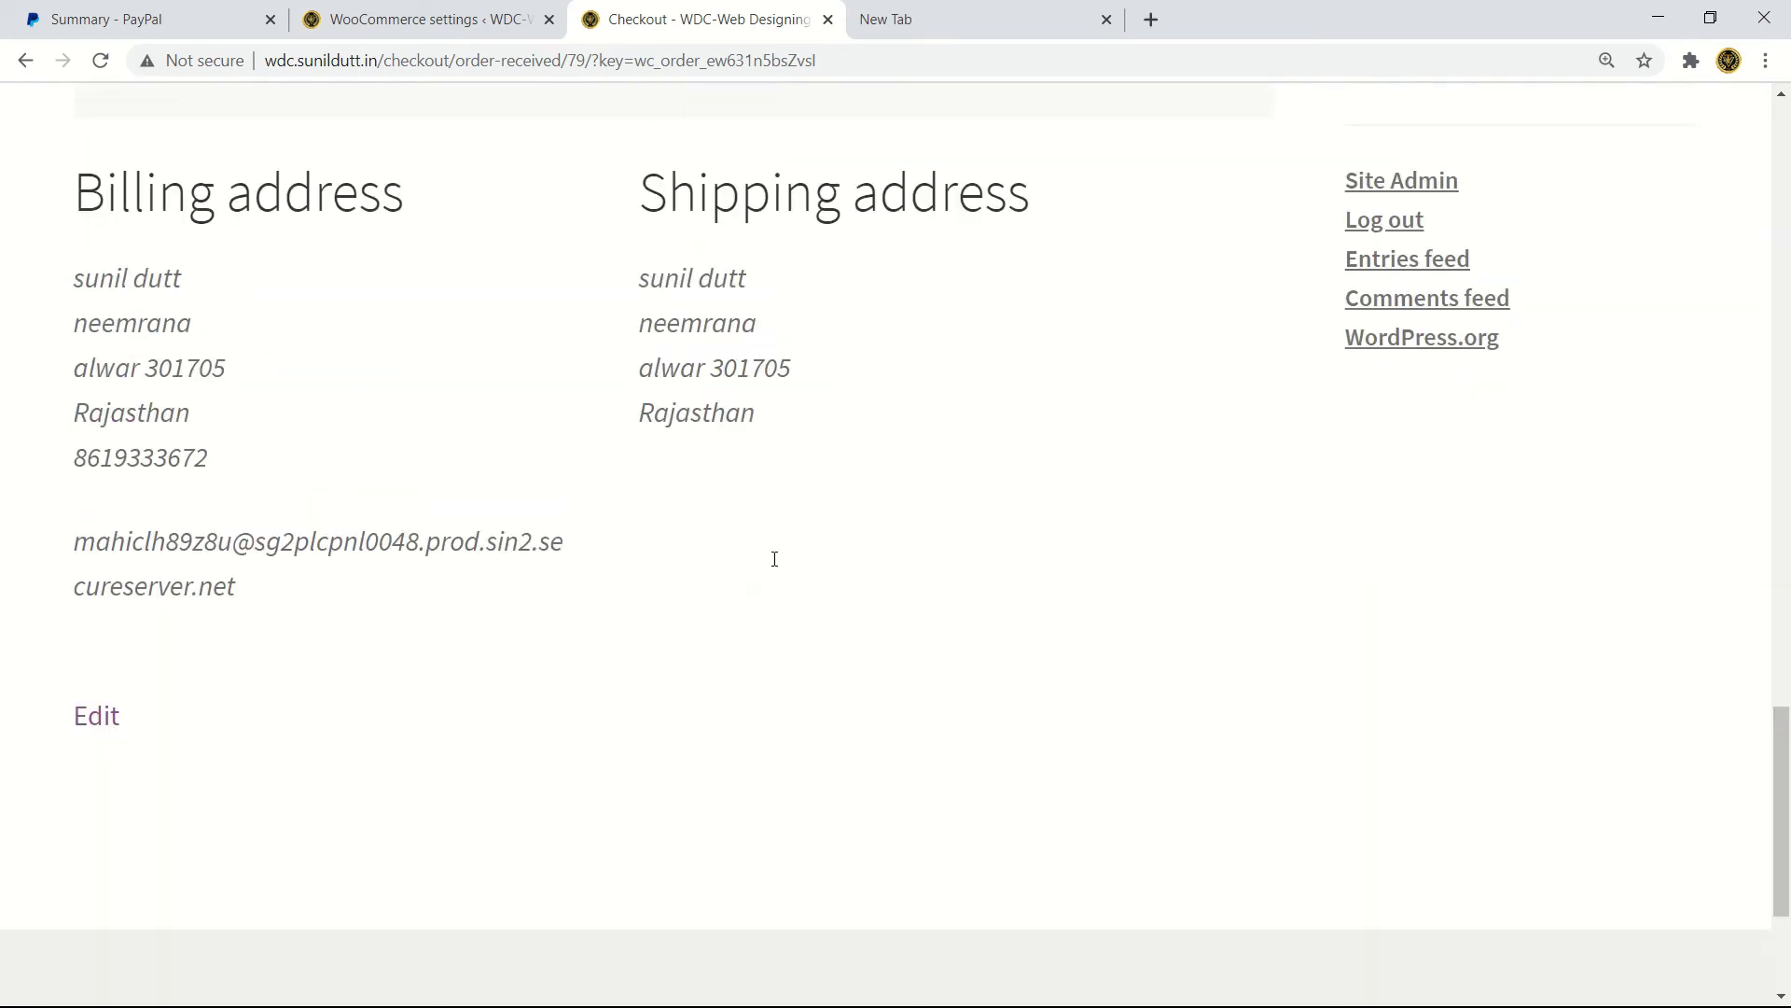
{"action": "scroll", "coordinate": [770, 553], "scroll_direction": "up", "scroll_amount": 20}
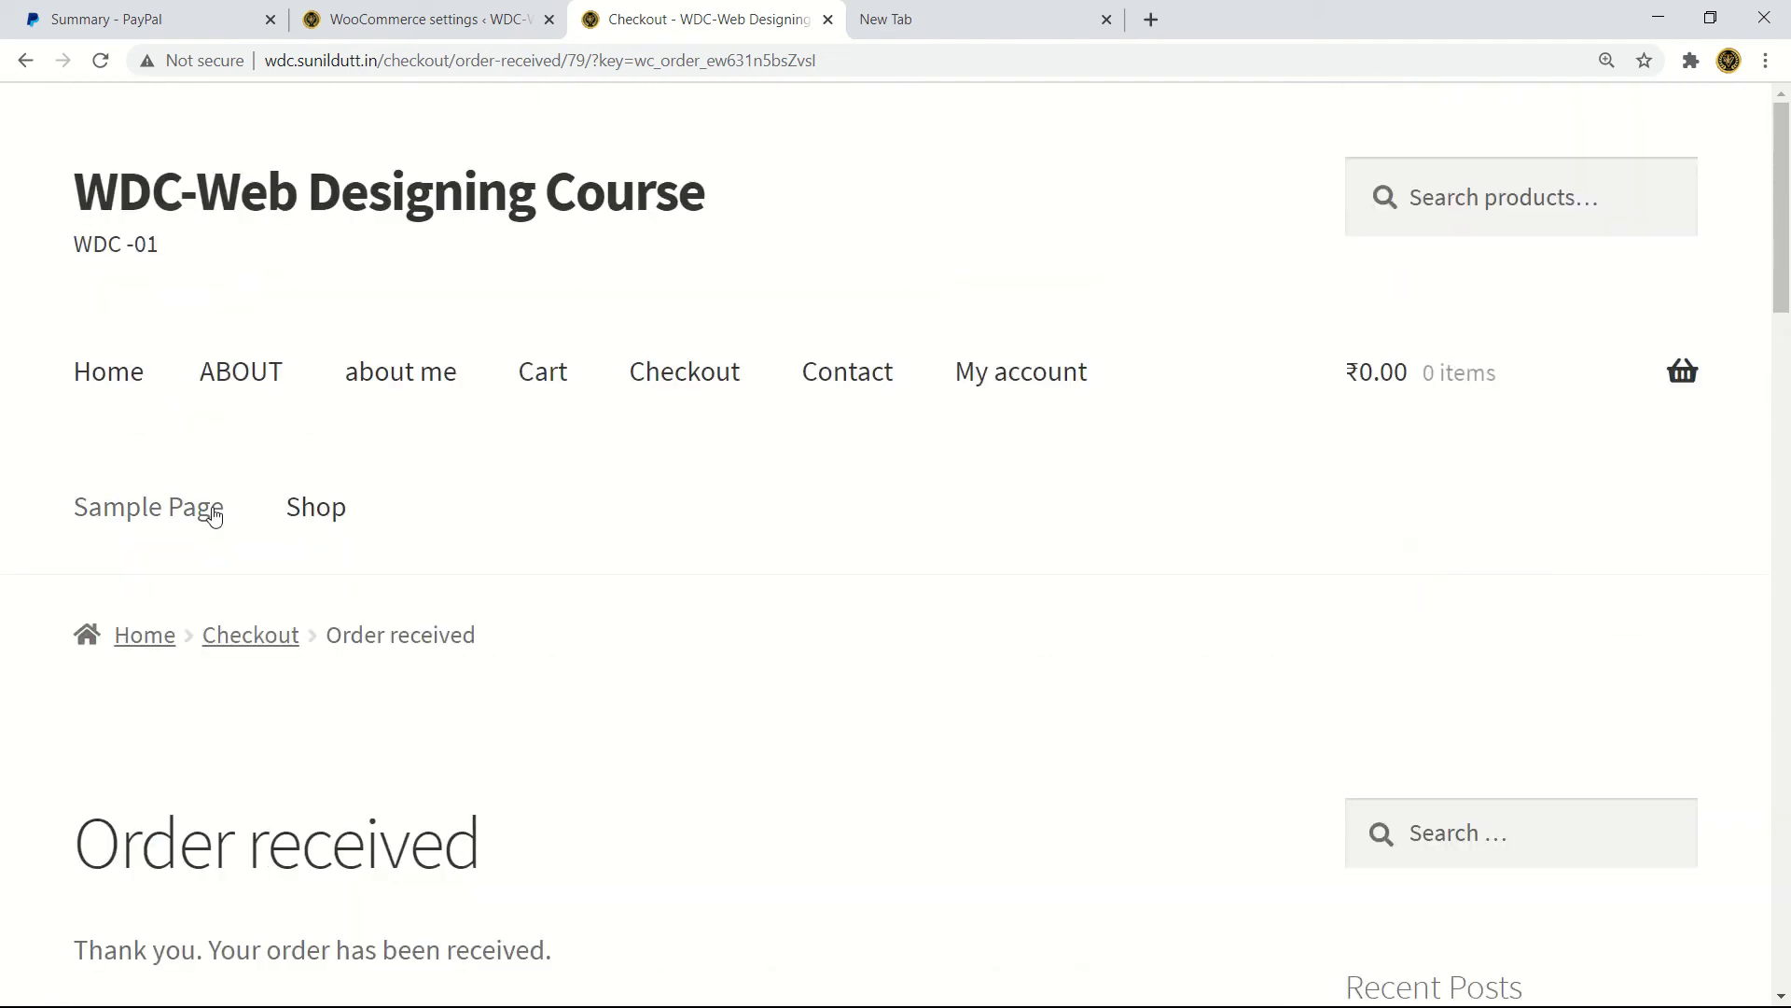
- Return to the admin WooCommerce Home stats, then open the Orders list showing order #79
{"action": "left_click", "coordinate": [149, 644]}
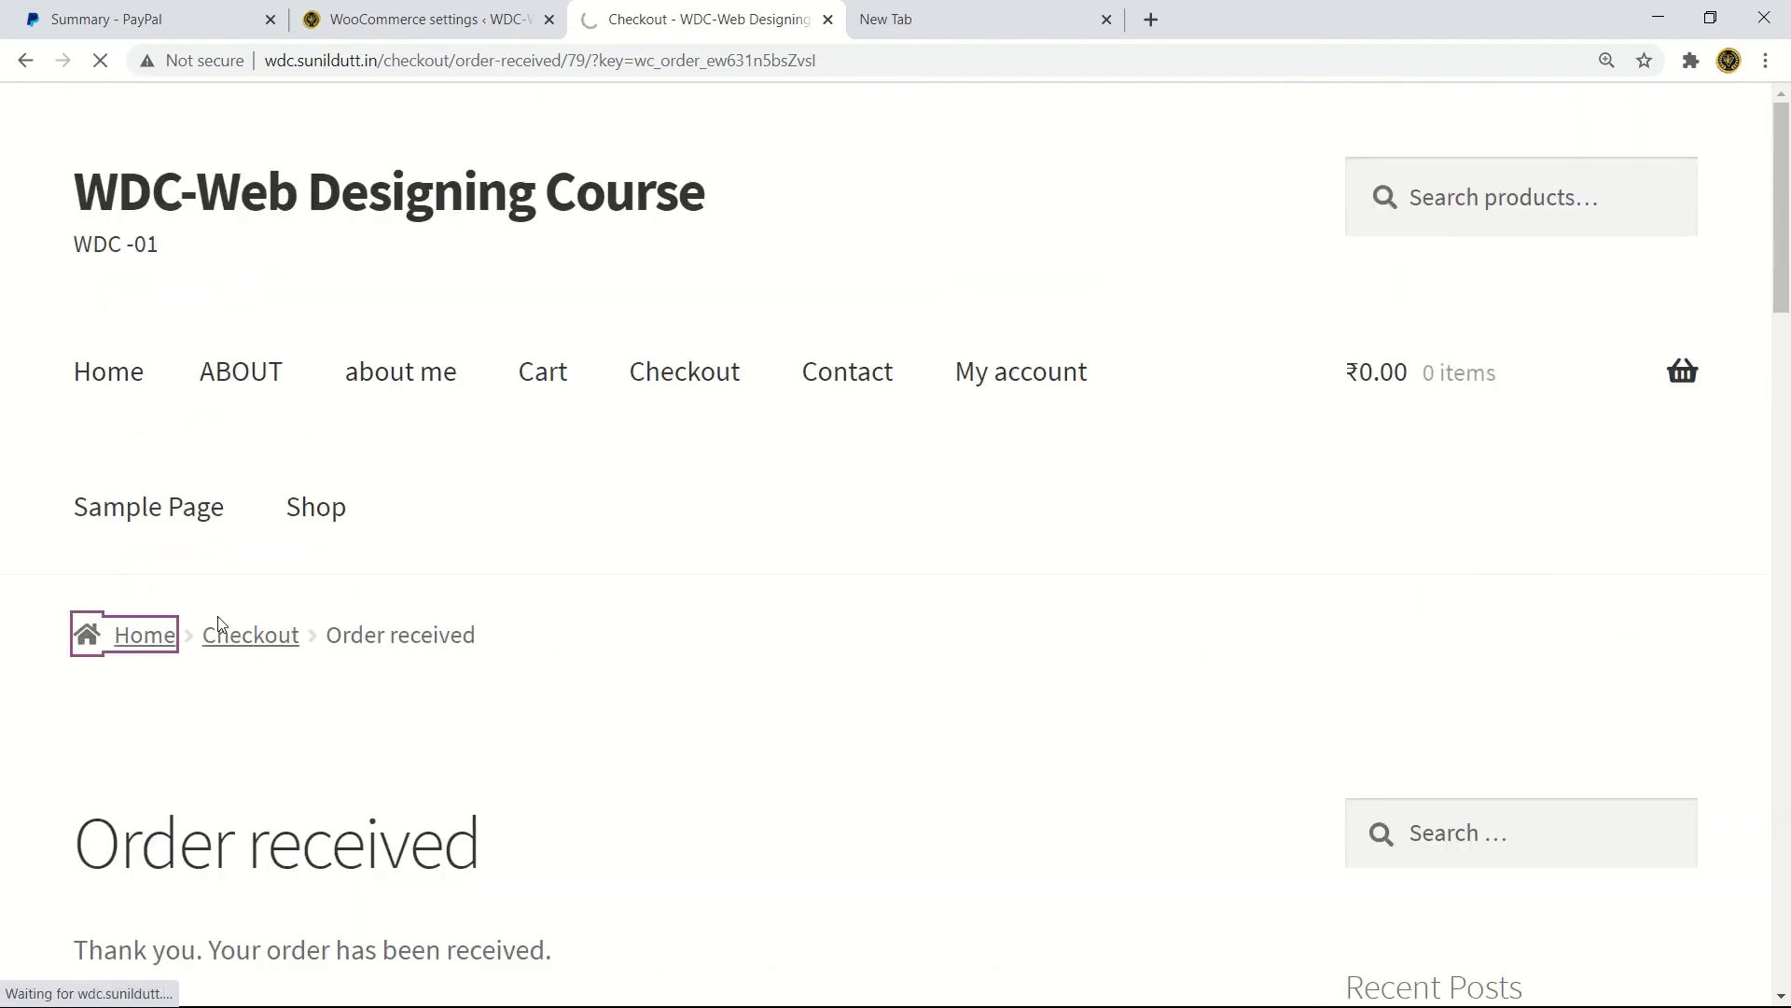
{"action": "left_click", "coordinate": [457, 11]}
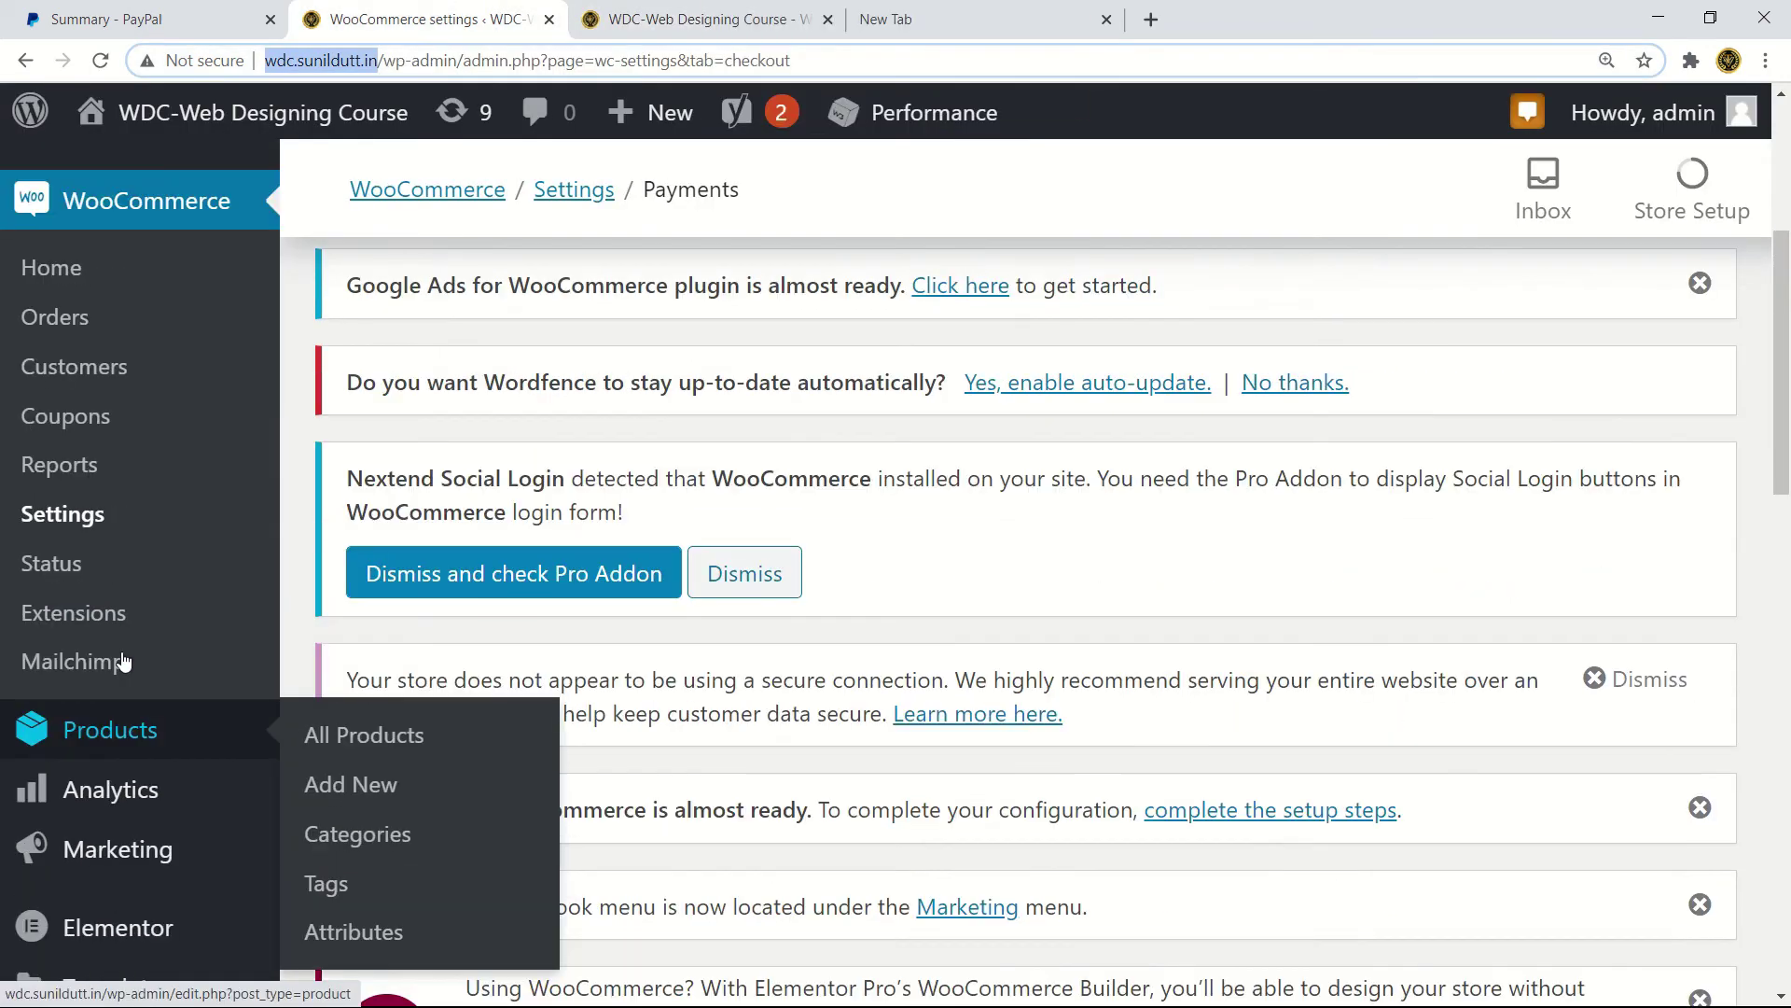
{"action": "scroll", "coordinate": [121, 653], "scroll_direction": "up", "scroll_amount": 2}
{"action": "left_click", "coordinate": [56, 331]}
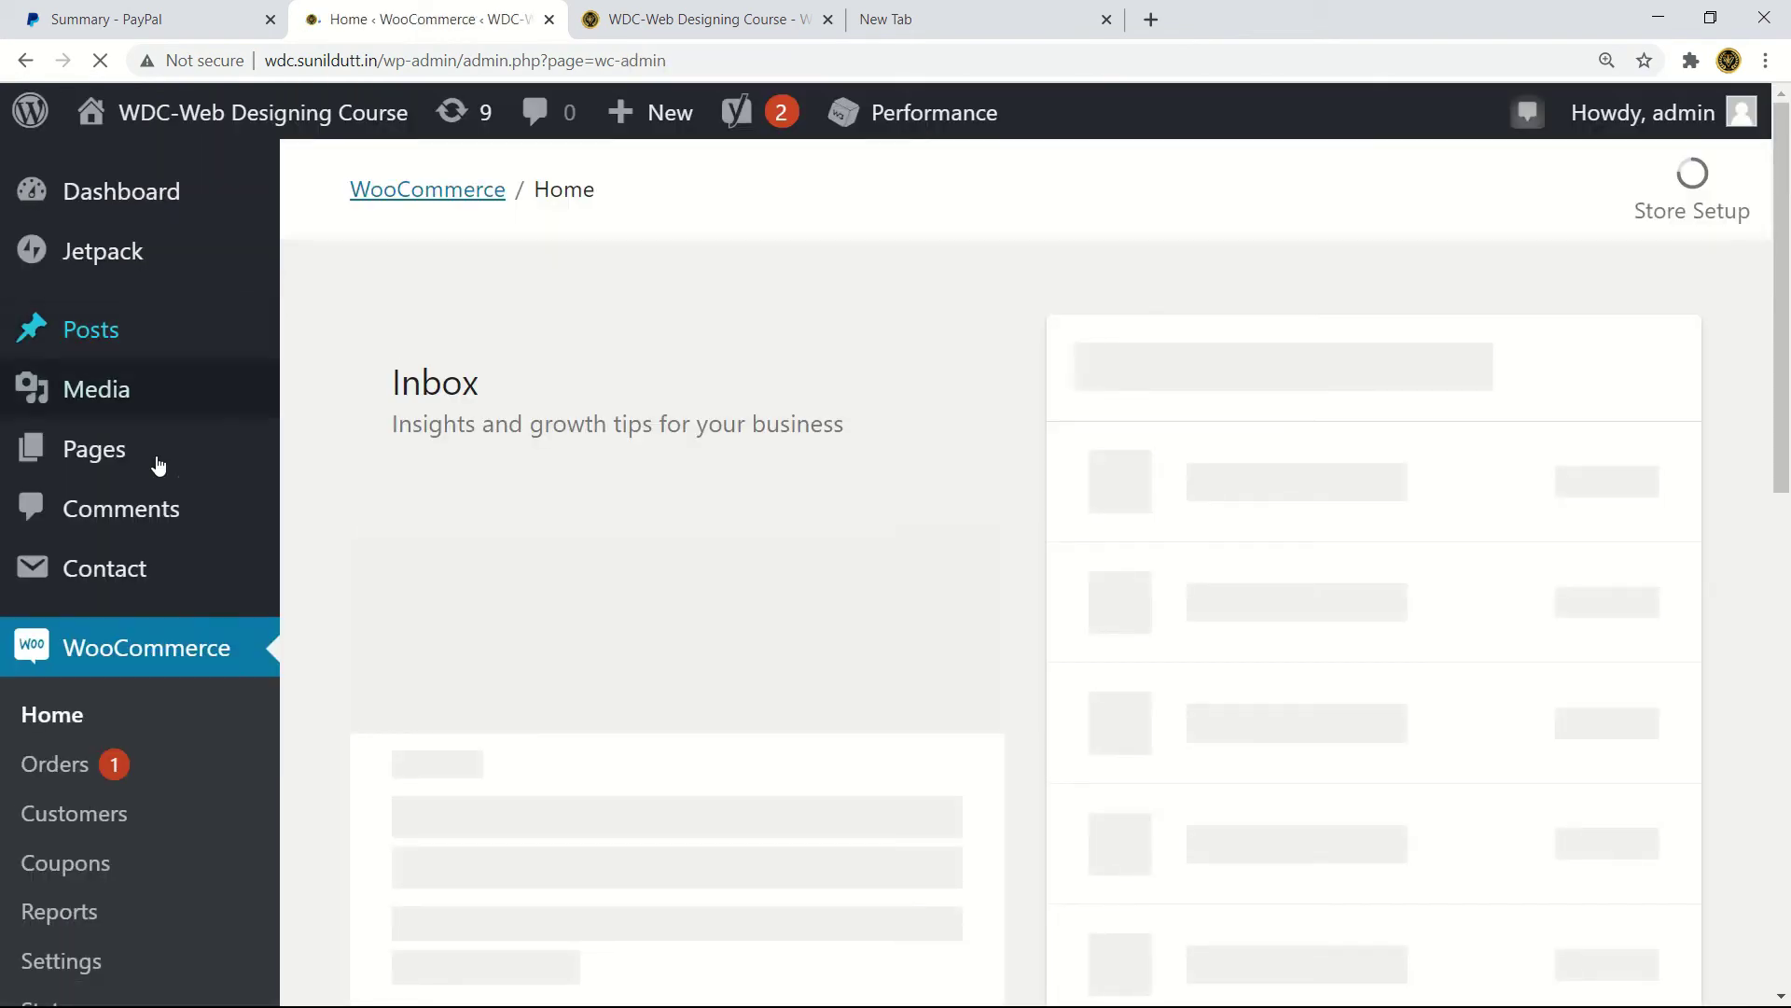
{"action": "key", "text": "ctrl+minus"}
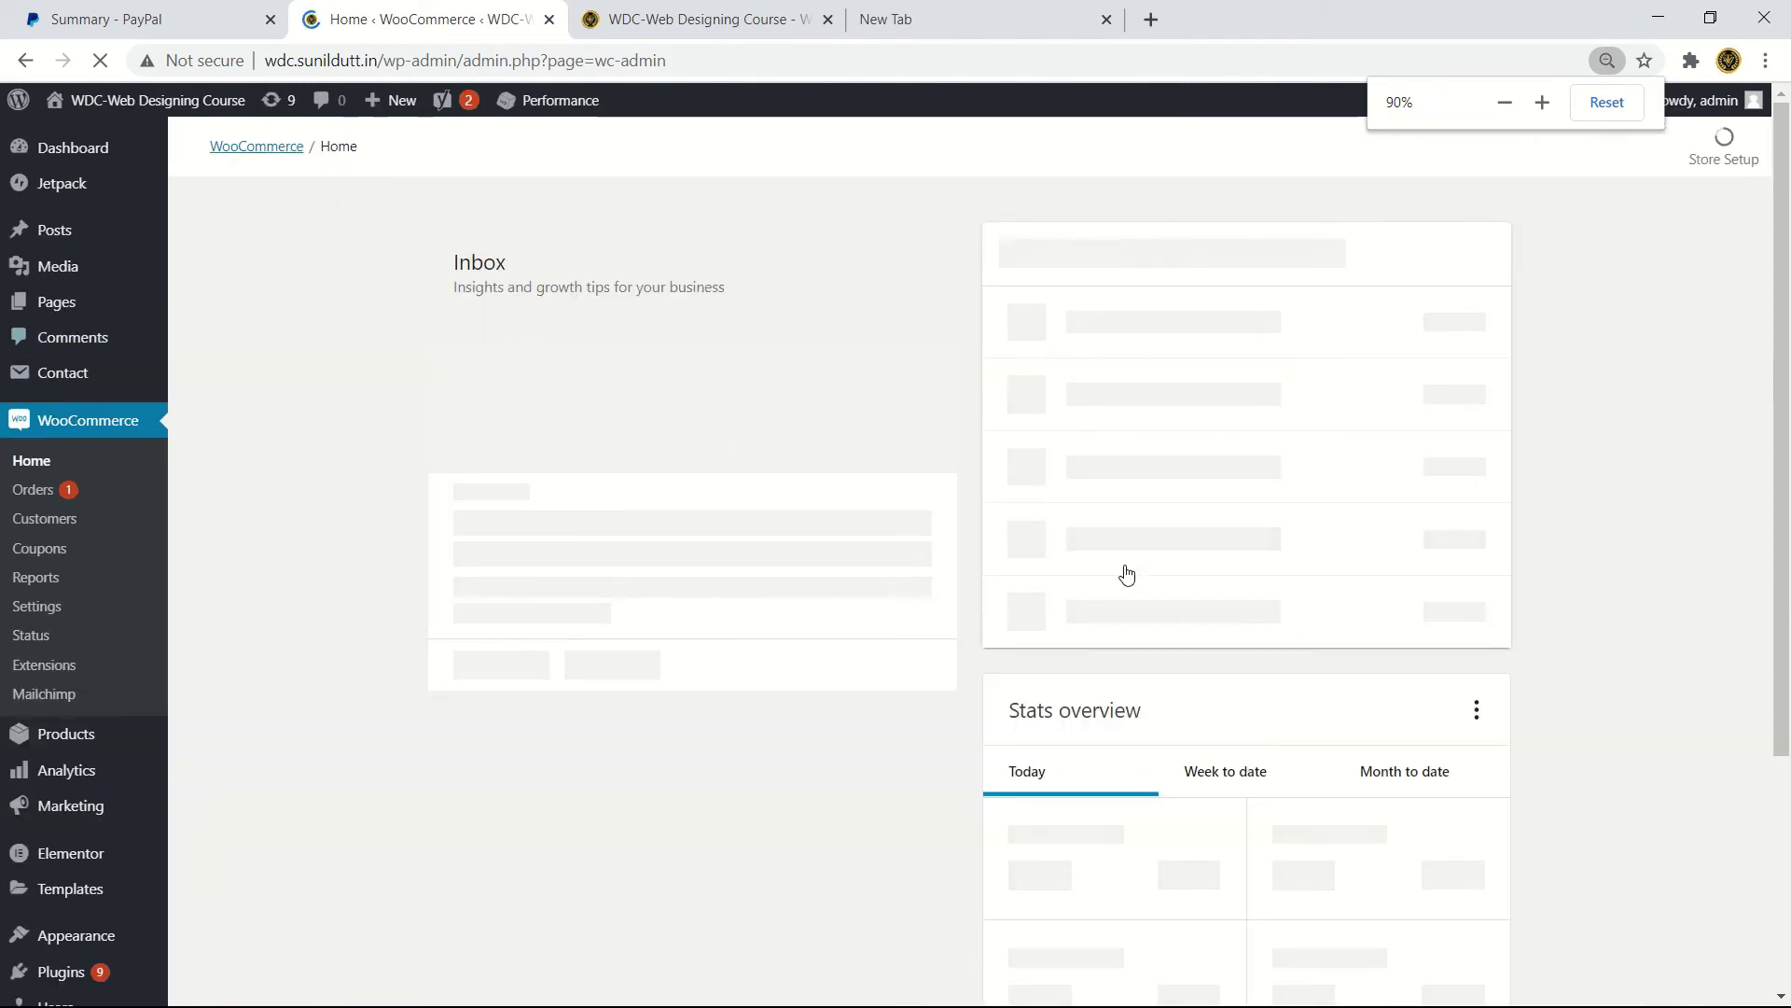
{"action": "key", "text": "ctrl+plus"}
{"action": "key", "text": "ctrl+minus"}
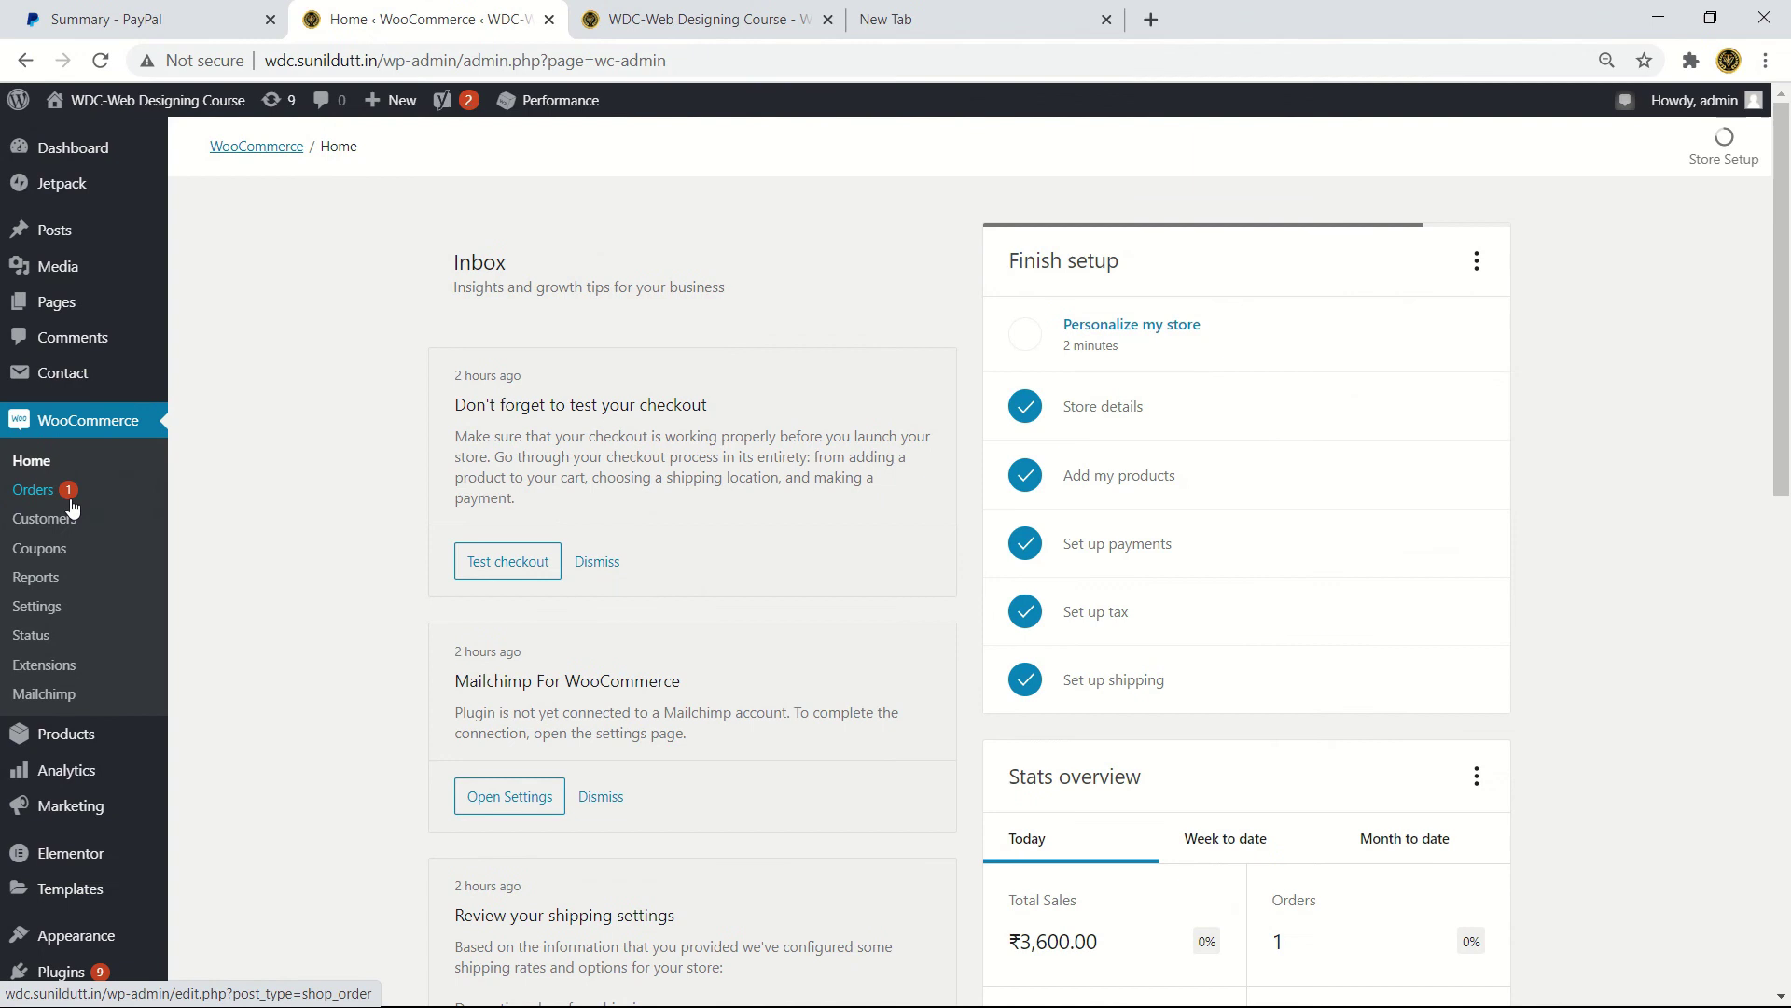
{"action": "left_click", "coordinate": [34, 490]}
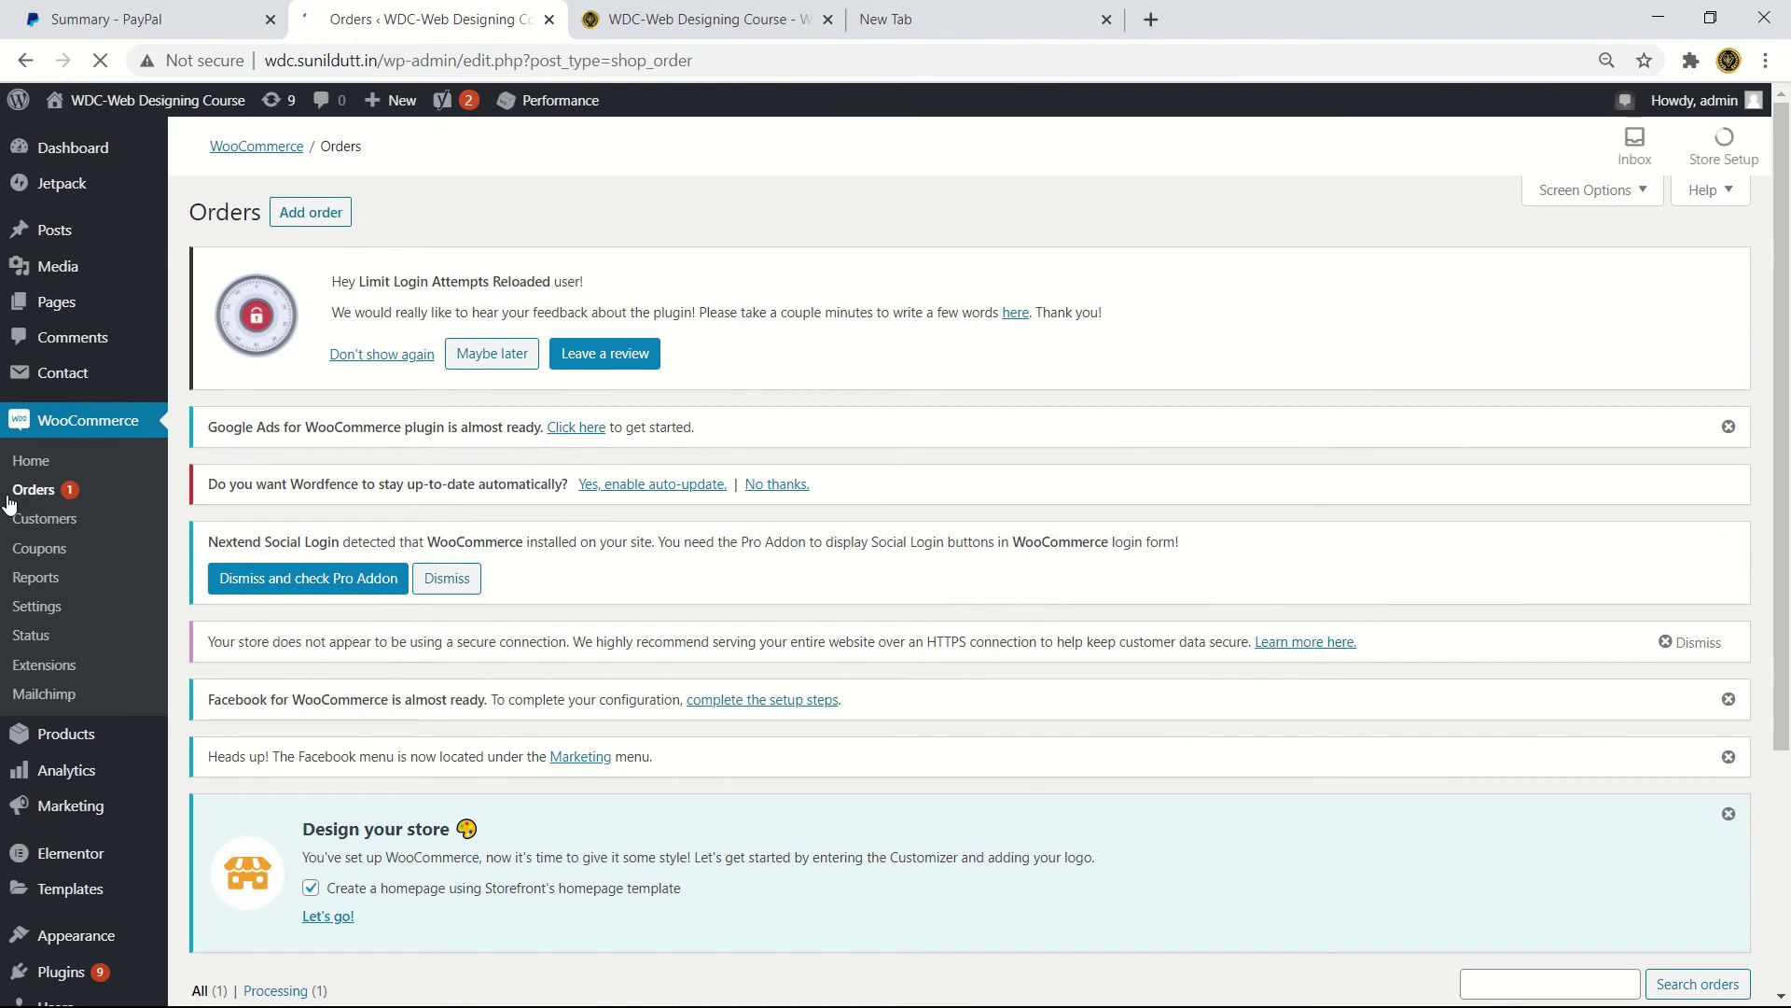
{"action": "scroll", "coordinate": [124, 440], "scroll_direction": "down", "scroll_amount": 4}
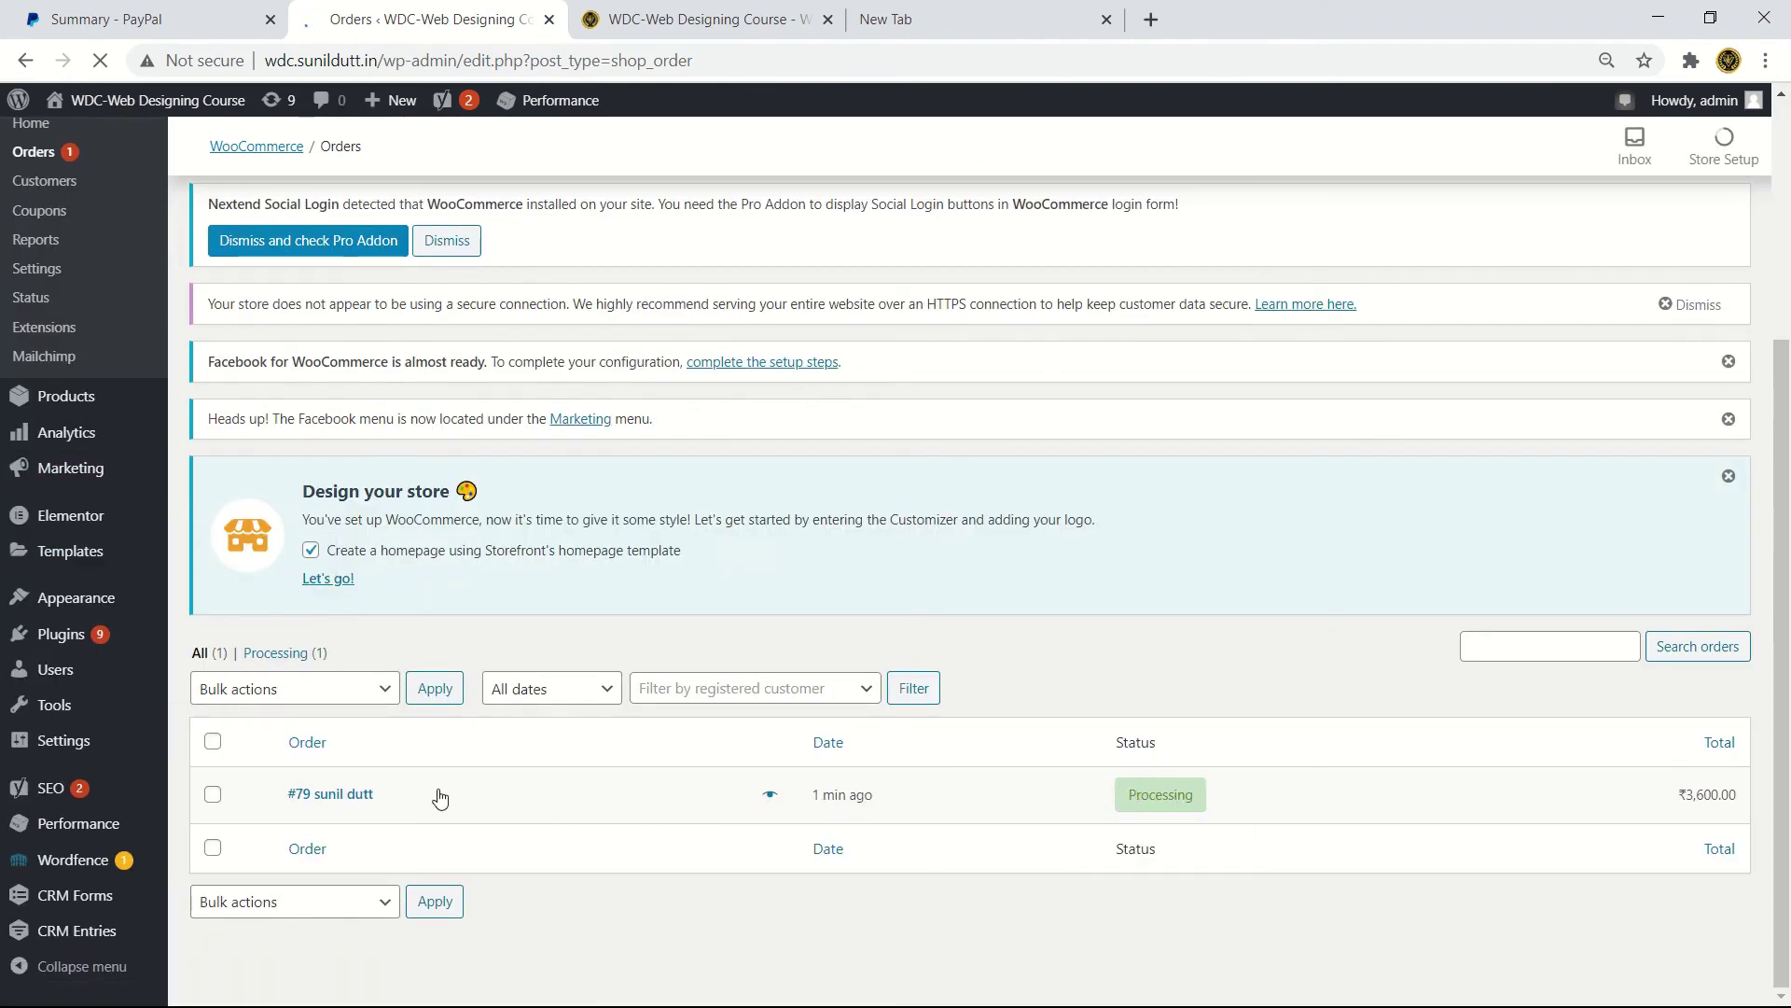
- Open order #79 and review its items, totals, custom fields and Order actions options
{"action": "left_click", "coordinate": [361, 804]}
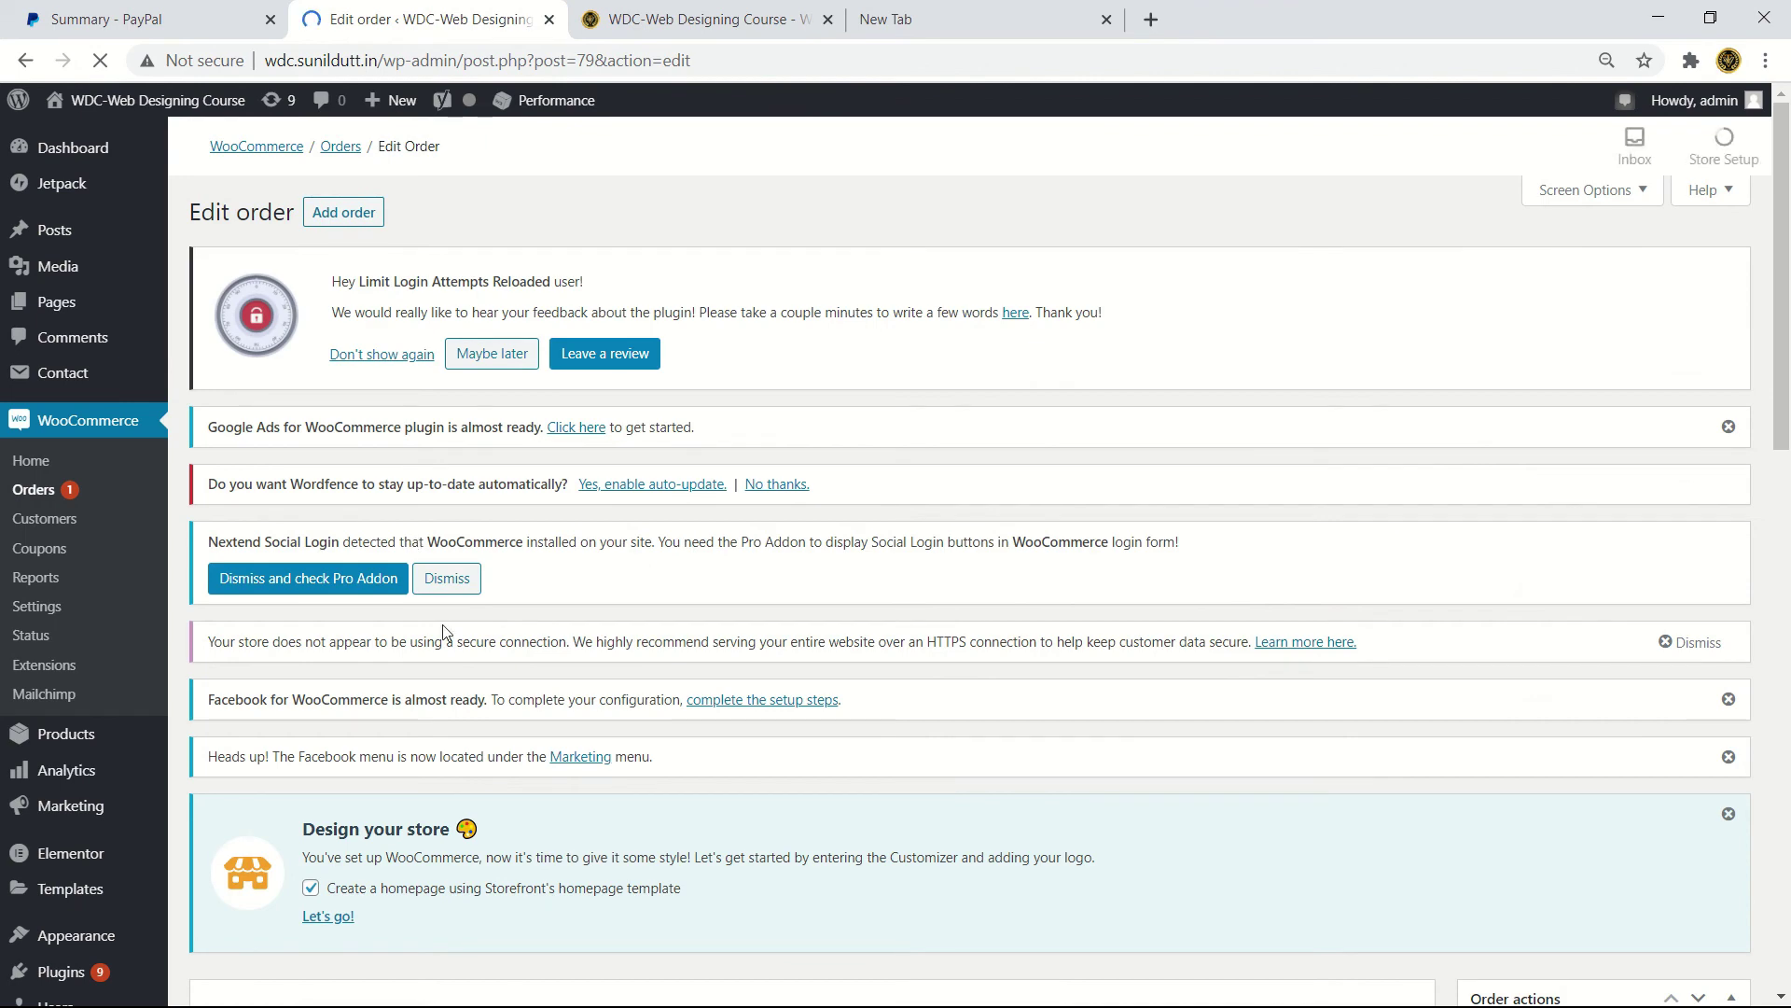
{"action": "scroll", "coordinate": [486, 774], "scroll_direction": "down", "scroll_amount": 5}
{"action": "scroll", "coordinate": [497, 679], "scroll_direction": "up", "scroll_amount": 2}
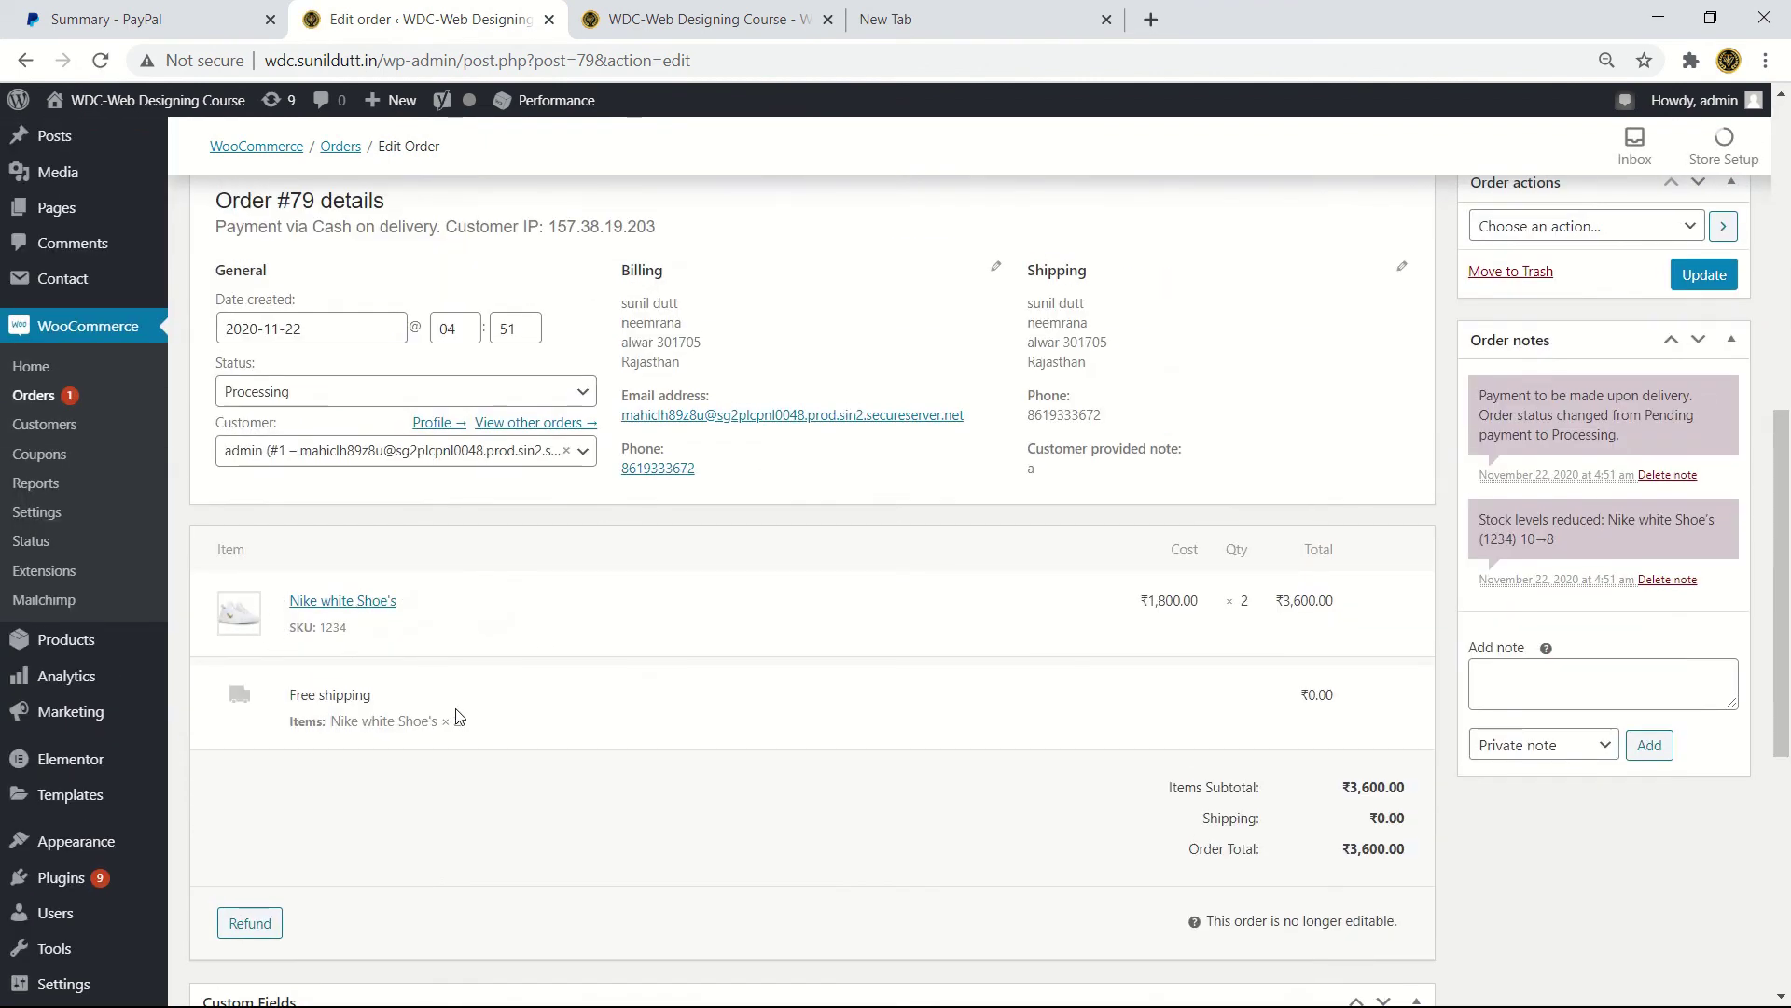
{"action": "scroll", "coordinate": [443, 760], "scroll_direction": "down", "scroll_amount": 1}
{"action": "scroll", "coordinate": [443, 760], "scroll_direction": "down", "scroll_amount": 5}
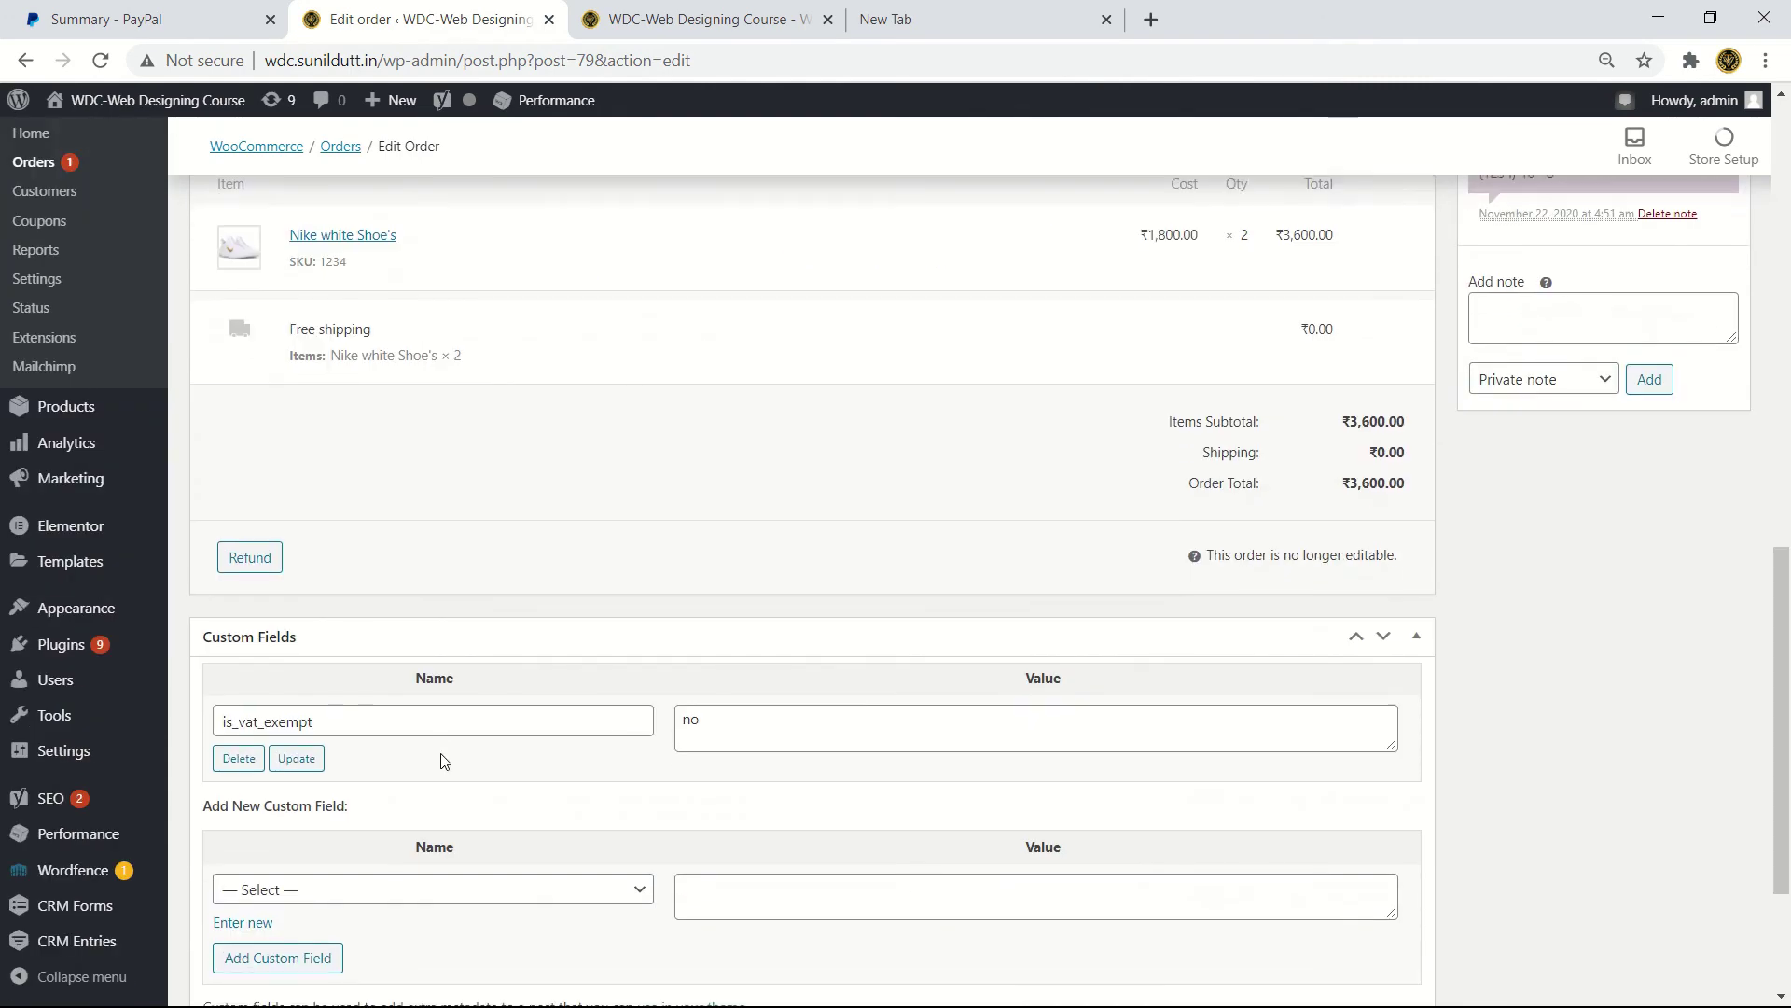
{"action": "scroll", "coordinate": [443, 755], "scroll_direction": "up", "scroll_amount": 9}
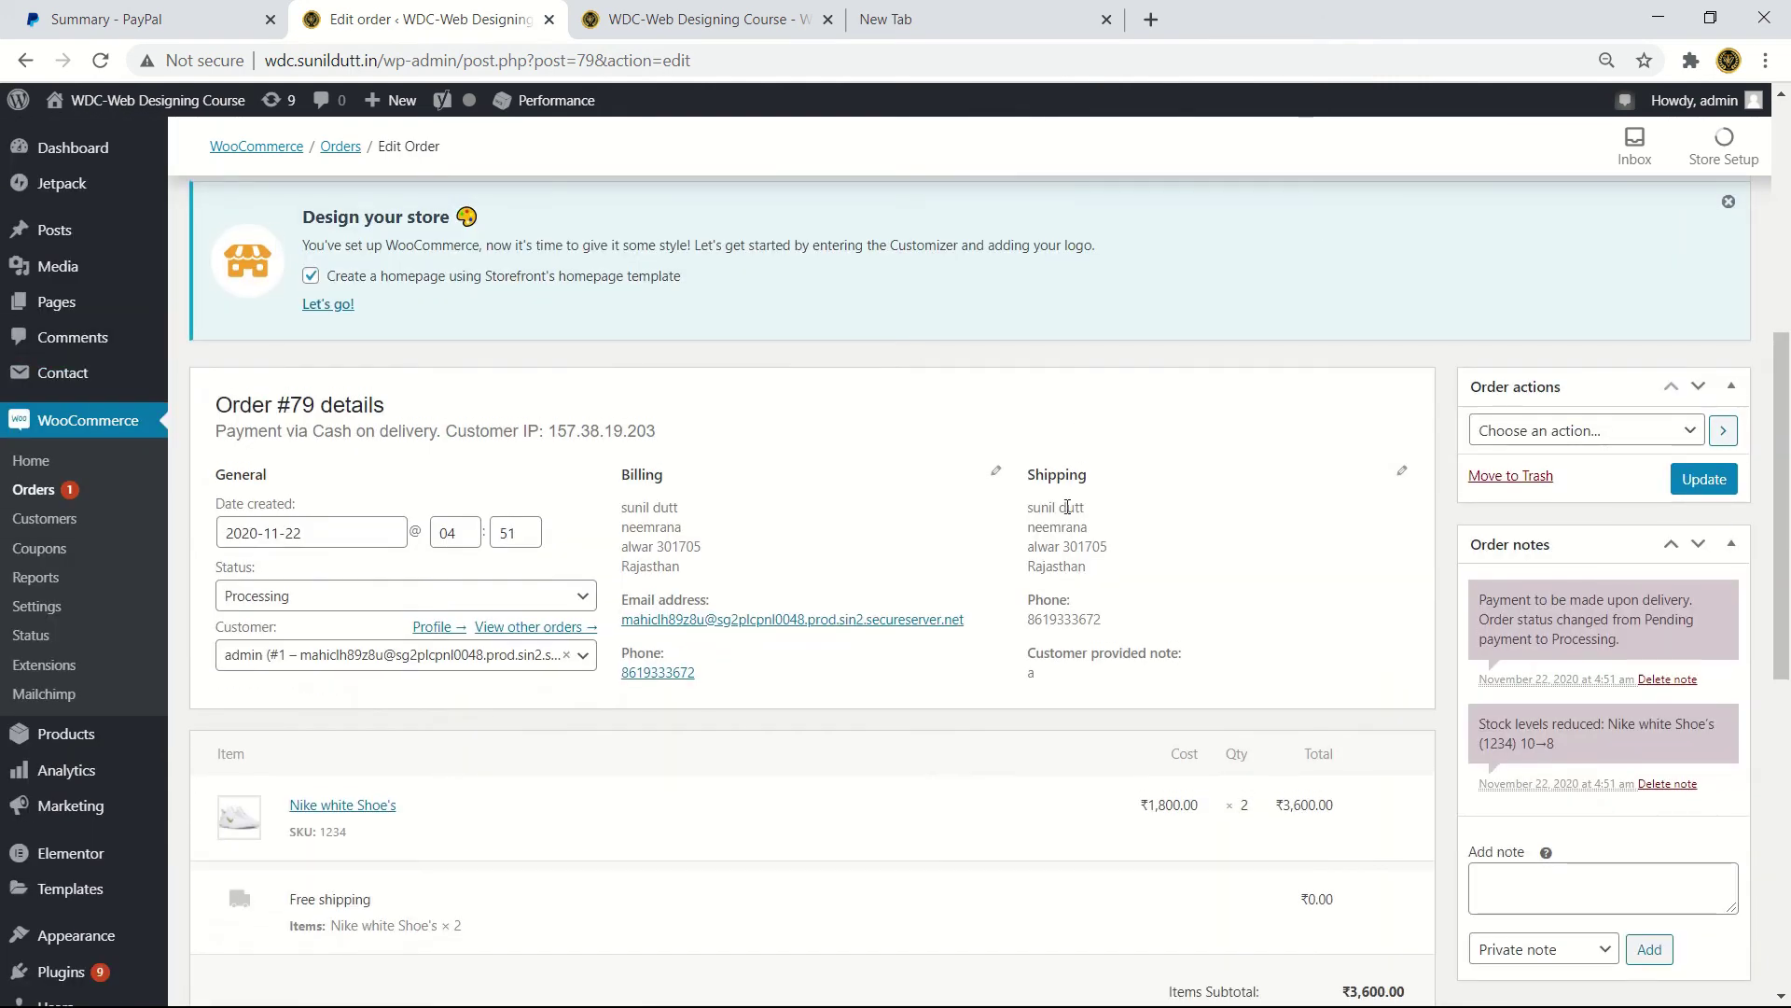
{"action": "left_click", "coordinate": [1692, 432]}
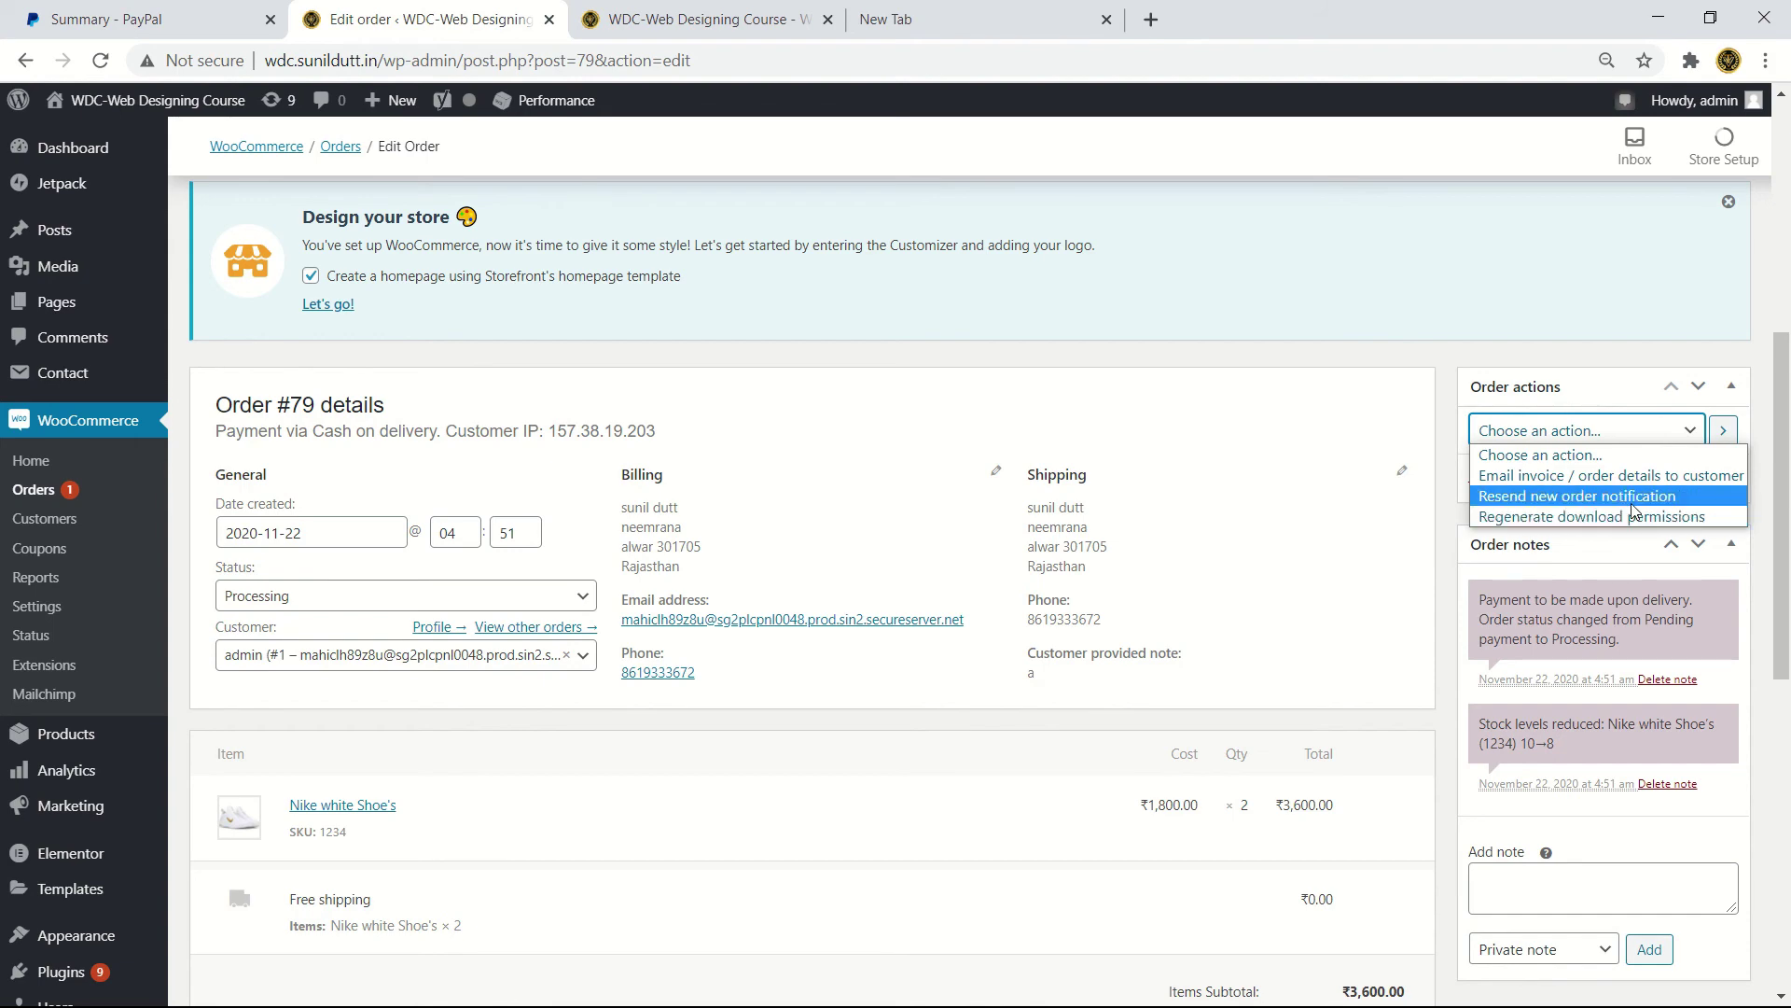
{"action": "scroll", "coordinate": [1559, 697], "scroll_direction": "down", "scroll_amount": 5}
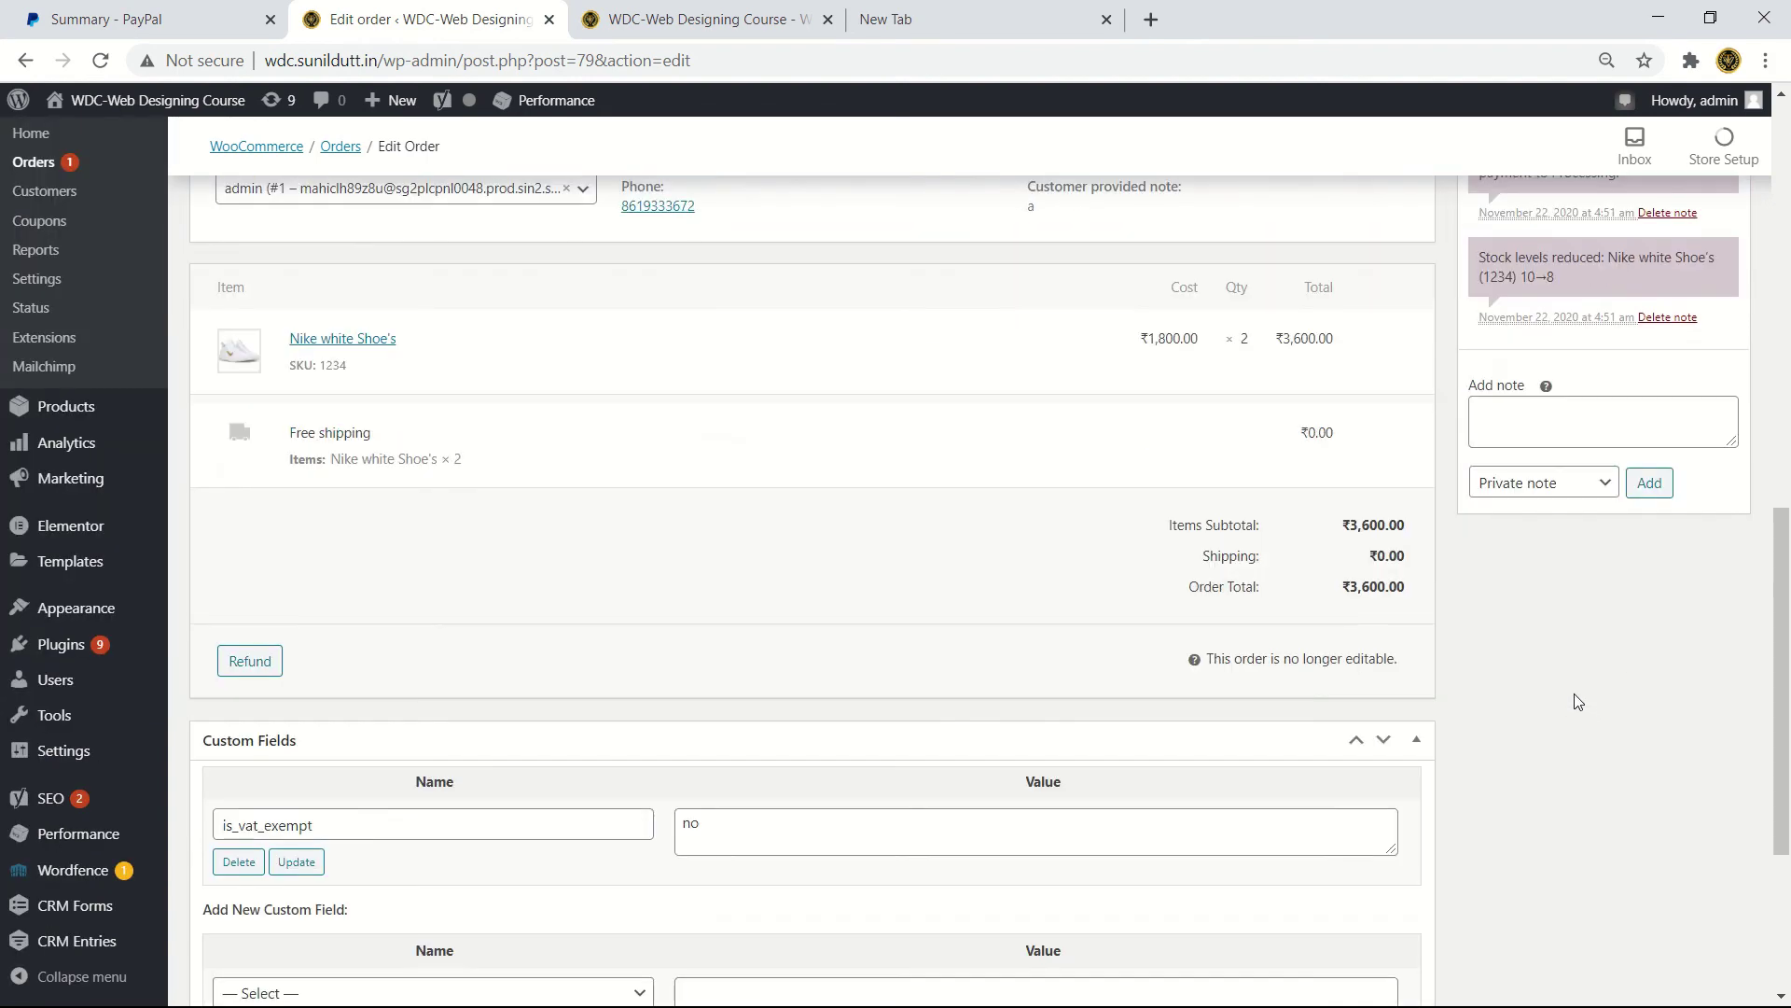
{"action": "scroll", "coordinate": [1362, 650], "scroll_direction": "down", "scroll_amount": 3}
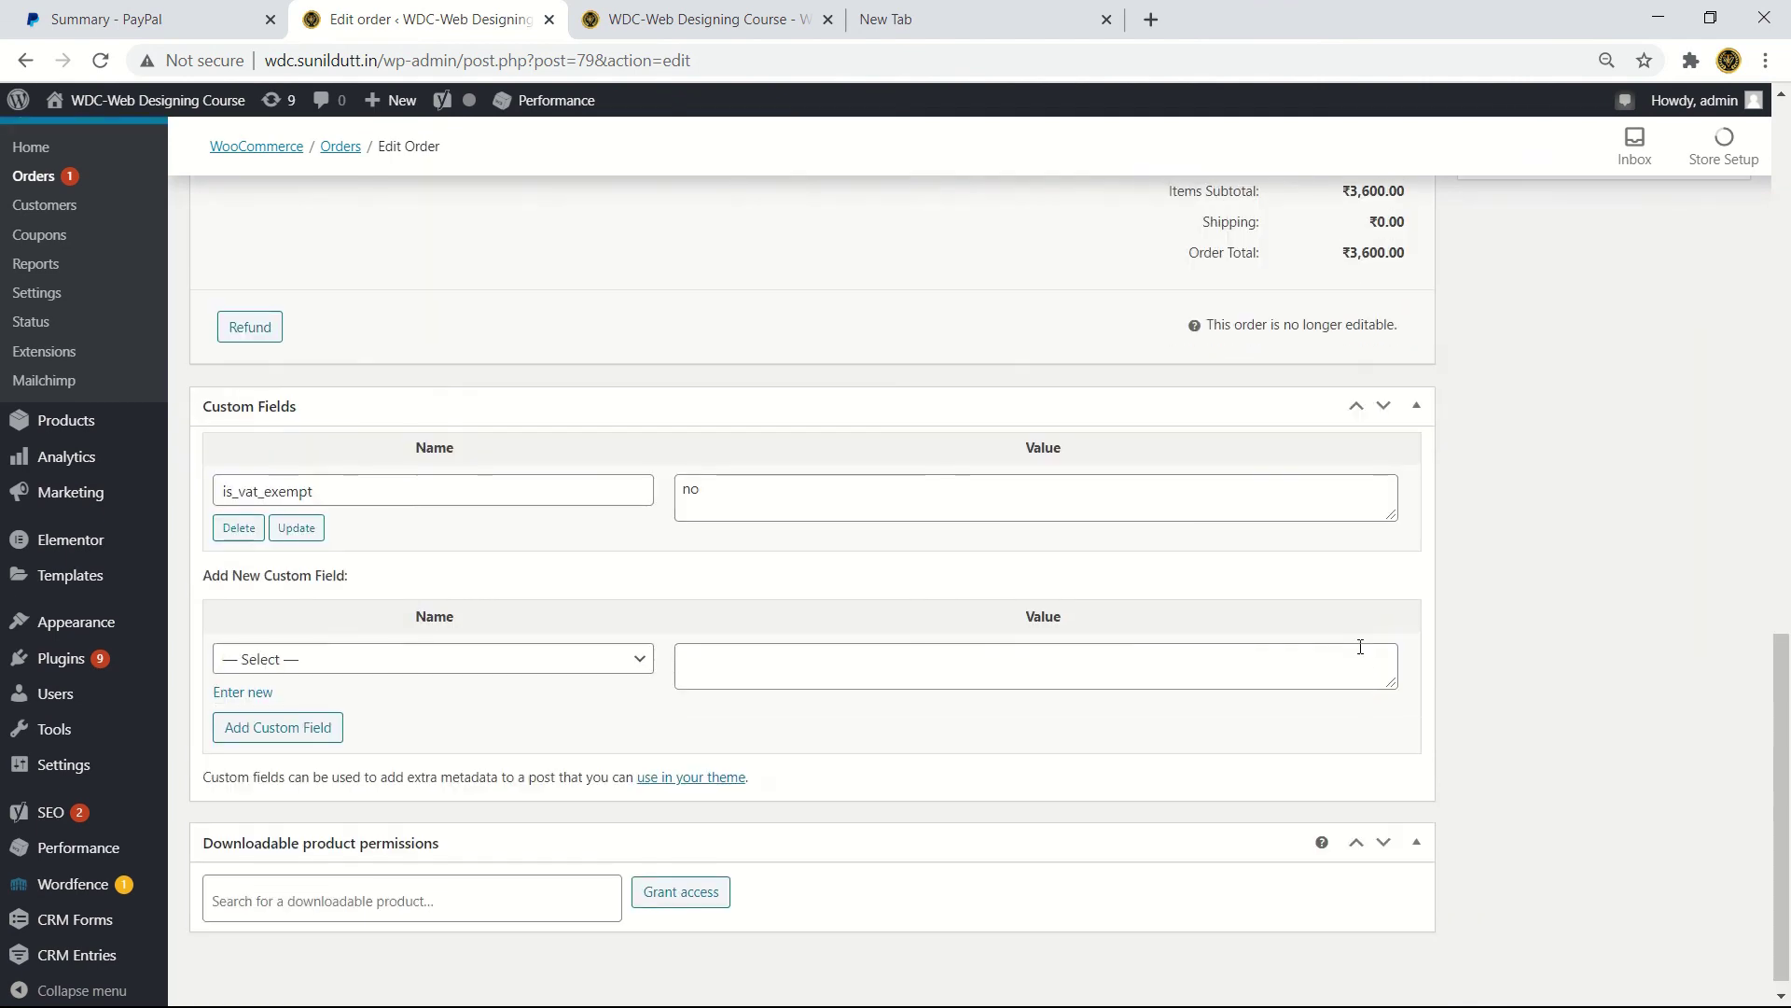
{"action": "scroll", "coordinate": [1358, 651], "scroll_direction": "up", "scroll_amount": 12}
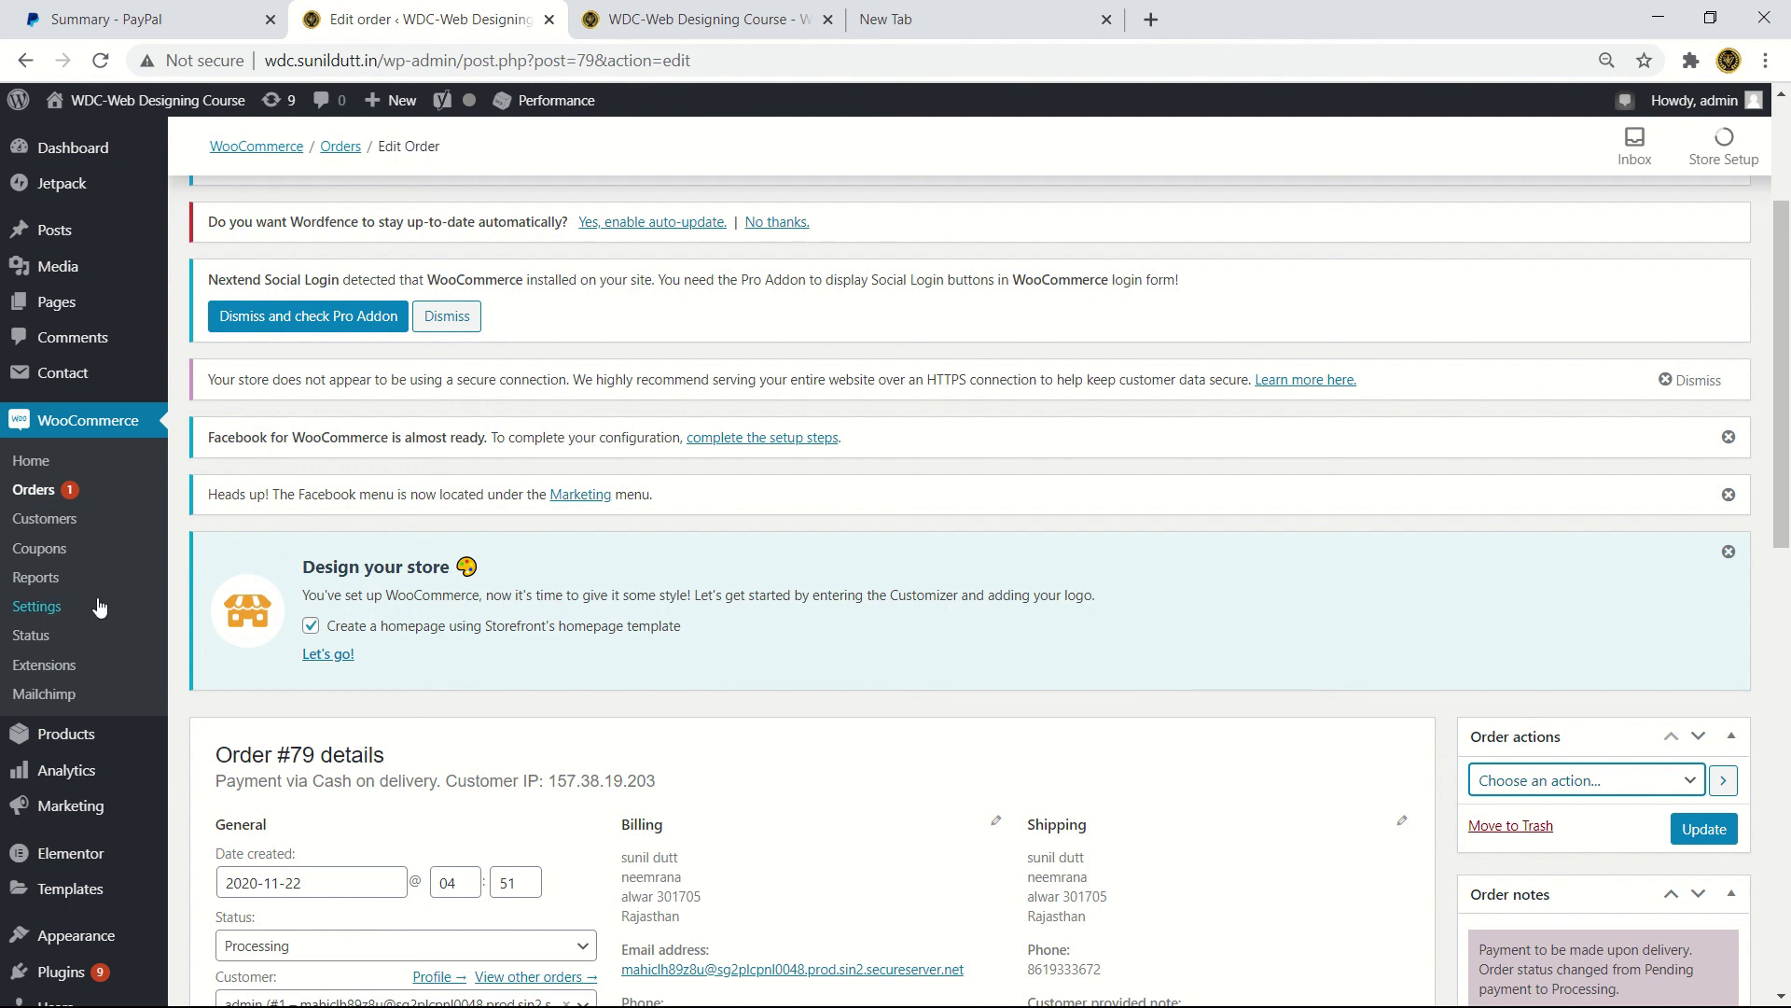
- Go to WooCommerce Settings > Payments to check Cash on delivery and PayPal Checkout
{"action": "left_click", "coordinate": [45, 613]}
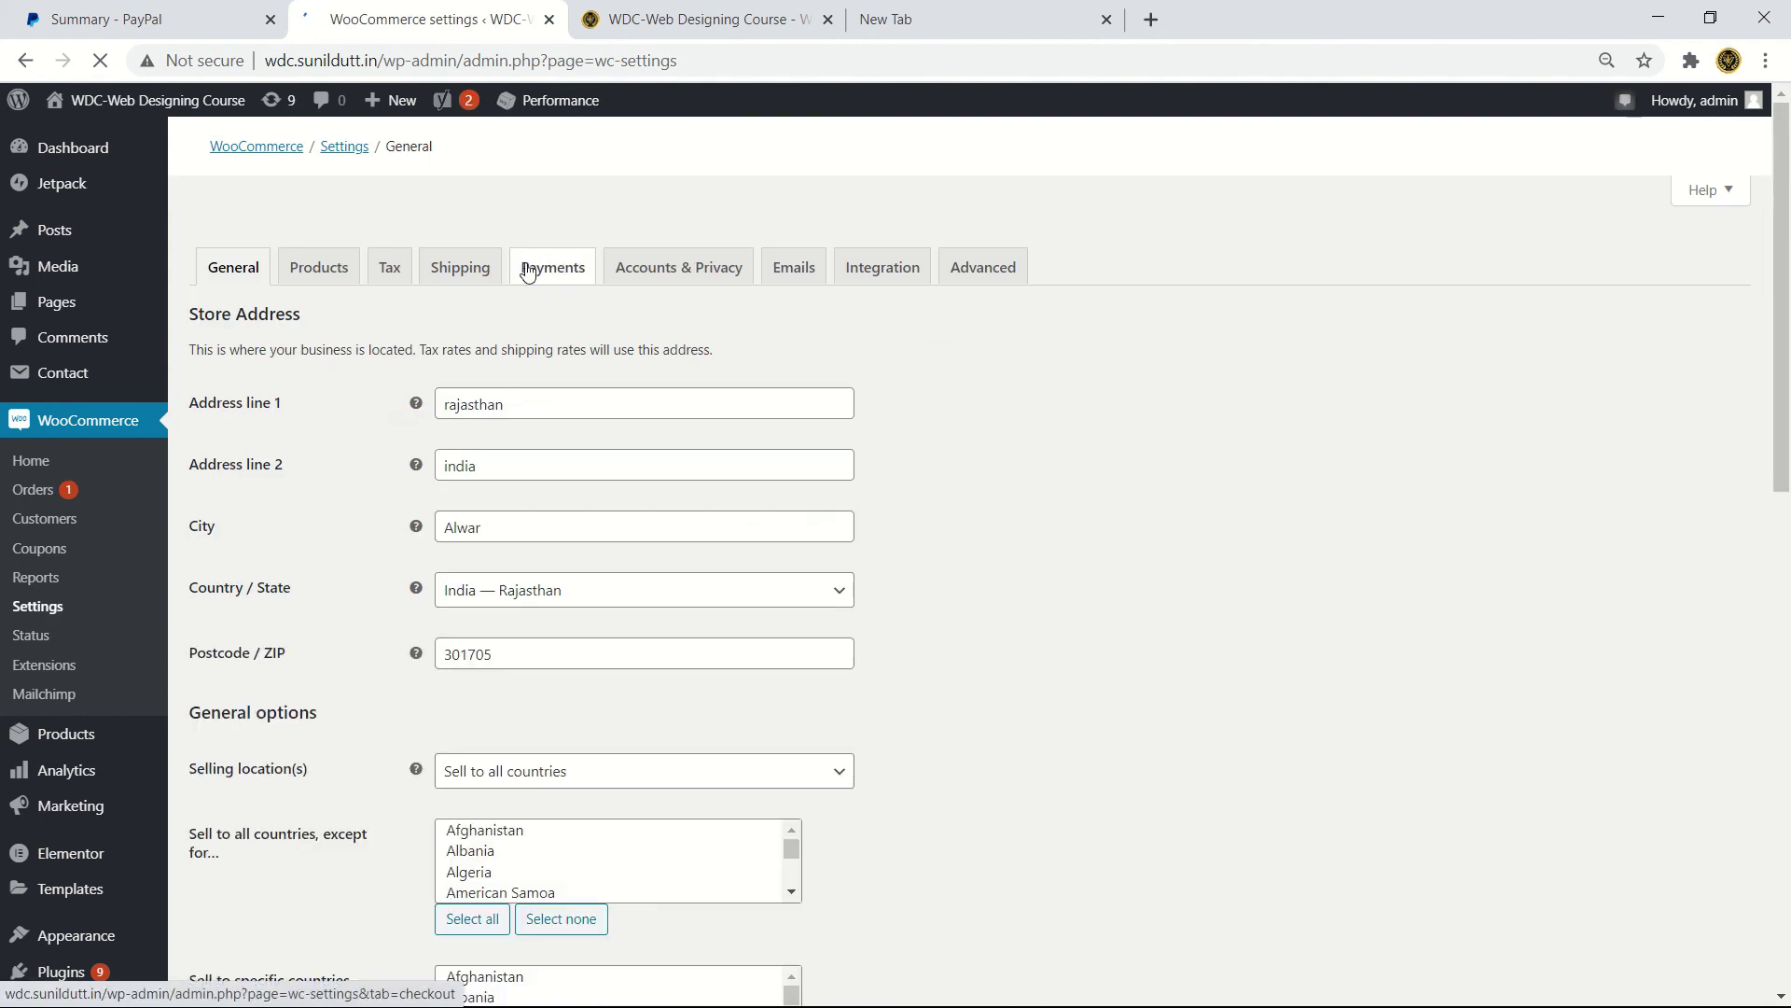
{"action": "left_click", "coordinate": [530, 272]}
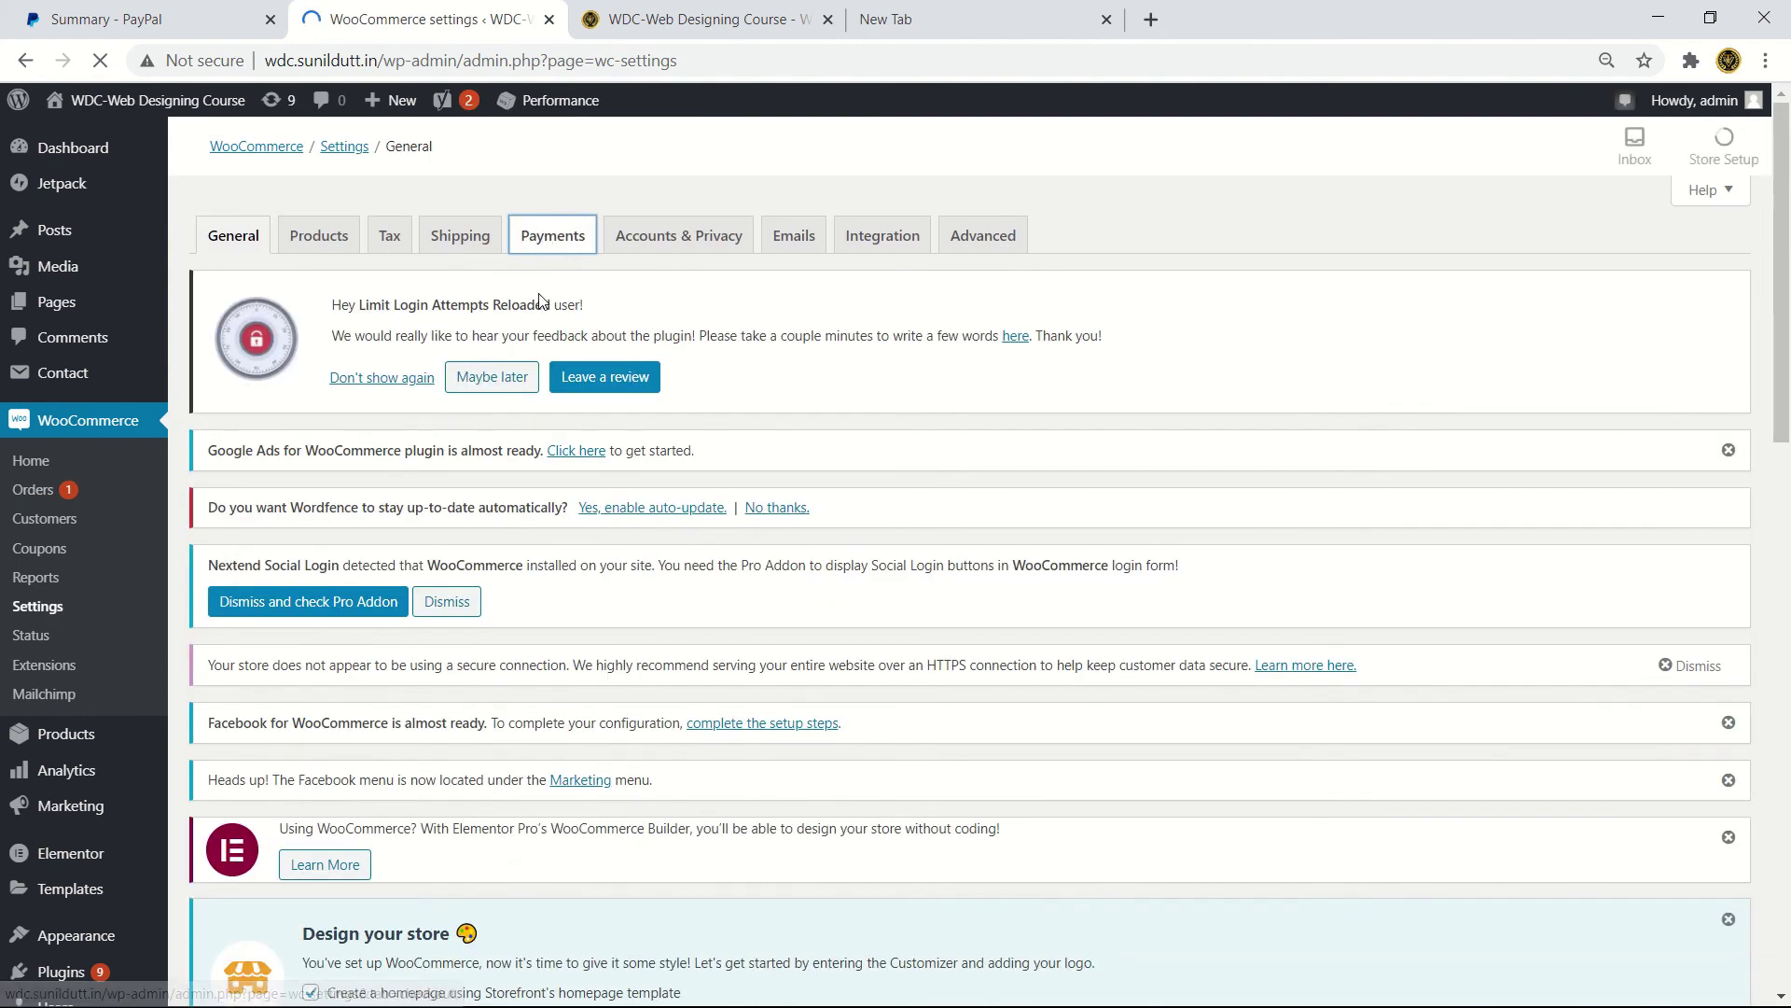
{"action": "scroll", "coordinate": [595, 518], "scroll_direction": "down", "scroll_amount": 15}
{"action": "scroll", "coordinate": [615, 529], "scroll_direction": "up", "scroll_amount": 8}
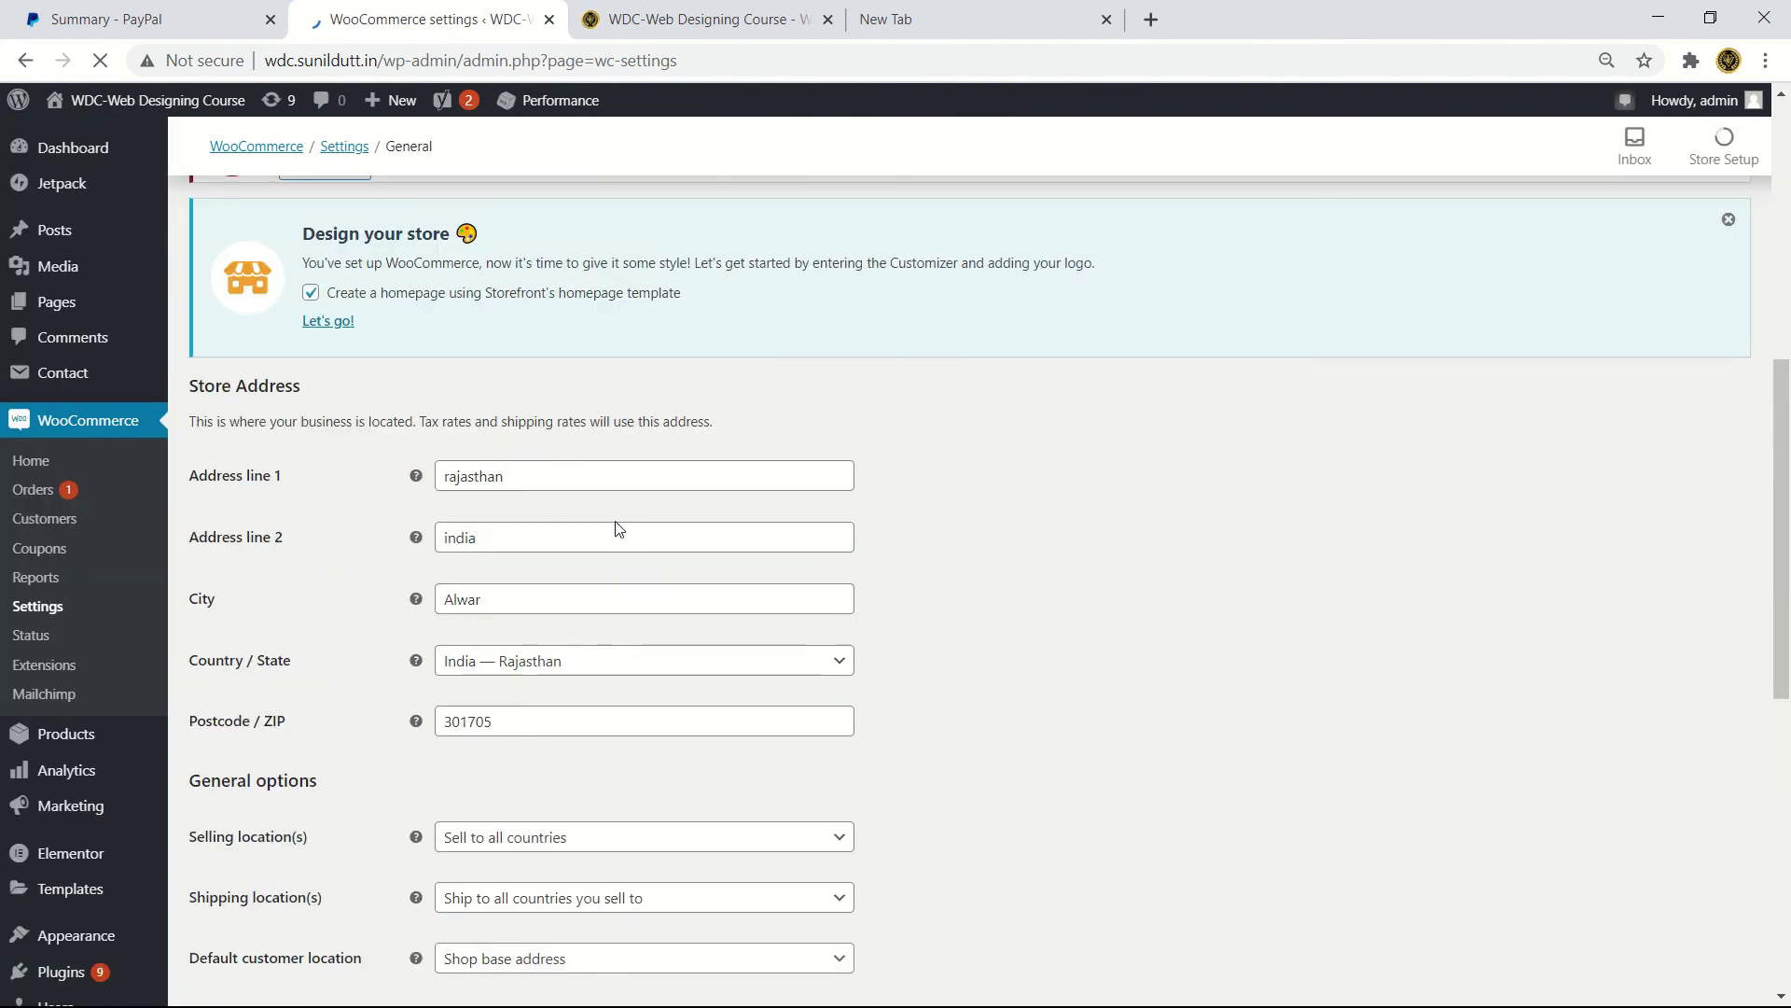
{"action": "scroll", "coordinate": [616, 529], "scroll_direction": "up", "scroll_amount": 8}
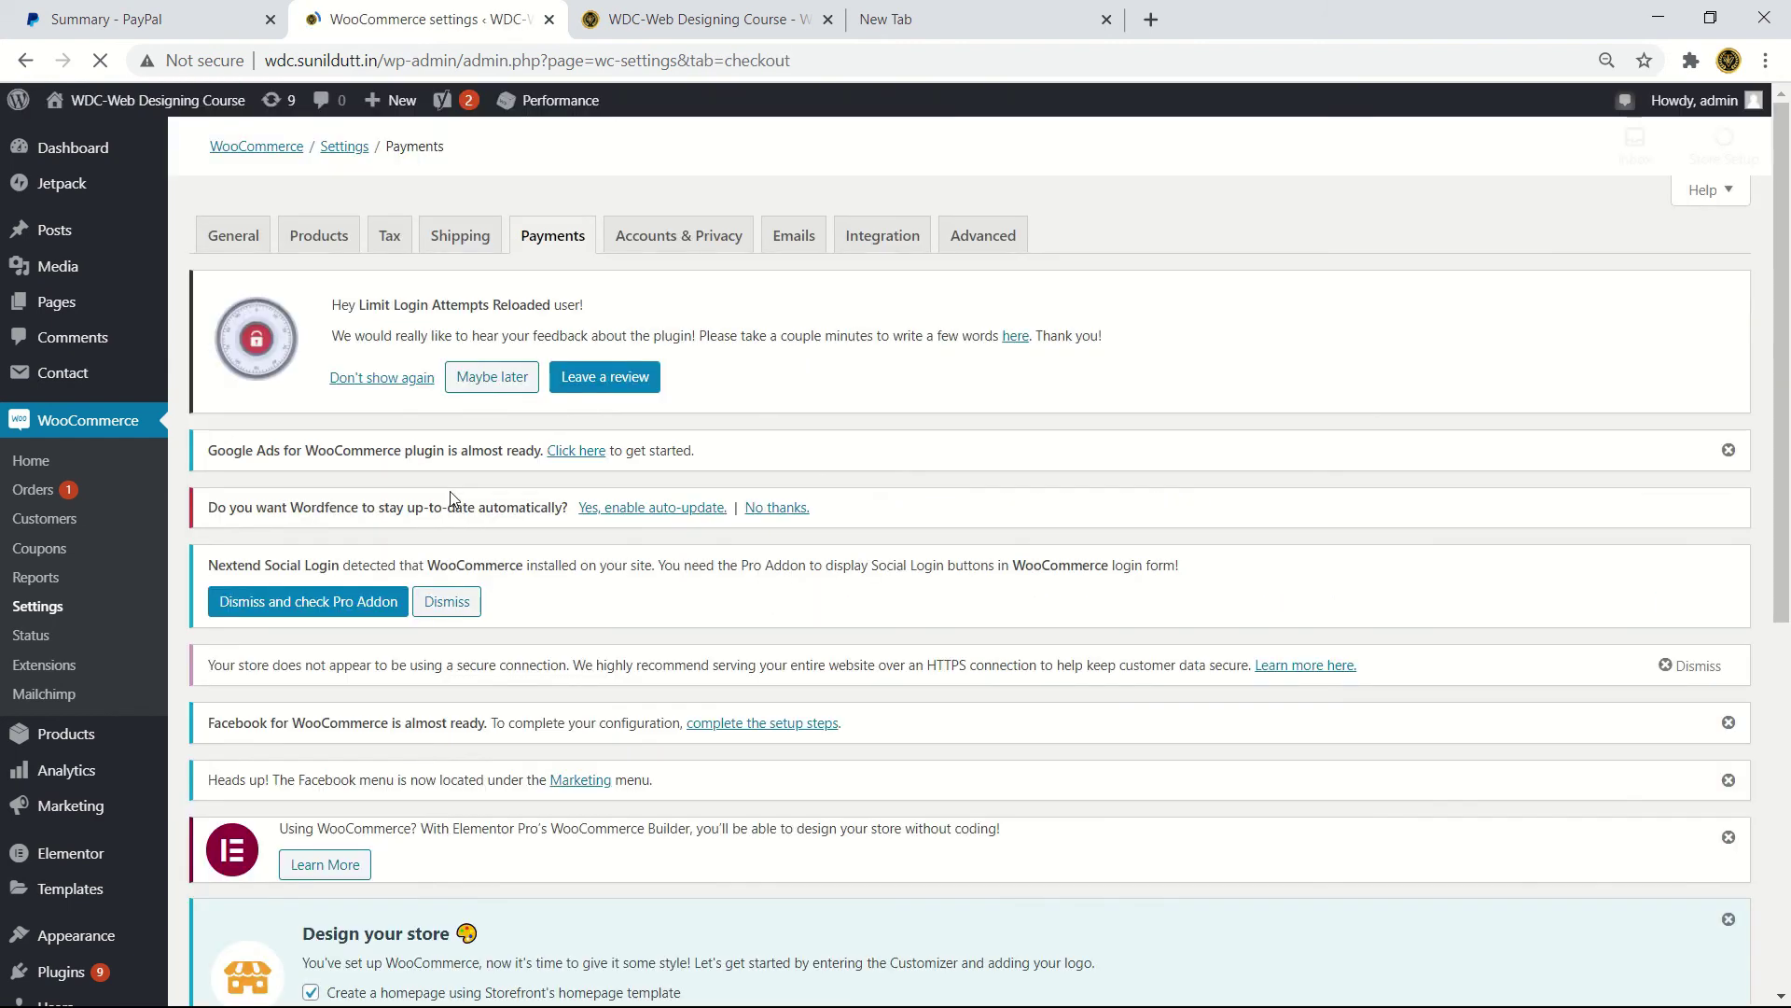
{"action": "scroll", "coordinate": [572, 878], "scroll_direction": "down", "scroll_amount": 7}
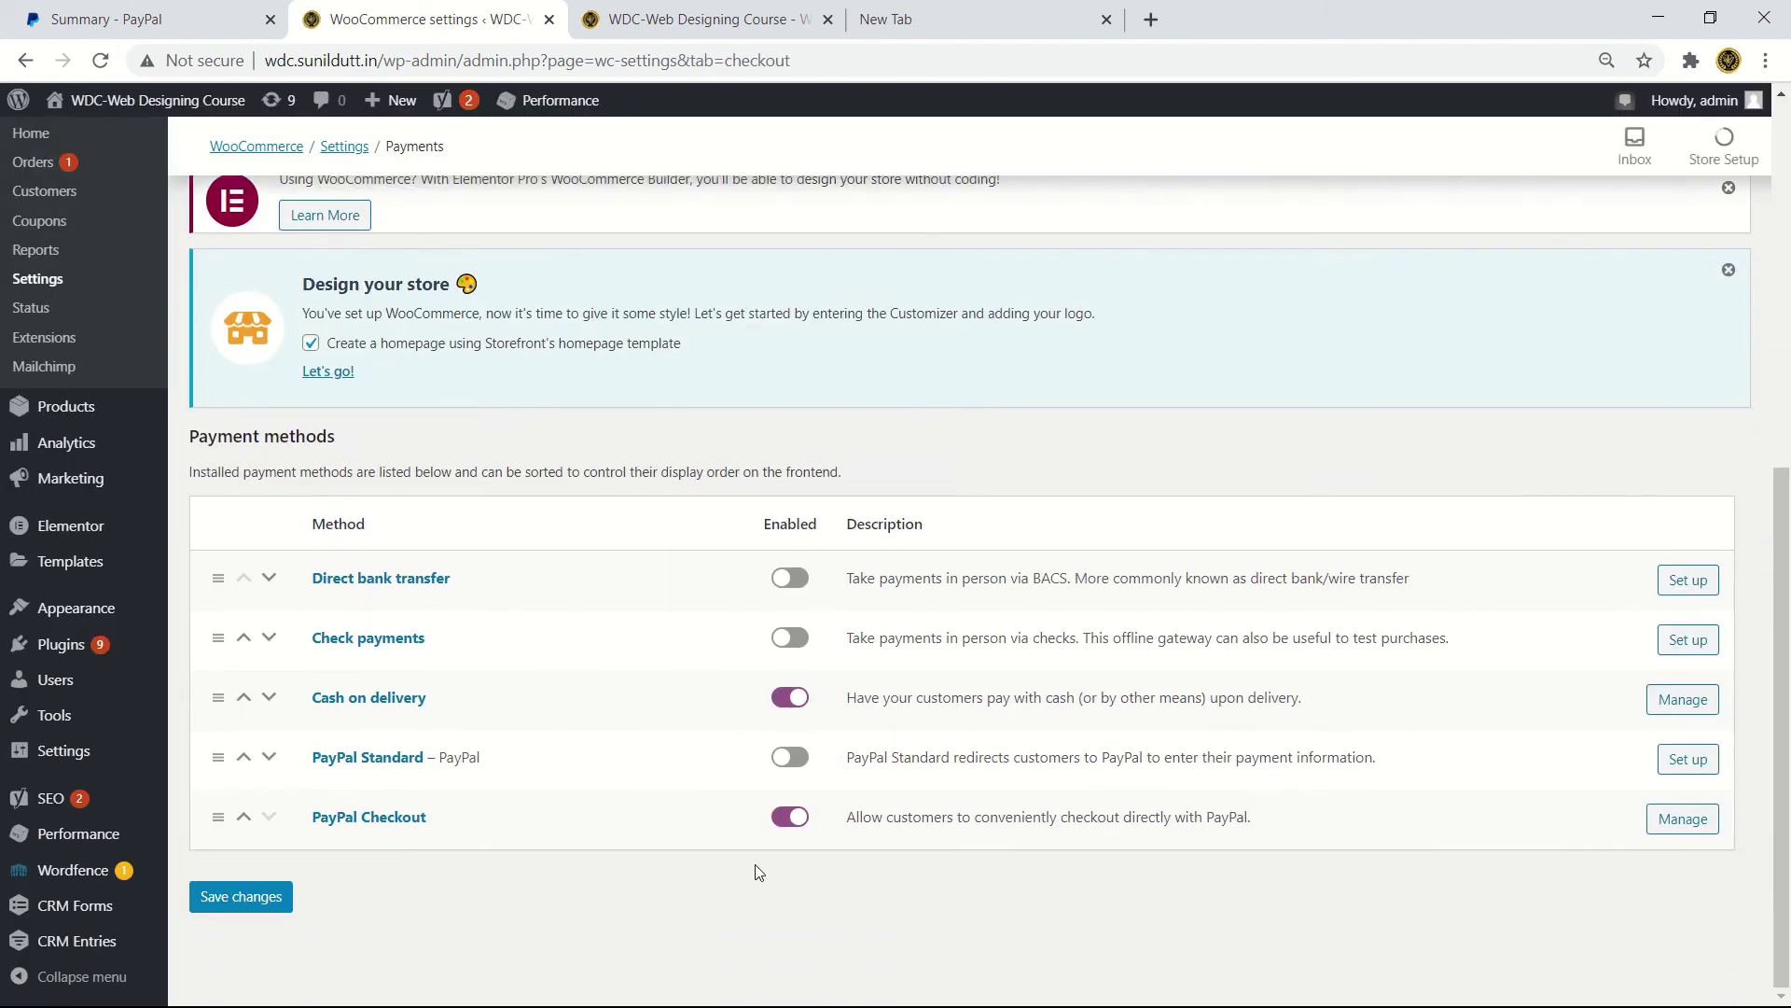